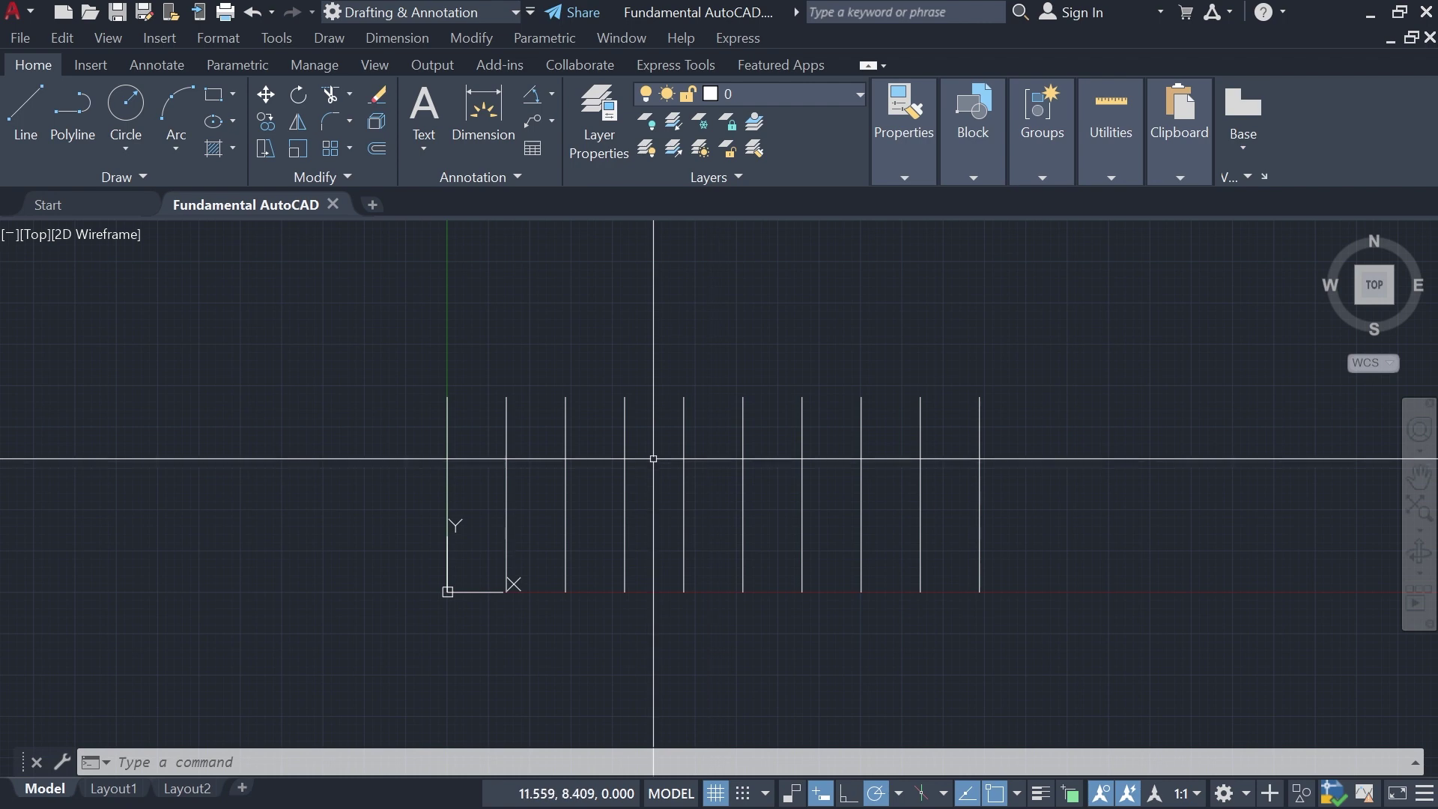
Step: Erase all ten vertical lines from the drawing
{"action": "left_click", "coordinate": [396, 358]}
{"action": "left_click", "coordinate": [1053, 631]}
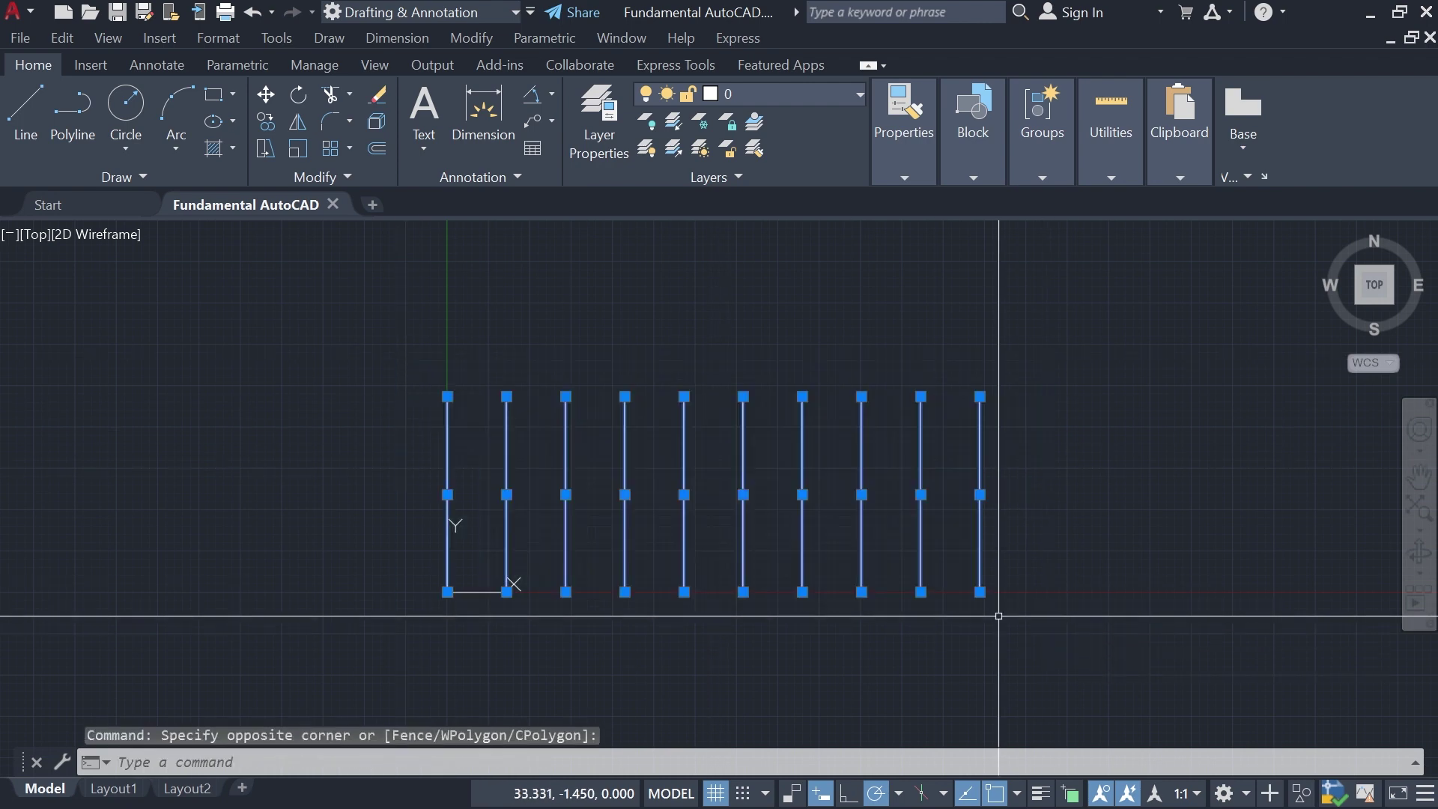
{"action": "key", "text": "Delete"}
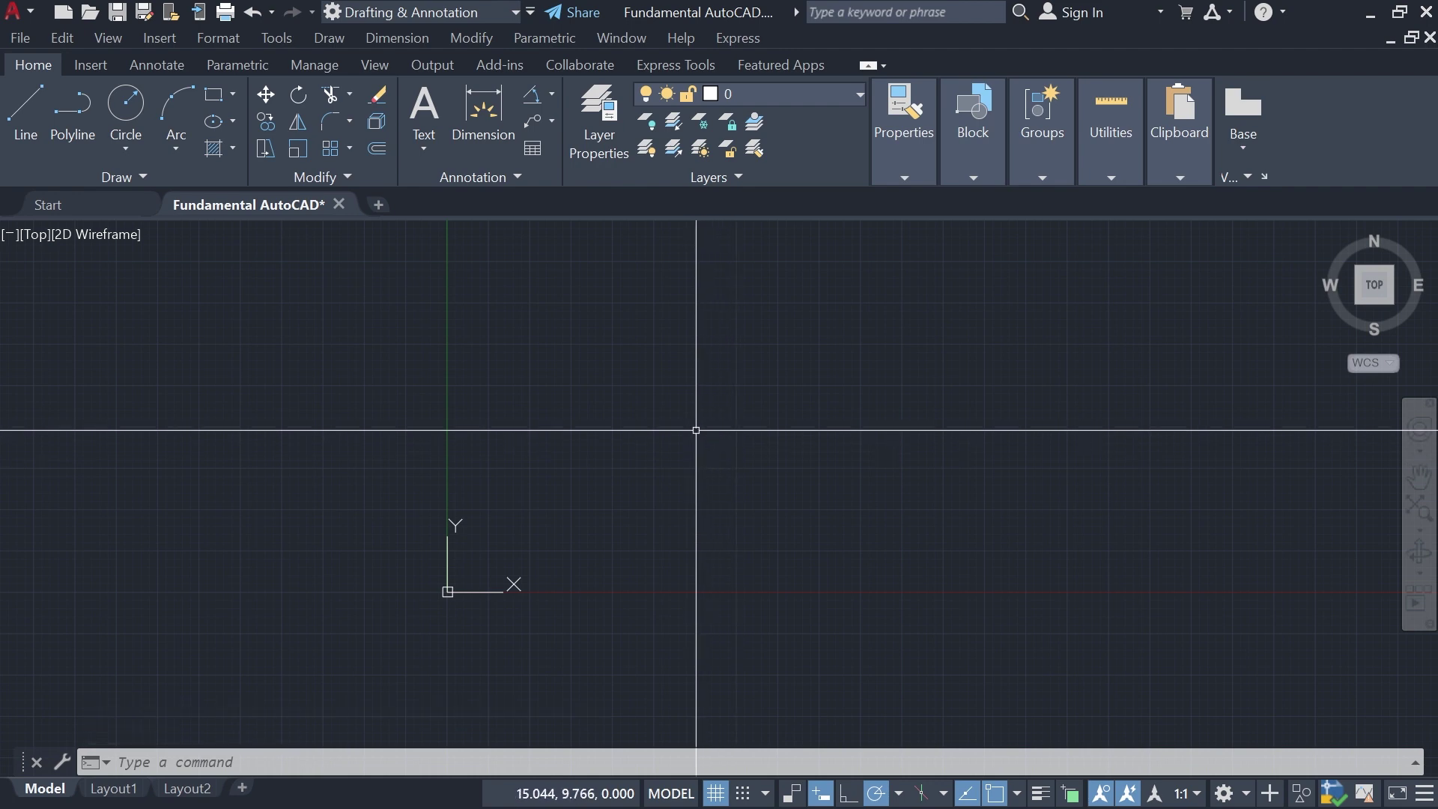
Step: Draw a 10-unit horizontal line along the positive X axis, starting at the origin 0,0, with polar tracking on
{"action": "left_click", "coordinate": [33, 105]}
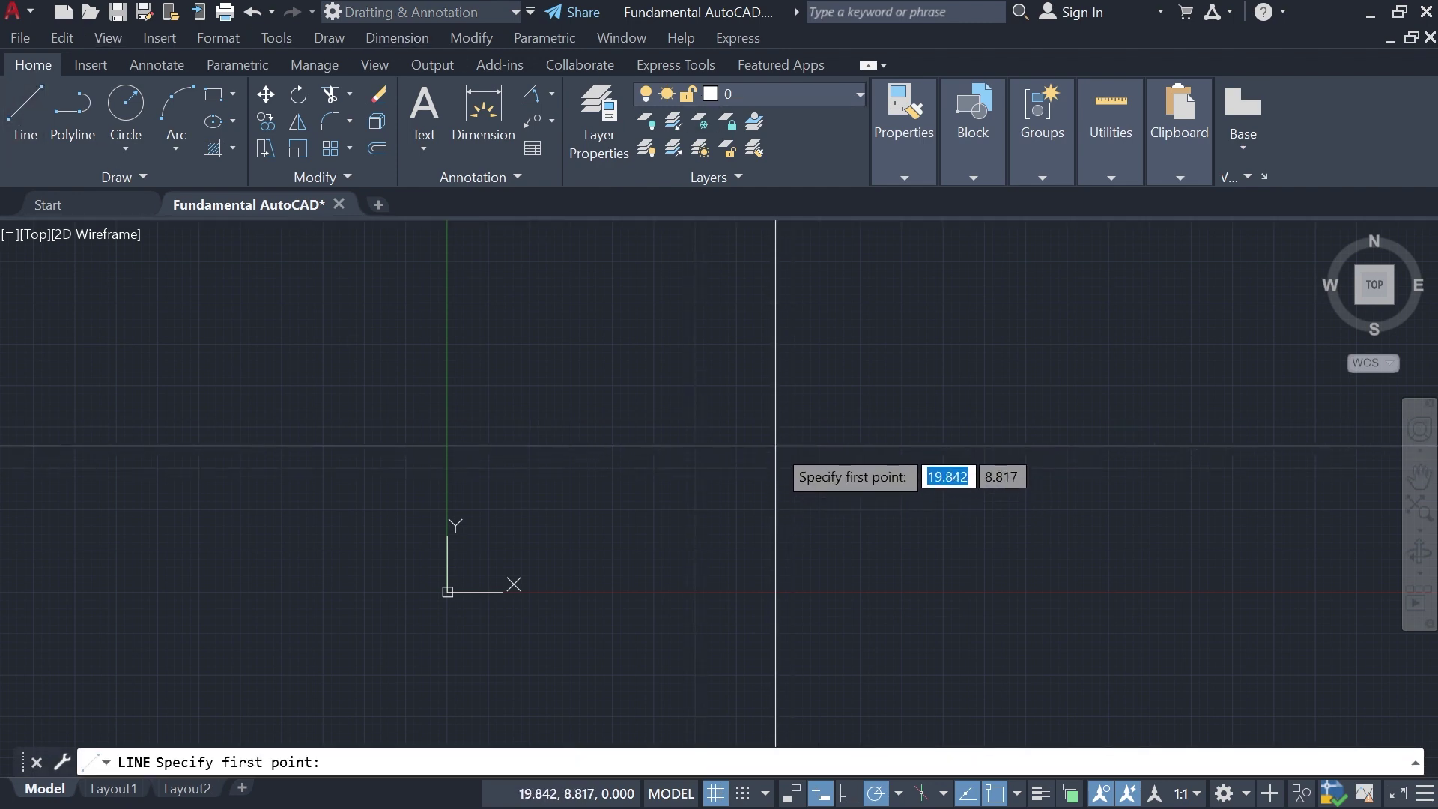
{"action": "key", "text": "Escape"}
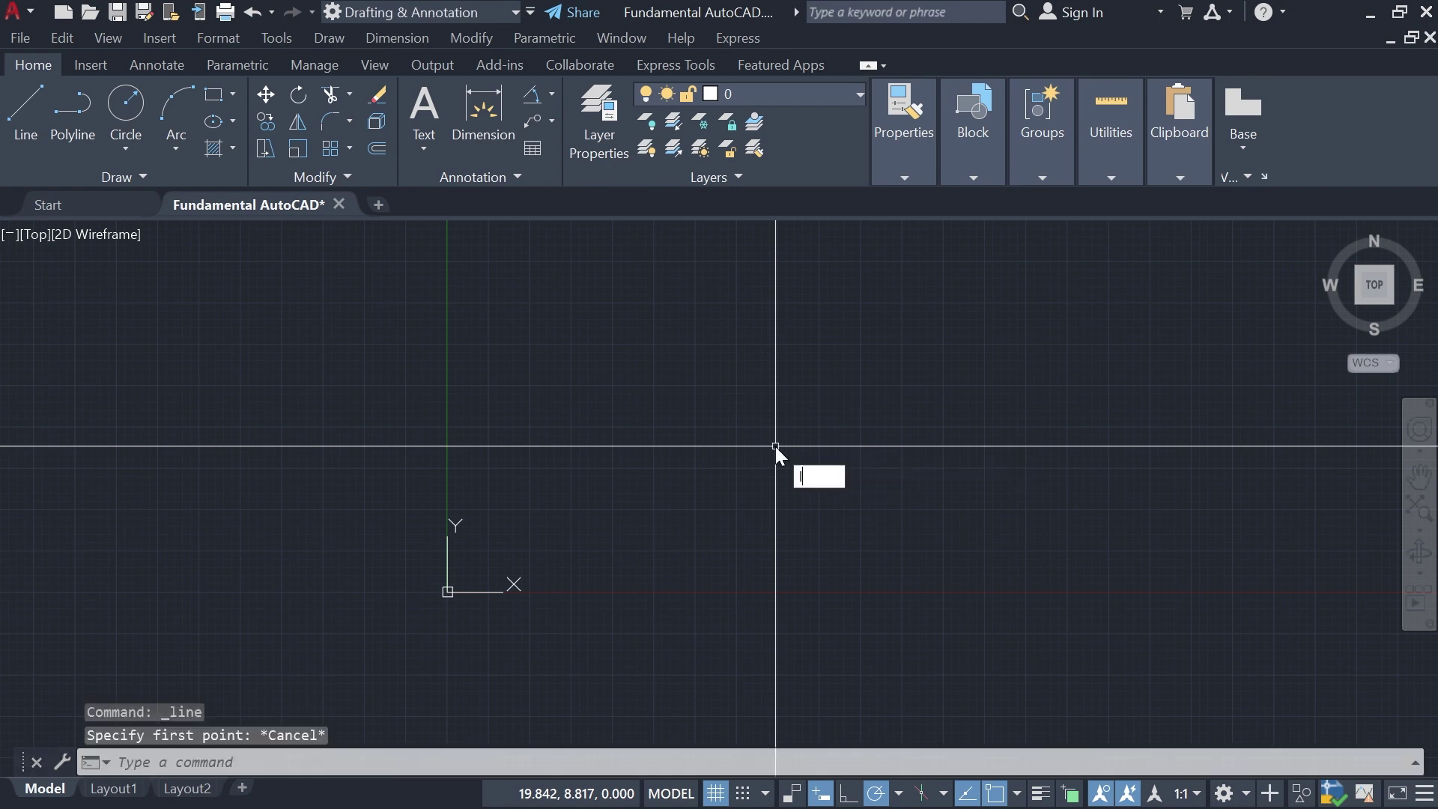
{"action": "type", "text": "L"}
{"action": "key", "text": "Return"}
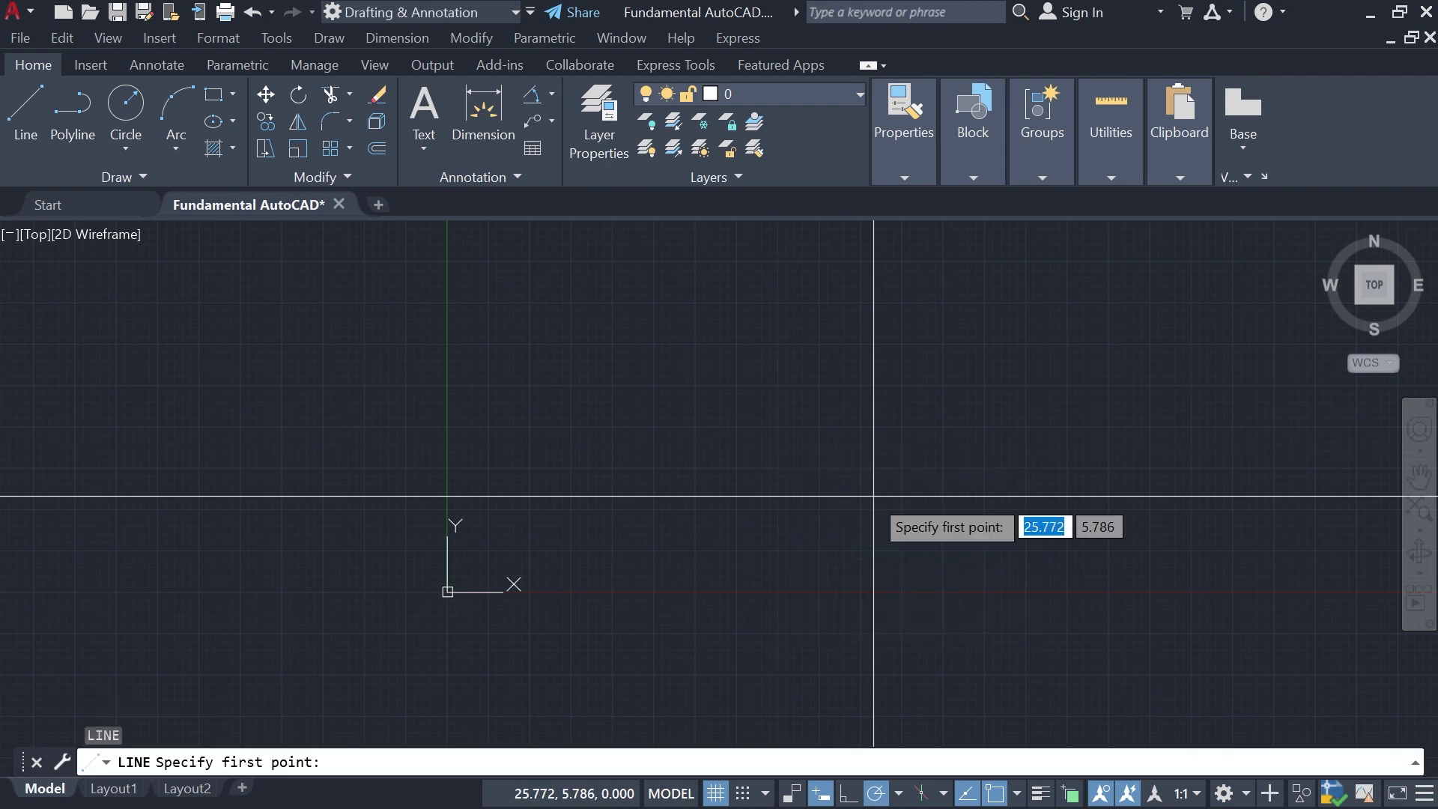
{"action": "middle_click_drag", "start_coordinate": [630, 452], "coordinate": [806, 323]}
{"action": "scroll", "coordinate": [721, 402], "scroll_direction": "down", "scroll_amount": 1}
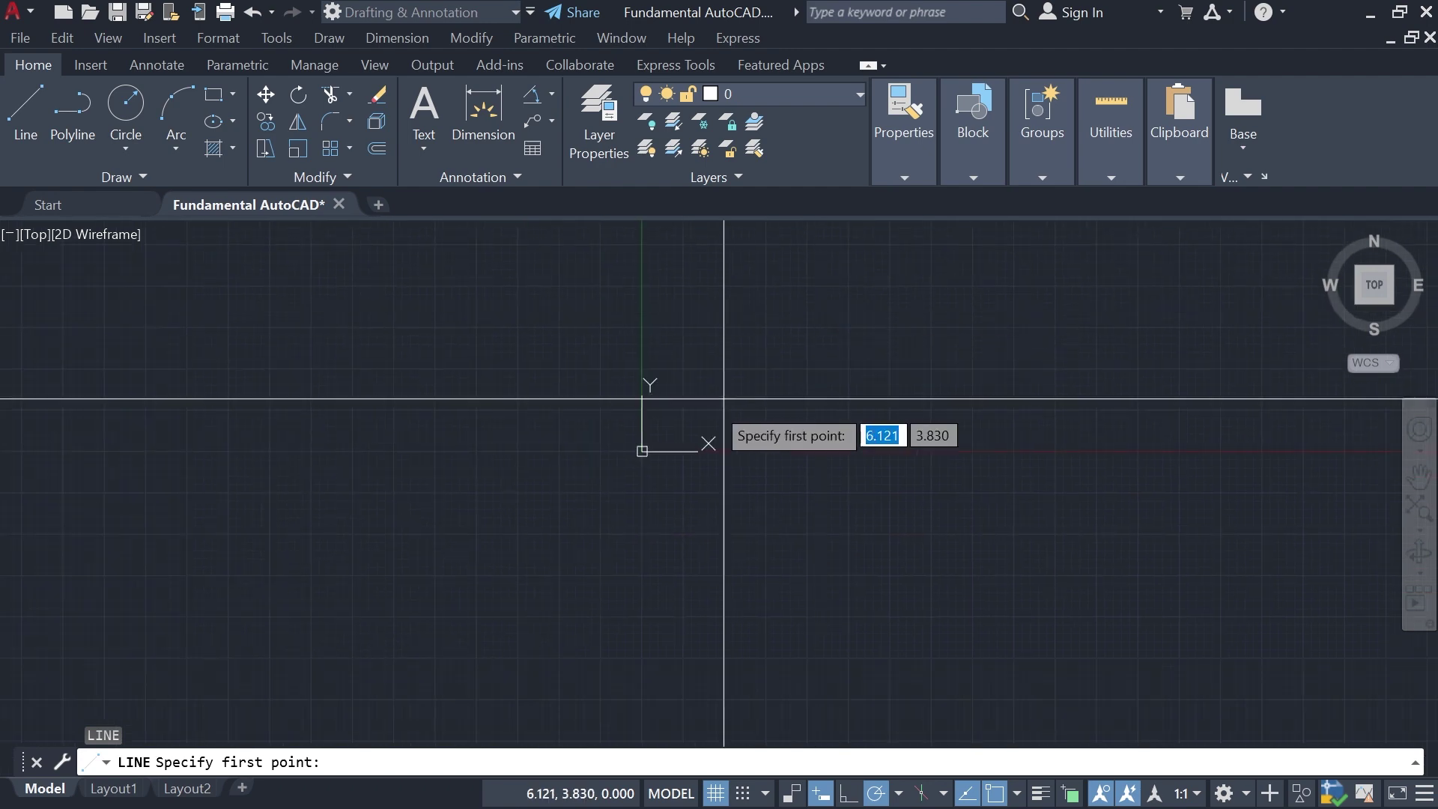
{"action": "scroll", "coordinate": [666, 427], "scroll_direction": "up", "scroll_amount": 3}
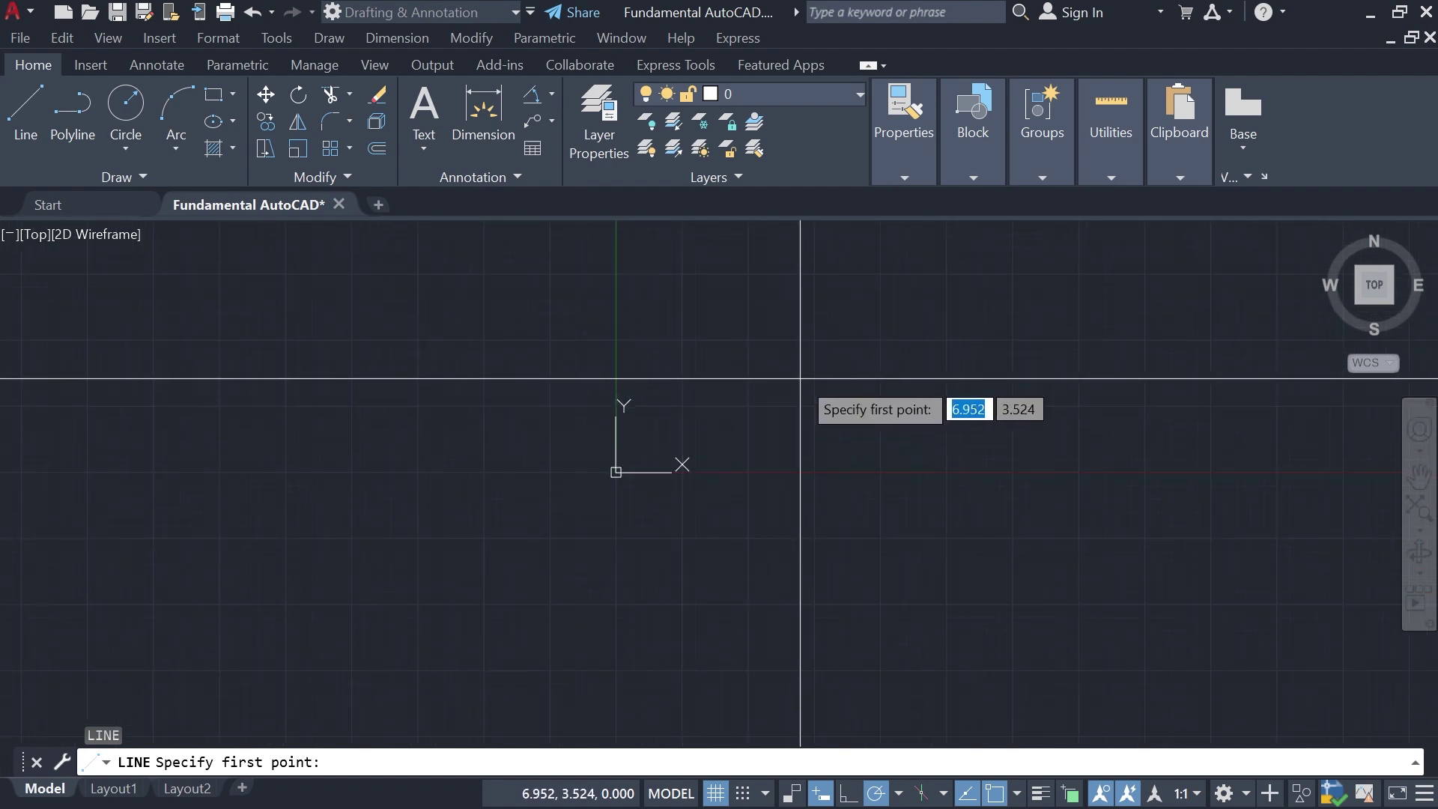
{"action": "middle_click_drag", "start_coordinate": [803, 379], "coordinate": [769, 425]}
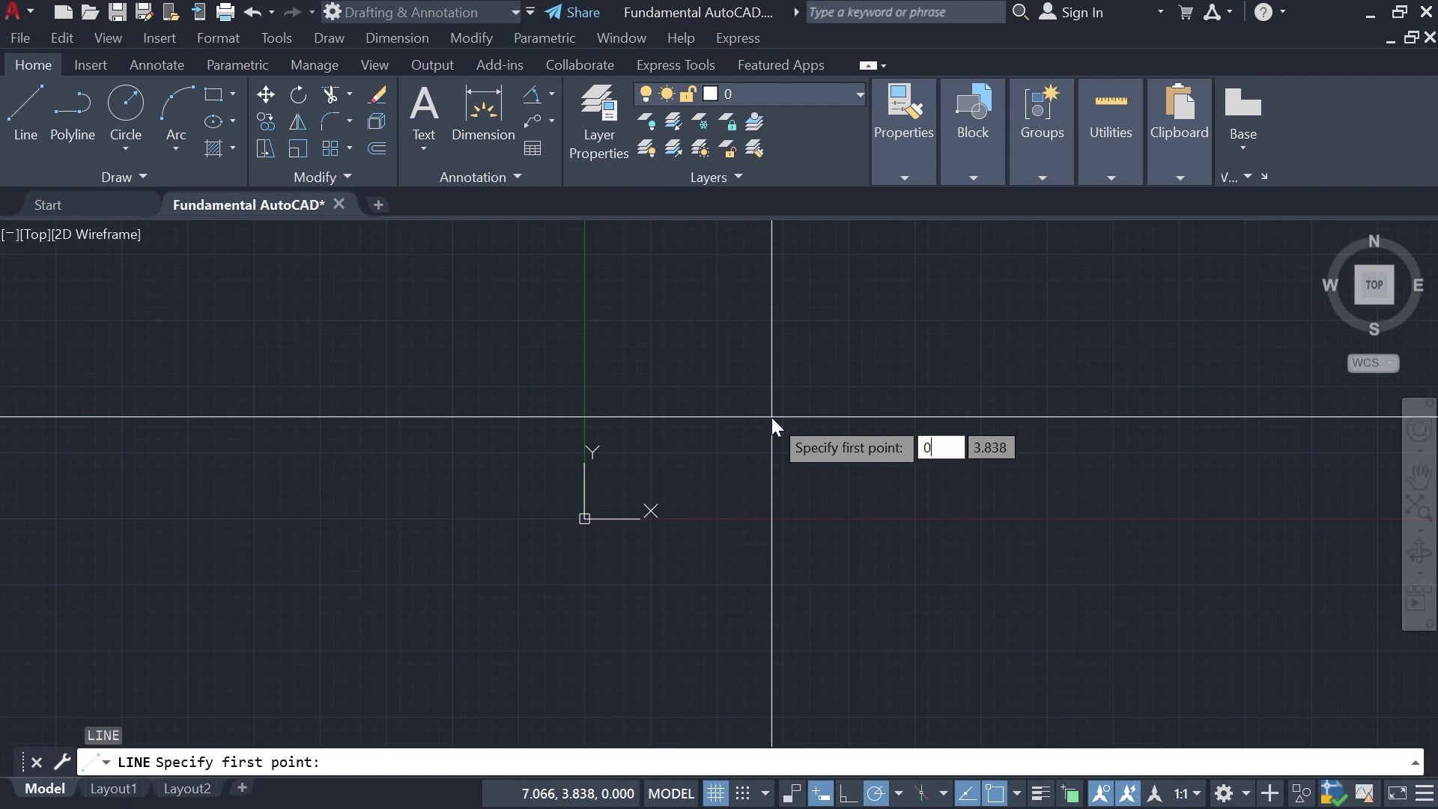
{"action": "key", "text": "Return"}
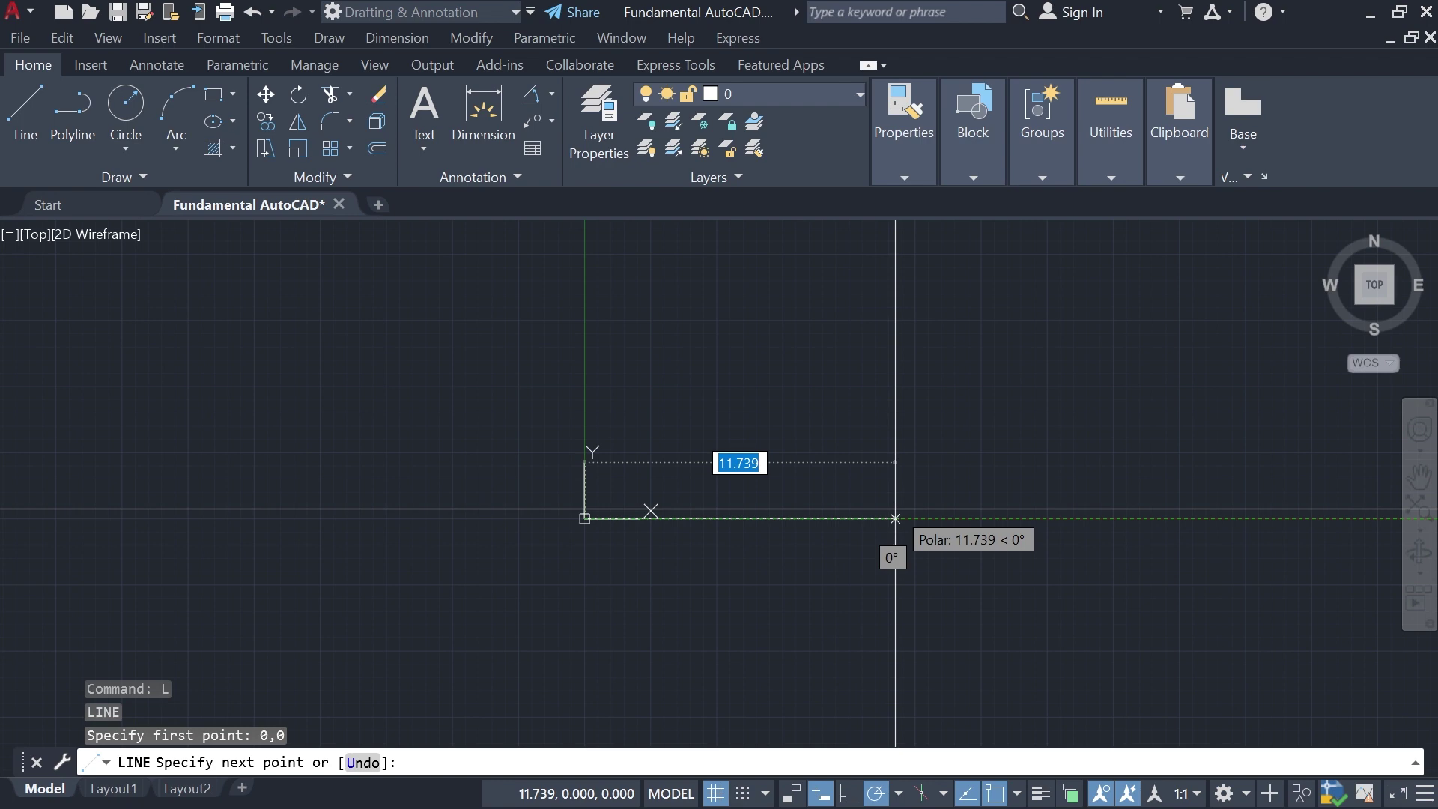
{"action": "type", "text": "10"}
{"action": "key", "text": "Return"}
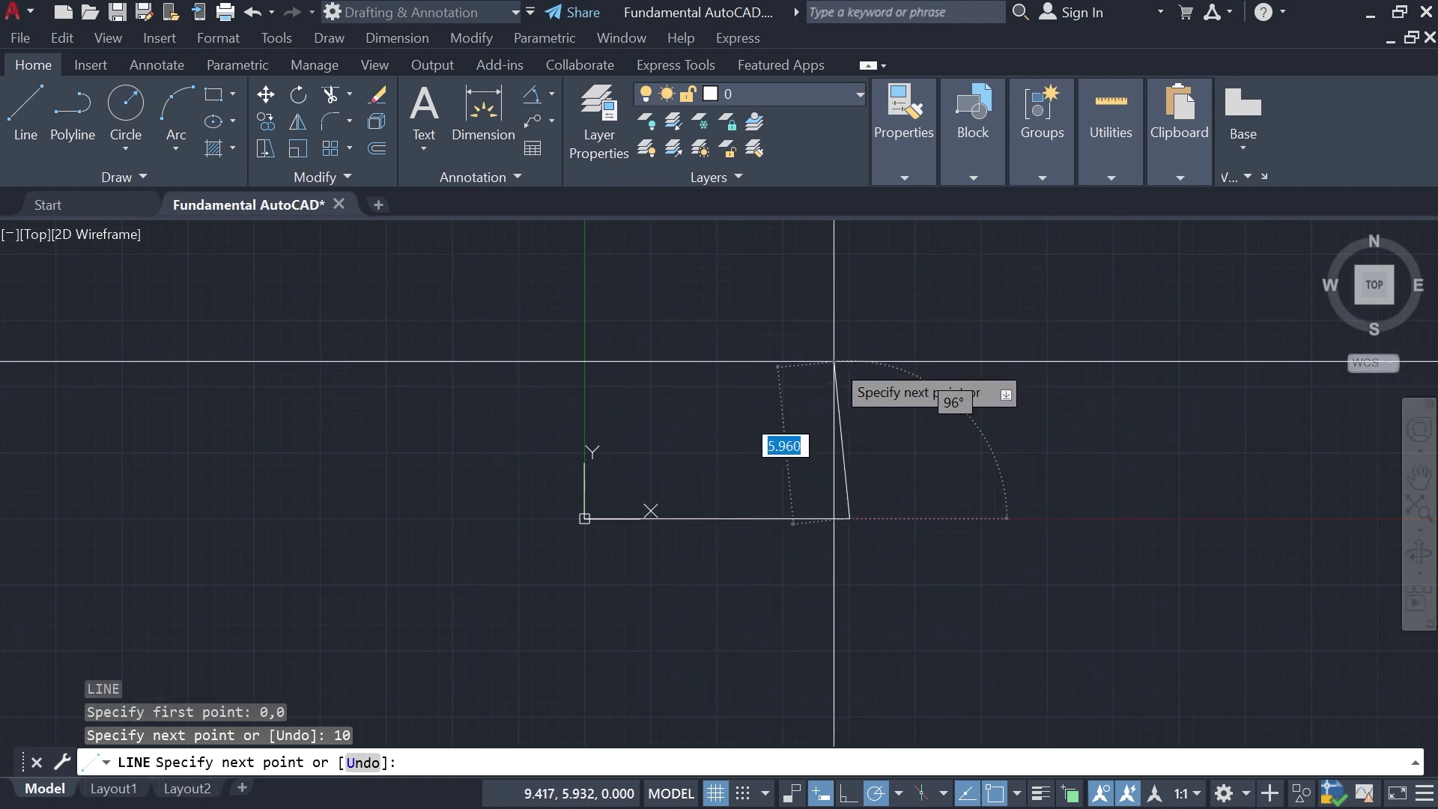
{"action": "key", "text": "Escape"}
Step: Erase the horizontal line that starts at the origin
{"action": "middle_click_drag", "start_coordinate": [950, 379], "coordinate": [972, 325]}
{"action": "scroll", "coordinate": [706, 429], "scroll_direction": "up", "scroll_amount": 2}
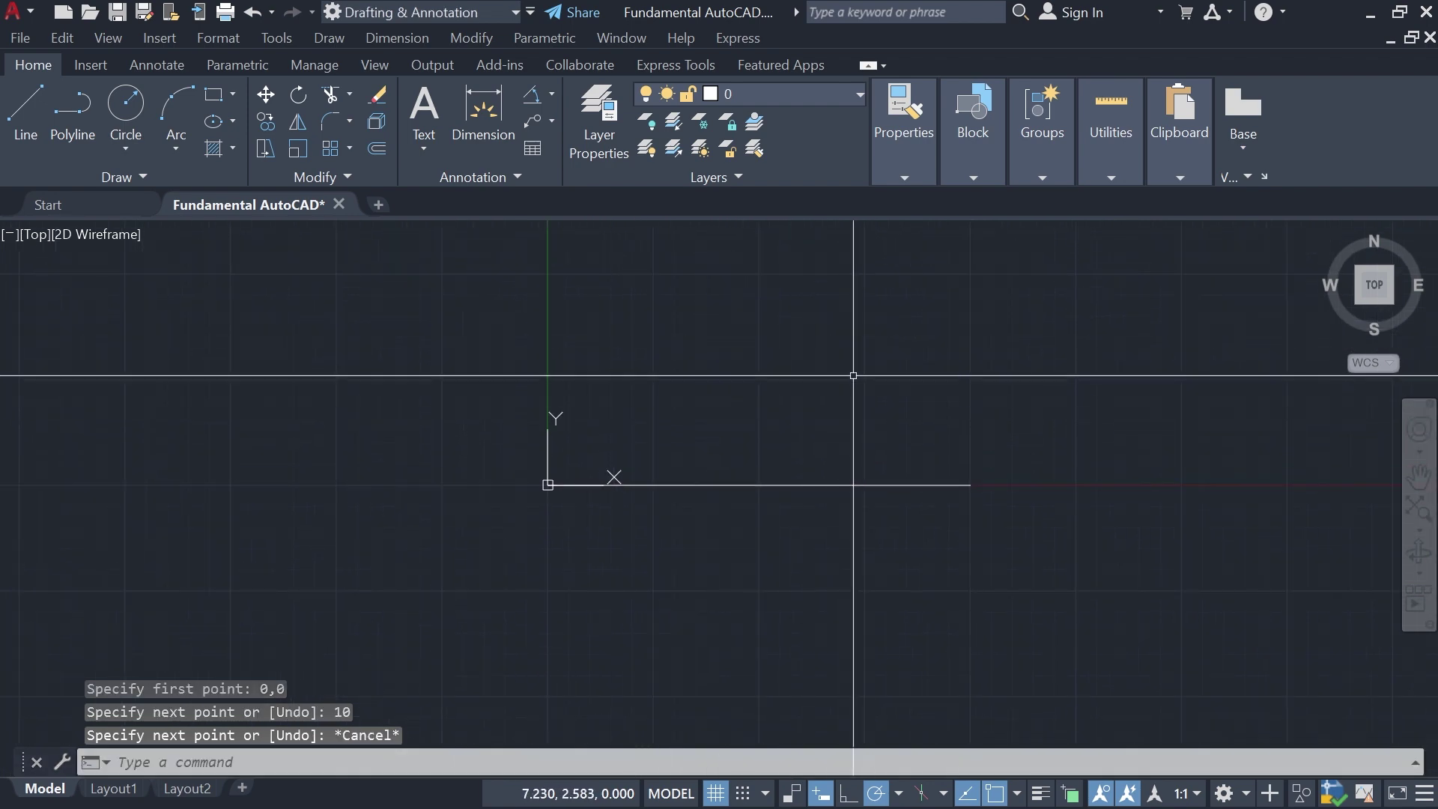
{"action": "scroll", "coordinate": [941, 420], "scroll_direction": "down", "scroll_amount": 2}
{"action": "middle_click_drag", "start_coordinate": [954, 404], "coordinate": [915, 407]}
{"action": "left_click", "coordinate": [923, 410]}
{"action": "left_click", "coordinate": [802, 488]}
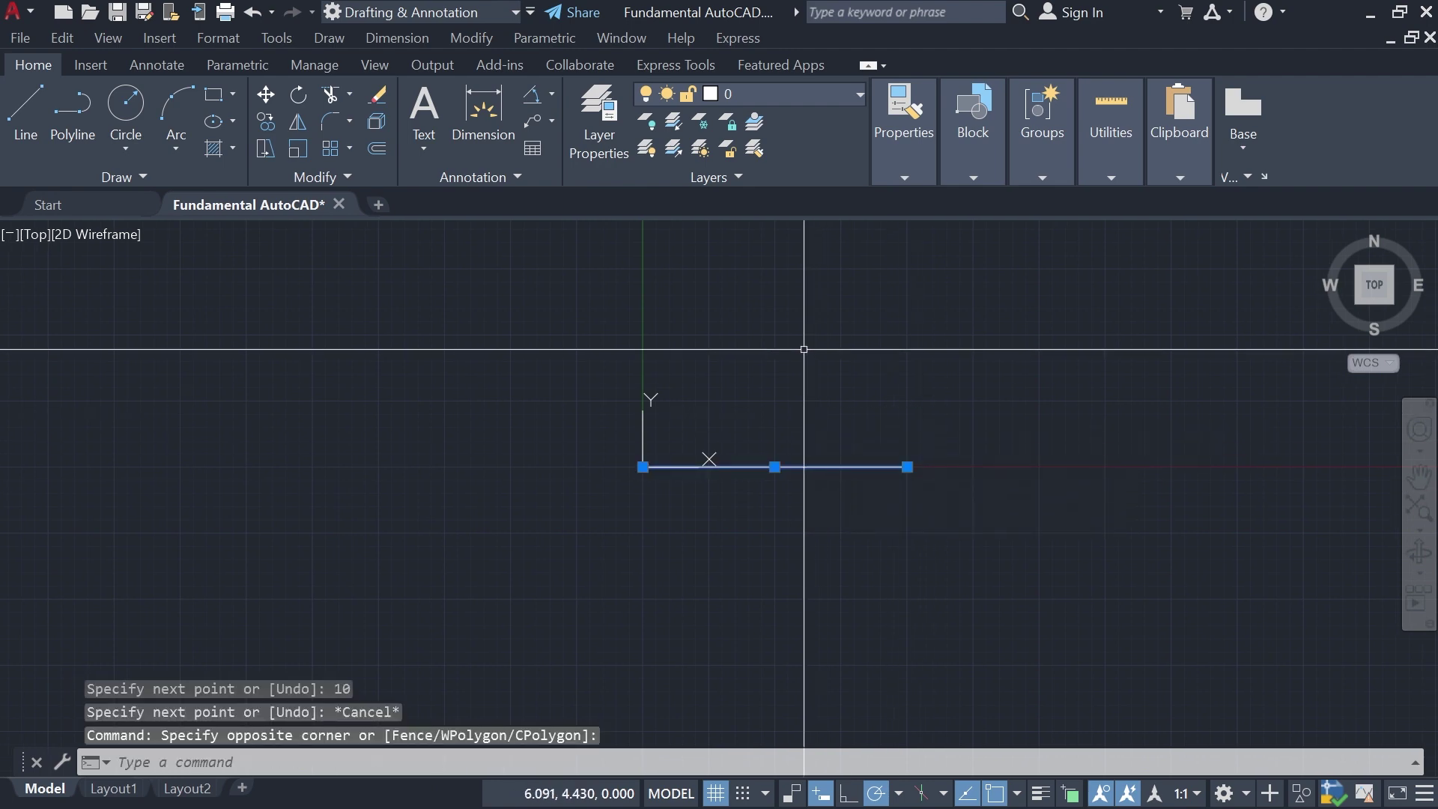
{"action": "key", "text": "Delete"}
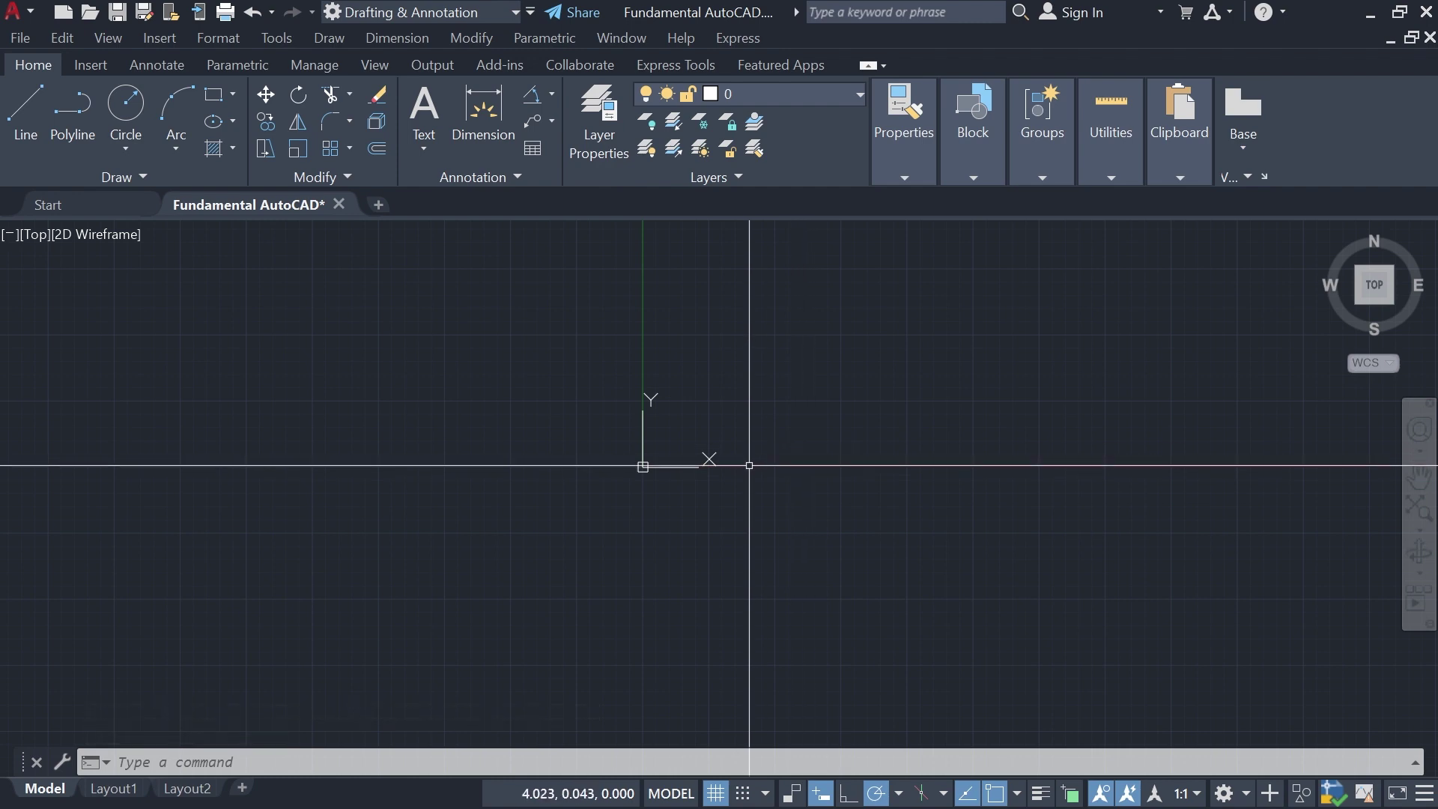
Step: Turn on Ortho mode and draw a 10-unit horizontal line from 0,0 along the positive X axis
{"action": "left_click", "coordinate": [855, 794]}
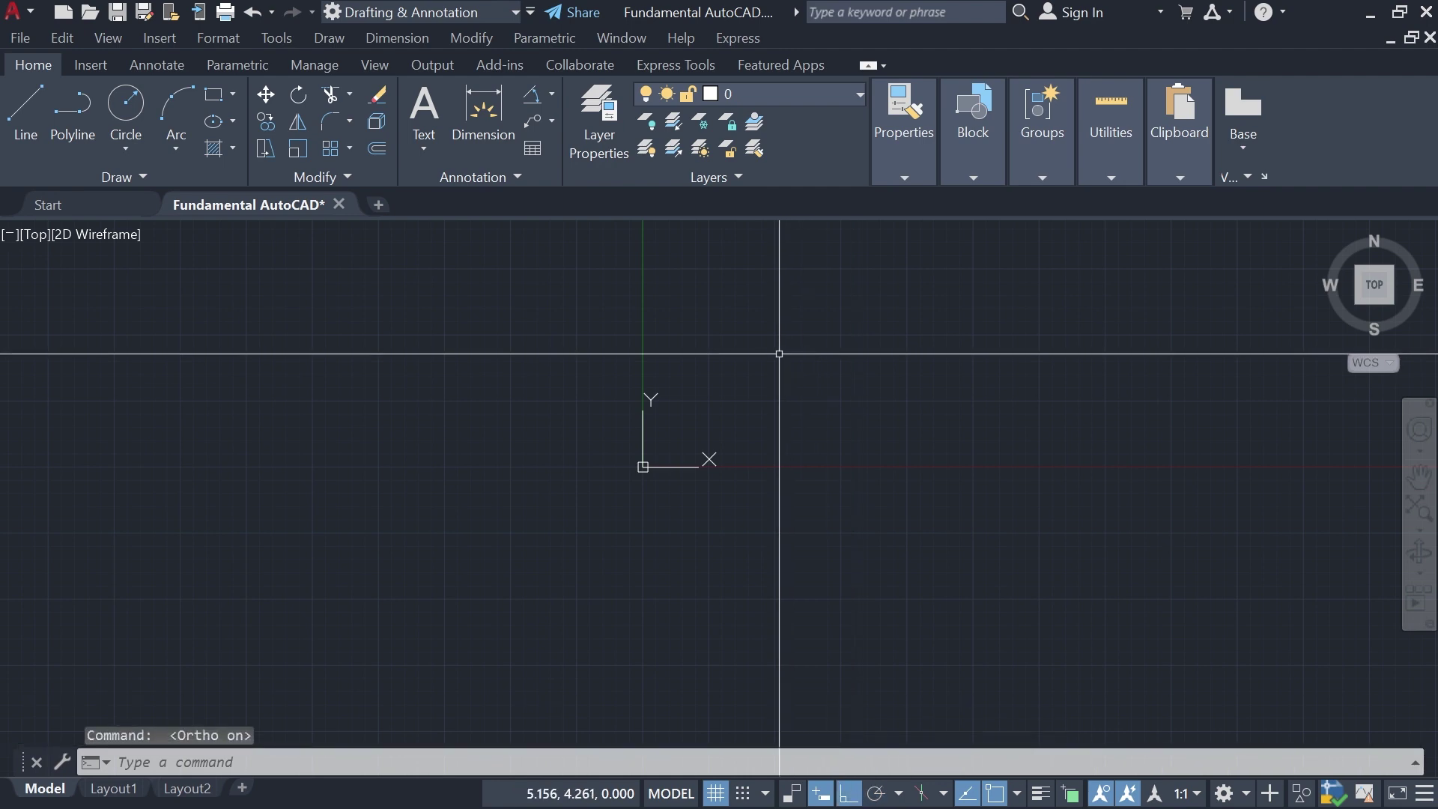
{"action": "key", "text": "Return"}
{"action": "type", "text": "0,0"}
{"action": "key", "text": "Return"}
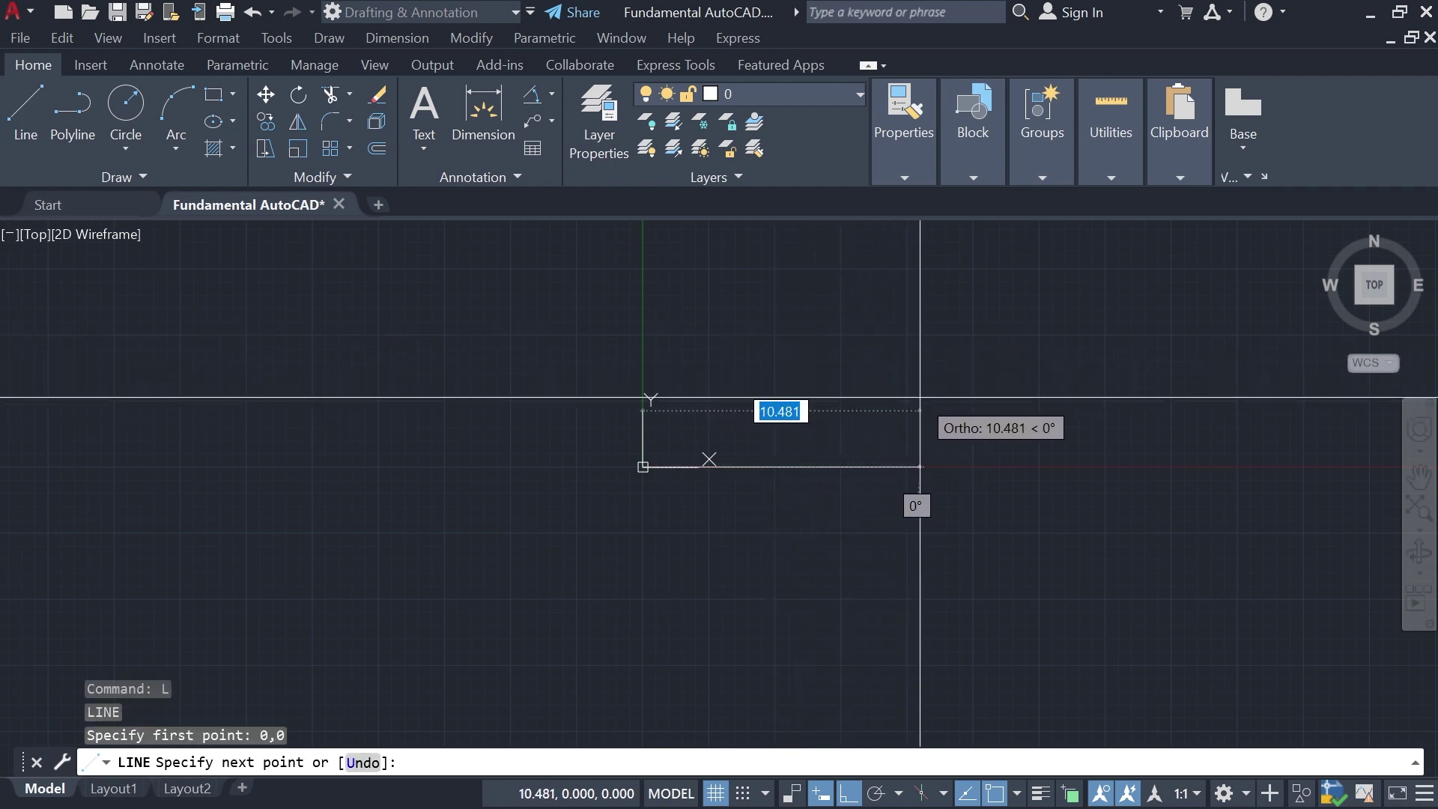
{"action": "type", "text": "10"}
{"action": "key", "text": "Return"}
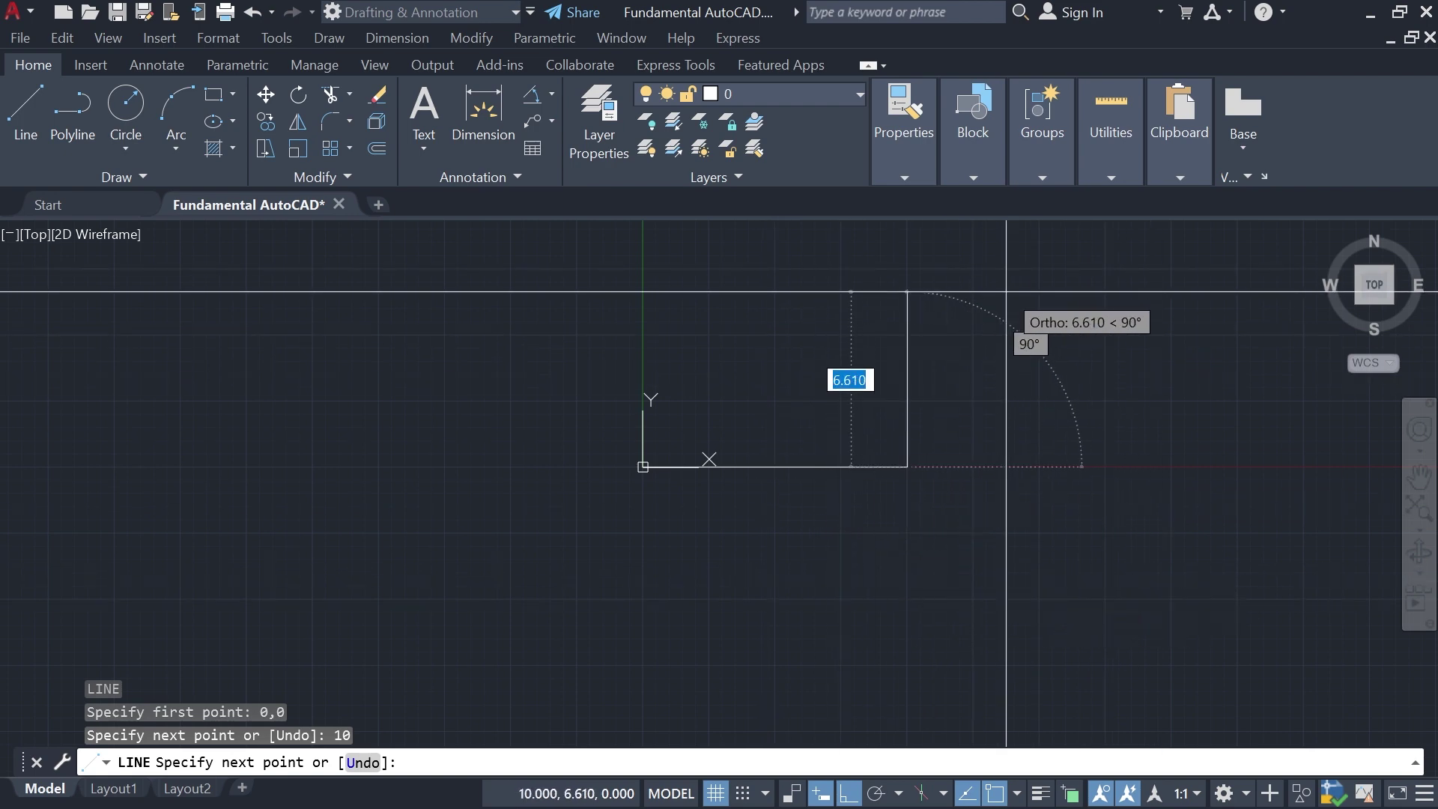
{"action": "middle_click_drag", "start_coordinate": [1132, 365], "coordinate": [1092, 407]}
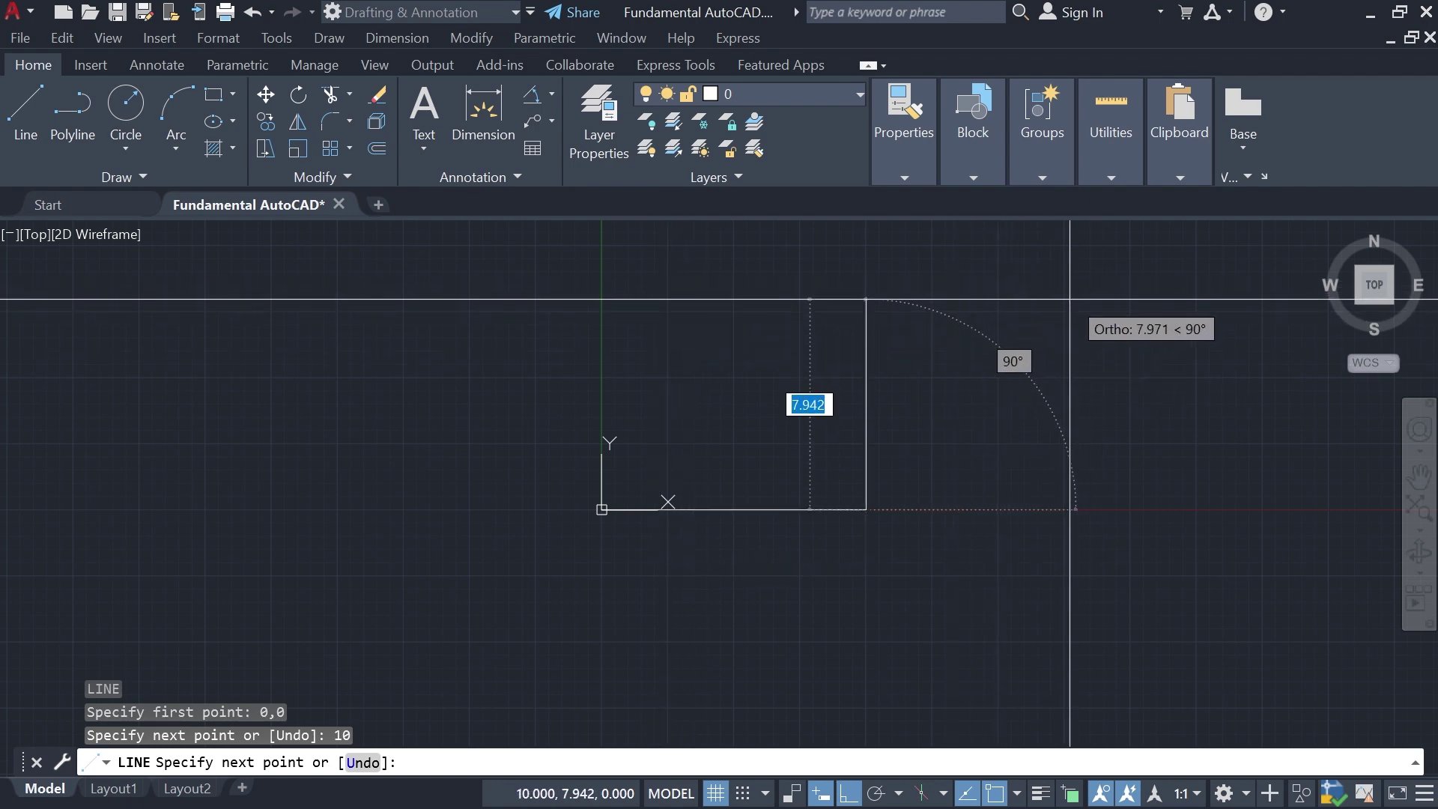
{"action": "middle_click_drag", "start_coordinate": [1070, 299], "coordinate": [969, 347]}
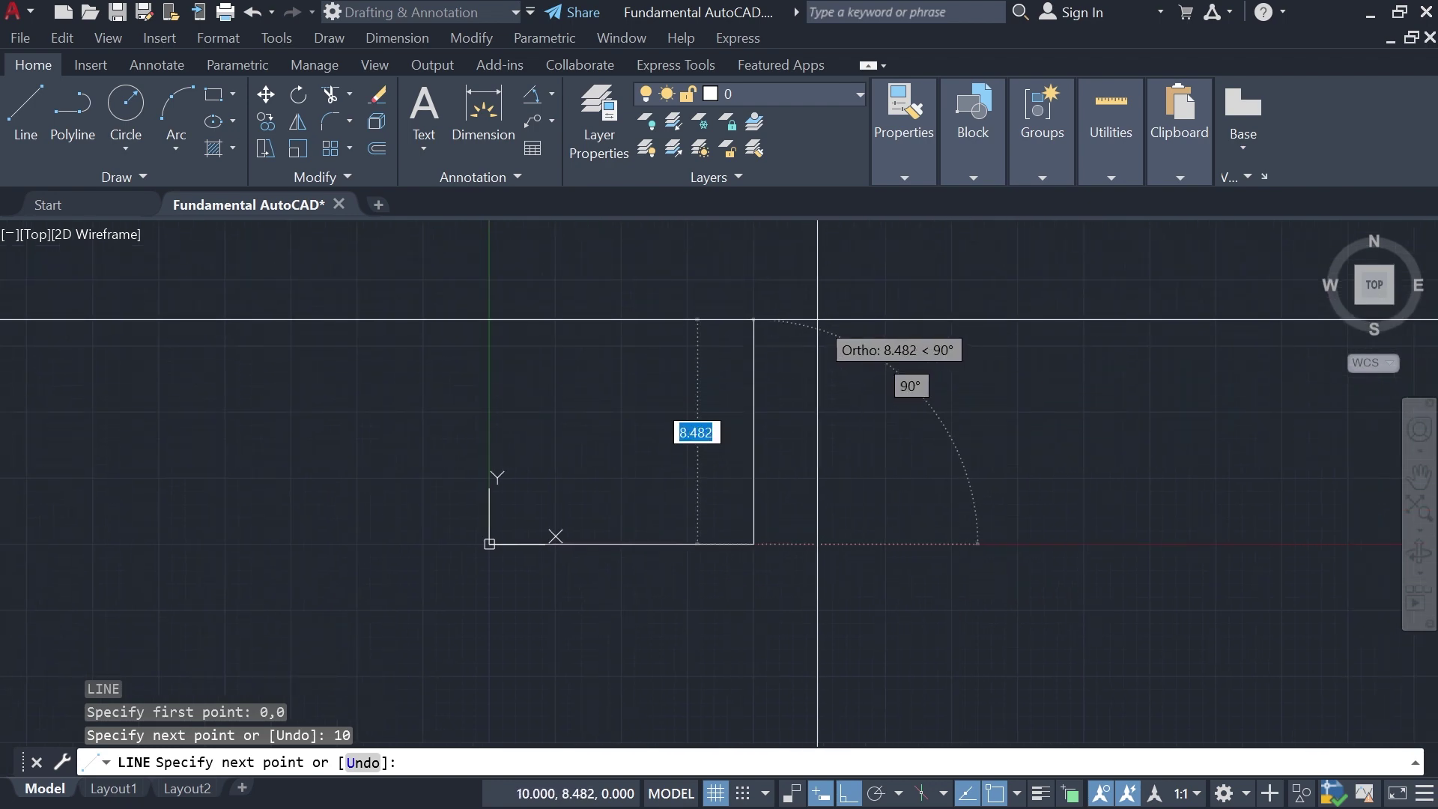
{"action": "middle_click_drag", "start_coordinate": [670, 522], "coordinate": [787, 430]}
{"action": "middle_click_drag", "start_coordinate": [1046, 282], "coordinate": [987, 363]}
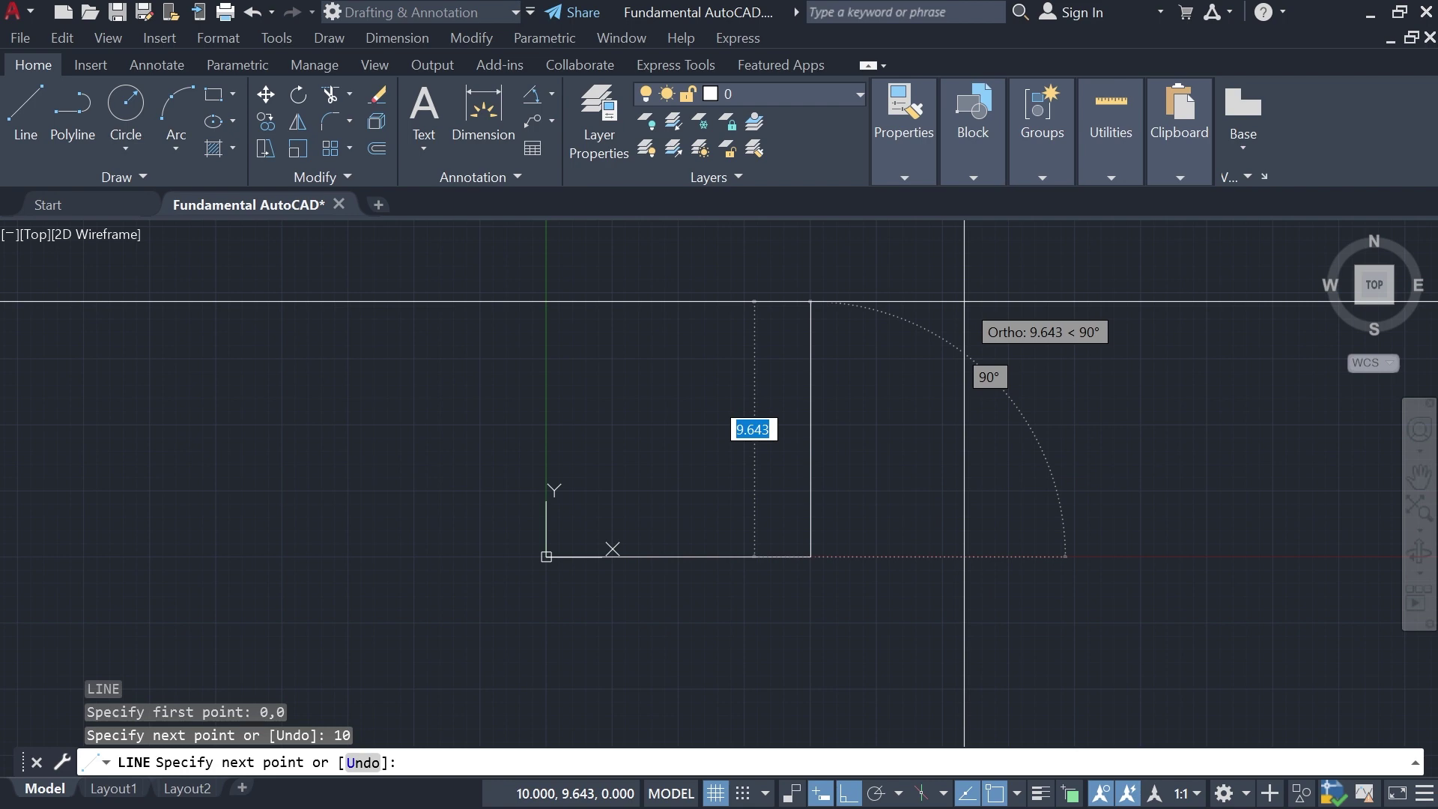
{"action": "key", "text": "Escape"}
Step: Erase the 10-unit line drawn in Ortho mode
{"action": "left_click", "coordinate": [812, 514]}
{"action": "left_click", "coordinate": [757, 592]}
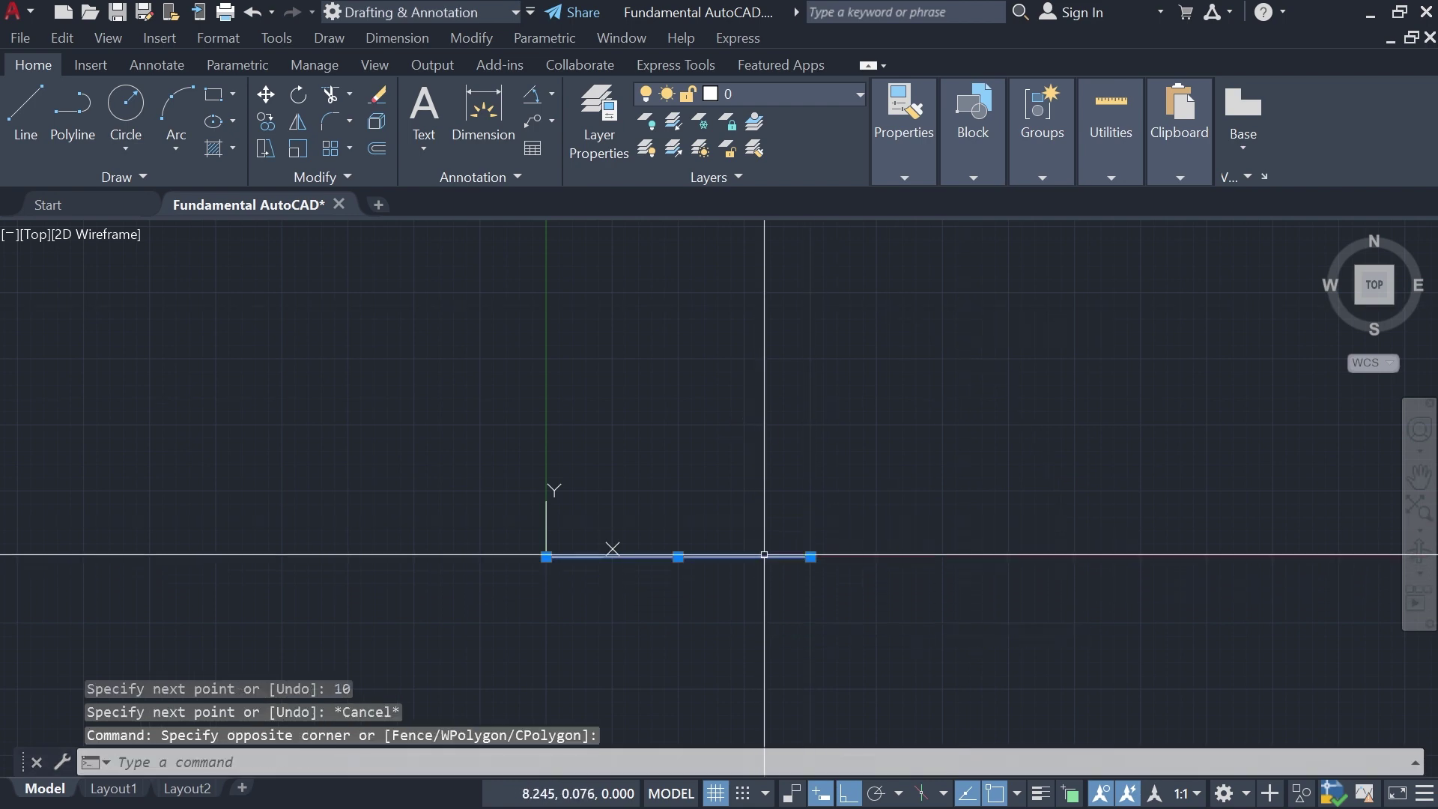
{"action": "key", "text": "Delete"}
{"action": "middle_click_drag", "start_coordinate": [725, 576], "coordinate": [821, 485]}
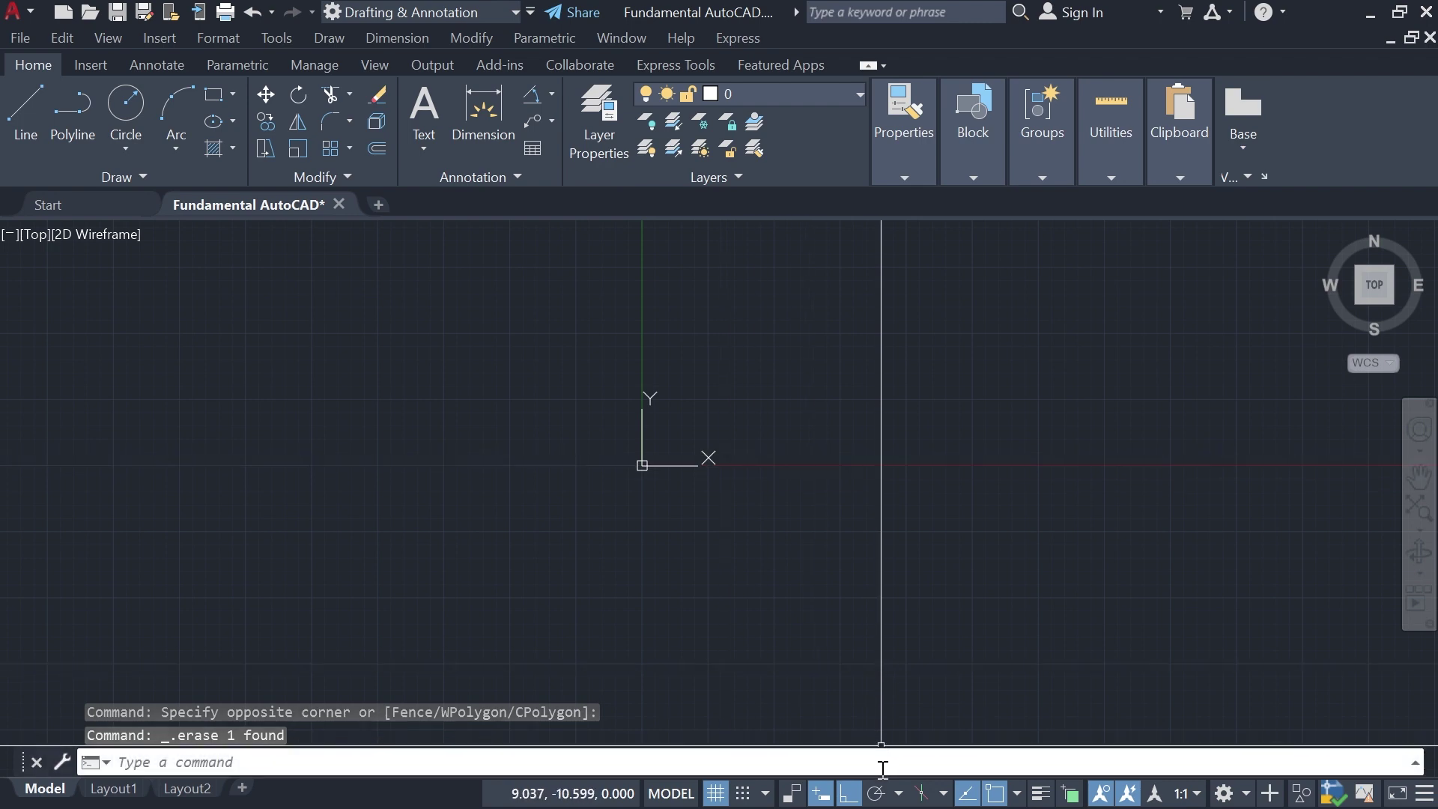
Step: Turn on polar tracking in place of Ortho mode and review its angle increment options, keeping 90, 180, 270, 360
{"action": "left_click", "coordinate": [876, 796]}
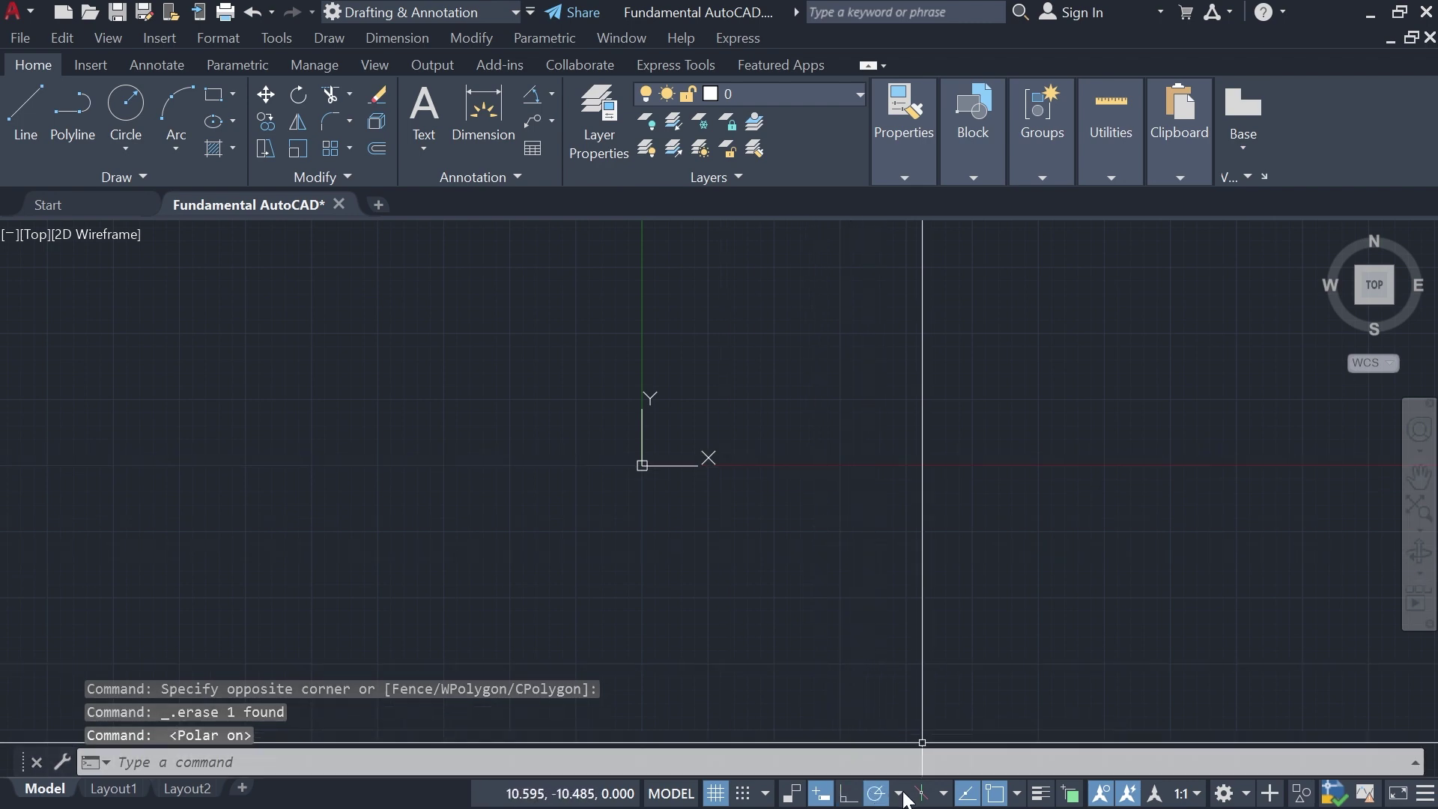
{"action": "left_click", "coordinate": [902, 794]}
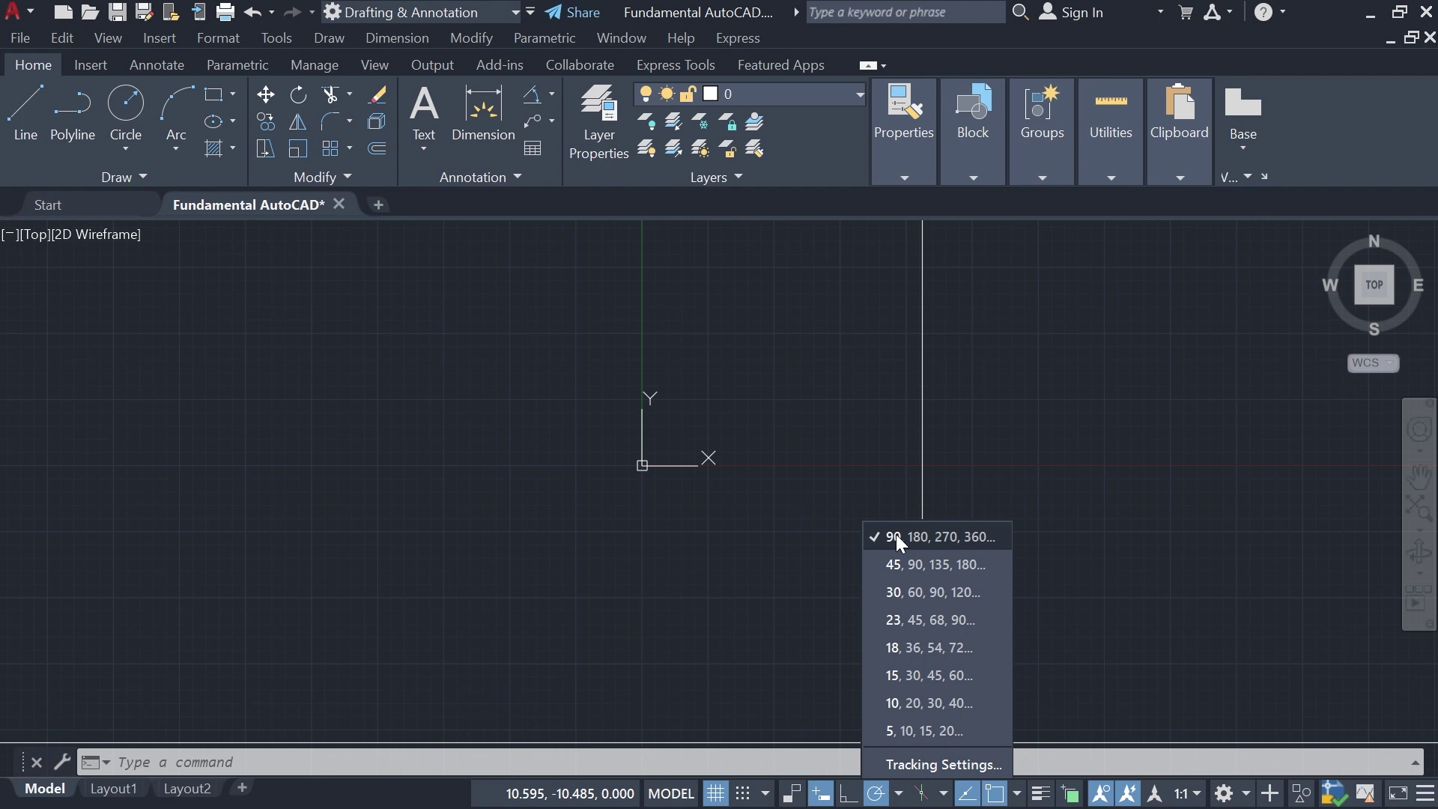
{"action": "left_click", "coordinate": [768, 442]}
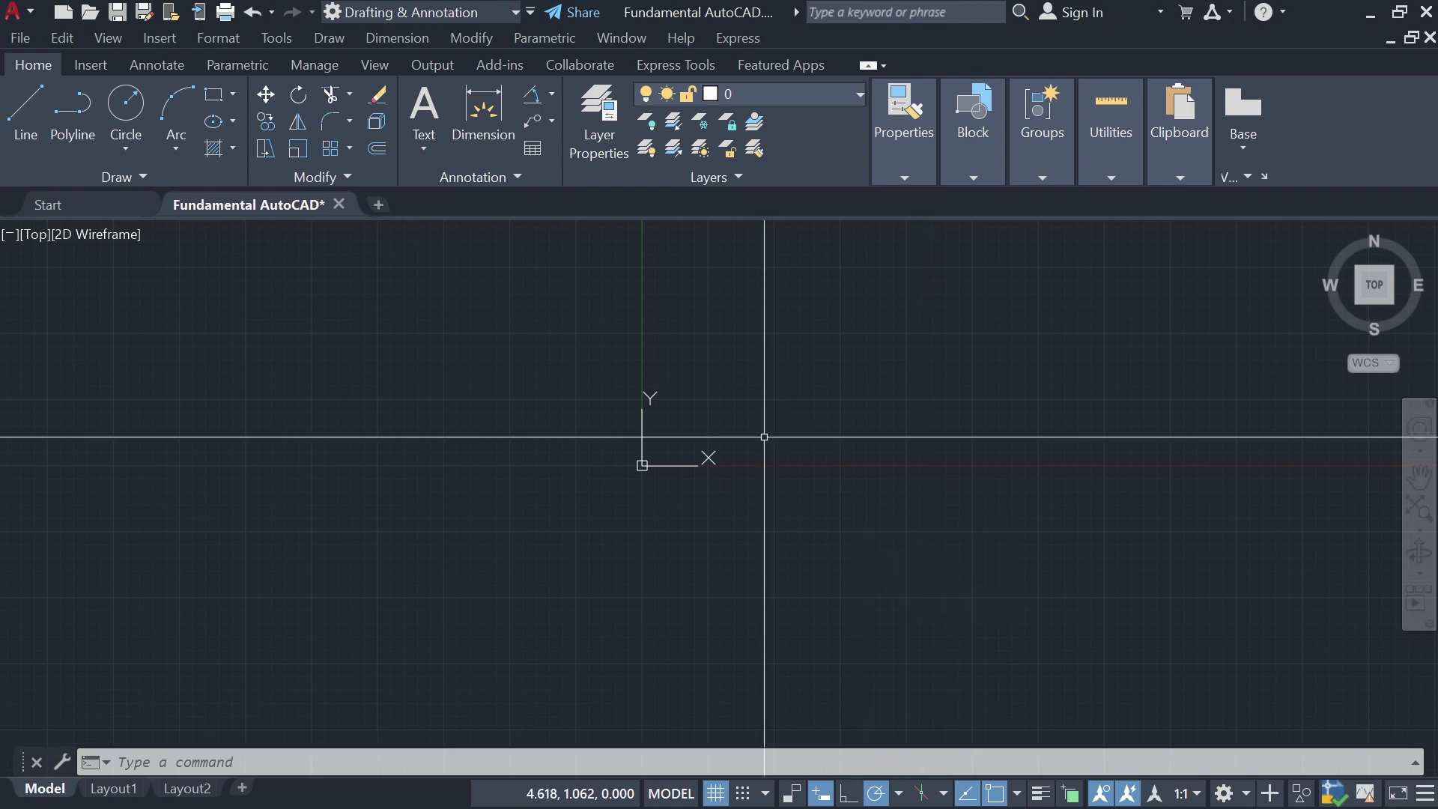
Step: Draw a line from 0,0 for 10 units along the 0° polar tracking direction
{"action": "type", "text": "l"}
{"action": "key", "text": "Return"}
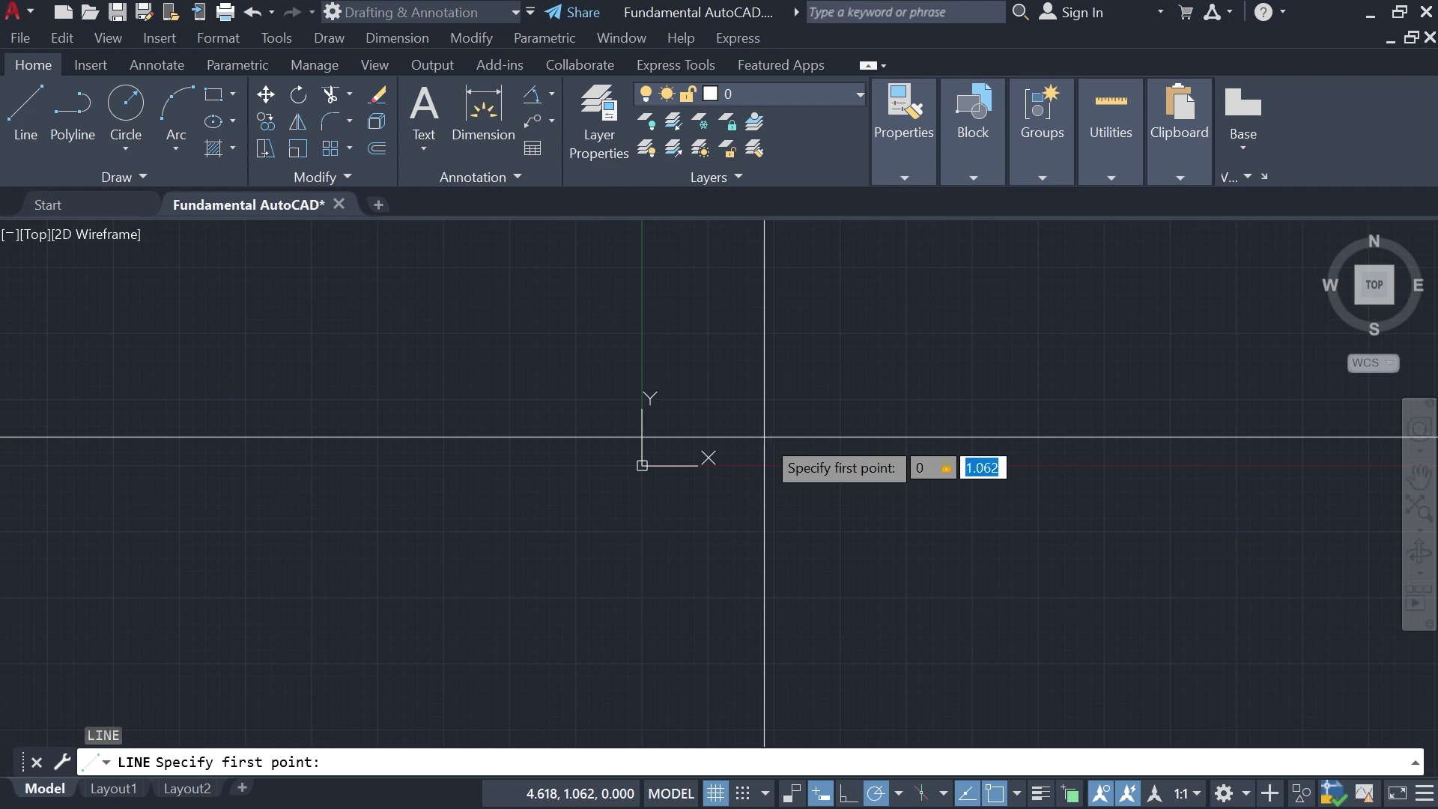
{"action": "type", "text": "0,0"}
{"action": "key", "text": "Return"}
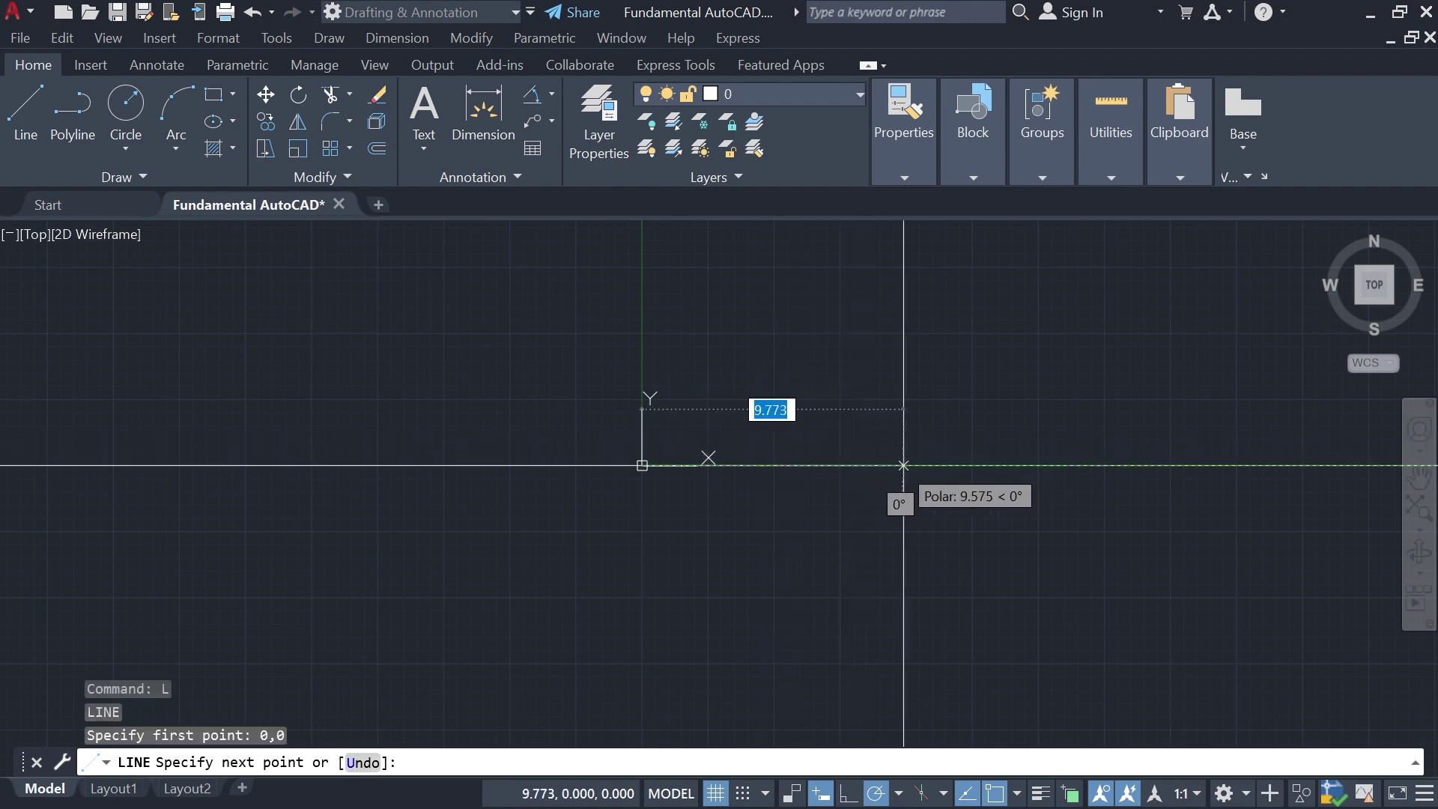
{"action": "scroll", "coordinate": [936, 465], "scroll_direction": "up", "scroll_amount": 2}
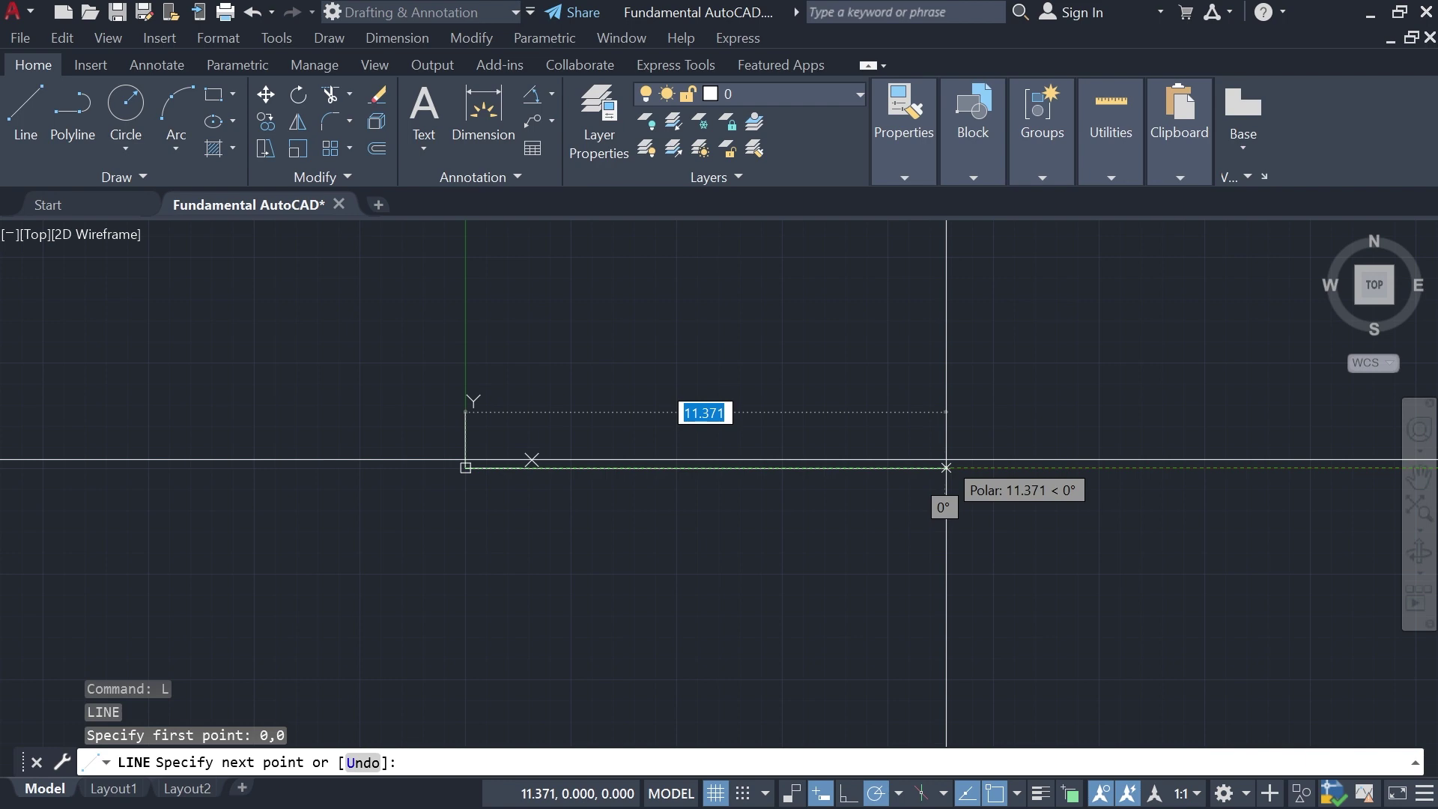
{"action": "scroll", "coordinate": [851, 375], "scroll_direction": "down", "scroll_amount": 2}
{"action": "middle_click_drag", "start_coordinate": [851, 375], "coordinate": [880, 500]}
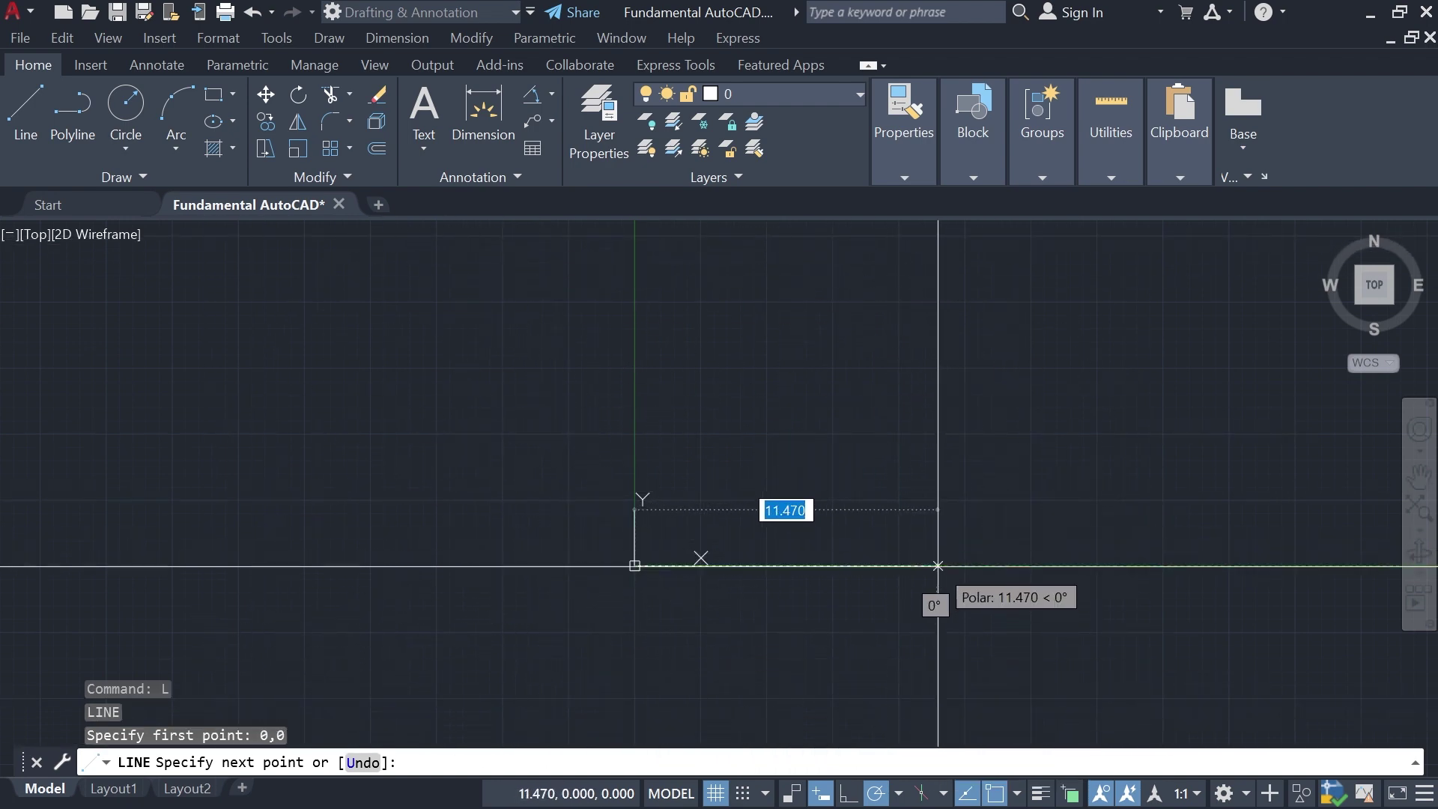
{"action": "scroll", "coordinate": [937, 577], "scroll_direction": "up", "scroll_amount": 2}
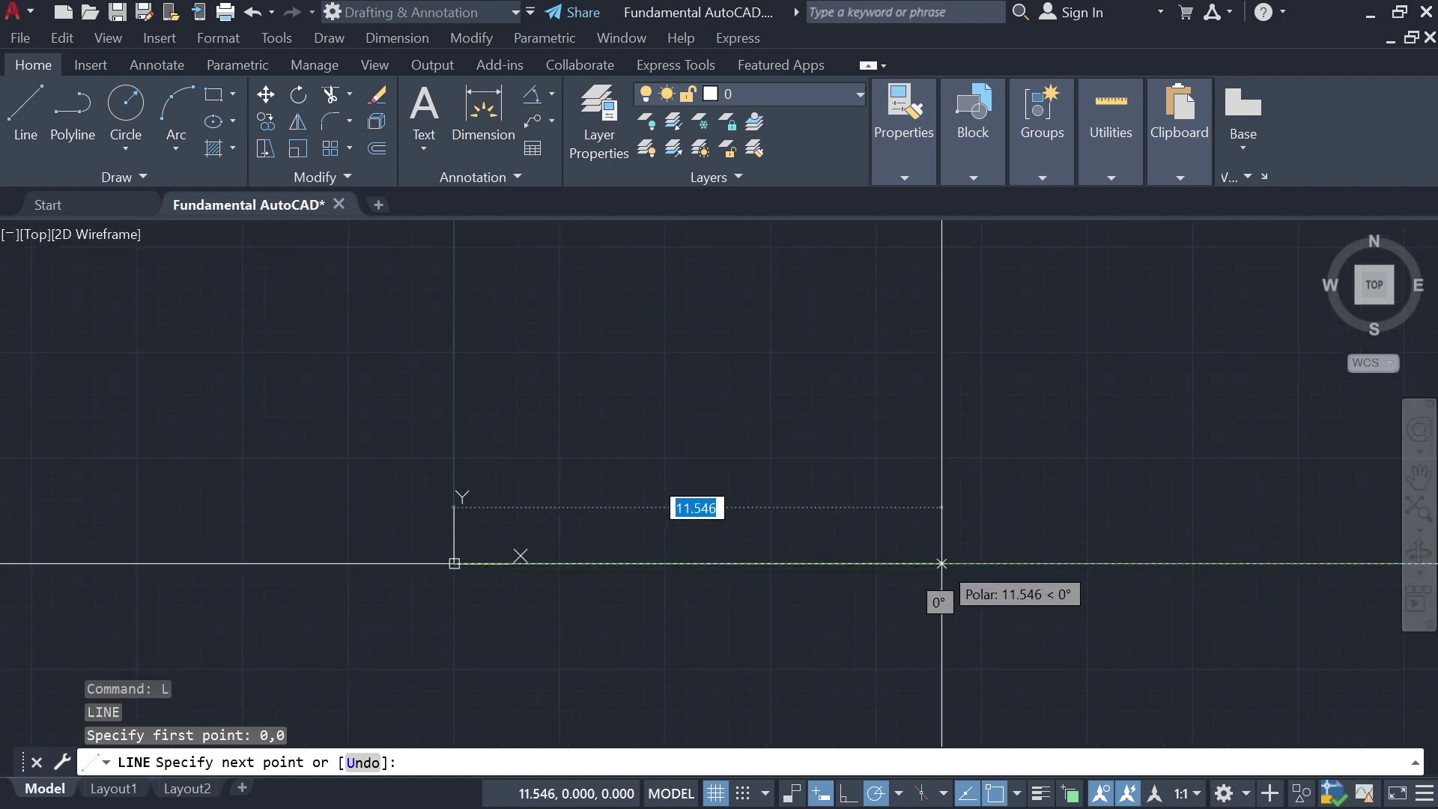
{"action": "type", "text": "10"}
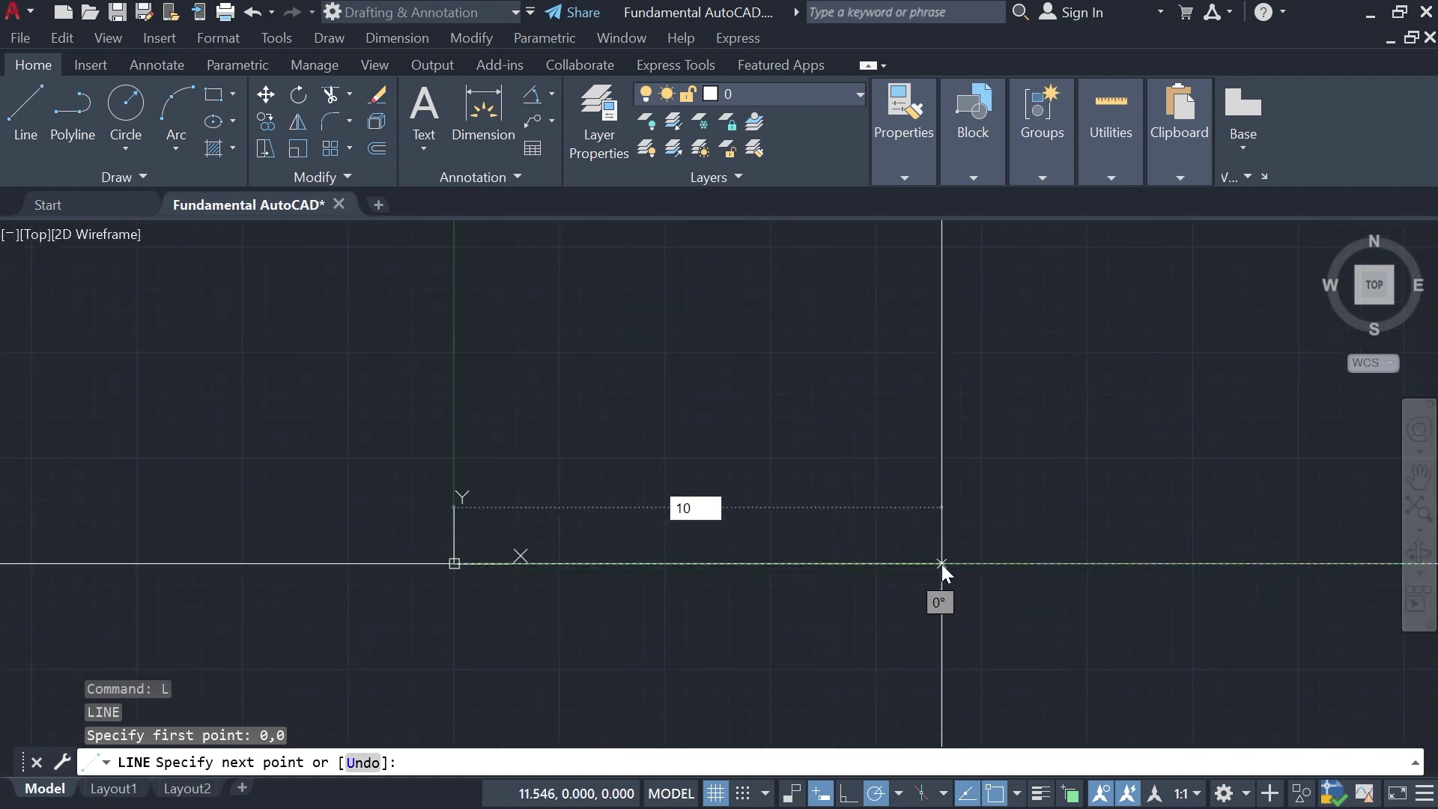
{"action": "key", "text": "Return"}
{"action": "key", "text": "Escape"}
Step: Draw a second horizontal line from the absolute point 10,10, extending 10 units in the 0° direction
{"action": "scroll", "coordinate": [889, 541], "scroll_direction": "down", "scroll_amount": 2}
{"action": "middle_click_drag", "start_coordinate": [935, 456], "coordinate": [925, 490]}
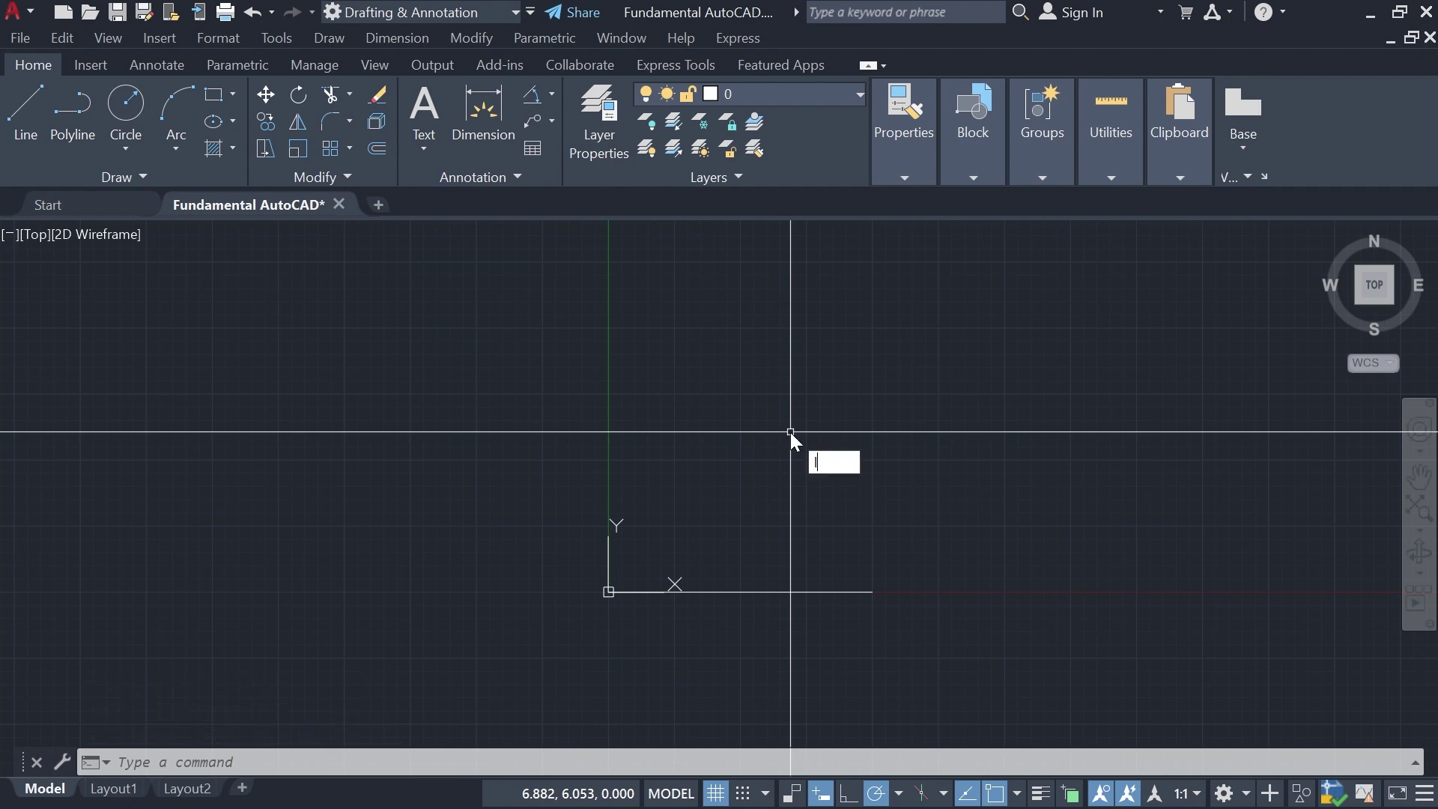
{"action": "key", "text": "Return"}
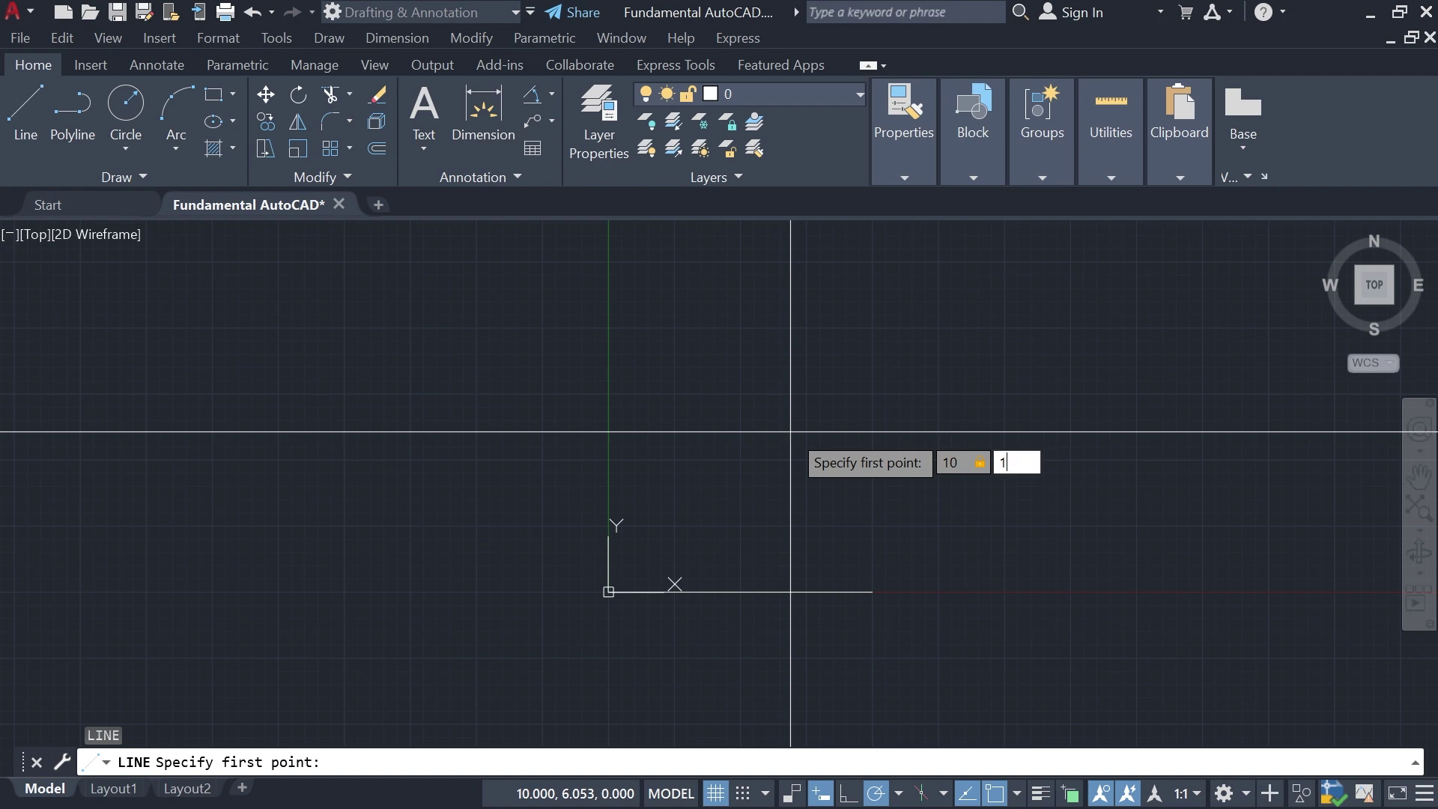
{"action": "key", "text": "Return"}
{"action": "mouse_move", "coordinate": [935, 311]}
{"action": "middle_mouse_down"}
{"action": "mouse_move", "coordinate": [935, 411]}
{"action": "mouse_move", "coordinate": [873, 462]}
{"action": "middle_mouse_up"}
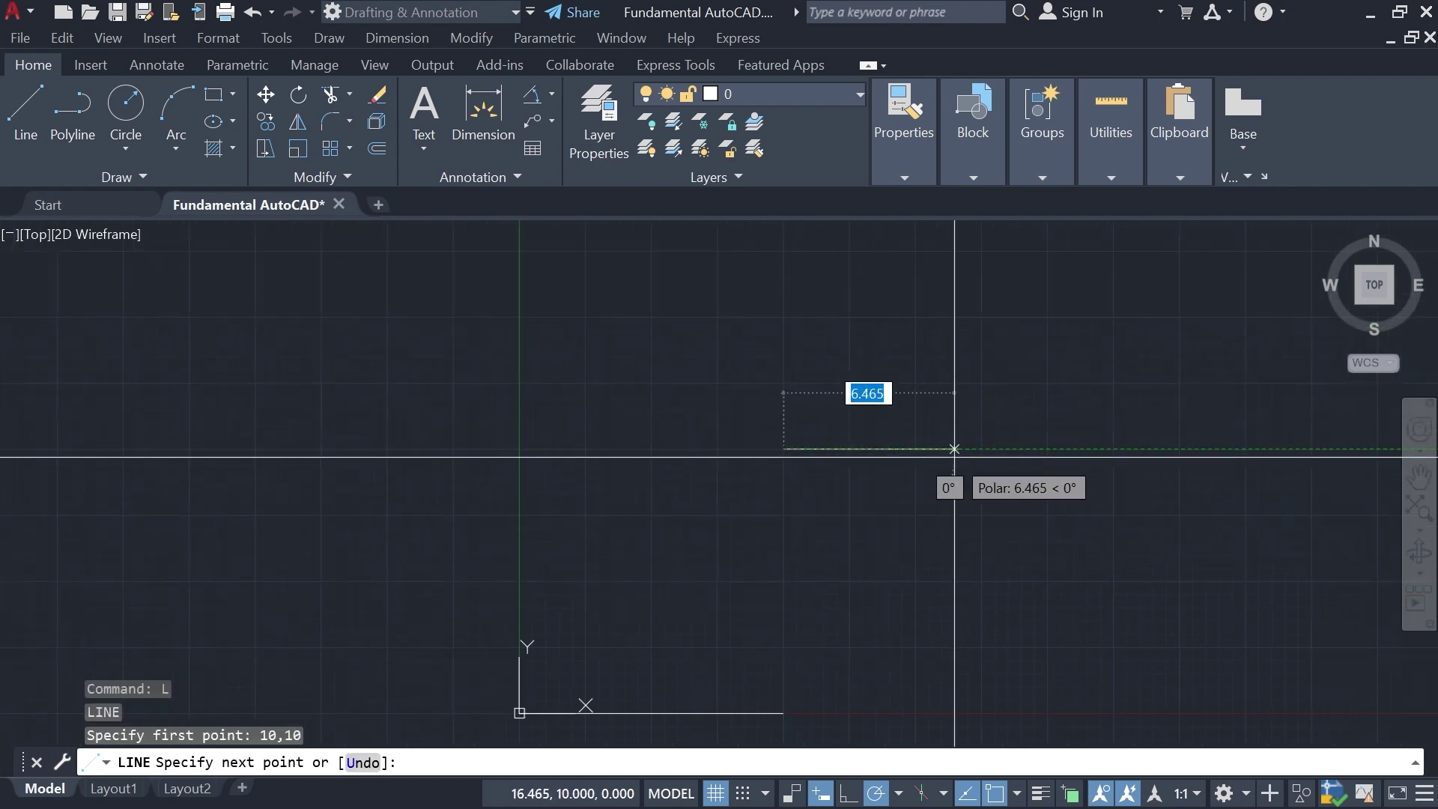
{"action": "type", "text": "10"}
{"action": "key", "text": "Return"}
{"action": "key", "text": "Escape"}
{"action": "middle_click_drag", "start_coordinate": [1091, 327], "coordinate": [1037, 344]}
{"action": "left_click", "coordinate": [637, 395]}
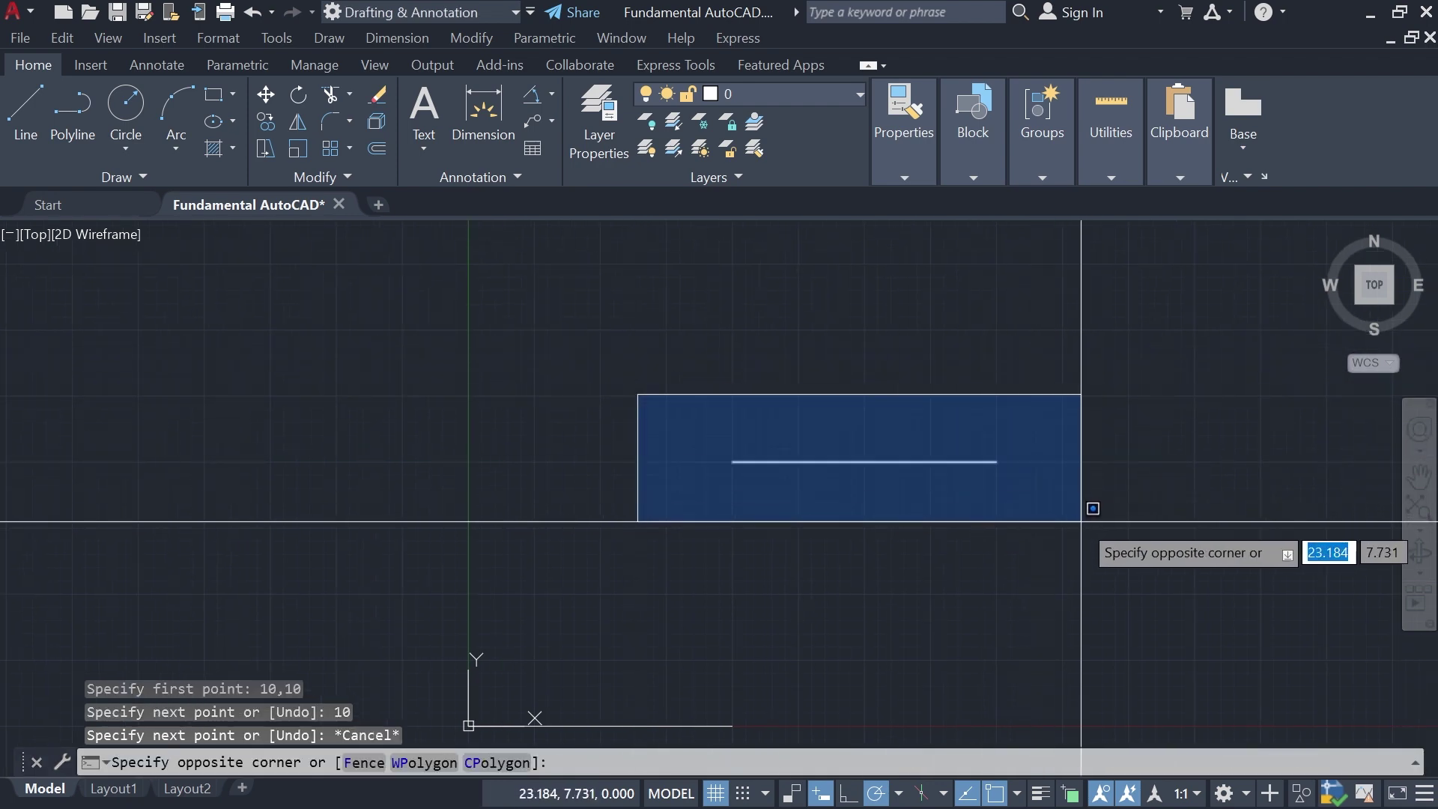
{"action": "left_click", "coordinate": [1082, 510]}
{"action": "key", "text": "Escape"}
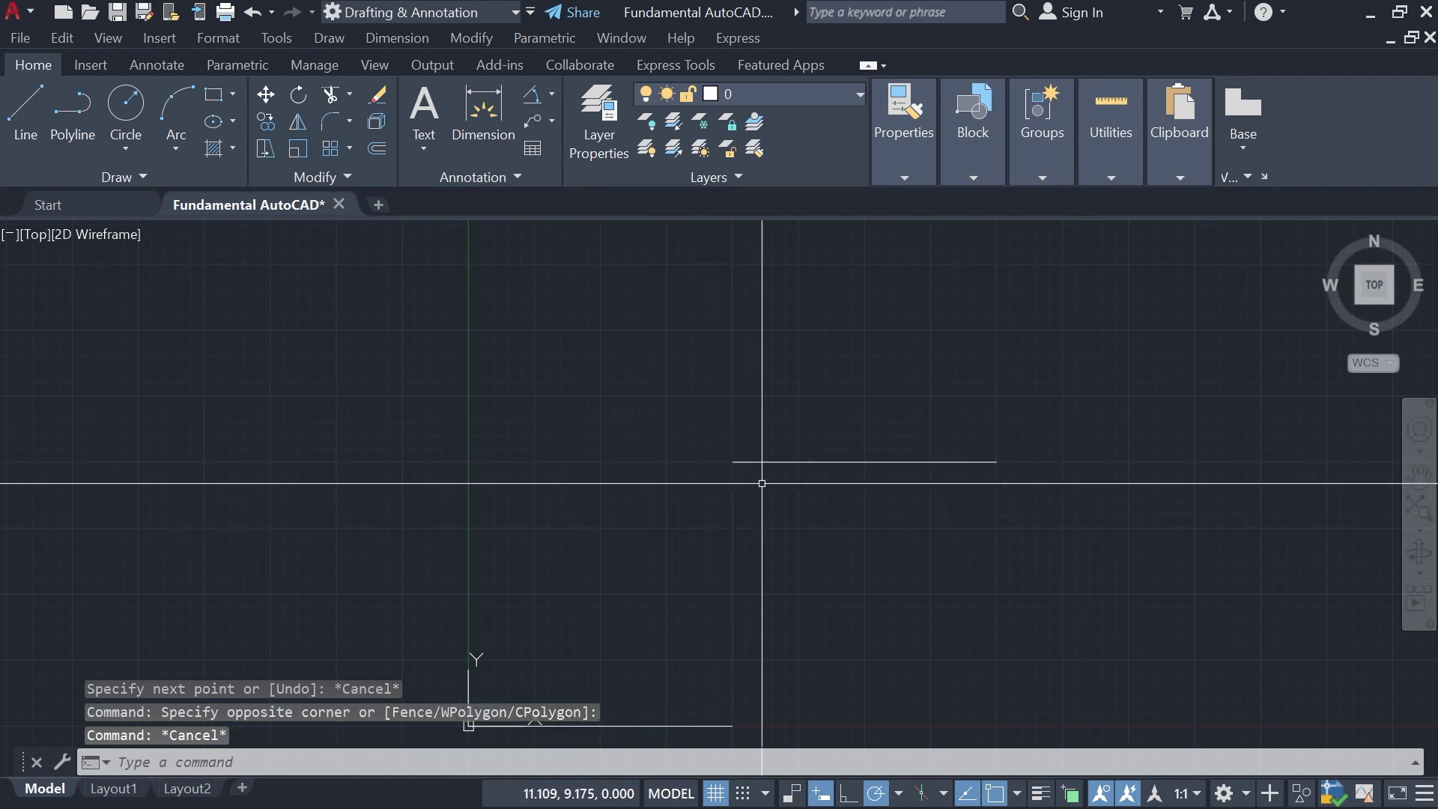
{"action": "middle_click_drag", "start_coordinate": [770, 519], "coordinate": [797, 485]}
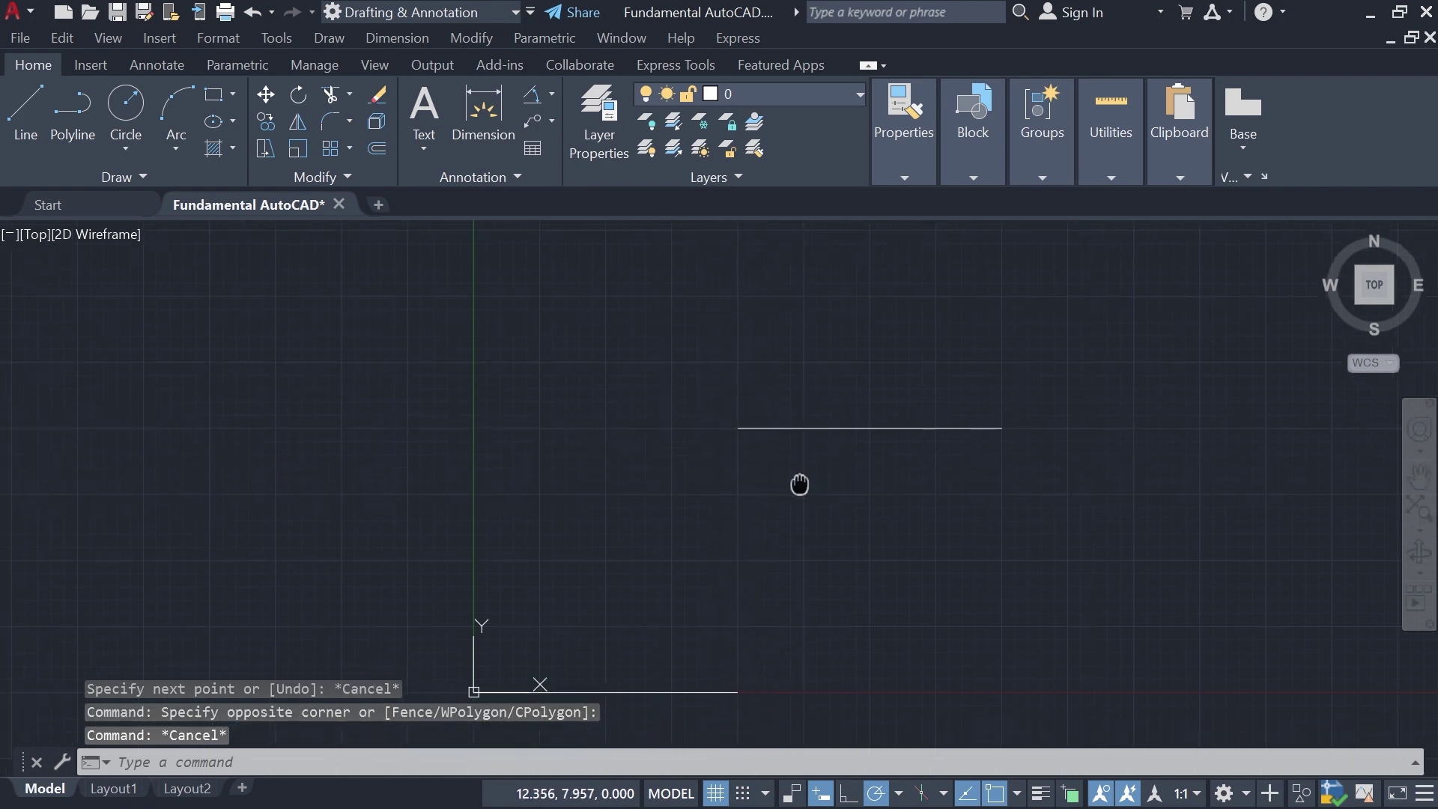
{"action": "middle_click_drag", "start_coordinate": [761, 530], "coordinate": [763, 532]}
{"action": "middle_click_drag", "start_coordinate": [980, 463], "coordinate": [893, 523]}
{"action": "middle_click_drag", "start_coordinate": [974, 471], "coordinate": [960, 475]}
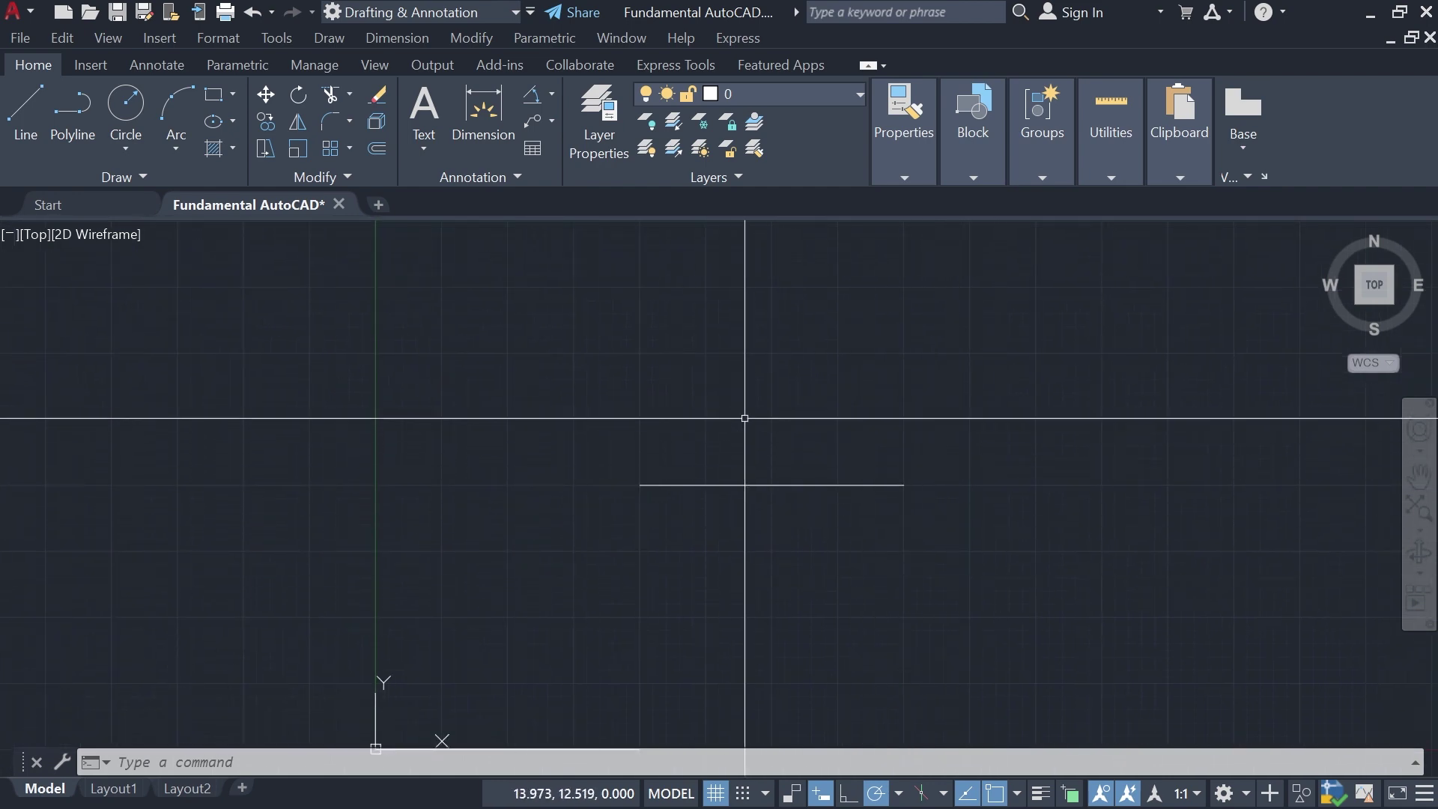
{"action": "middle_click_drag", "start_coordinate": [997, 466], "coordinate": [893, 479]}
{"action": "scroll", "coordinate": [892, 479], "scroll_direction": "up", "scroll_amount": 2}
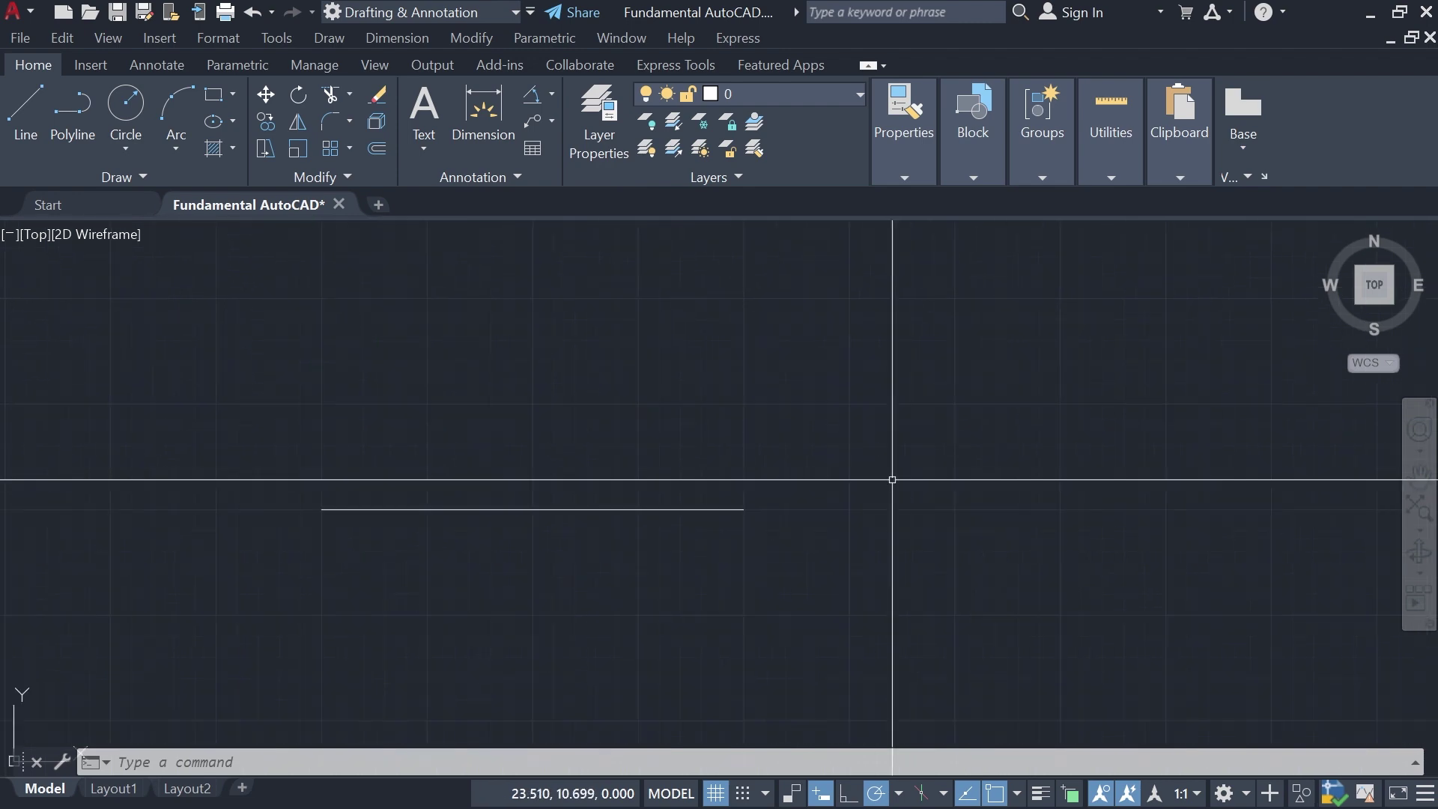
{"action": "scroll", "coordinate": [909, 465], "scroll_direction": "down", "scroll_amount": 2}
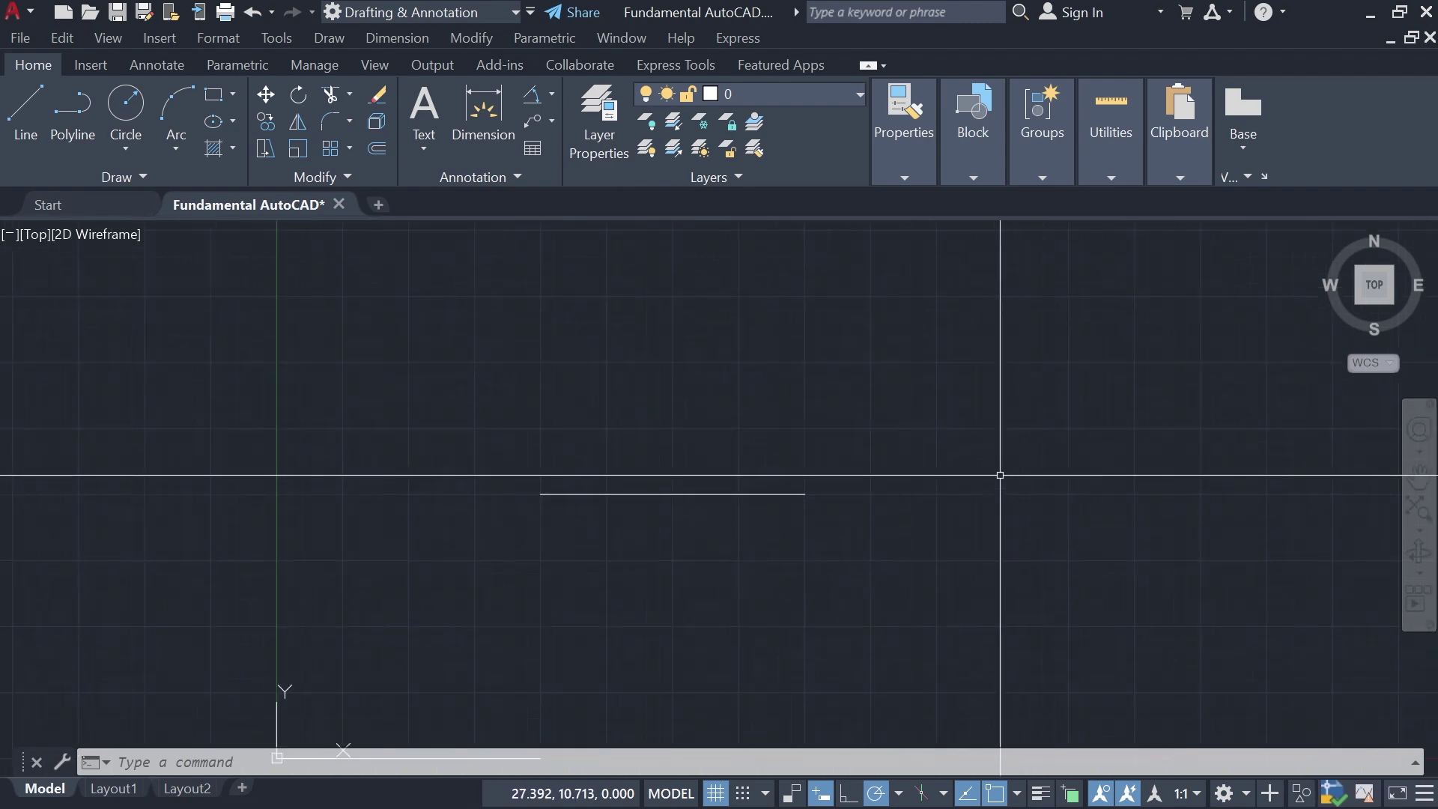
Step: Draw a line from the right end of the upper horizontal line to the absolute point 20,20
{"action": "key", "text": "Escape"}
{"action": "key", "text": "Escape"}
{"action": "type", "text": "l"}
{"action": "key", "text": "Return"}
{"action": "left_click", "coordinate": [806, 495]}
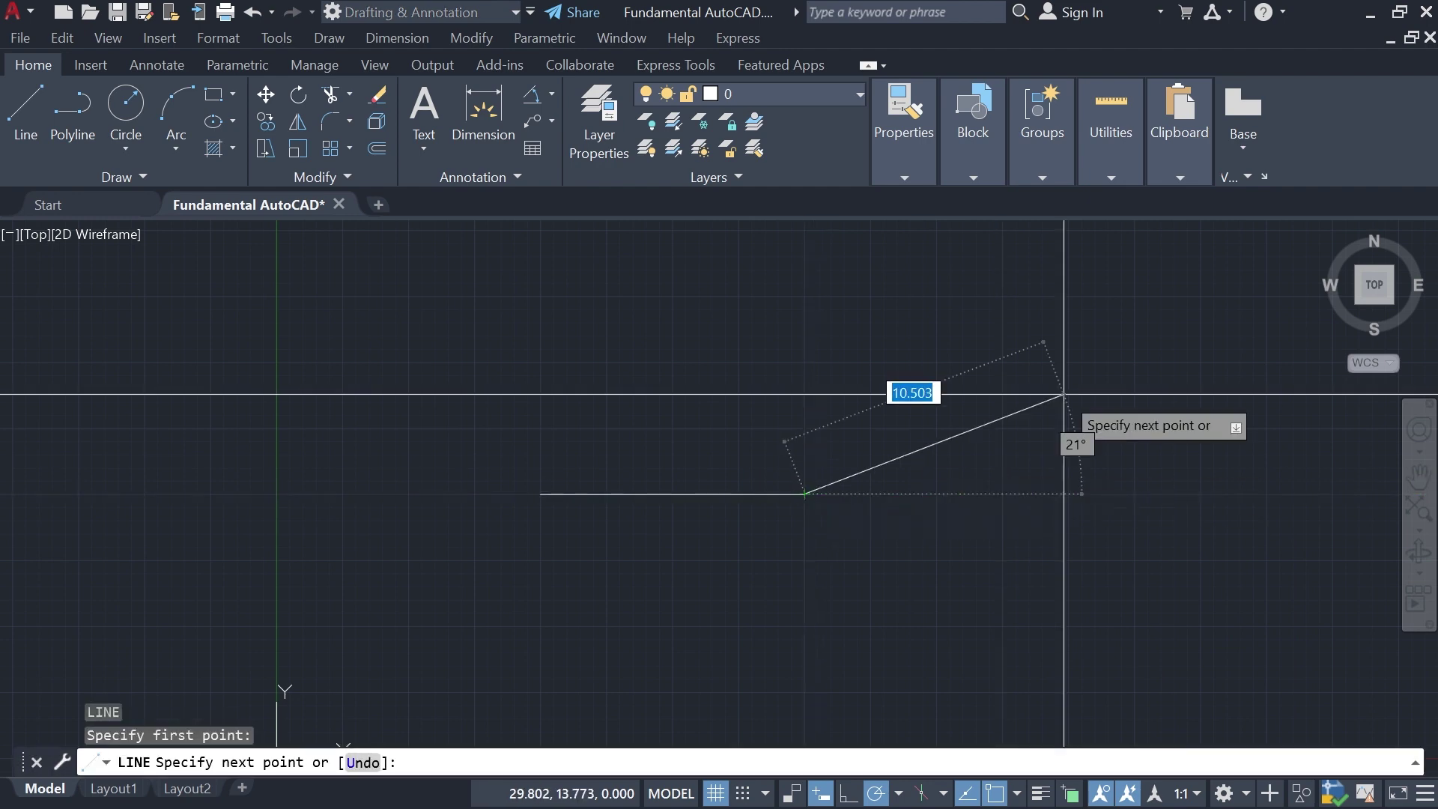
{"action": "type", "text": "#"}
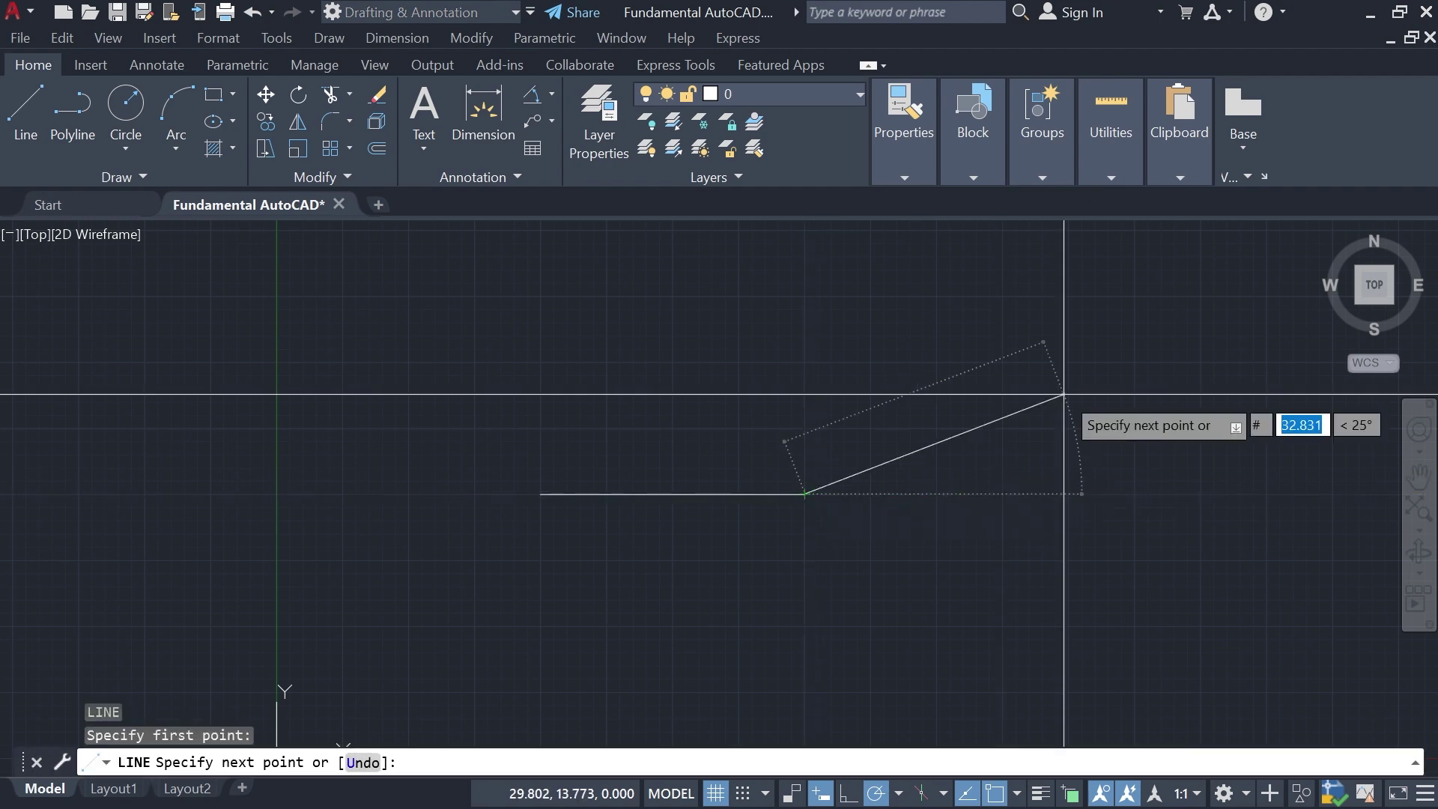
{"action": "type", "text": "20,20"}
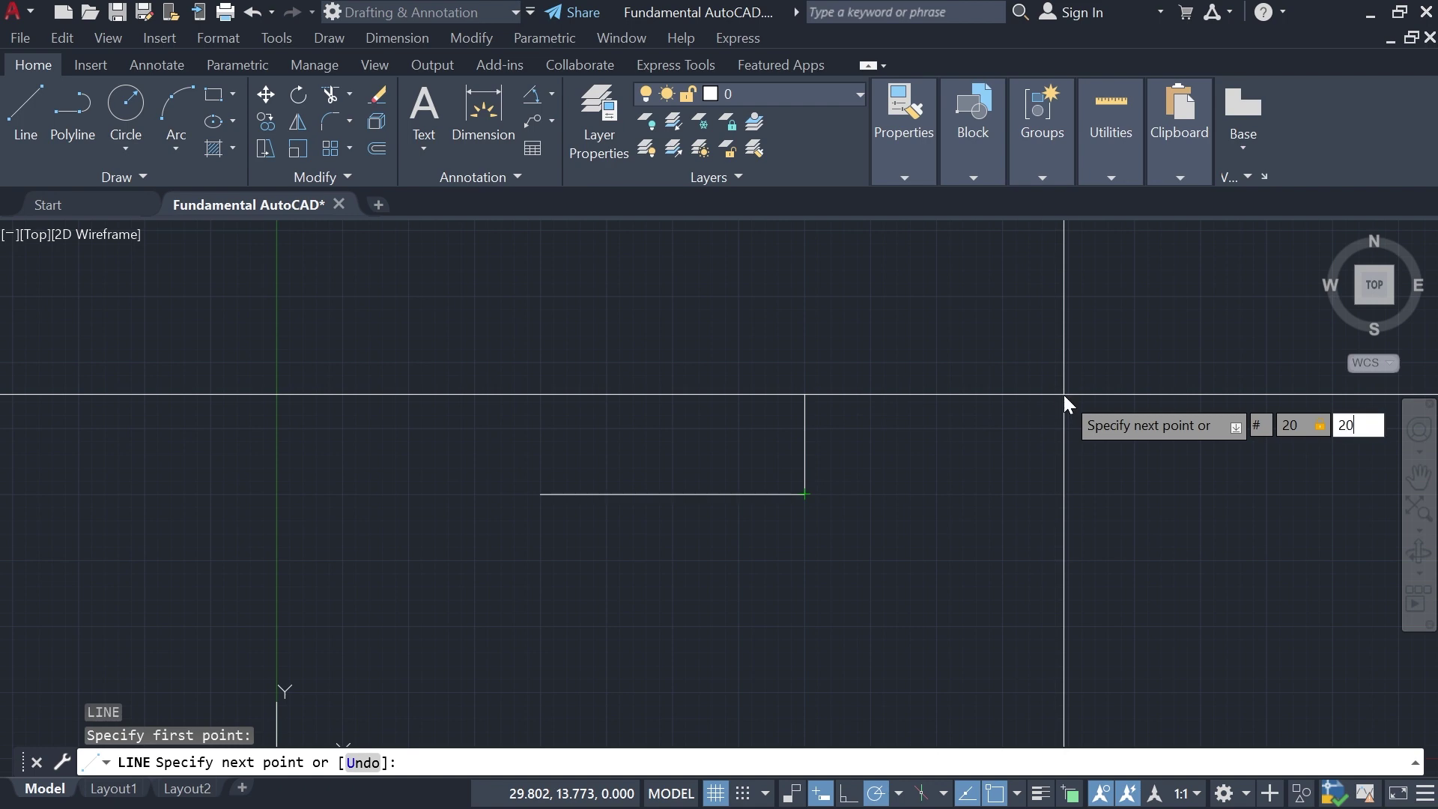
{"action": "key", "text": "Return"}
{"action": "middle_click_drag", "start_coordinate": [870, 397], "coordinate": [915, 385]}
{"action": "scroll", "coordinate": [941, 379], "scroll_direction": "down", "scroll_amount": 4}
{"action": "key", "text": "Escape"}
{"action": "scroll", "coordinate": [923, 327], "scroll_direction": "up", "scroll_amount": 4}
{"action": "scroll", "coordinate": [924, 327], "scroll_direction": "down", "scroll_amount": 2}
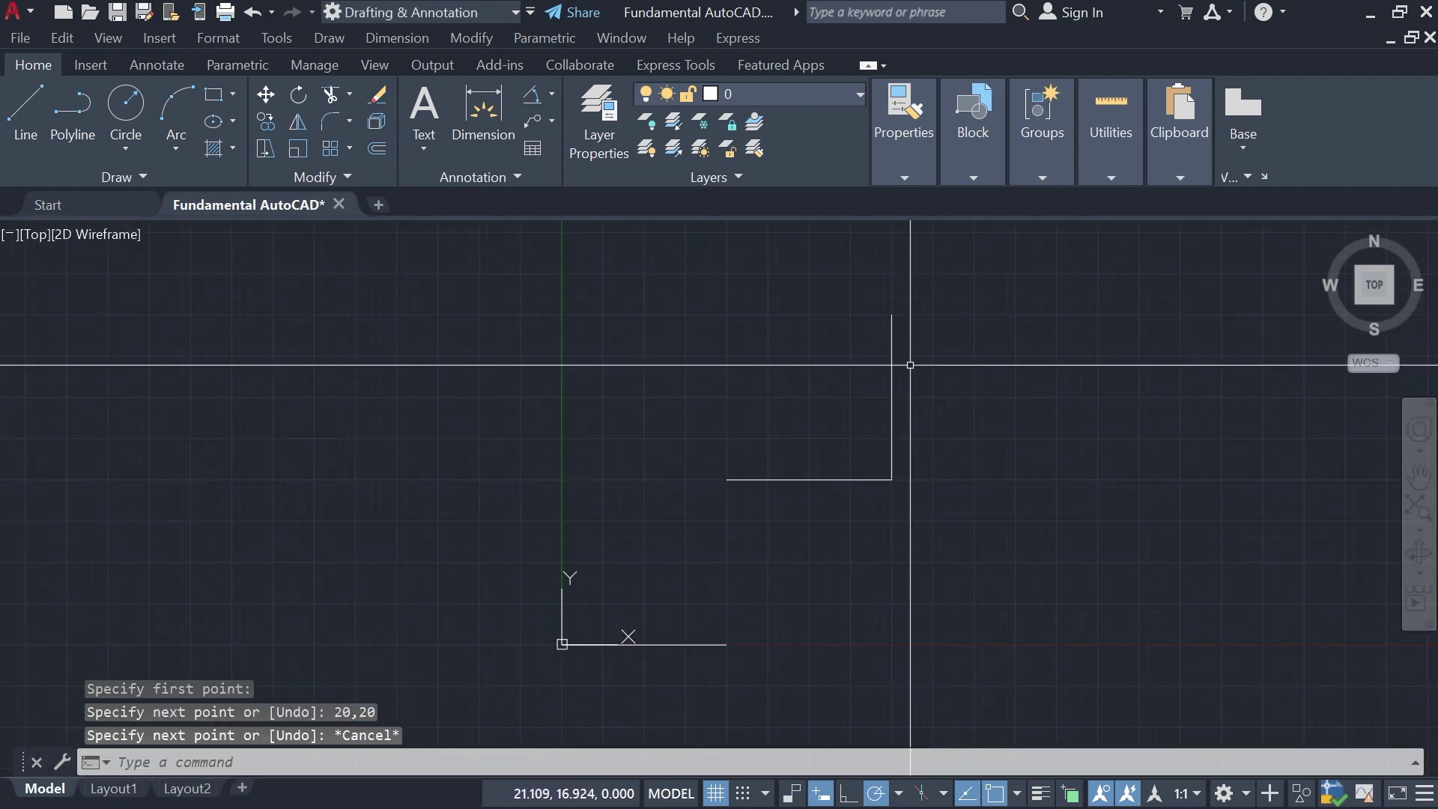
Step: Examine the vertical line and its upper endpoint at 20,20 relative to the origin
{"action": "scroll", "coordinate": [901, 319], "scroll_direction": "up", "scroll_amount": 2}
{"action": "scroll", "coordinate": [895, 311], "scroll_direction": "down", "scroll_amount": 2}
{"action": "left_click", "coordinate": [918, 316]}
{"action": "left_click", "coordinate": [815, 363]}
{"action": "key", "text": "Escape"}
{"action": "scroll", "coordinate": [888, 356], "scroll_direction": "up", "scroll_amount": 3}
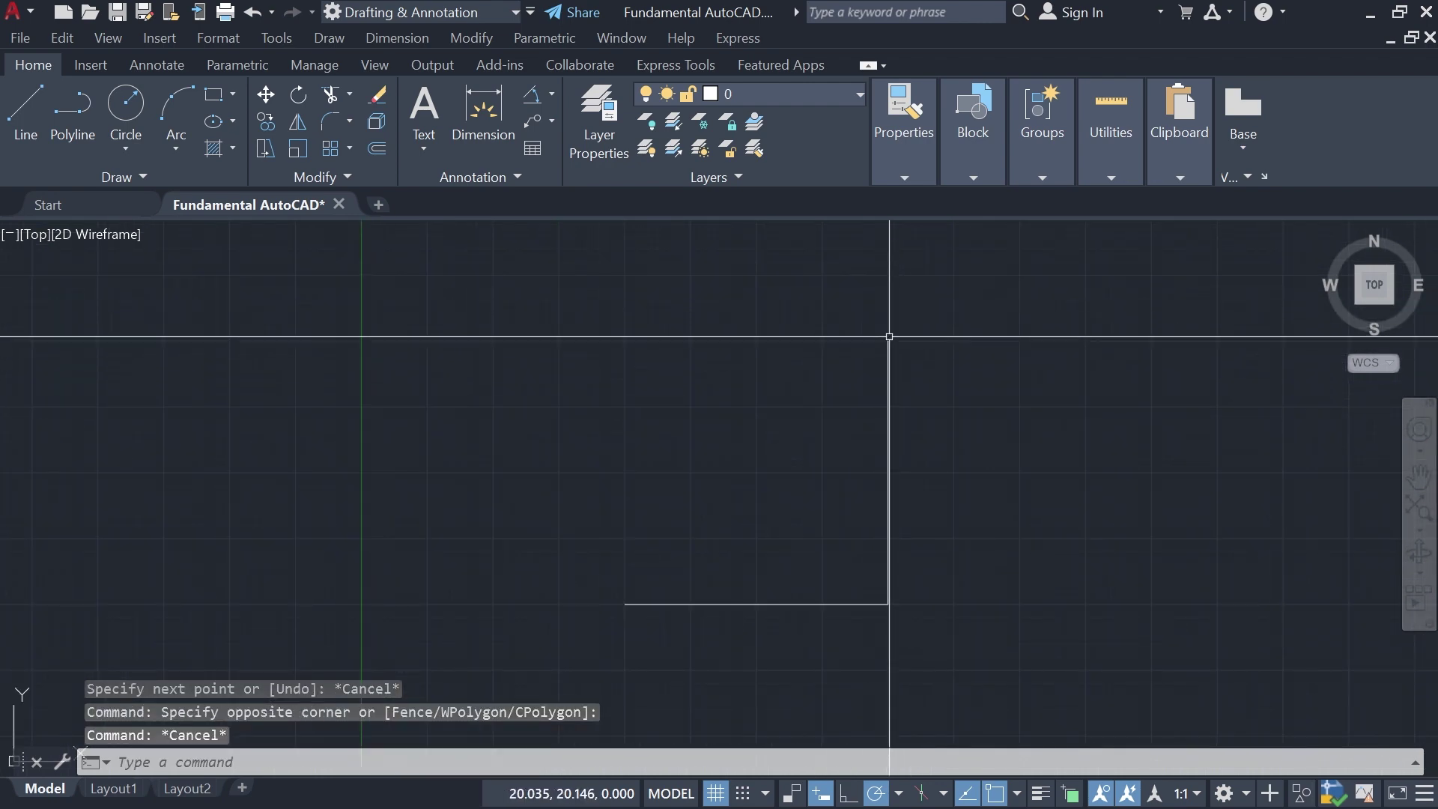
{"action": "scroll", "coordinate": [975, 406], "scroll_direction": "down", "scroll_amount": 2}
{"action": "middle_click_drag", "start_coordinate": [990, 411], "coordinate": [929, 414]}
{"action": "scroll", "coordinate": [823, 472], "scroll_direction": "up", "scroll_amount": 2}
{"action": "scroll", "coordinate": [825, 472], "scroll_direction": "down", "scroll_amount": 2}
{"action": "middle_click_drag", "start_coordinate": [825, 471], "coordinate": [779, 472]}
Step: Erase the vertical line that ends at 20,20
{"action": "left_click", "coordinate": [854, 439]}
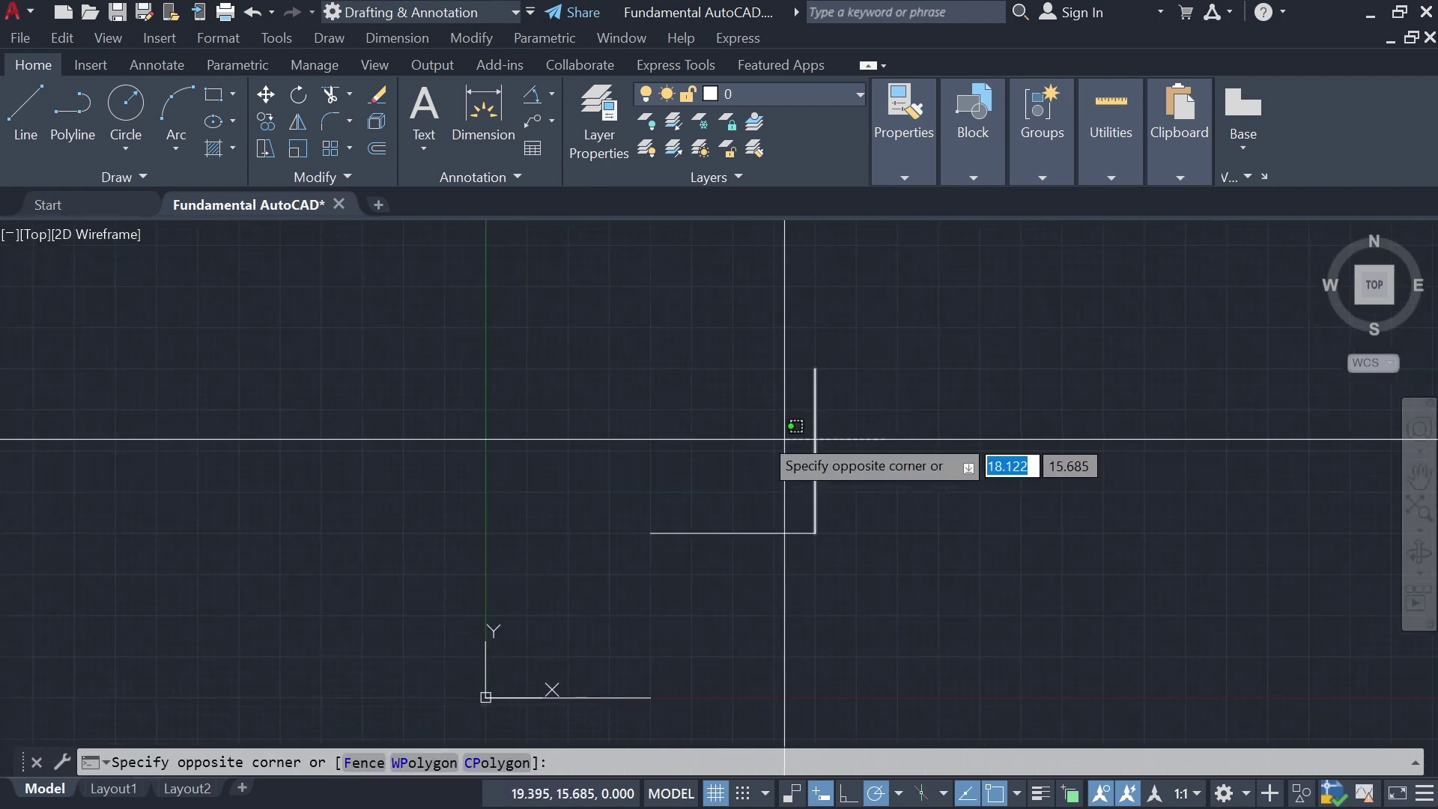
{"action": "left_click", "coordinate": [758, 434]}
{"action": "key", "text": "Delete"}
{"action": "scroll", "coordinate": [816, 495], "scroll_direction": "up", "scroll_amount": 2}
{"action": "middle_click_drag", "start_coordinate": [870, 561], "coordinate": [764, 477]}
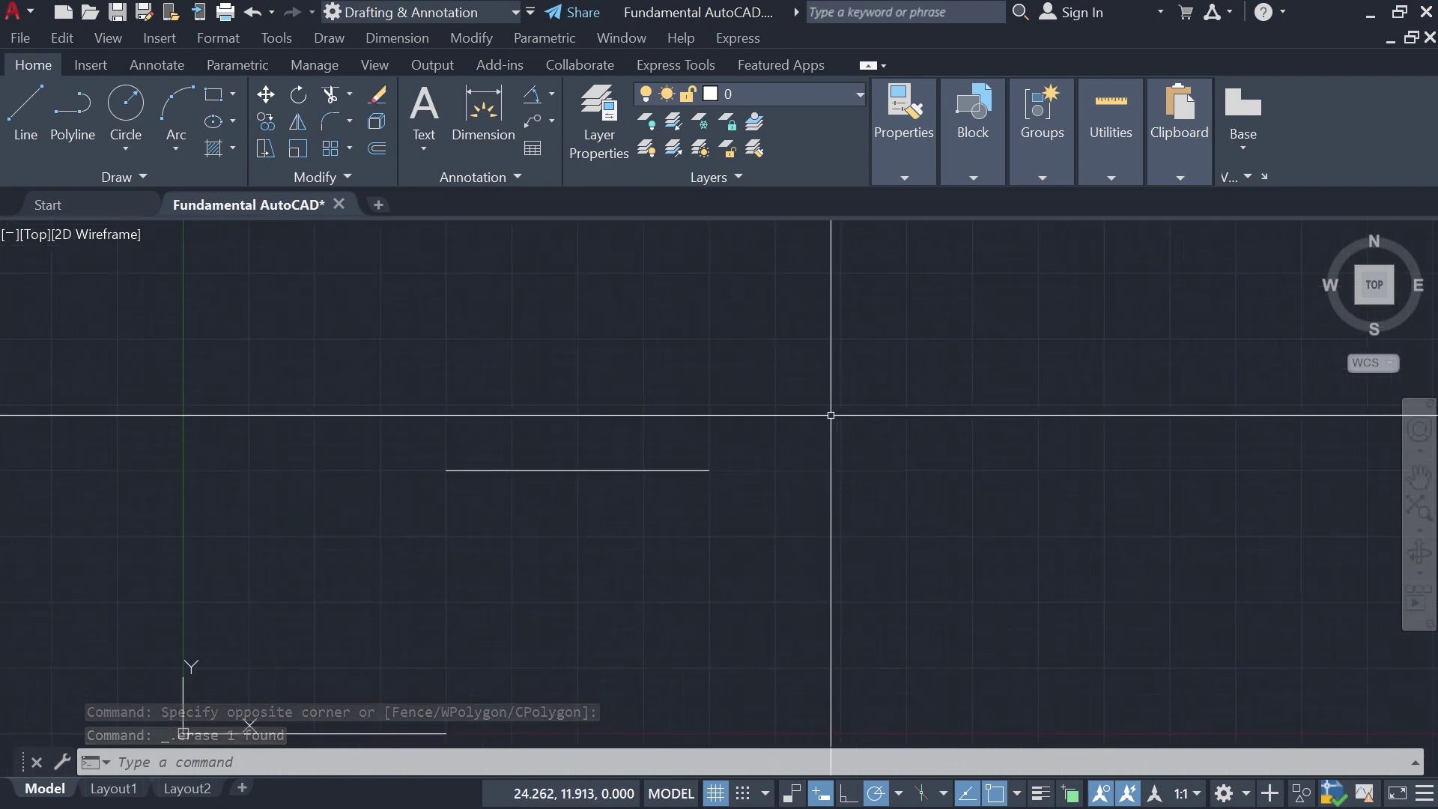
{"action": "middle_click_drag", "start_coordinate": [745, 452], "coordinate": [824, 453]}
{"action": "type", "text": "line"}
{"action": "key", "text": "Return"}
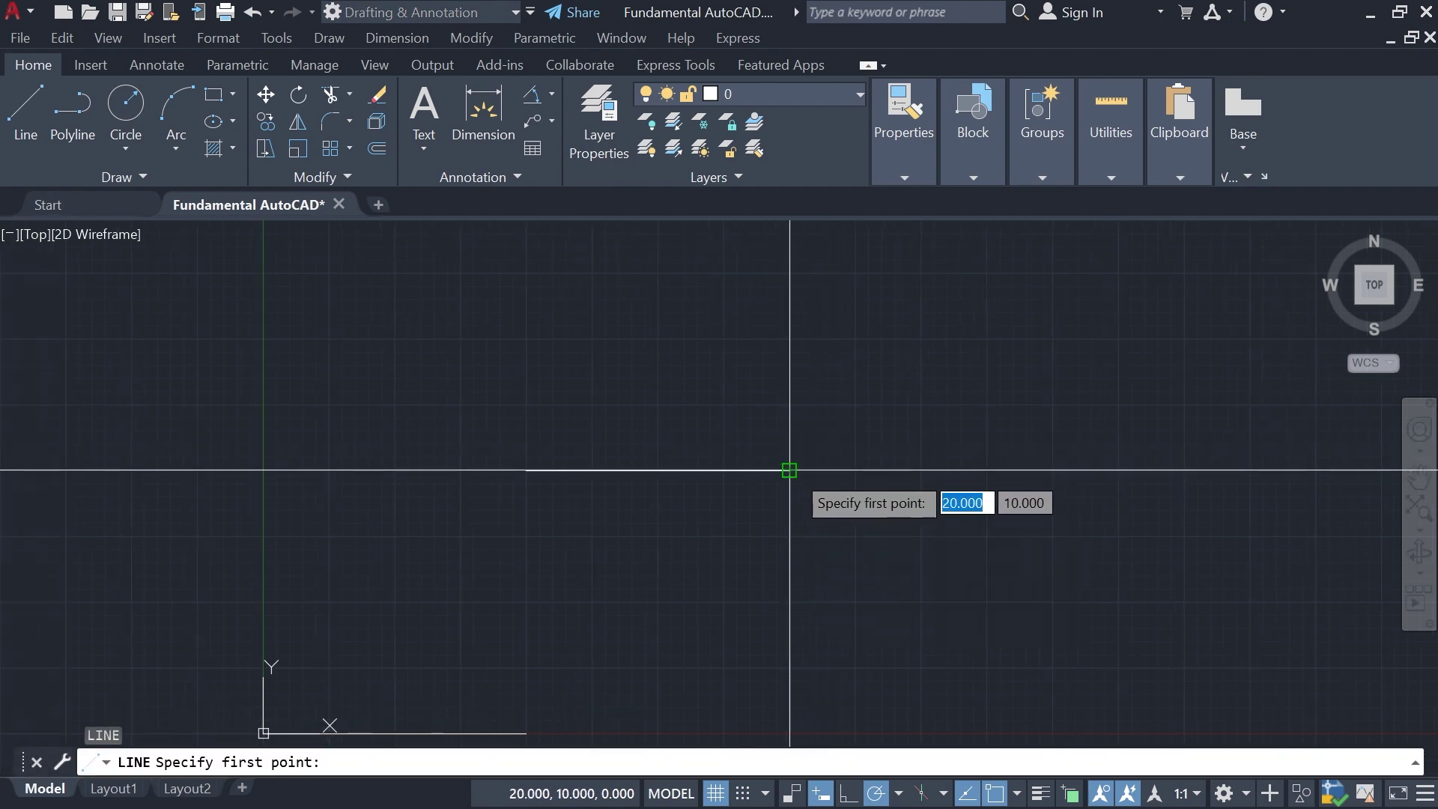
{"action": "scroll", "coordinate": [793, 468], "scroll_direction": "down", "scroll_amount": 2}
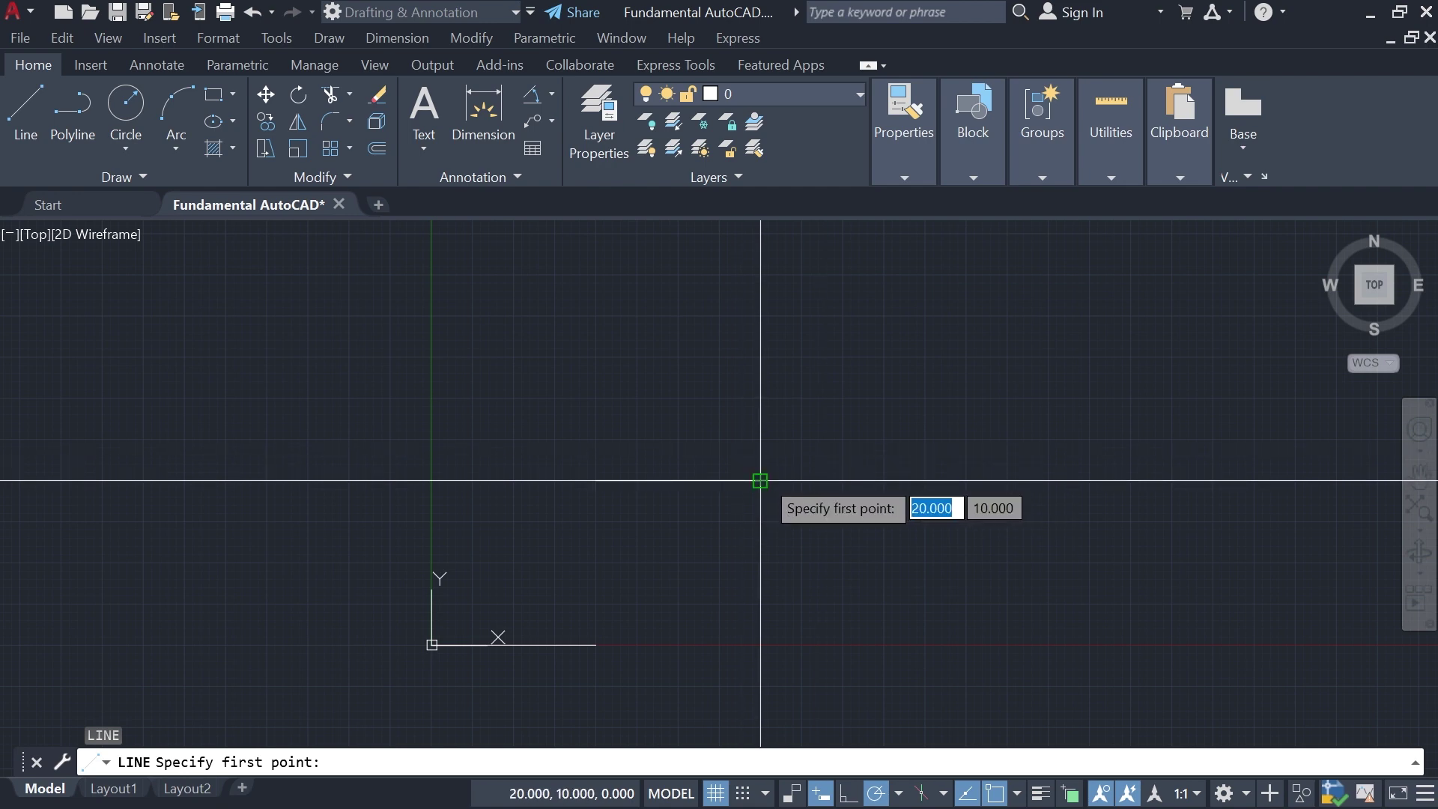
{"action": "left_click", "coordinate": [760, 480]}
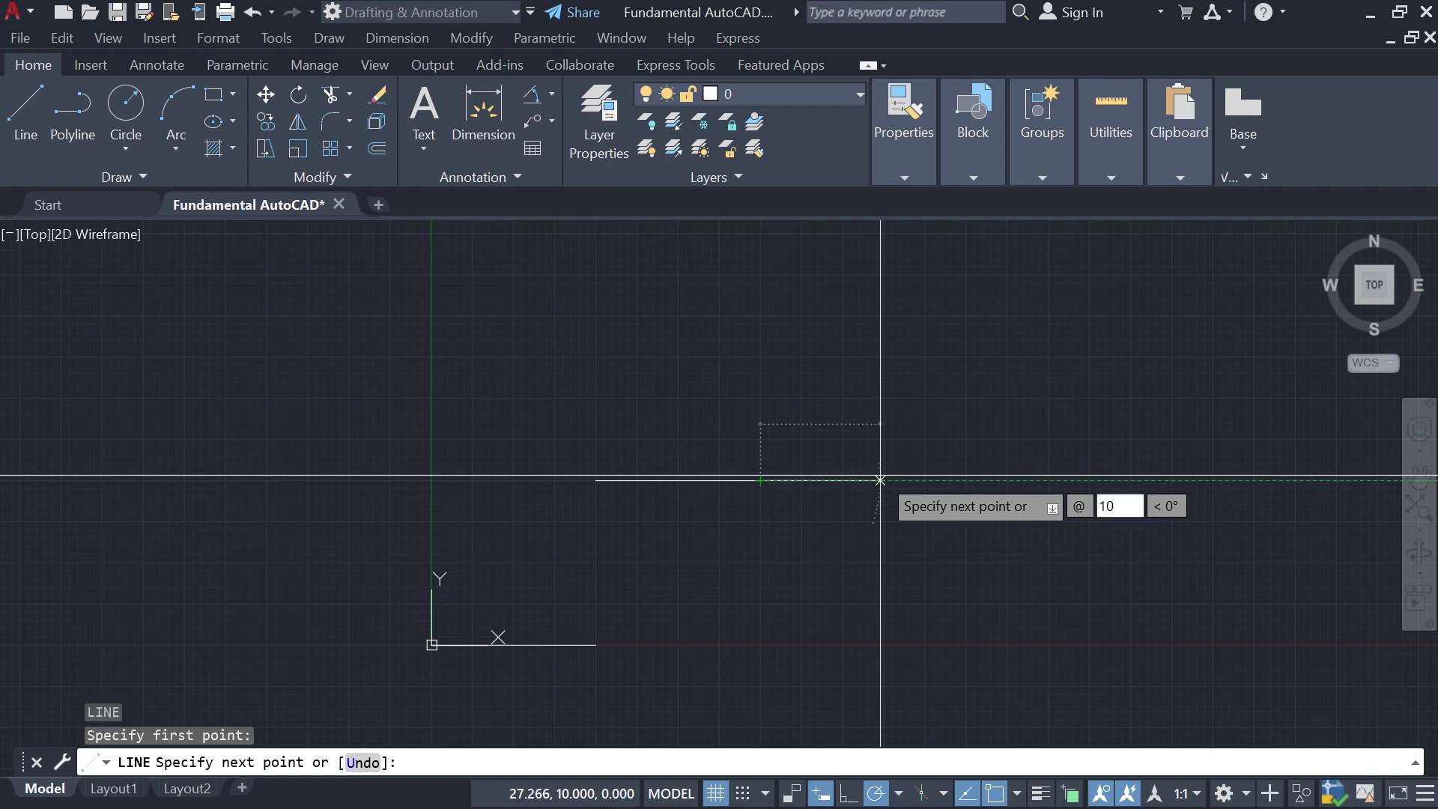
{"action": "key", "text": "Return"}
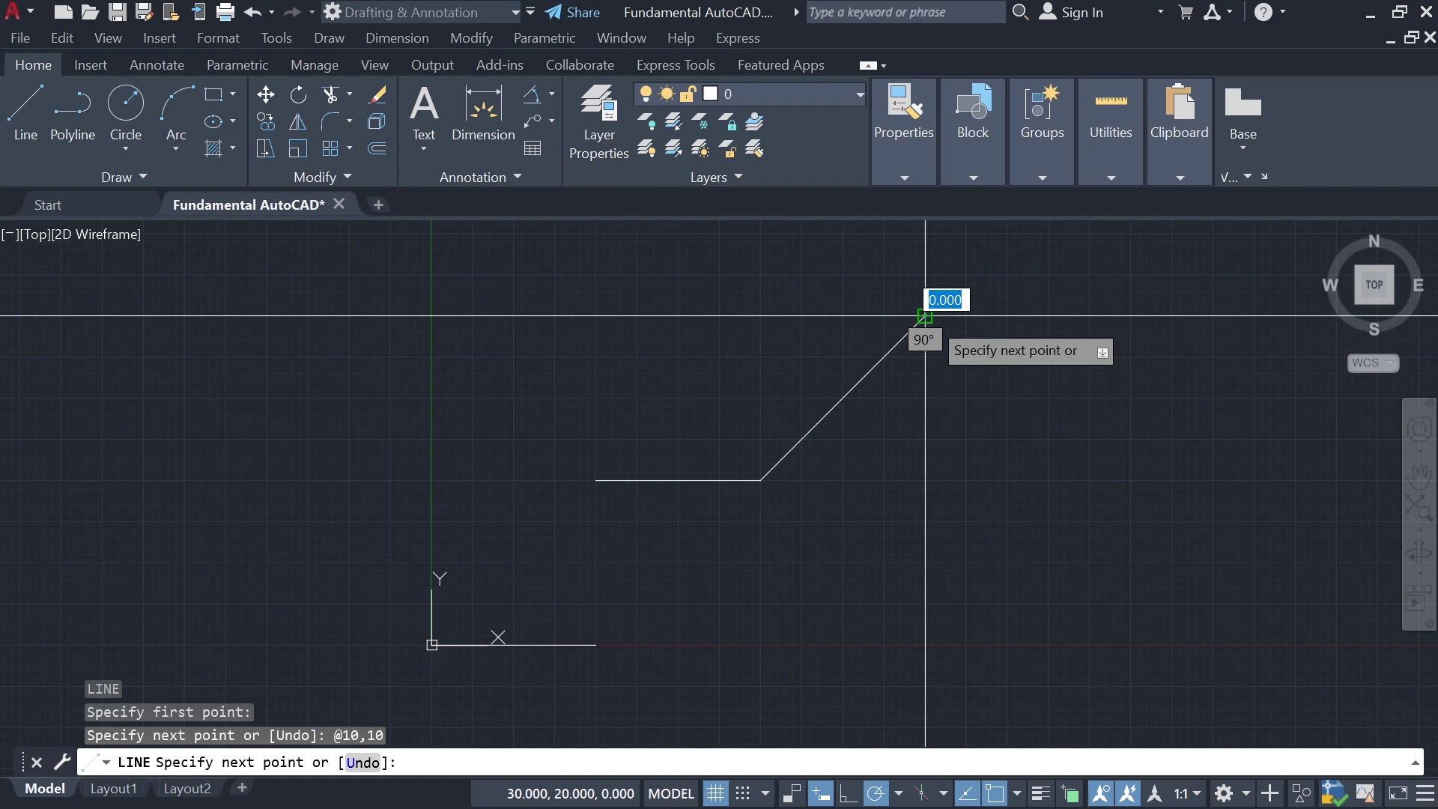
{"action": "key", "text": "Escape"}
Step: Erase all the lines in the drawing, including the diagonal one
{"action": "scroll", "coordinate": [924, 329], "scroll_direction": "up", "scroll_amount": 2}
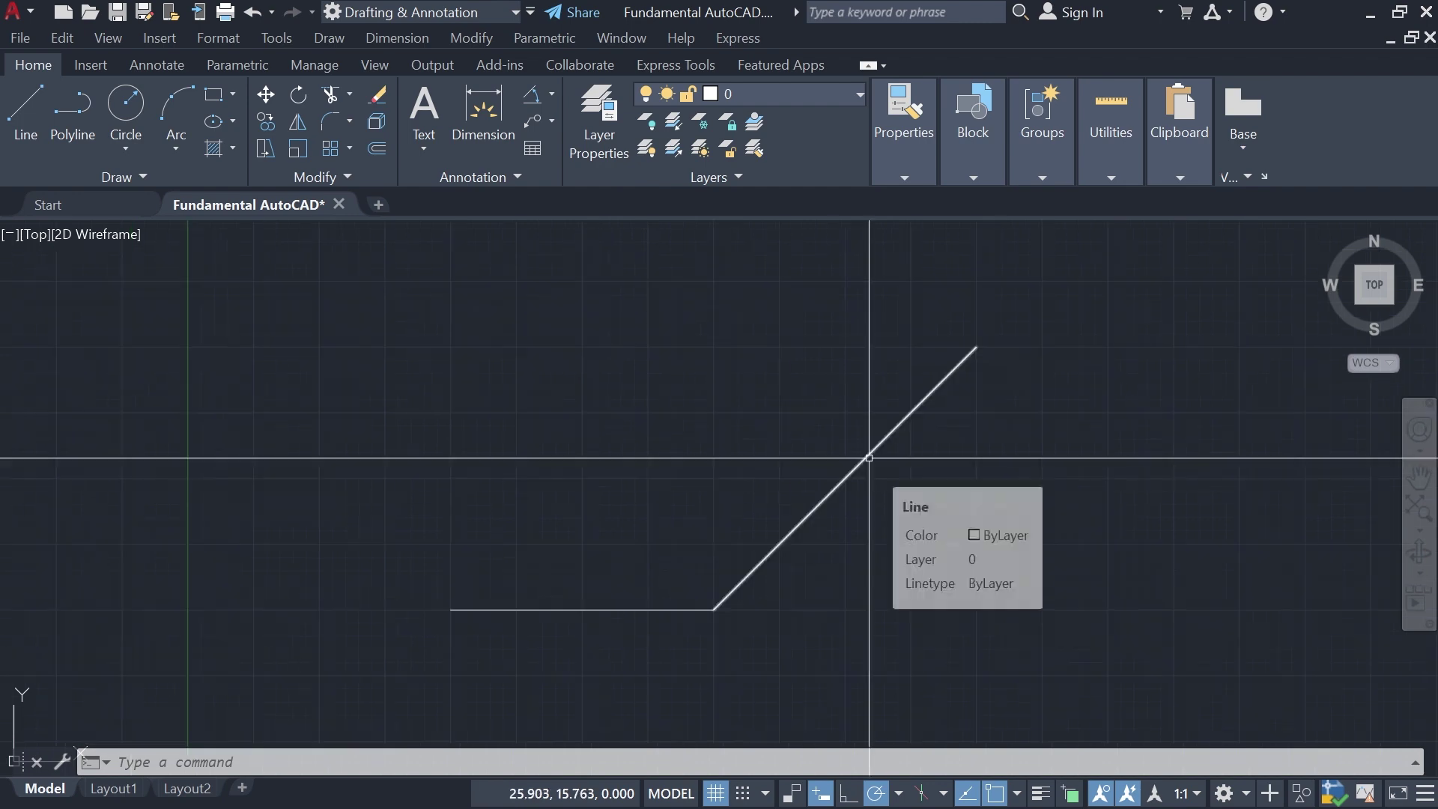
{"action": "left_click", "coordinate": [963, 330]}
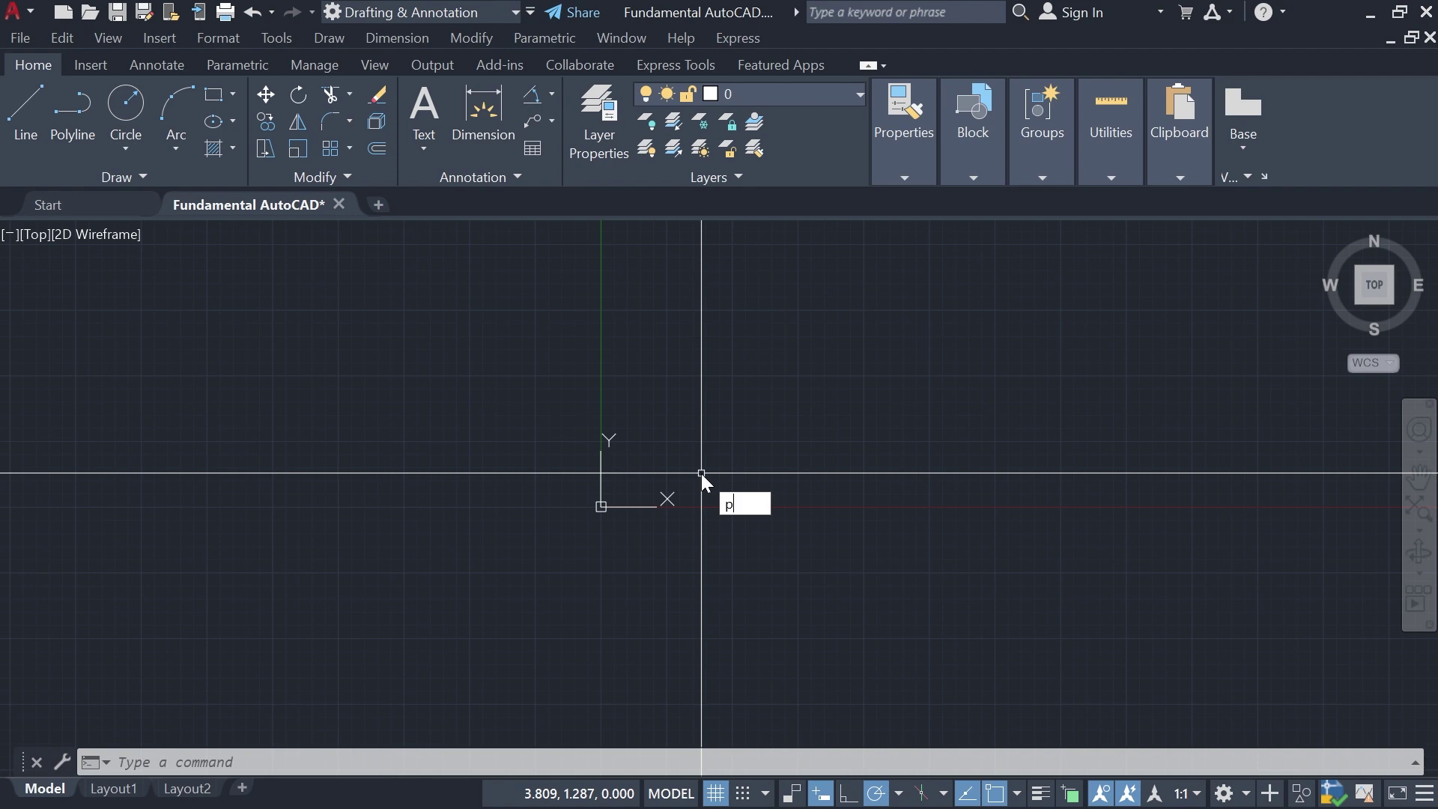
Step: Draw a line from 0,0 for 10 units in the 0° direction
{"action": "key", "text": "BackSpace"}
{"action": "type", "text": "l"}
{"action": "key", "text": "Return"}
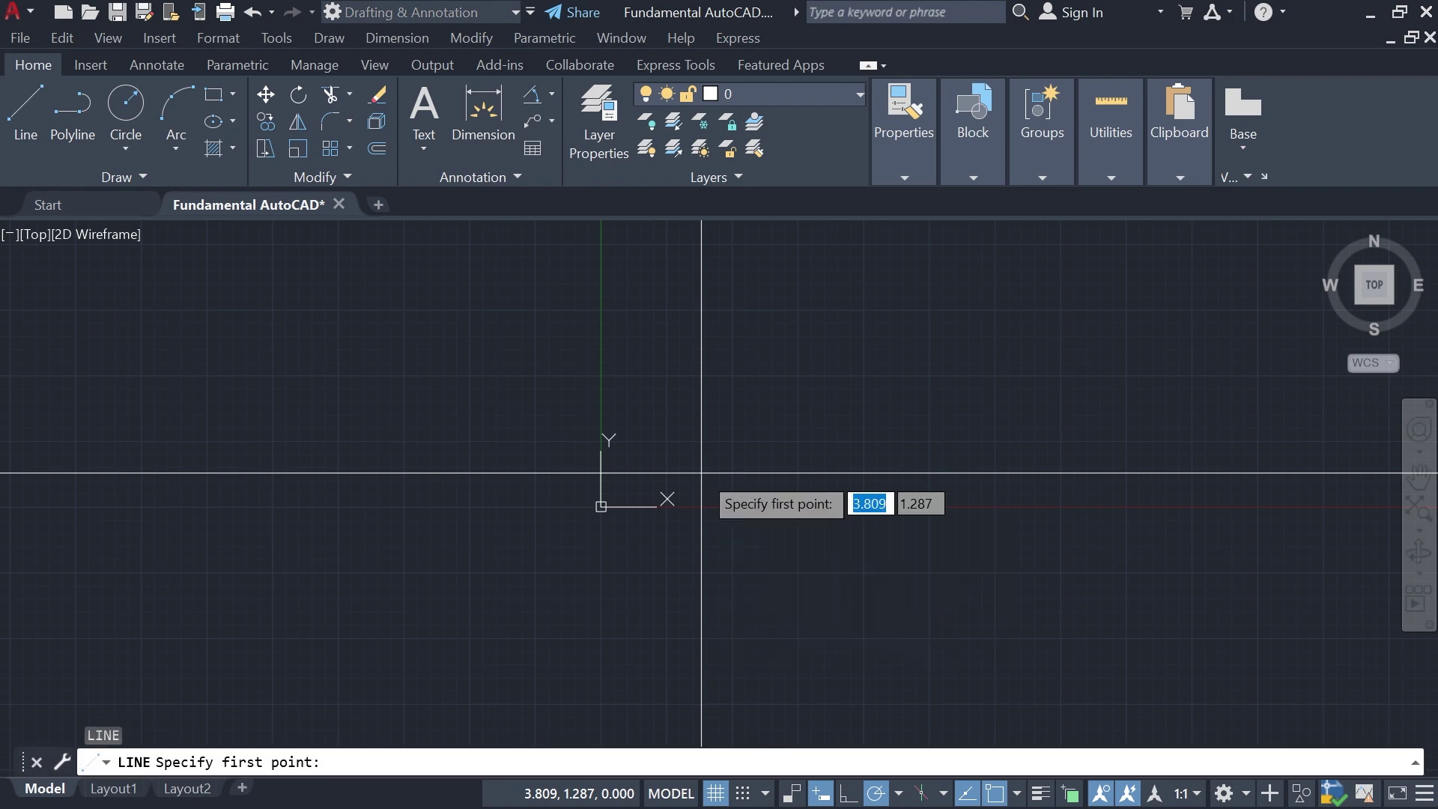
{"action": "type", "text": "0,0"}
{"action": "key", "text": "Return"}
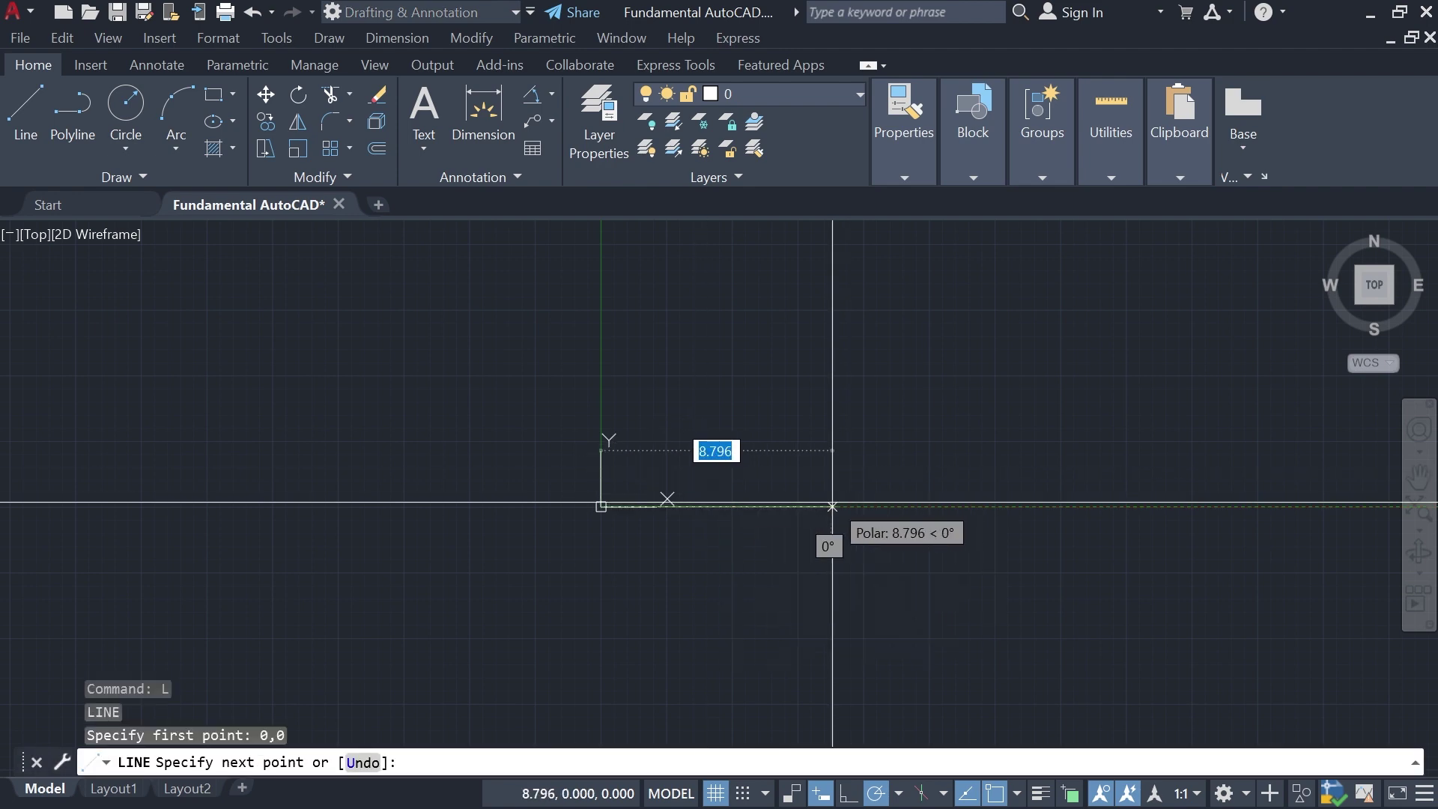
{"action": "type", "text": "10"}
{"action": "key", "text": "Return"}
{"action": "key", "text": "Escape"}
{"action": "mouse_move", "coordinate": [867, 385]}
{"action": "middle_mouse_down"}
{"action": "mouse_move", "coordinate": [981, 358]}
{"action": "mouse_move", "coordinate": [908, 430]}
{"action": "middle_mouse_up"}
{"action": "scroll", "coordinate": [915, 396], "scroll_direction": "up", "scroll_amount": 2}
{"action": "scroll", "coordinate": [939, 402], "scroll_direction": "down", "scroll_amount": 2}
{"action": "scroll", "coordinate": [909, 437], "scroll_direction": "up", "scroll_amount": 2}
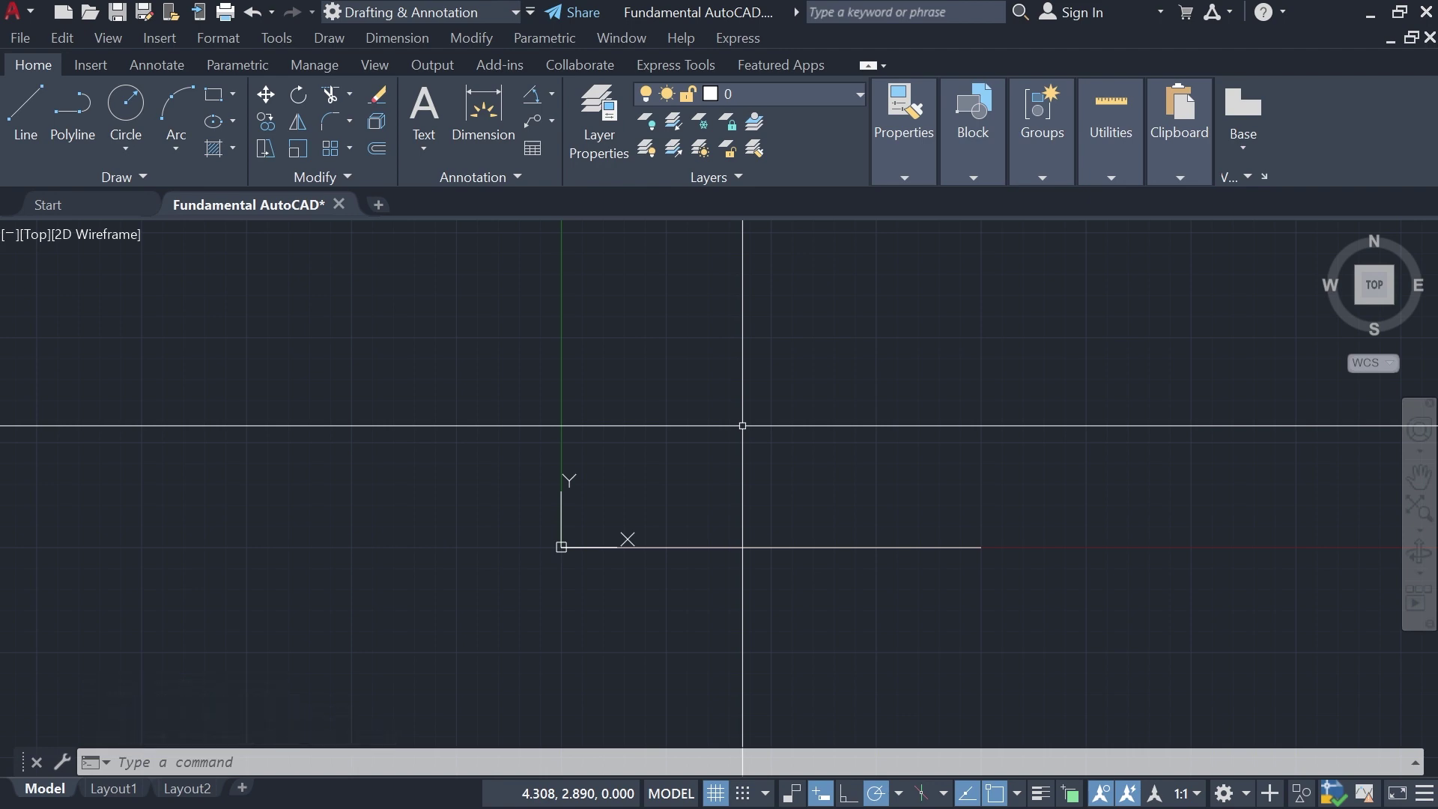
Step: Draw a line about 11.5 units long from 0,0, locking its direction with the angle override <30
{"action": "type", "text": "l"}
{"action": "key", "text": "Return"}
{"action": "type", "text": "0"}
{"action": "key", "text": "Tab"}
{"action": "type", "text": "0"}
{"action": "key", "text": "Return"}
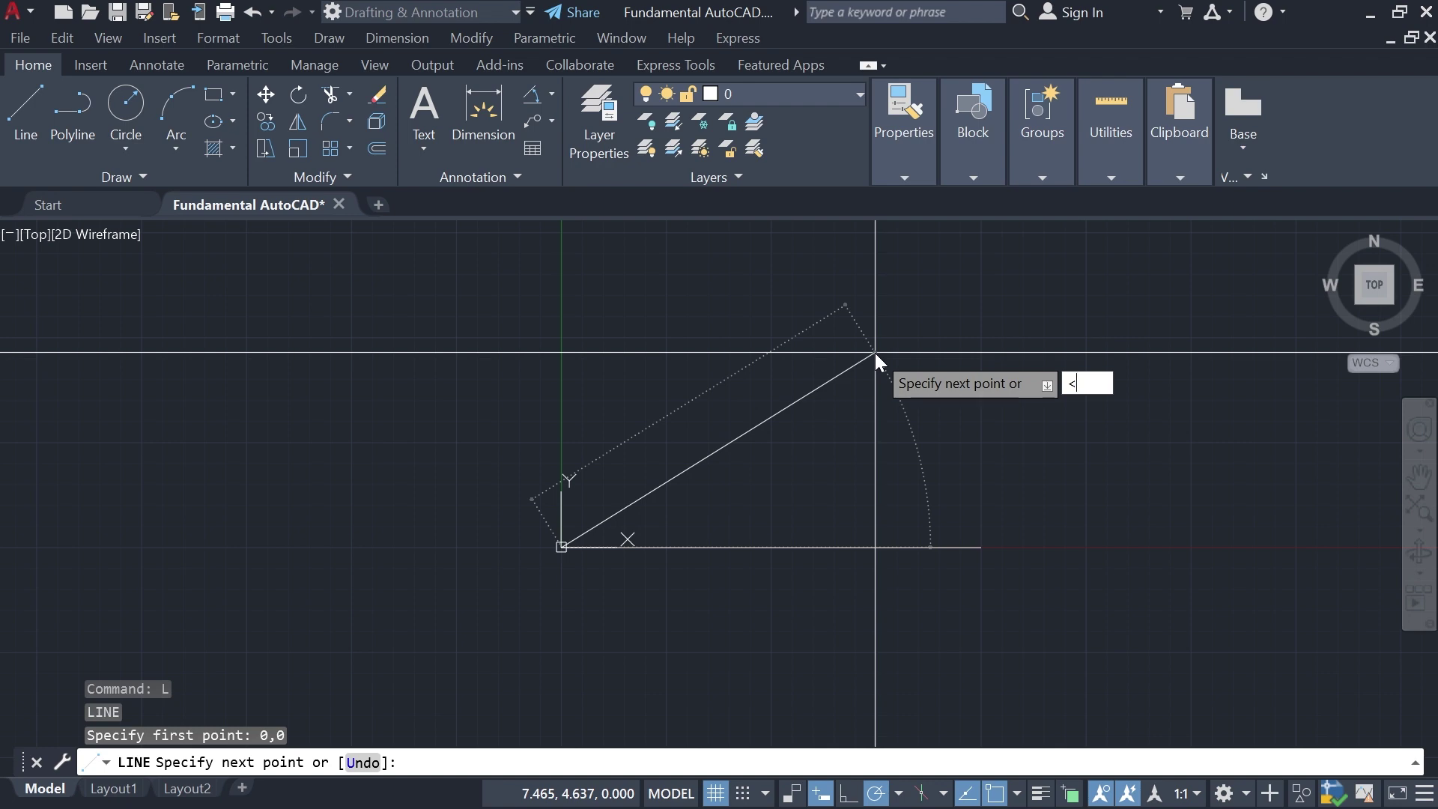
{"action": "type", "text": "<30"}
{"action": "key", "text": "Return"}
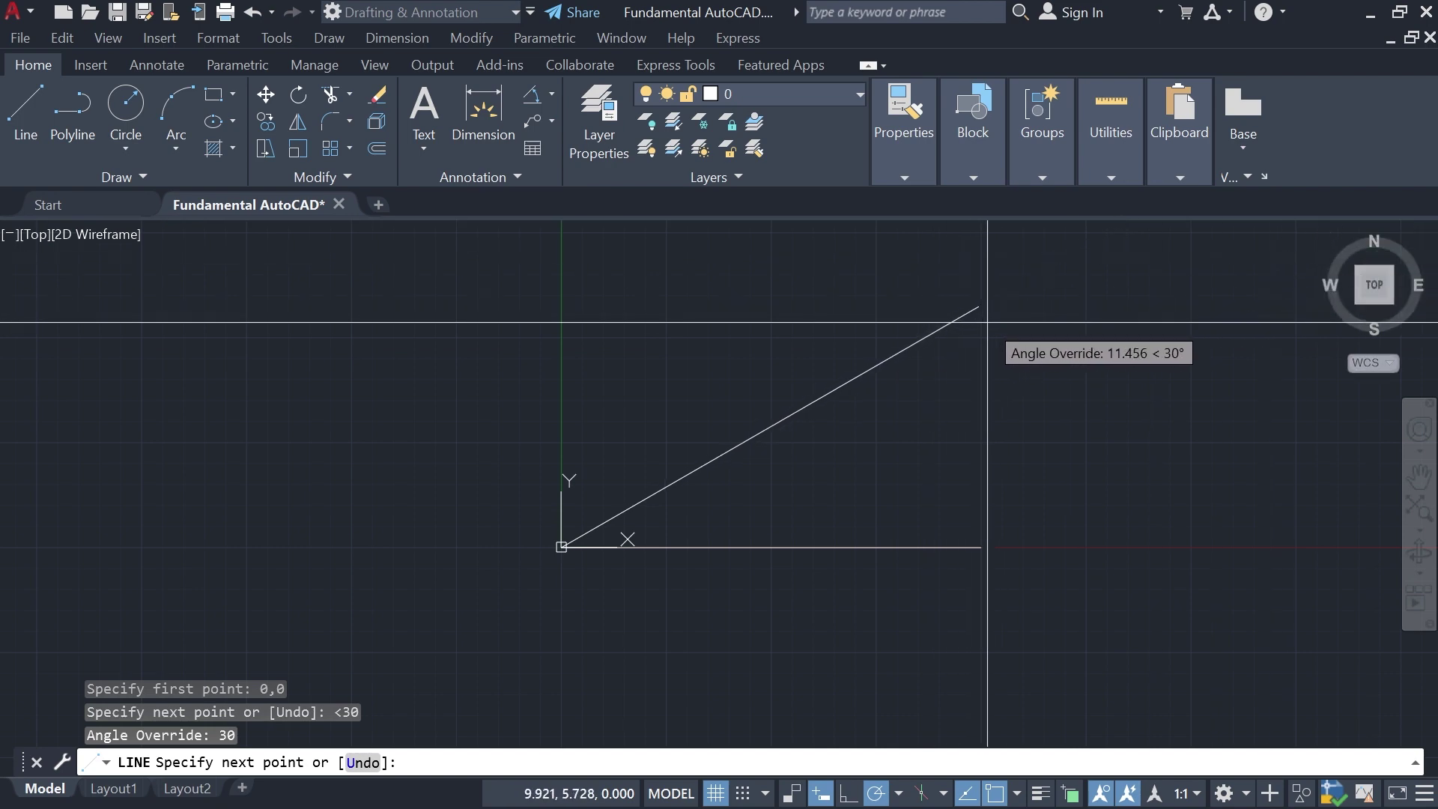
{"action": "left_click", "coordinate": [1013, 360]}
{"action": "key", "text": "Escape"}
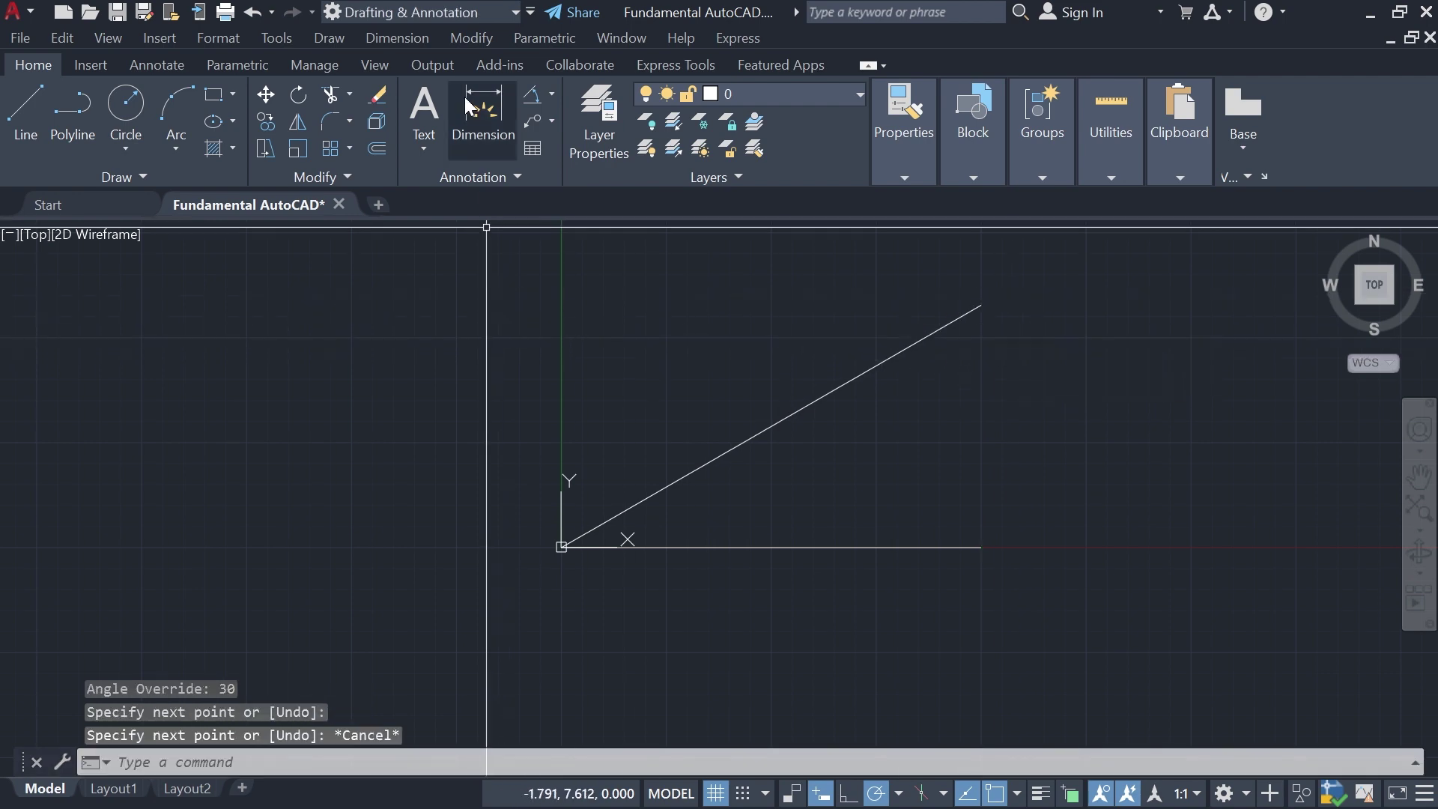
Step: Add an angular dimension between the horizontal line and the inclined line, placing its arc between them
{"action": "left_click", "coordinate": [532, 94]}
{"action": "left_click", "coordinate": [817, 552]}
{"action": "left_click", "coordinate": [815, 547]}
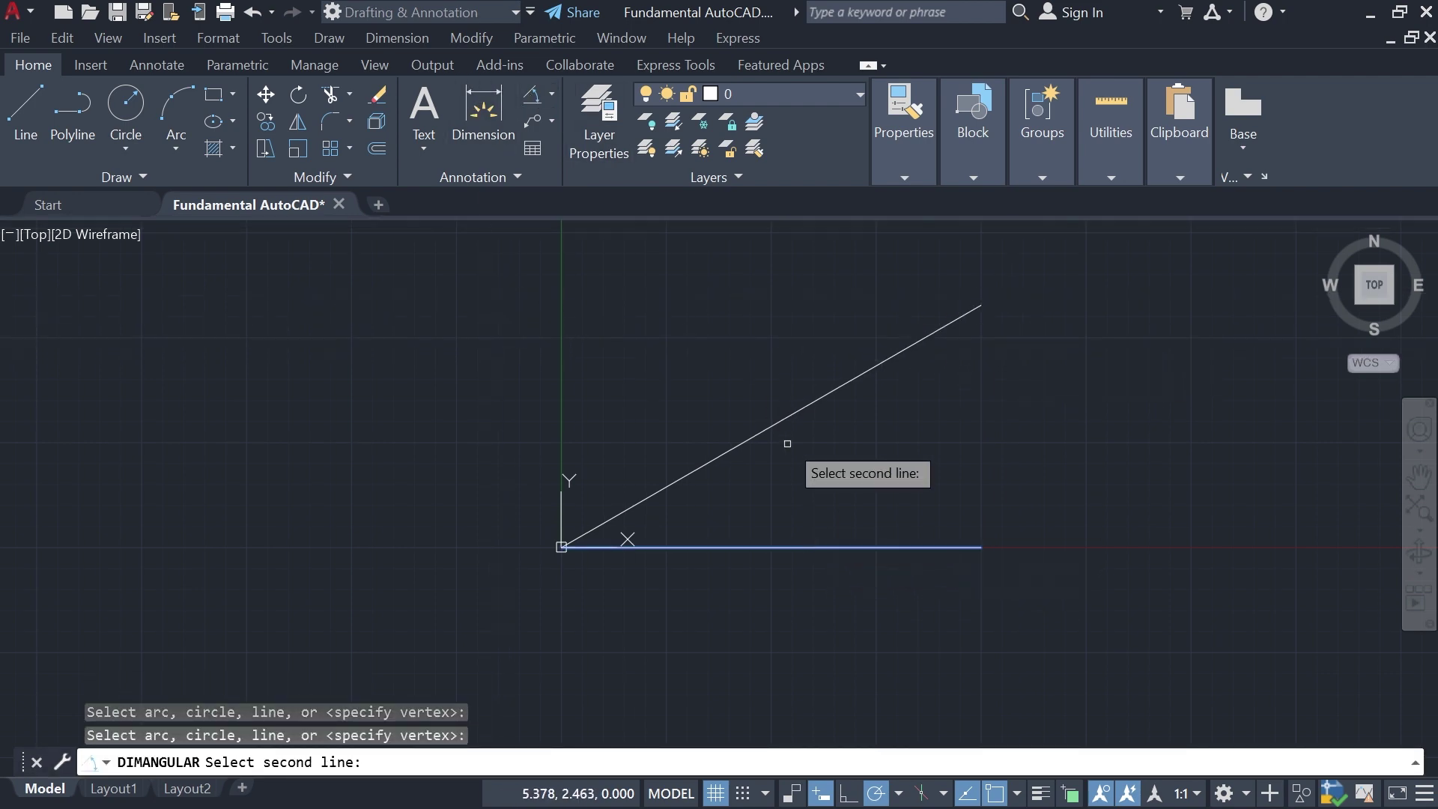
{"action": "left_click", "coordinate": [784, 418]}
{"action": "left_click", "coordinate": [845, 472]}
{"action": "scroll", "coordinate": [829, 488], "scroll_direction": "up", "scroll_amount": 2}
{"action": "scroll", "coordinate": [869, 434], "scroll_direction": "down", "scroll_amount": 2}
{"action": "scroll", "coordinate": [870, 487], "scroll_direction": "down", "scroll_amount": 2}
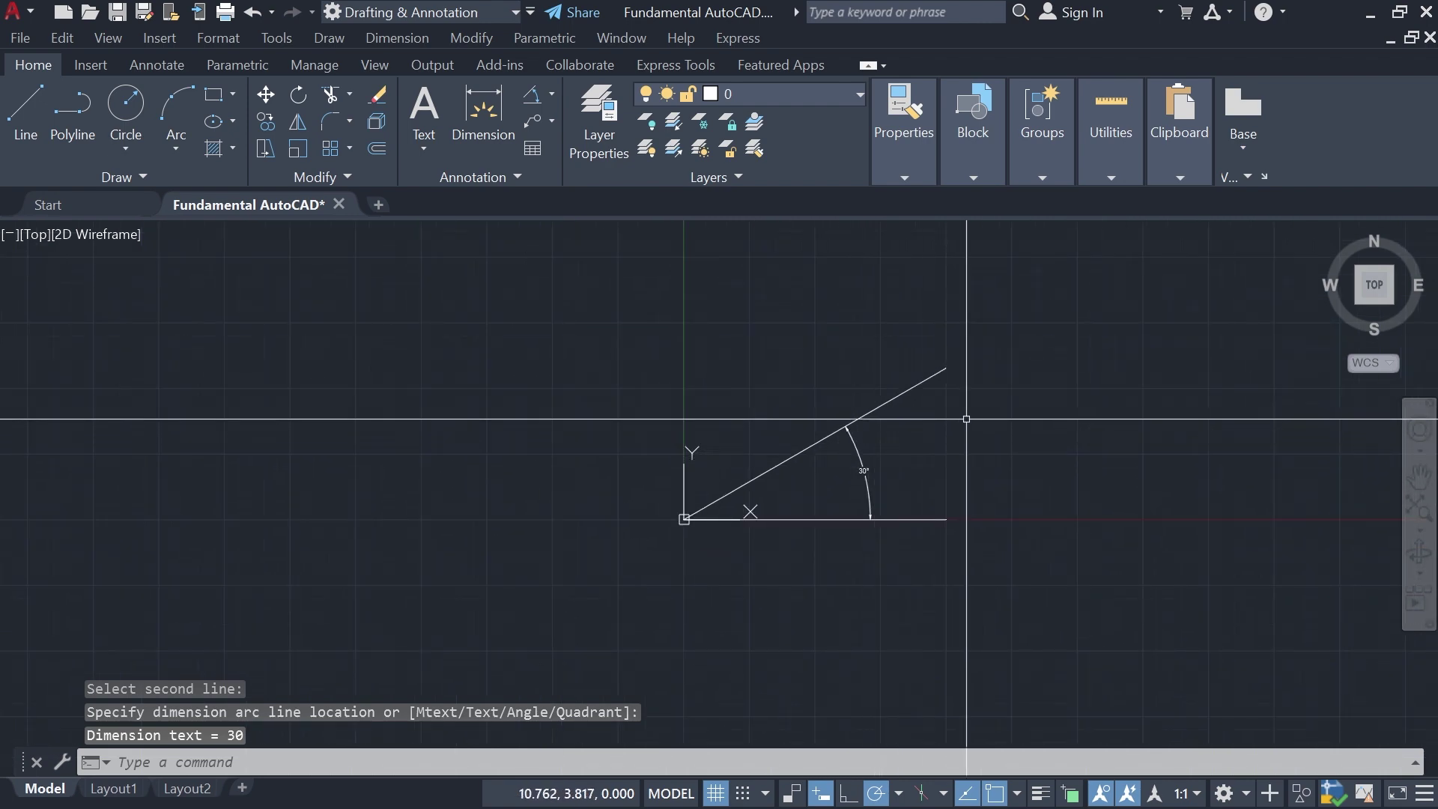
Step: Draw a line from 0,0 toward the upper left, locking its direction with the angle override <120
{"action": "type", "text": "line"}
{"action": "key", "text": "Return"}
{"action": "type", "text": "0,0"}
{"action": "key", "text": "Return"}
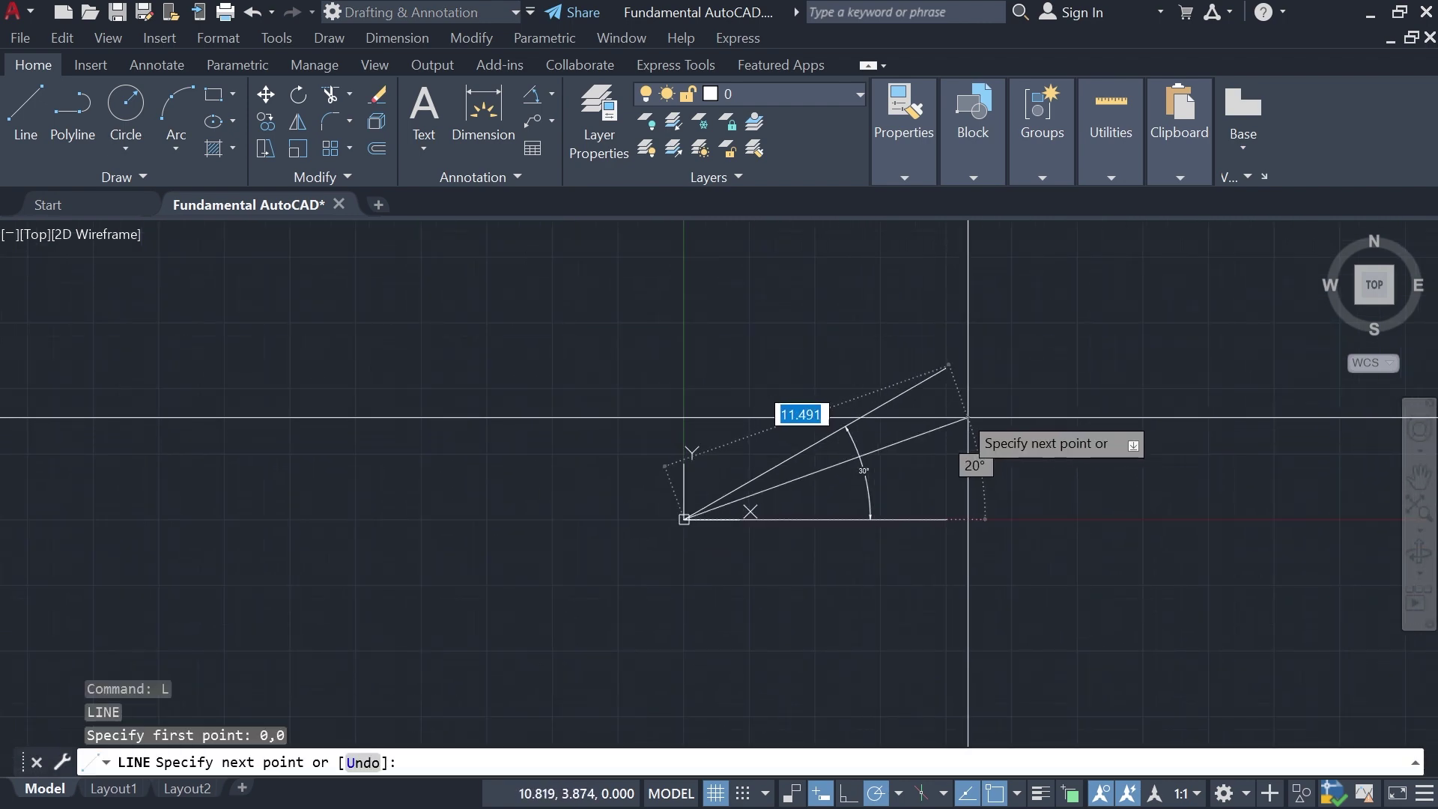
{"action": "middle_click_drag", "start_coordinate": [867, 341], "coordinate": [829, 367]}
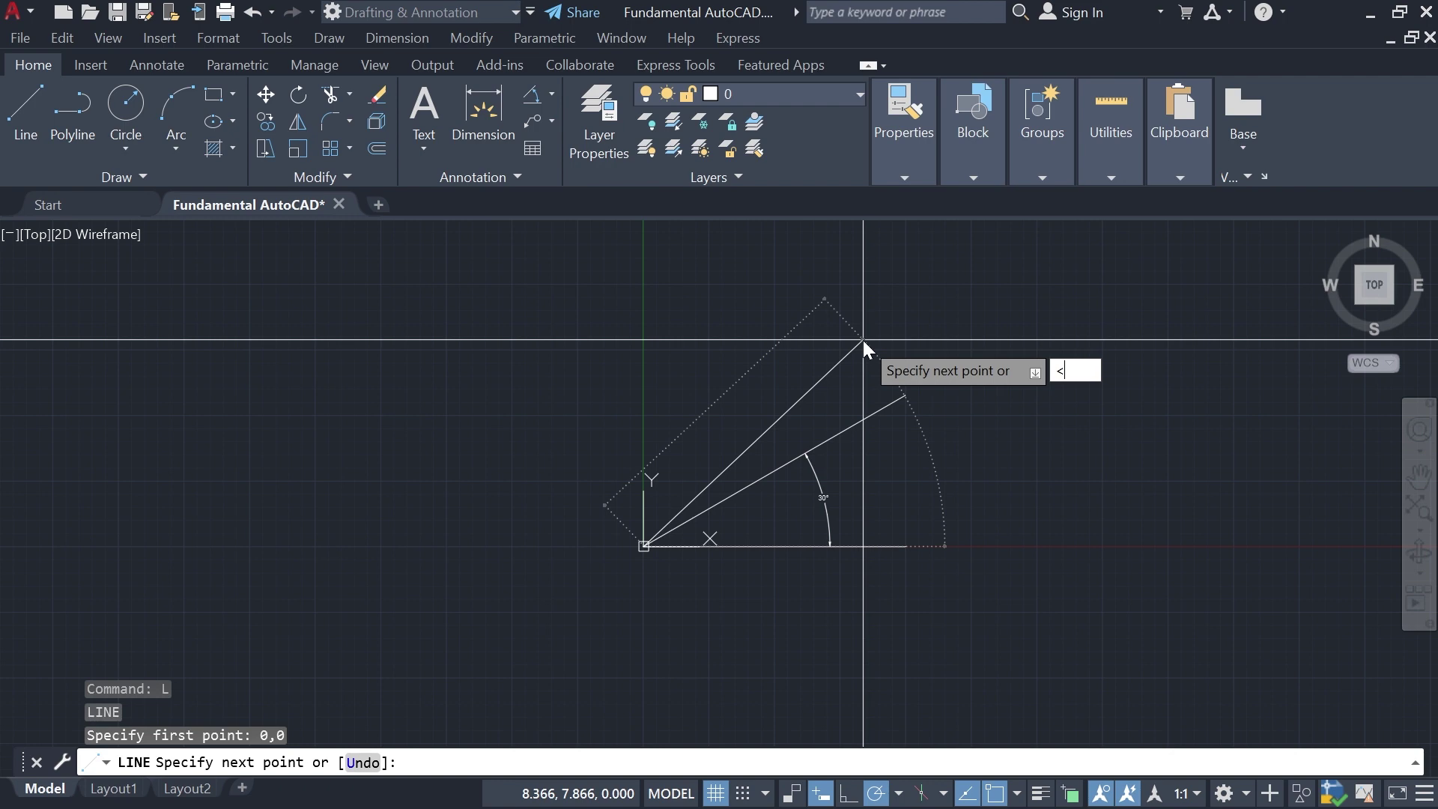
{"action": "type", "text": "<120"}
{"action": "key", "text": "Return"}
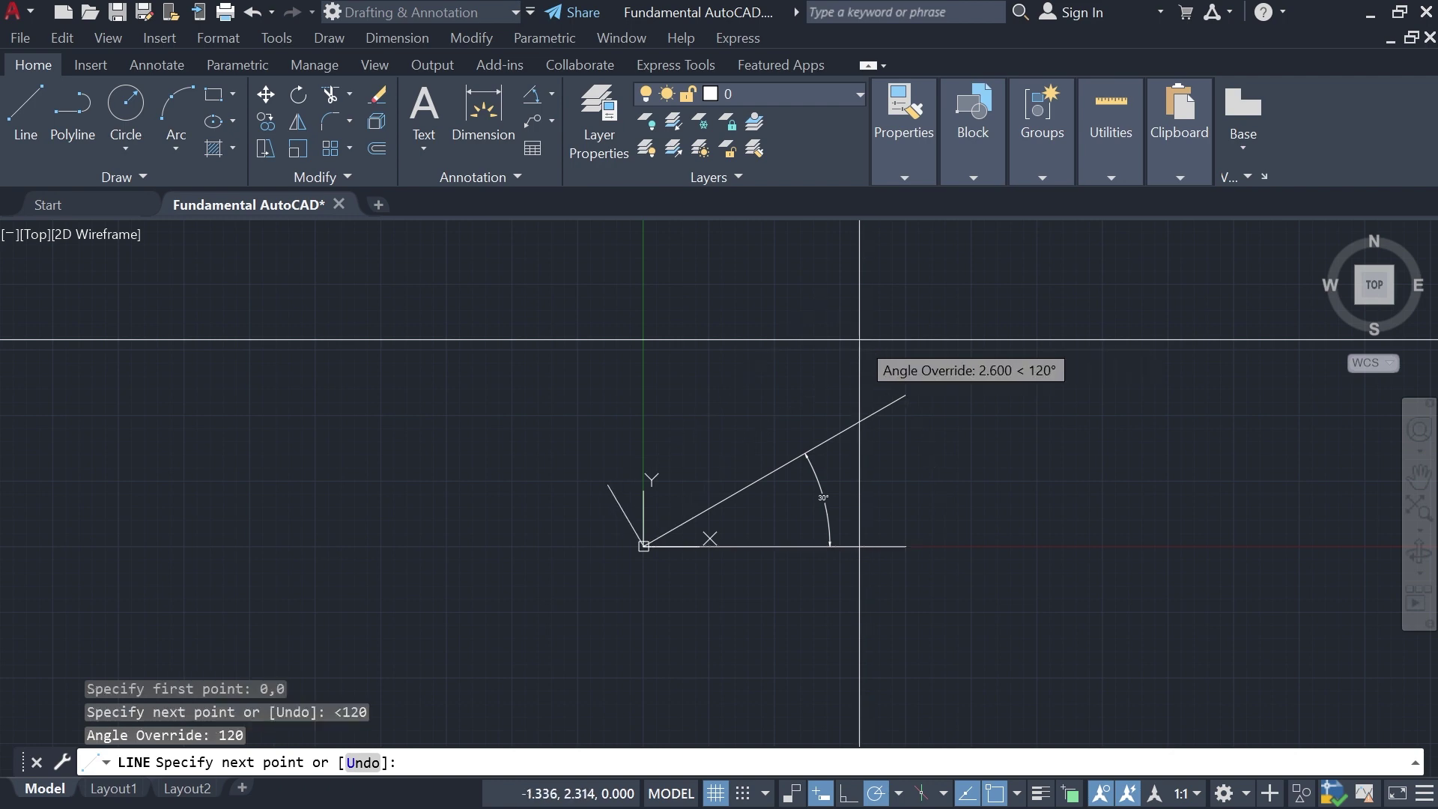
{"action": "left_click", "coordinate": [529, 348]}
{"action": "key", "text": "Escape"}
Step: Add an angular dimension between the horizontal line and the line drawn at 120°
{"action": "left_click", "coordinate": [530, 96]}
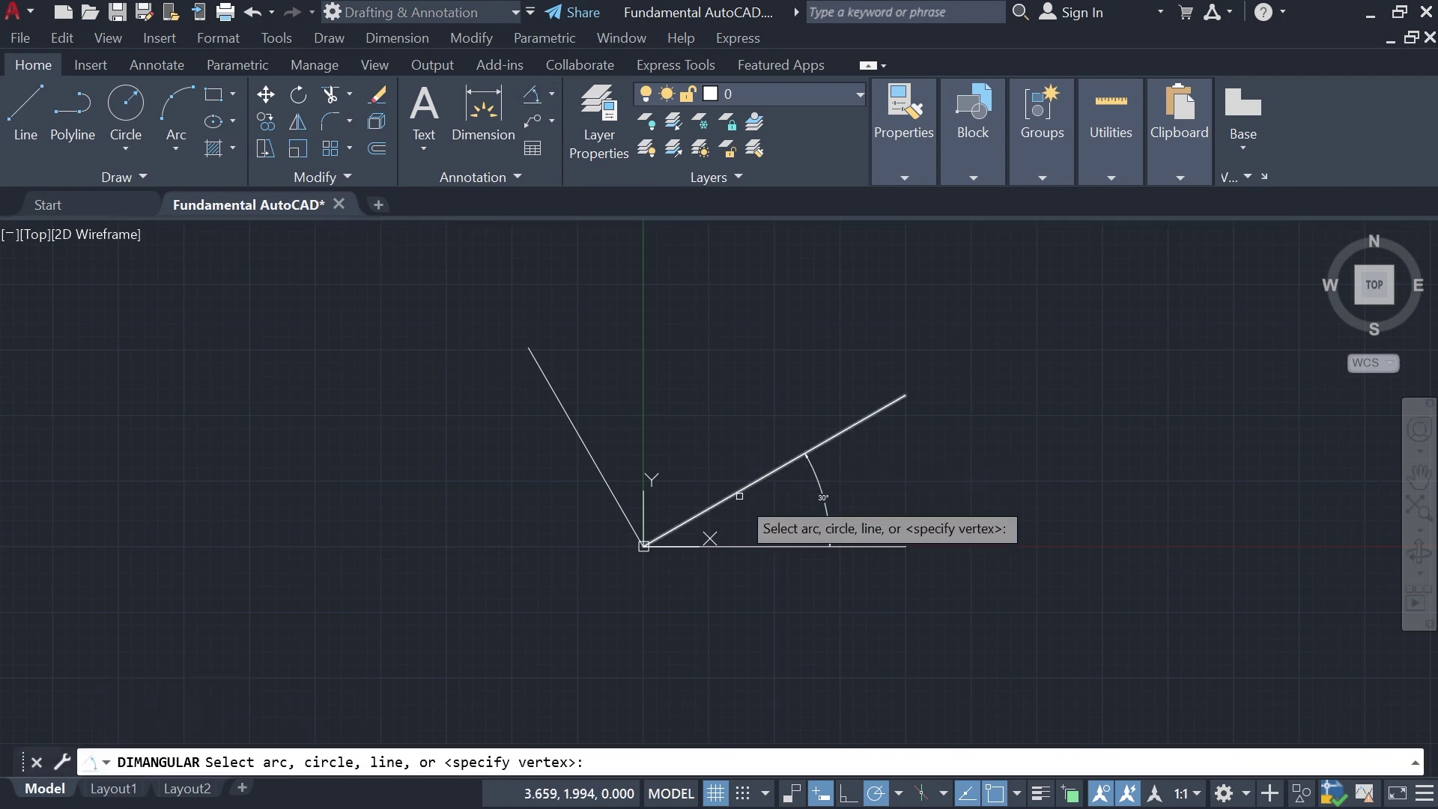
{"action": "left_click", "coordinate": [757, 546]}
{"action": "left_click", "coordinate": [612, 491]}
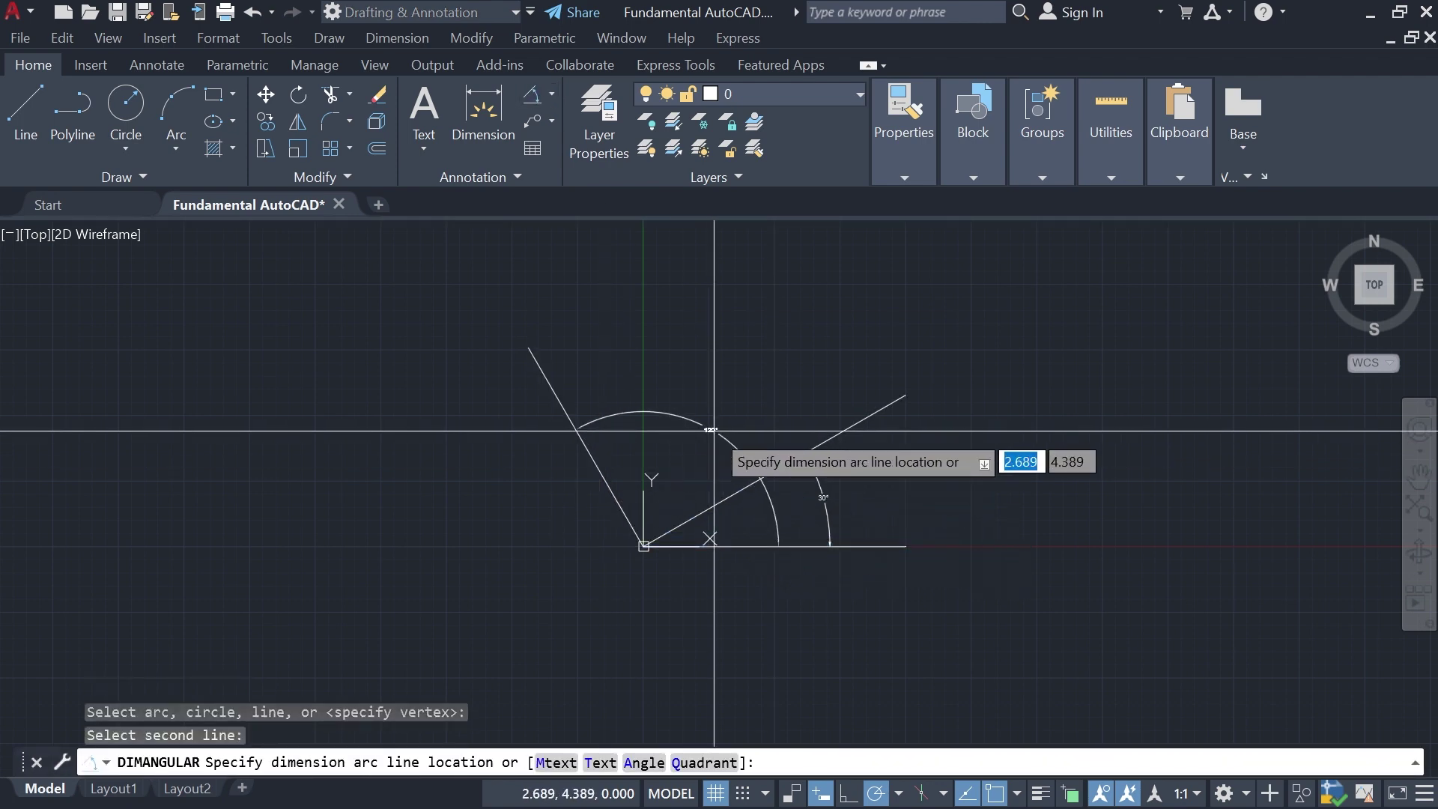
{"action": "left_click", "coordinate": [710, 427]}
{"action": "scroll", "coordinate": [714, 432], "scroll_direction": "up", "scroll_amount": 2}
{"action": "key", "text": "Escape"}
Step: Erase all the lines and angular dimensions around the origin
{"action": "scroll", "coordinate": [1165, 315], "scroll_direction": "down", "scroll_amount": 2}
{"action": "left_click", "coordinate": [1162, 318]}
{"action": "left_click", "coordinate": [772, 528]}
{"action": "key", "text": "Delete"}
Step: Draw a horizontal and a vertical construction line (XLINE) through 0,0
{"action": "middle_click_drag", "start_coordinate": [787, 463], "coordinate": [572, 469]}
{"action": "middle_click_drag", "start_coordinate": [685, 459], "coordinate": [752, 421]}
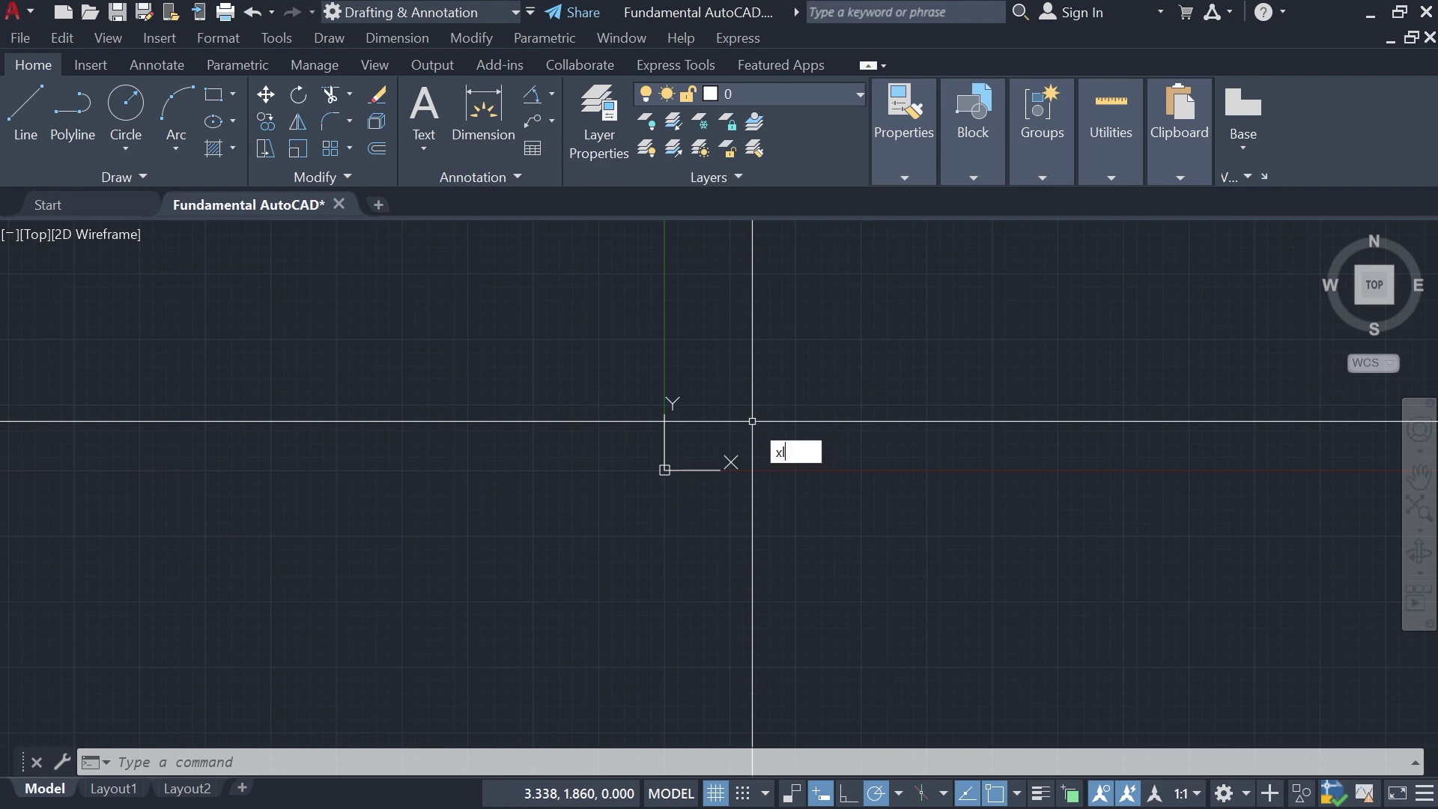
{"action": "key", "text": "Return"}
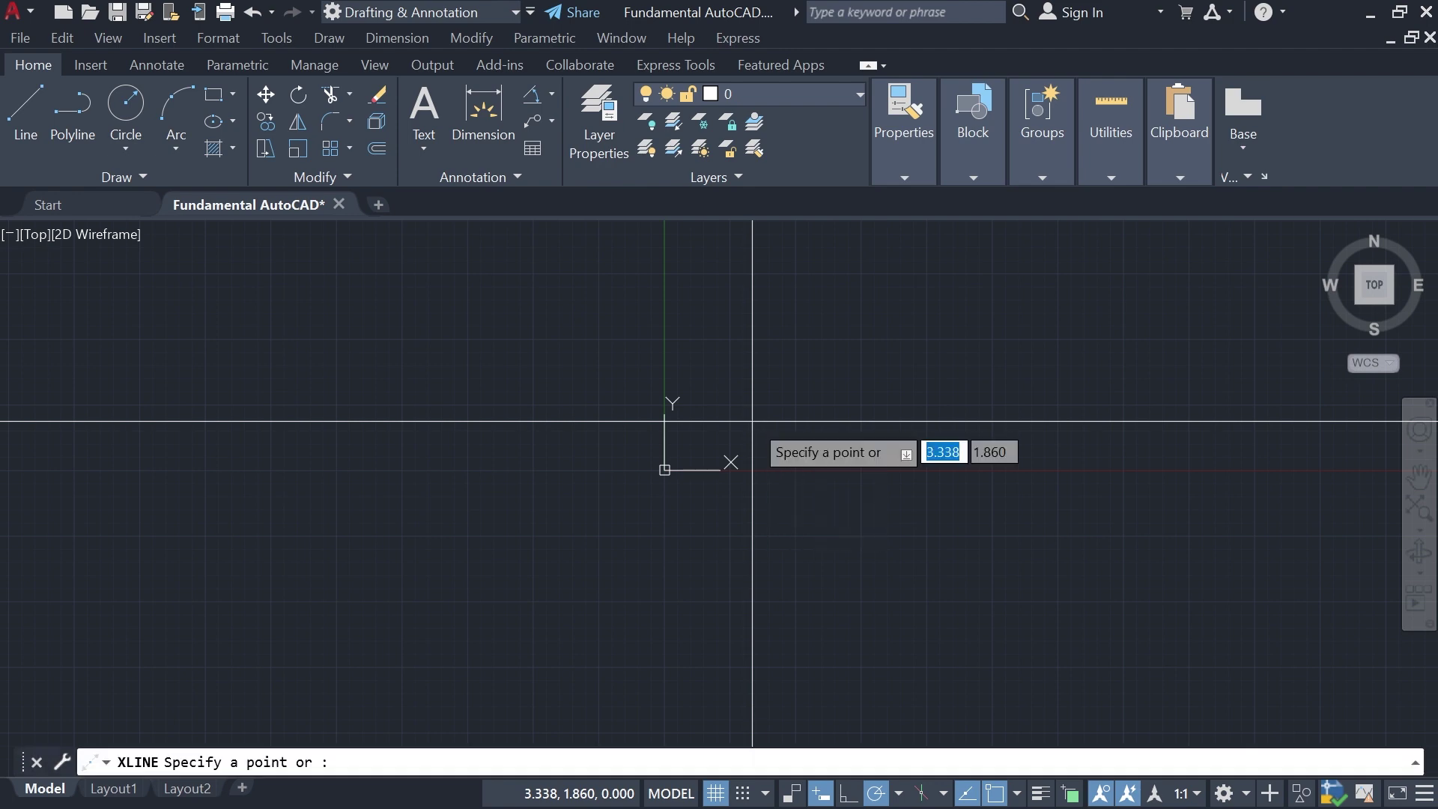
{"action": "type", "text": "0,0"}
{"action": "key", "text": "Return"}
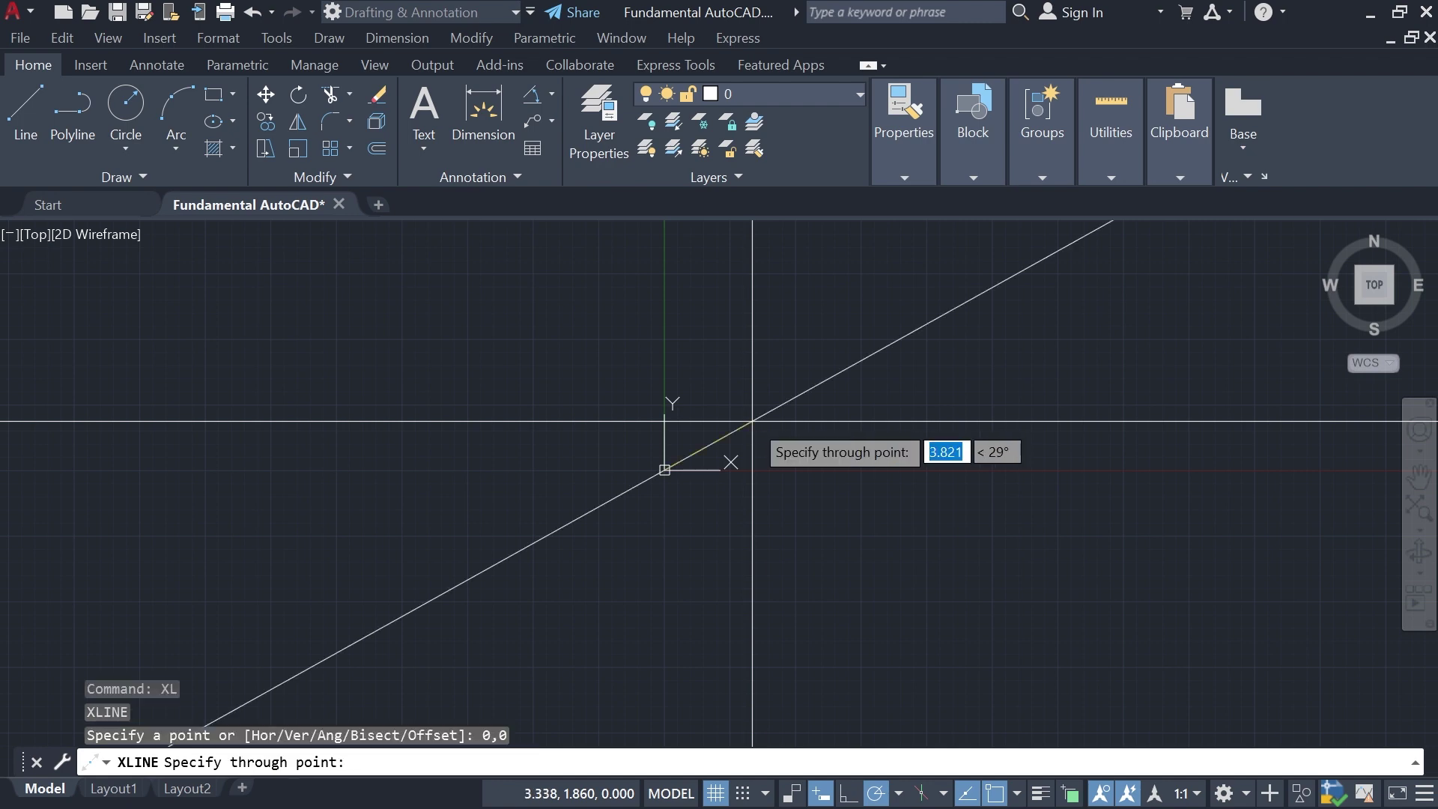
{"action": "left_click", "coordinate": [842, 470]}
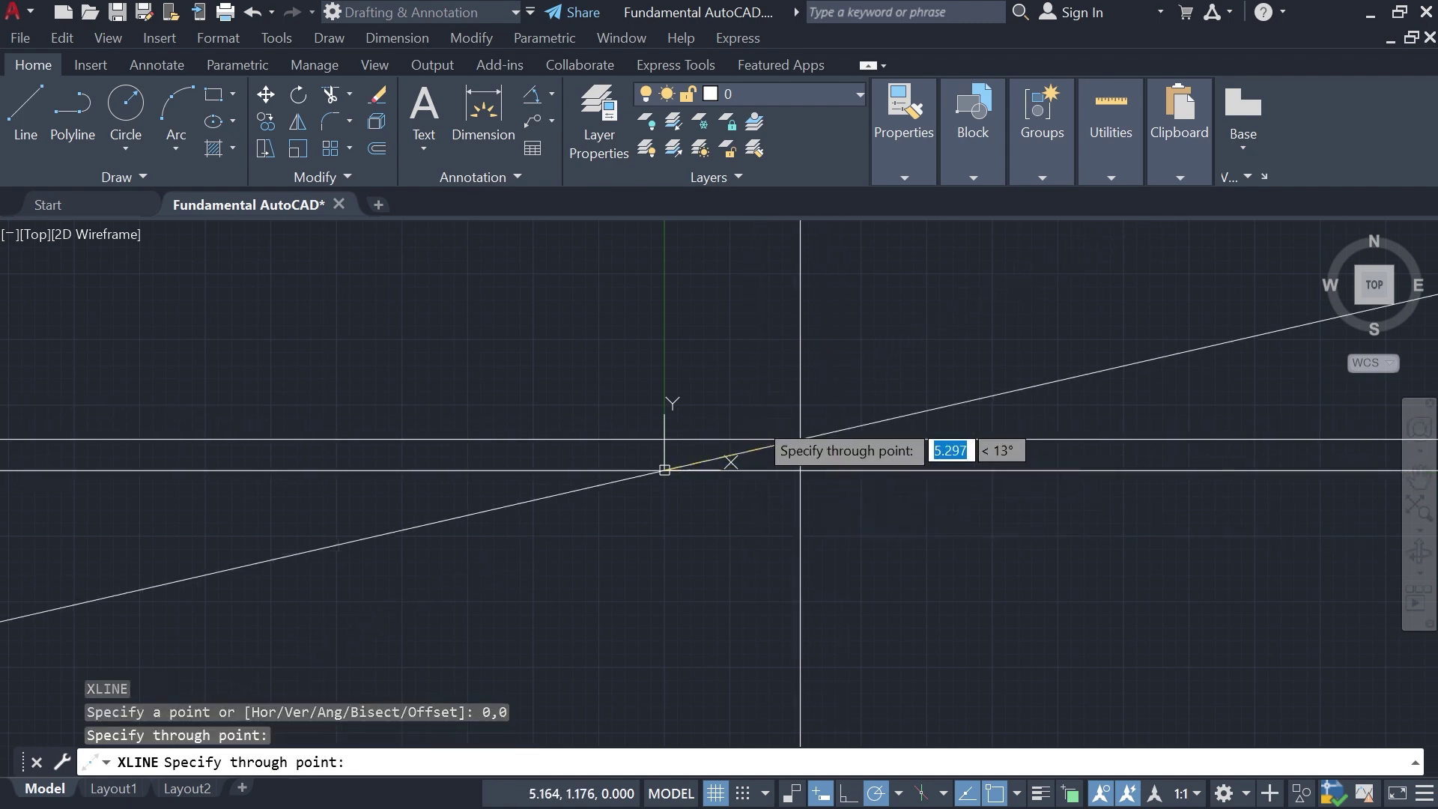
{"action": "left_click", "coordinate": [664, 396]}
{"action": "scroll", "coordinate": [831, 369], "scroll_direction": "down", "scroll_amount": 5}
{"action": "scroll", "coordinate": [830, 369], "scroll_direction": "down", "scroll_amount": 3}
{"action": "middle_click_drag", "start_coordinate": [1034, 339], "coordinate": [938, 403]}
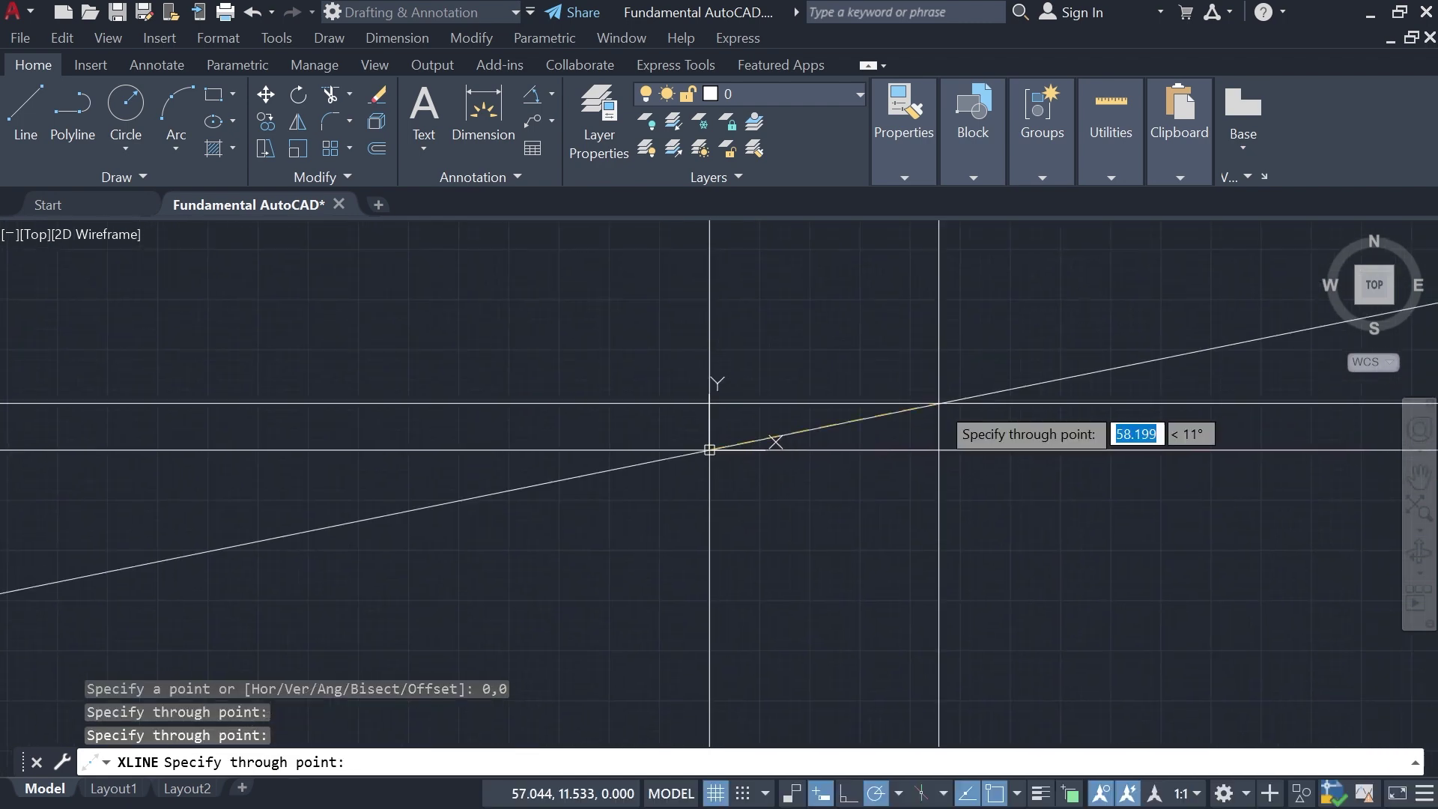
Step: Add two slanted construction lines through 0,0, one rising and one falling to the right, and finish the command
{"action": "left_click", "coordinate": [986, 337]}
{"action": "left_click", "coordinate": [498, 258]}
{"action": "key", "text": "Escape"}
{"action": "middle_click_drag", "start_coordinate": [761, 366], "coordinate": [843, 266]}
{"action": "scroll", "coordinate": [829, 383], "scroll_direction": "down", "scroll_amount": 6}
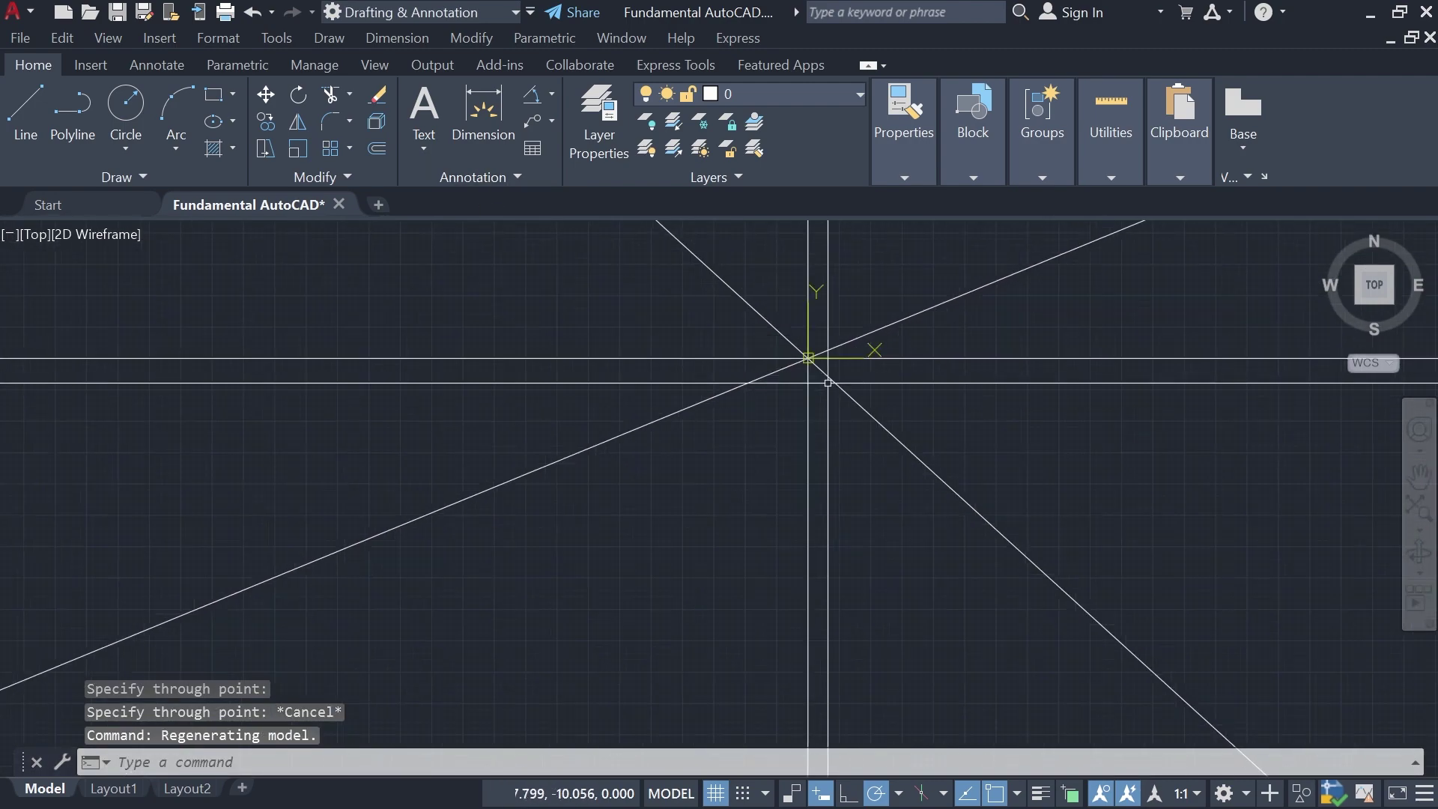
{"action": "middle_click_drag", "start_coordinate": [830, 385], "coordinate": [757, 410]}
{"action": "scroll", "coordinate": [757, 409], "scroll_direction": "up", "scroll_amount": 3}
{"action": "middle_click_drag", "start_coordinate": [834, 322], "coordinate": [748, 344]}
{"action": "scroll", "coordinate": [819, 464], "scroll_direction": "down", "scroll_amount": 2}
{"action": "scroll", "coordinate": [749, 343], "scroll_direction": "up", "scroll_amount": 1}
{"action": "scroll", "coordinate": [748, 344], "scroll_direction": "up", "scroll_amount": 2}
{"action": "scroll", "coordinate": [748, 344], "scroll_direction": "down", "scroll_amount": 2}
Step: Erase all four construction lines crossing at the origin
{"action": "left_click", "coordinate": [840, 327]}
{"action": "left_click", "coordinate": [651, 494]}
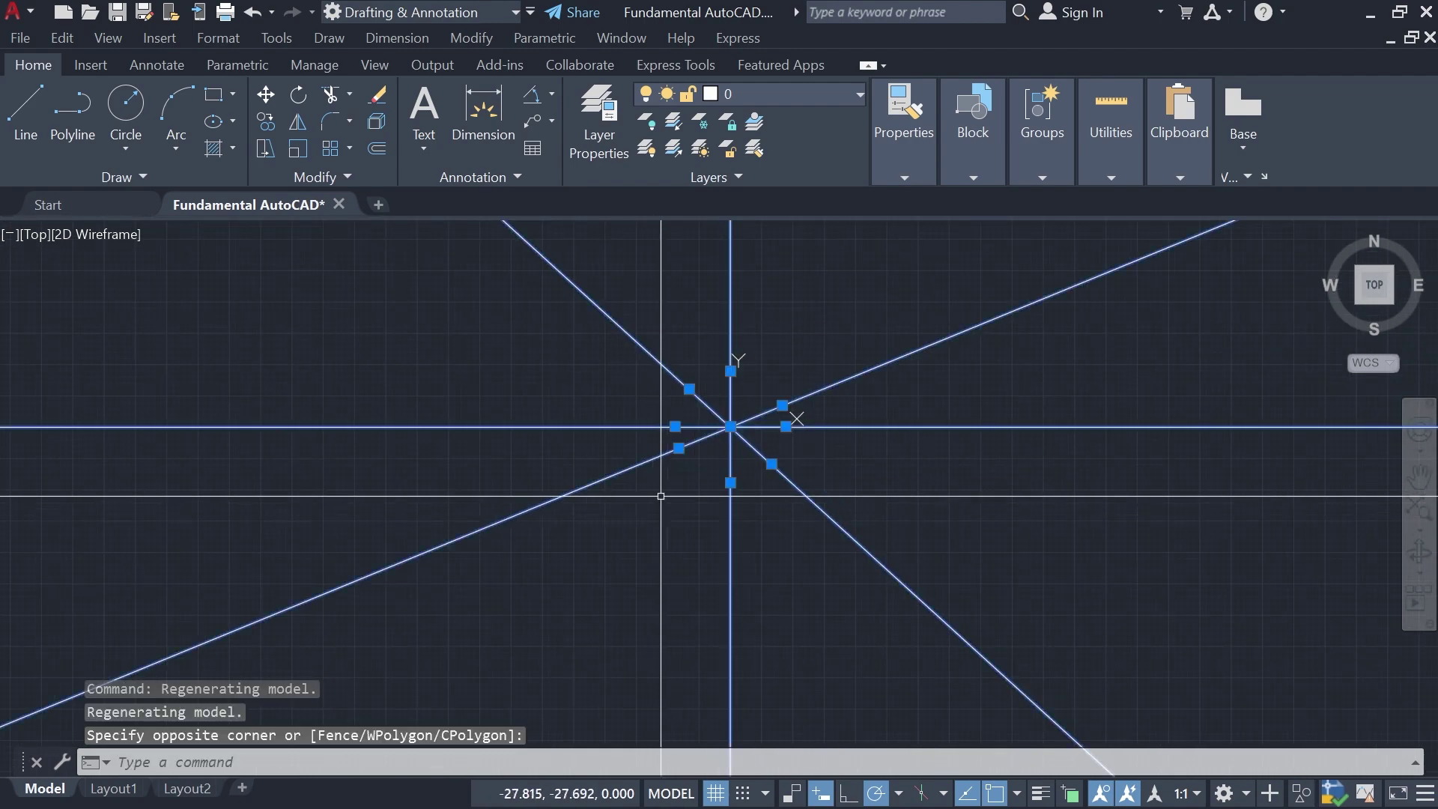
{"action": "key", "text": "Delete"}
Step: Draw two construction lines (XLINE) through 0,0, one horizontal and one vertical
{"action": "scroll", "coordinate": [833, 403], "scroll_direction": "up", "scroll_amount": 2}
{"action": "middle_click_drag", "start_coordinate": [835, 401], "coordinate": [816, 463]}
{"action": "scroll", "coordinate": [816, 463], "scroll_direction": "down", "scroll_amount": 2}
{"action": "type", "text": "xl"}
{"action": "key", "text": "Return"}
{"action": "type", "text": "0,0"}
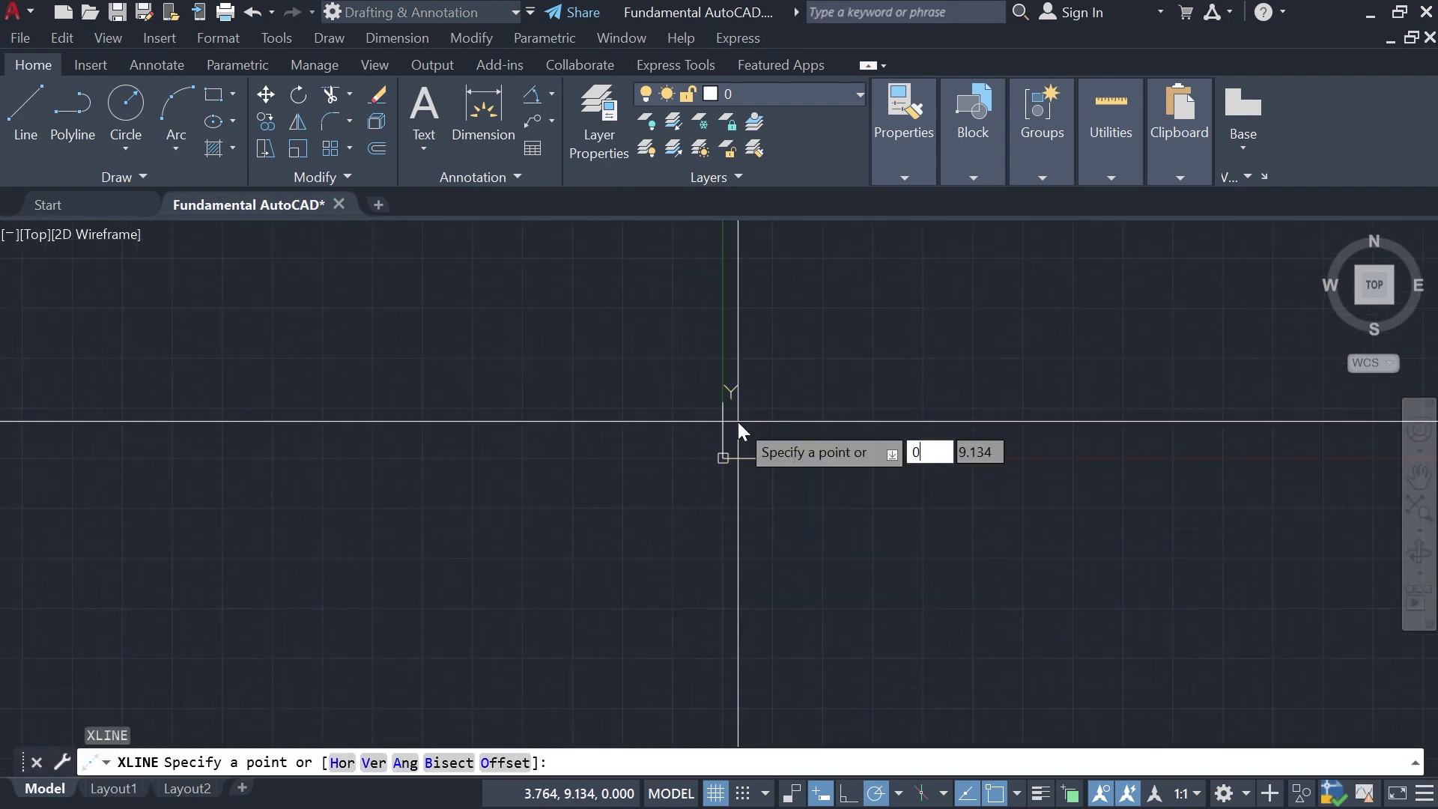
{"action": "key", "text": "Return"}
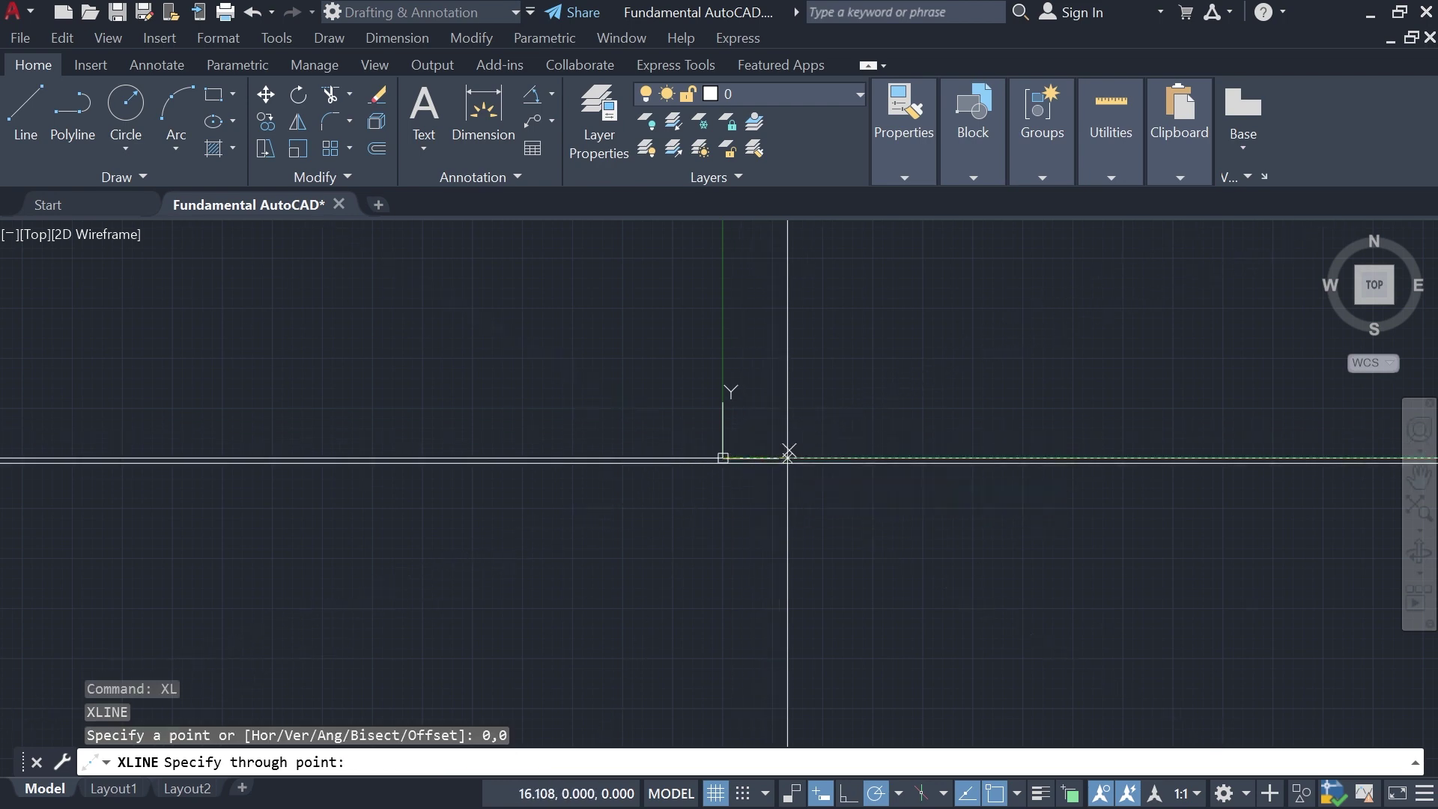
{"action": "left_click", "coordinate": [789, 459]}
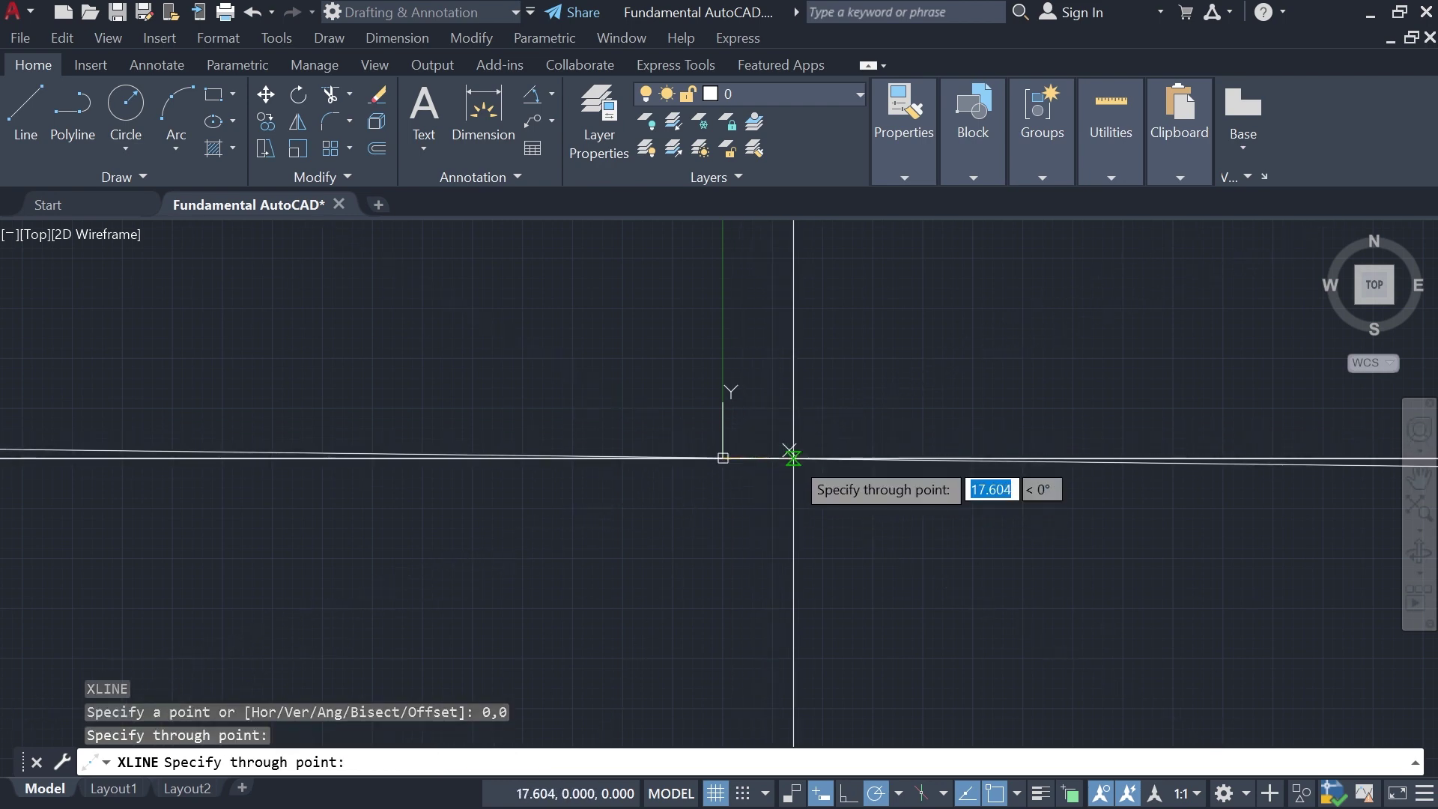
{"action": "left_click", "coordinate": [727, 315]}
{"action": "key", "text": "Escape"}
{"action": "scroll", "coordinate": [869, 380], "scroll_direction": "down", "scroll_amount": 4}
{"action": "mouse_move", "coordinate": [868, 380]}
{"action": "middle_mouse_down"}
{"action": "mouse_move", "coordinate": [764, 409]}
{"action": "mouse_move", "coordinate": [919, 365]}
{"action": "middle_mouse_up"}
{"action": "scroll", "coordinate": [760, 411], "scroll_direction": "up", "scroll_amount": 8}
{"action": "key", "text": "Return"}
{"action": "left_click", "coordinate": [807, 451]}
{"action": "key", "text": "Escape"}
Step: Erase the horizontal and vertical construction lines at the origin
{"action": "left_click", "coordinate": [890, 369]}
{"action": "left_click", "coordinate": [728, 494]}
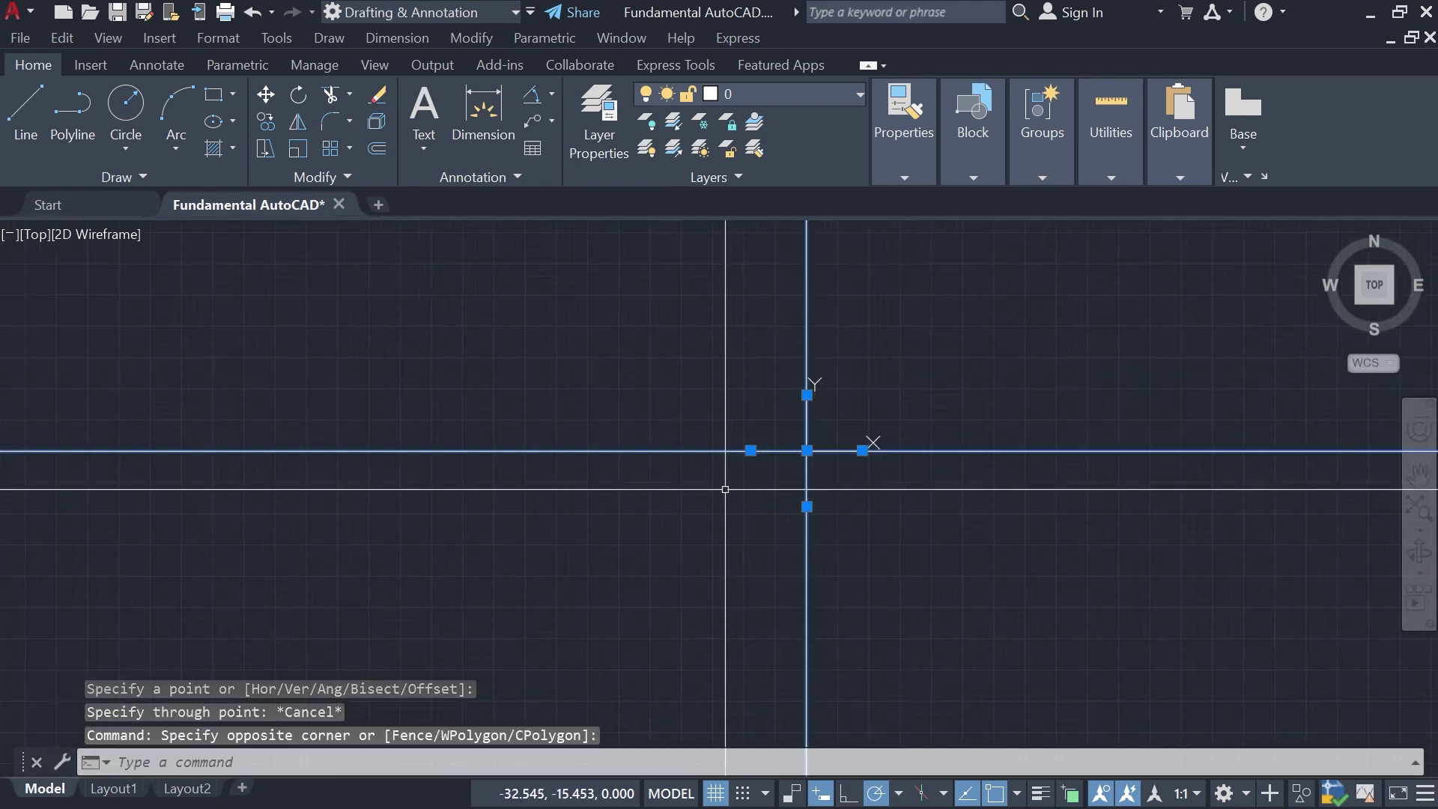
{"action": "key", "text": "Delete"}
Step: Draw a closed four-sided multiline (MLINE) starting at 0,0, about 31 units wide and 26 units high
{"action": "scroll", "coordinate": [844, 449], "scroll_direction": "up", "scroll_amount": 2}
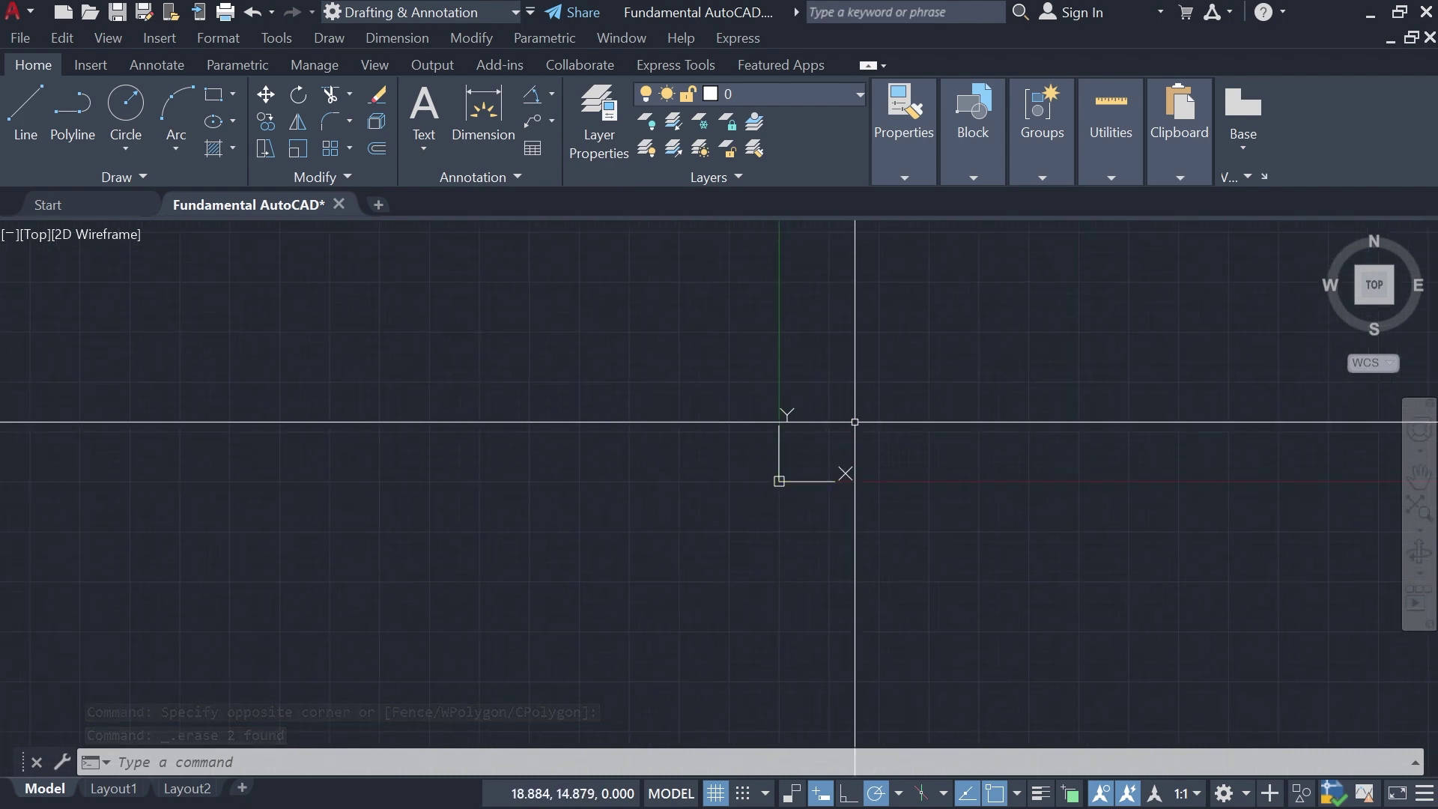
{"action": "type", "text": "ml"}
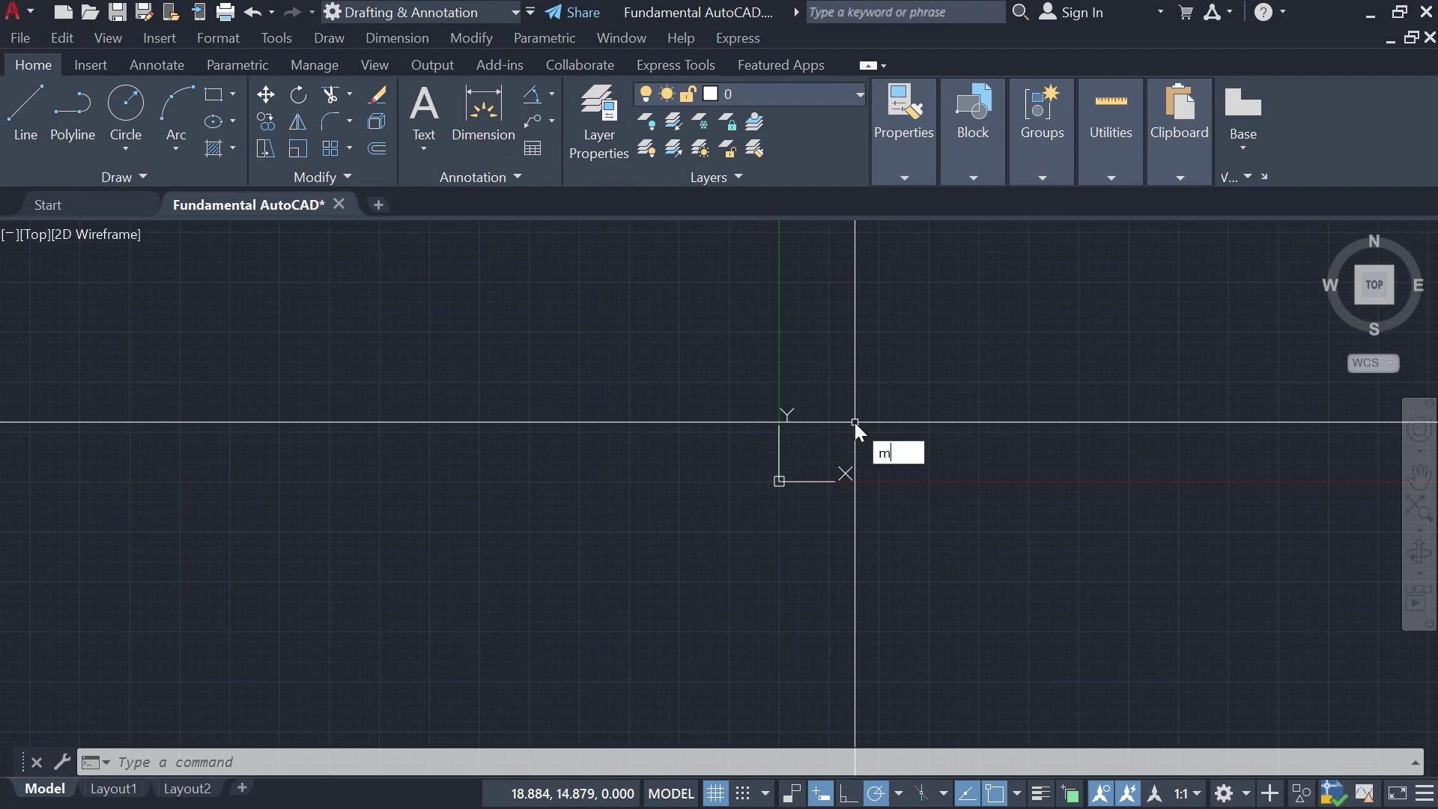
{"action": "key", "text": "Return"}
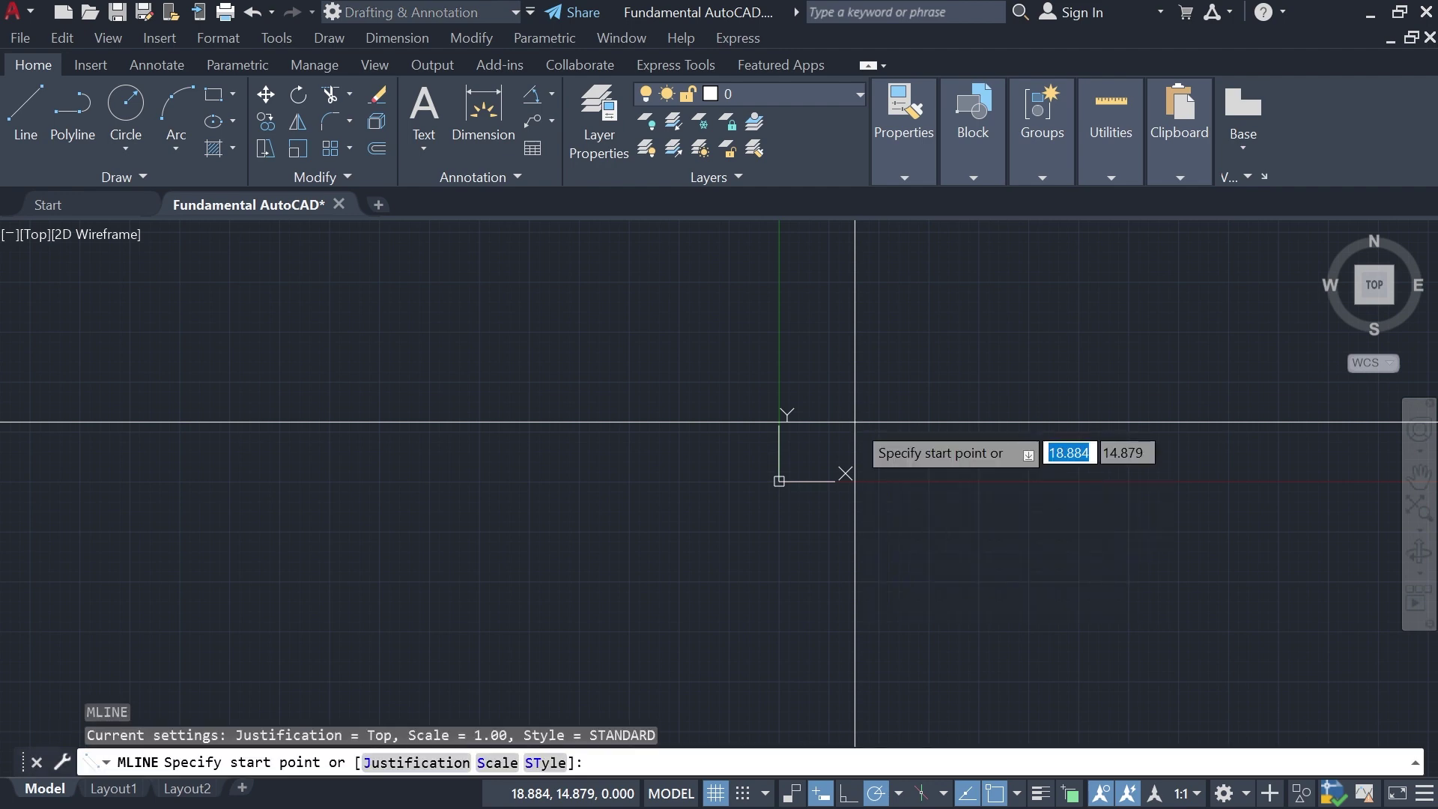
{"action": "middle_click_drag", "start_coordinate": [829, 440], "coordinate": [747, 445]}
{"action": "type", "text": "0,0"}
{"action": "key", "text": "Return"}
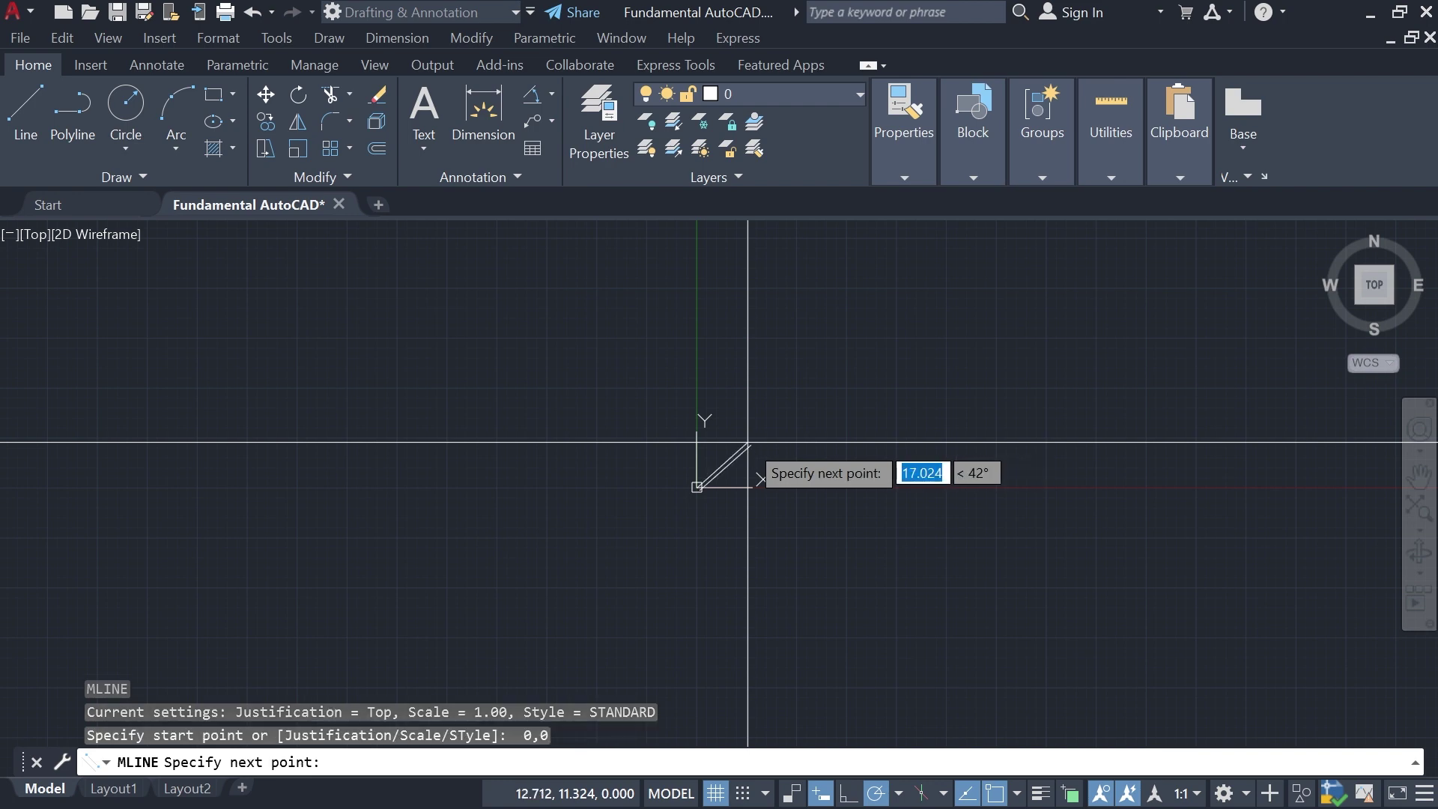
{"action": "scroll", "coordinate": [700, 423], "scroll_direction": "up", "scroll_amount": 4}
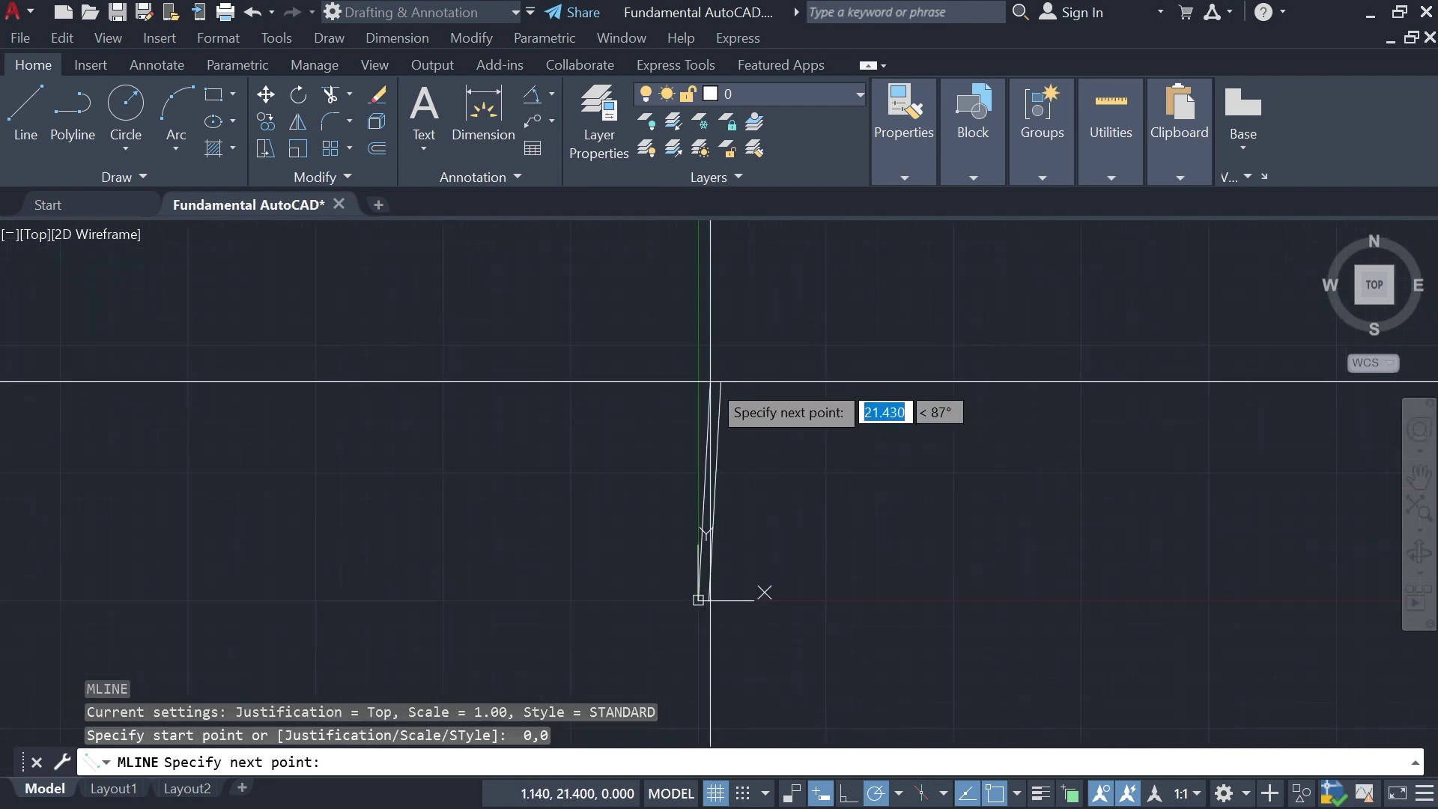
{"action": "left_click", "coordinate": [699, 334]}
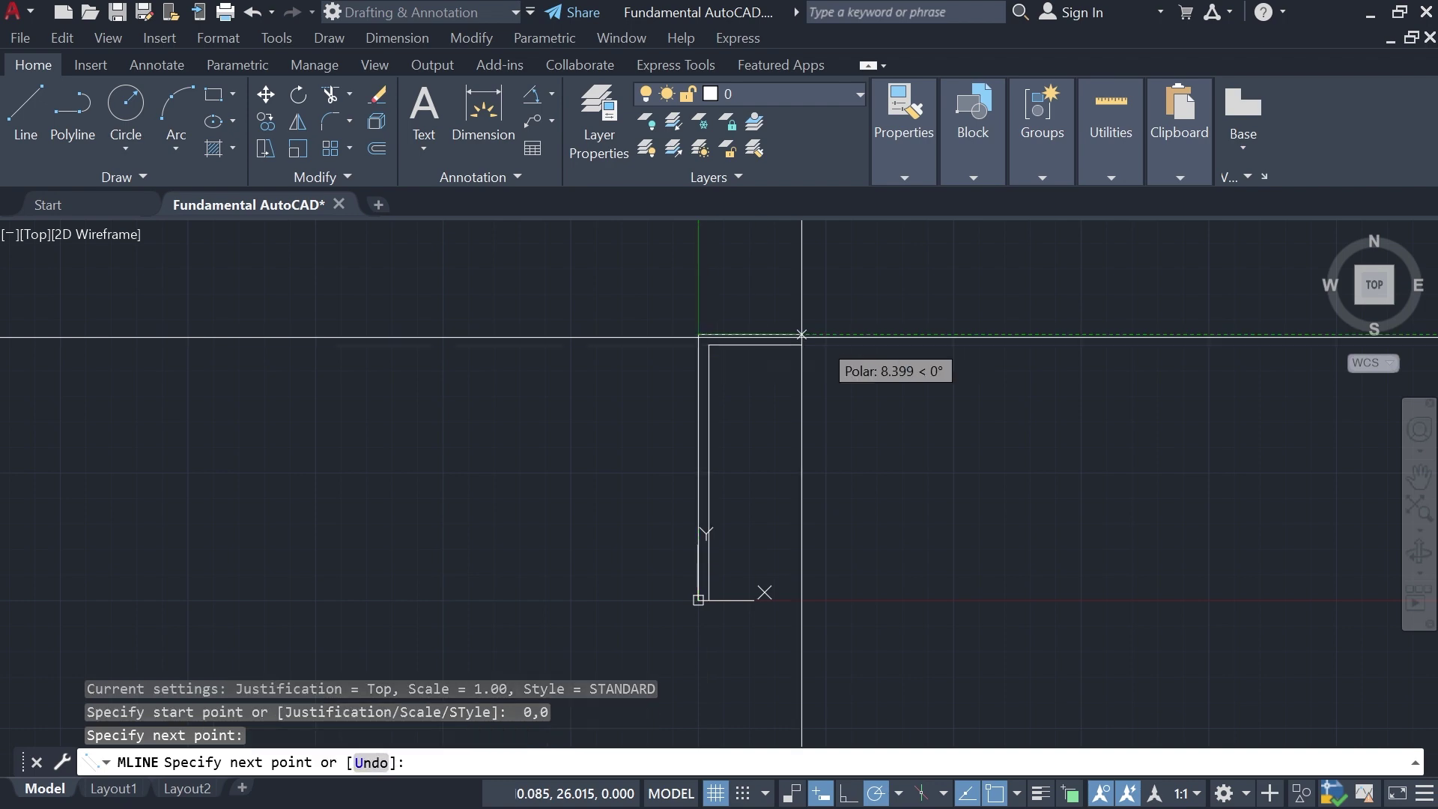
{"action": "left_click", "coordinate": [1015, 335]}
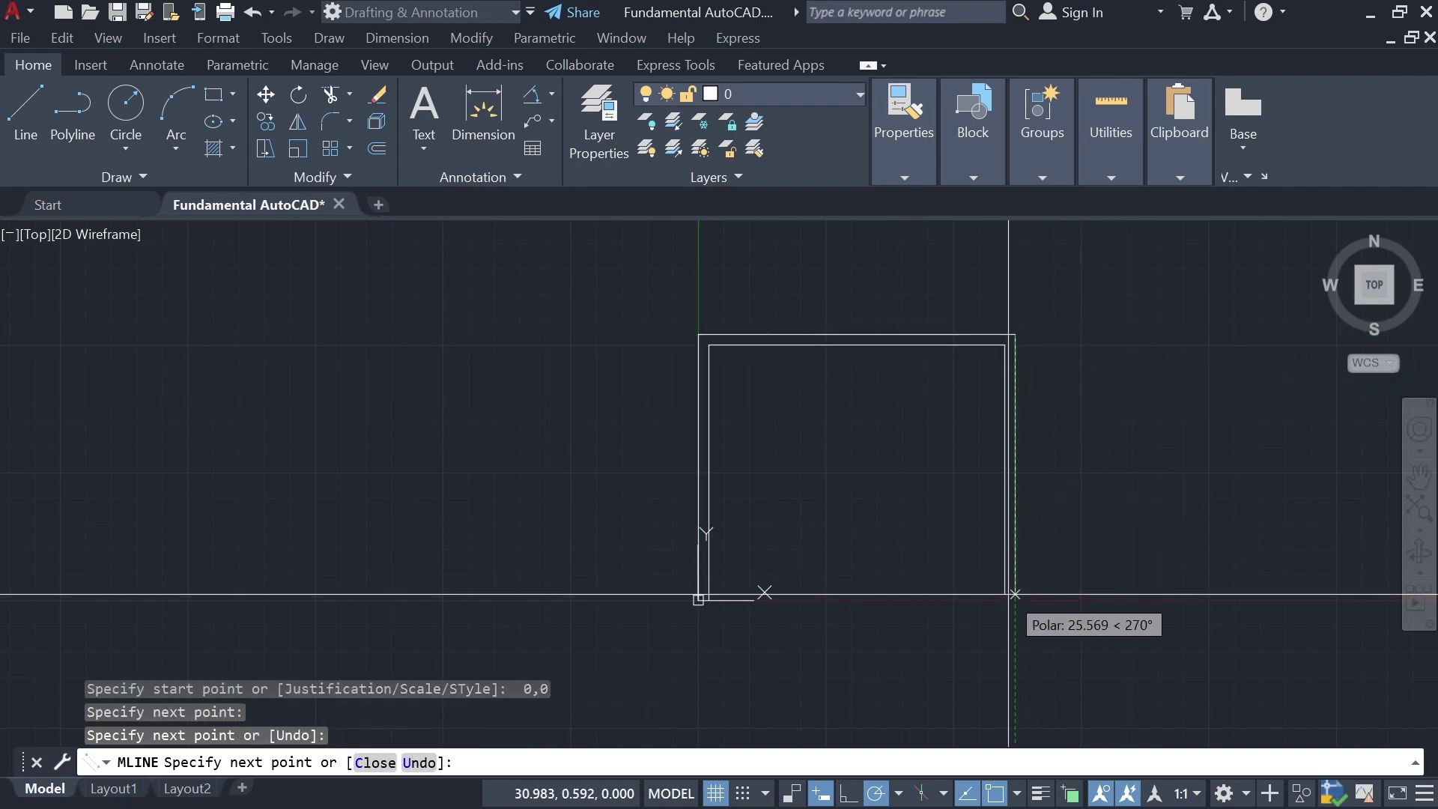
{"action": "left_click", "coordinate": [1015, 594]}
{"action": "type", "text": "c"}
{"action": "key", "text": "Return"}
Step: Examine the parallel lines and corners of the closed multiline shape
{"action": "scroll", "coordinate": [930, 428], "scroll_direction": "up", "scroll_amount": 2}
{"action": "scroll", "coordinate": [870, 421], "scroll_direction": "down", "scroll_amount": 2}
{"action": "scroll", "coordinate": [868, 434], "scroll_direction": "up", "scroll_amount": 4}
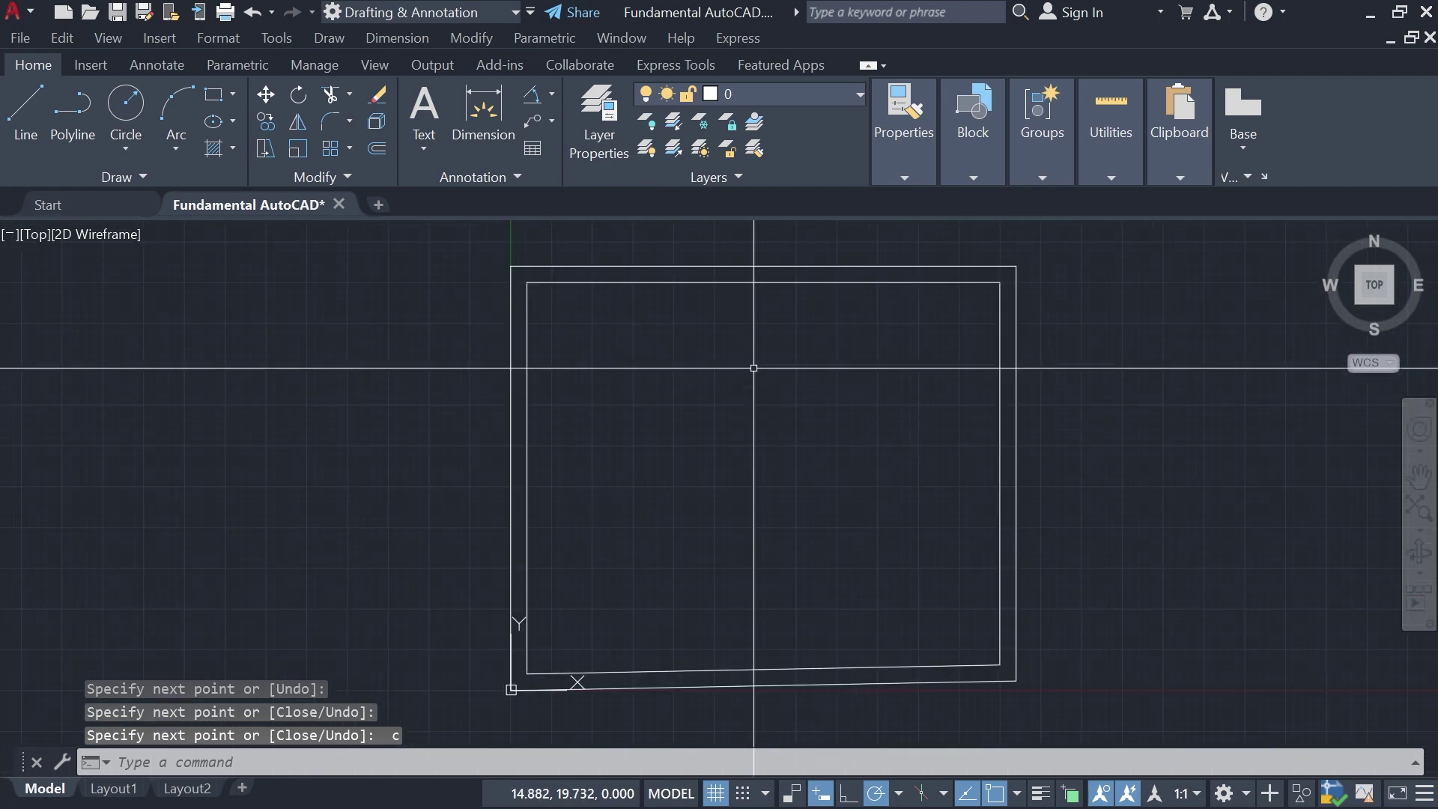
{"action": "scroll", "coordinate": [676, 322], "scroll_direction": "down", "scroll_amount": 3}
{"action": "scroll", "coordinate": [553, 318], "scroll_direction": "up", "scroll_amount": 5}
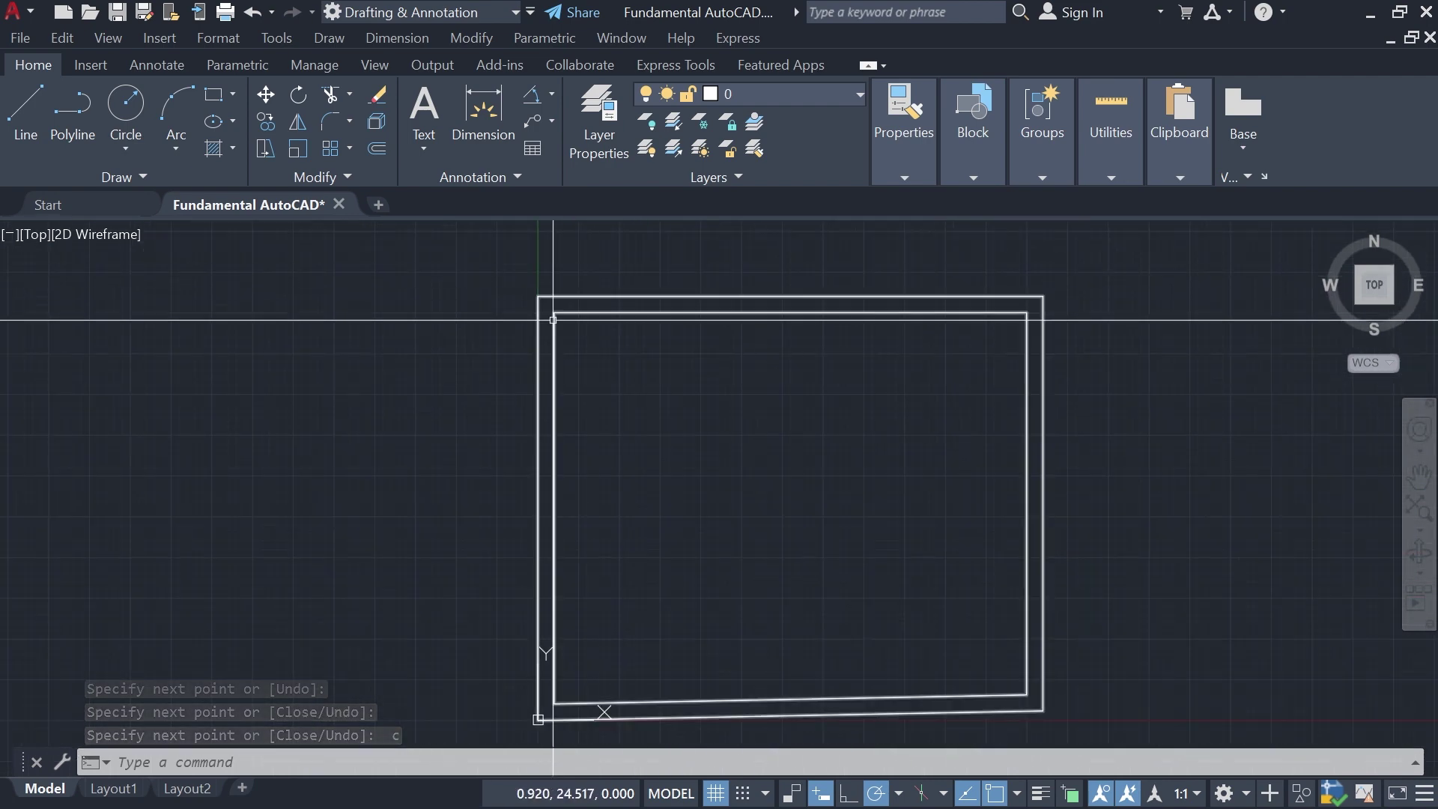
{"action": "scroll", "coordinate": [663, 313], "scroll_direction": "down", "scroll_amount": 3}
{"action": "scroll", "coordinate": [914, 320], "scroll_direction": "up", "scroll_amount": 2}
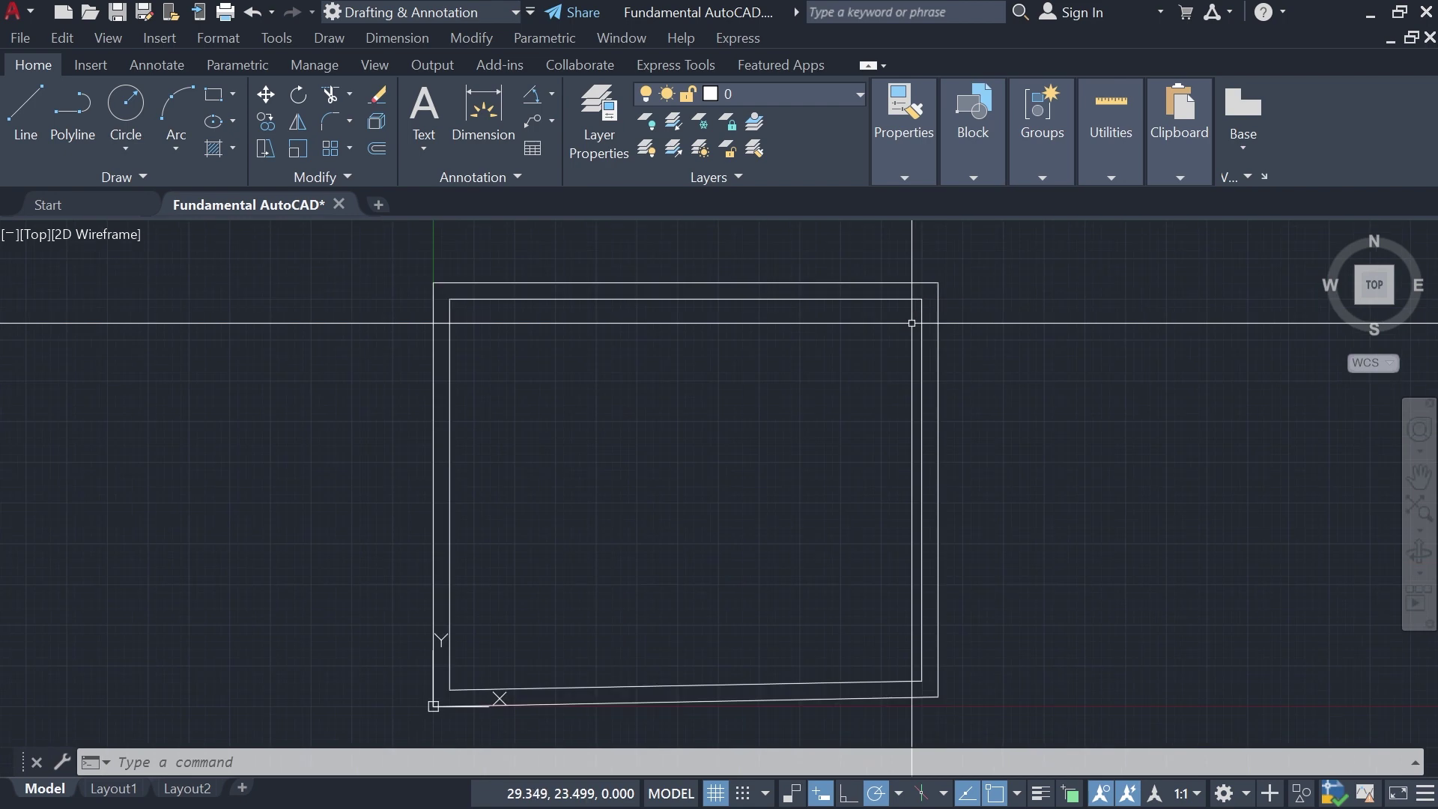
{"action": "scroll", "coordinate": [663, 291], "scroll_direction": "down", "scroll_amount": 2}
Step: Erase the closed multiline shape
{"action": "left_click", "coordinate": [1004, 298]}
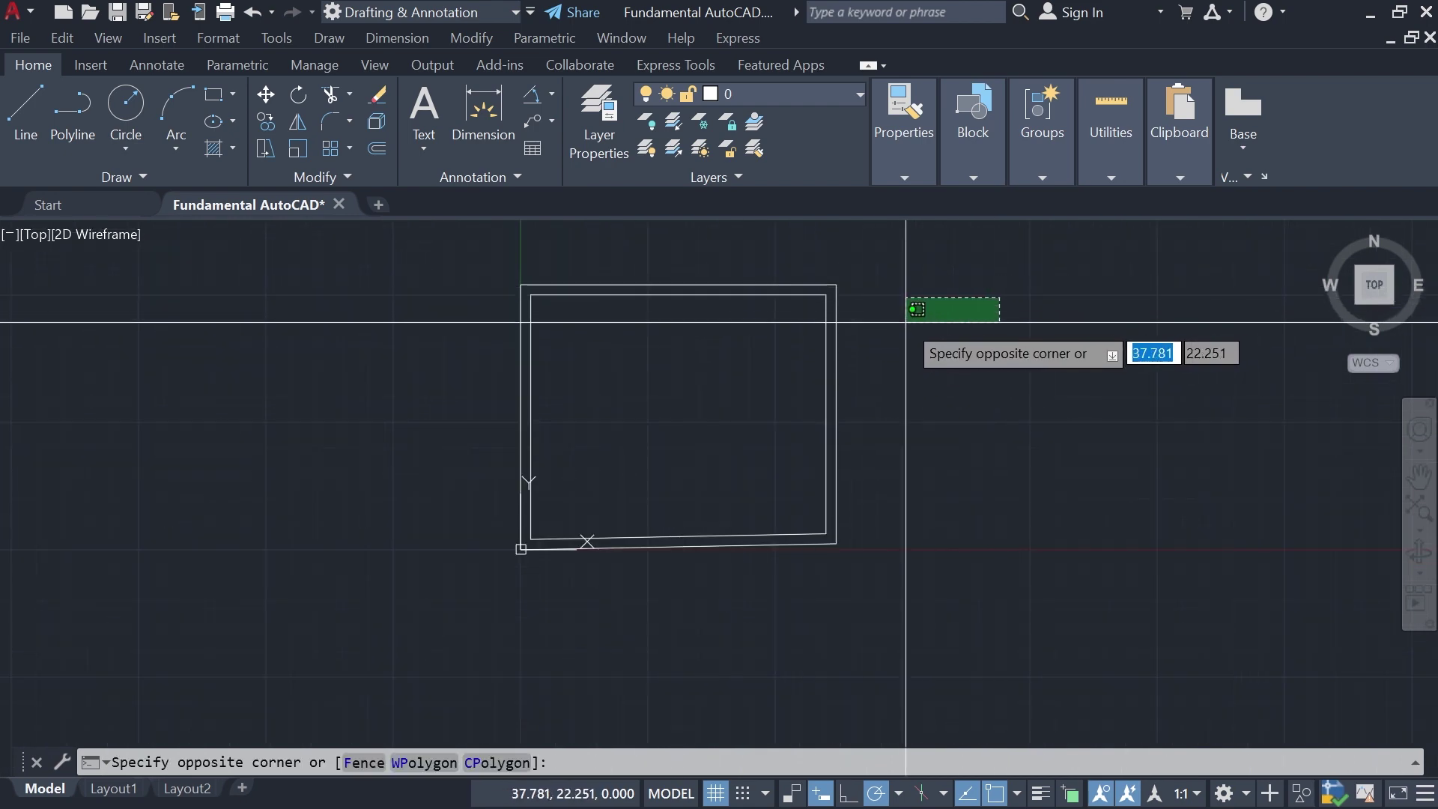
{"action": "left_click", "coordinate": [1026, 299]}
{"action": "left_click", "coordinate": [284, 538]}
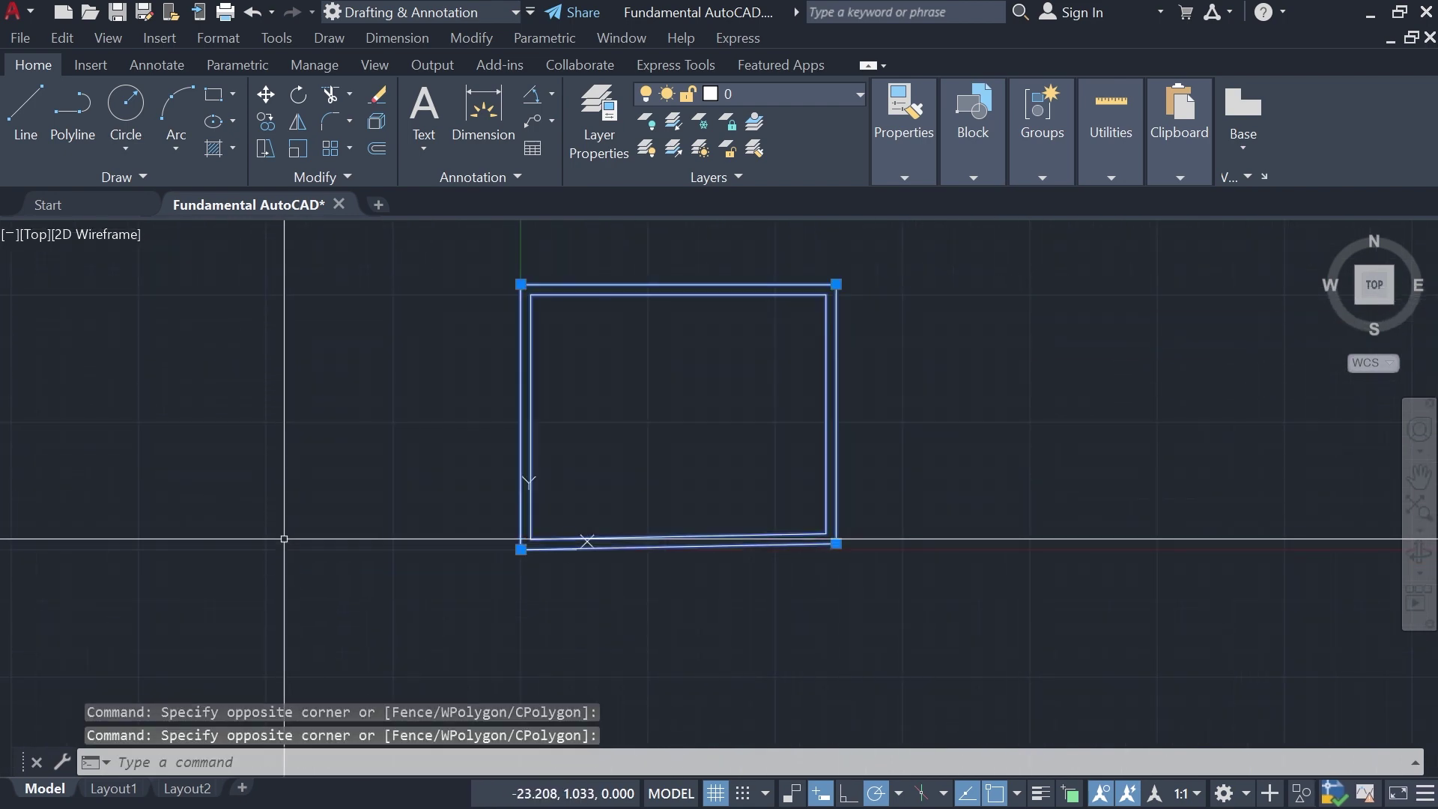
{"action": "key", "text": "Delete"}
Step: Draw a vertical line 10 units long upward from 0,0
{"action": "scroll", "coordinate": [558, 523], "scroll_direction": "up", "scroll_amount": 4}
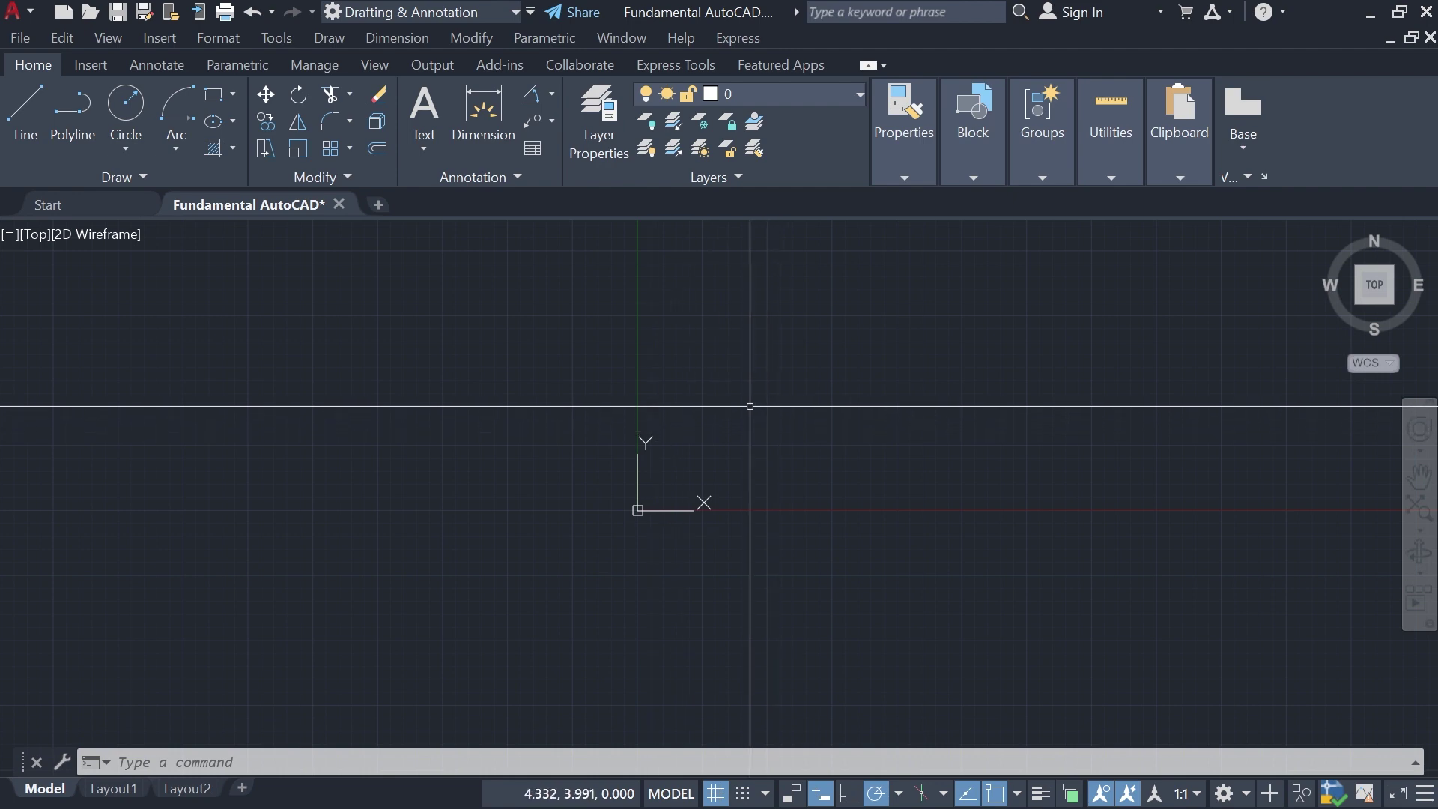
{"action": "type", "text": "l"}
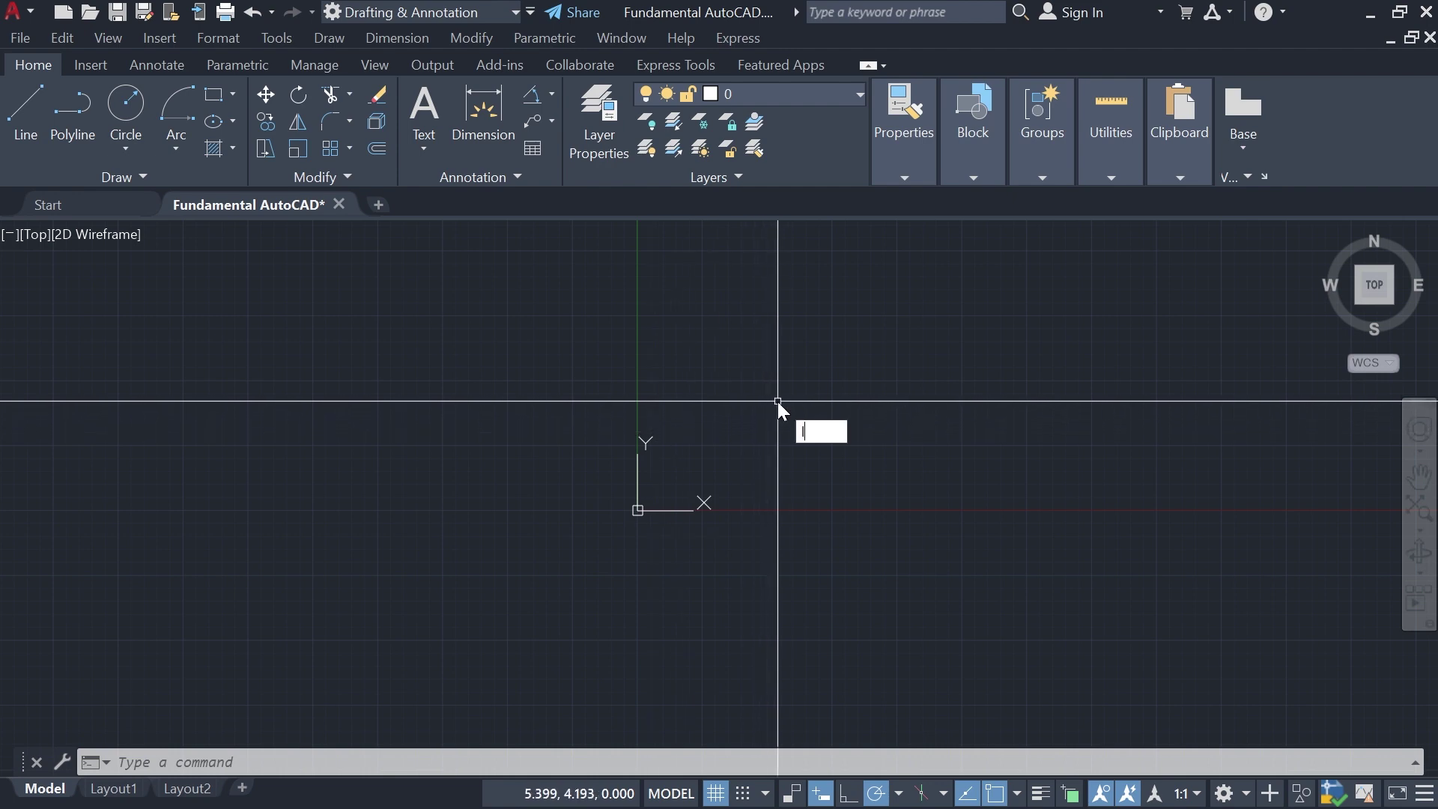
{"action": "key", "text": "Return"}
{"action": "type", "text": "0,0"}
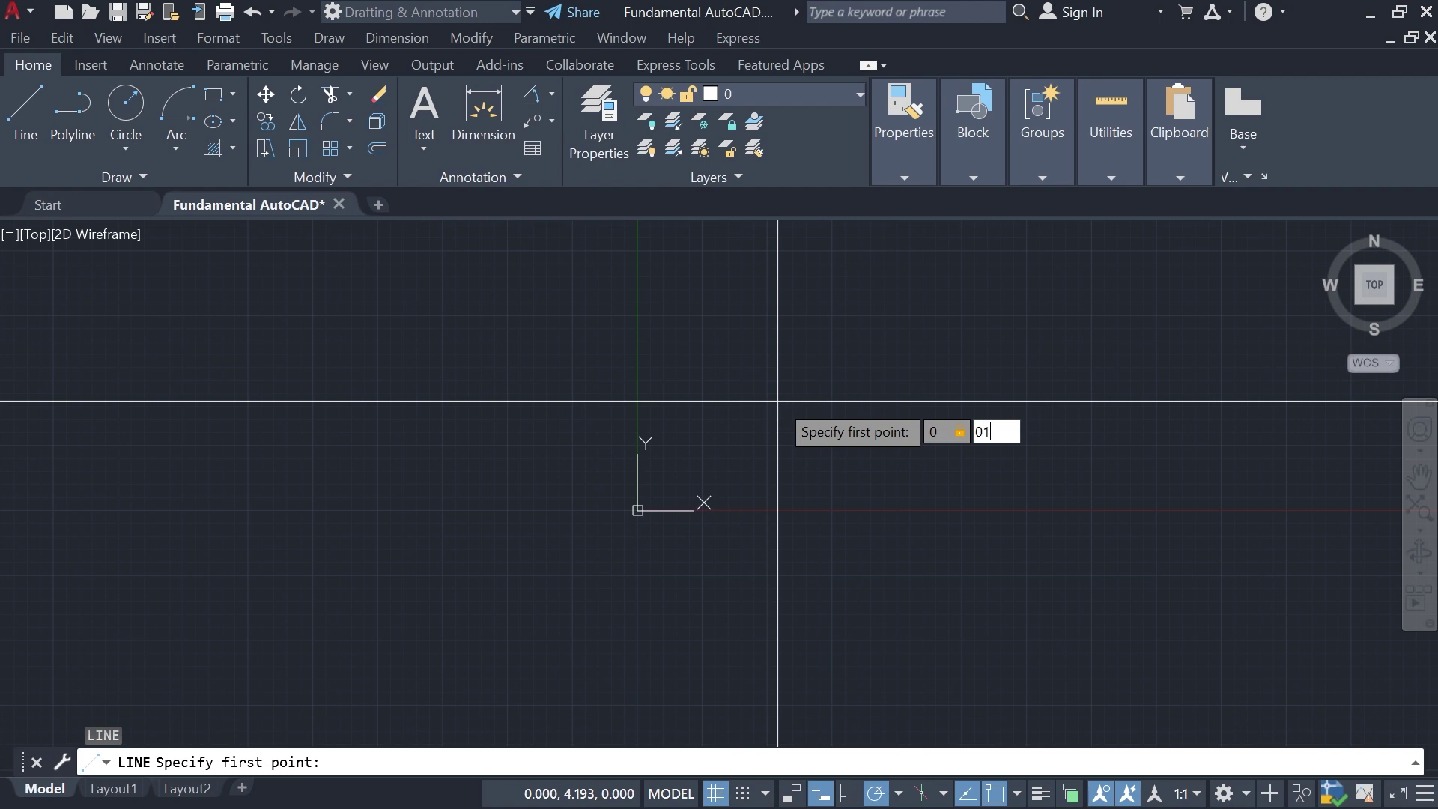
{"action": "key", "text": "Return"}
{"action": "type", "text": "10"}
{"action": "key", "text": "Return"}
{"action": "key", "text": "Escape"}
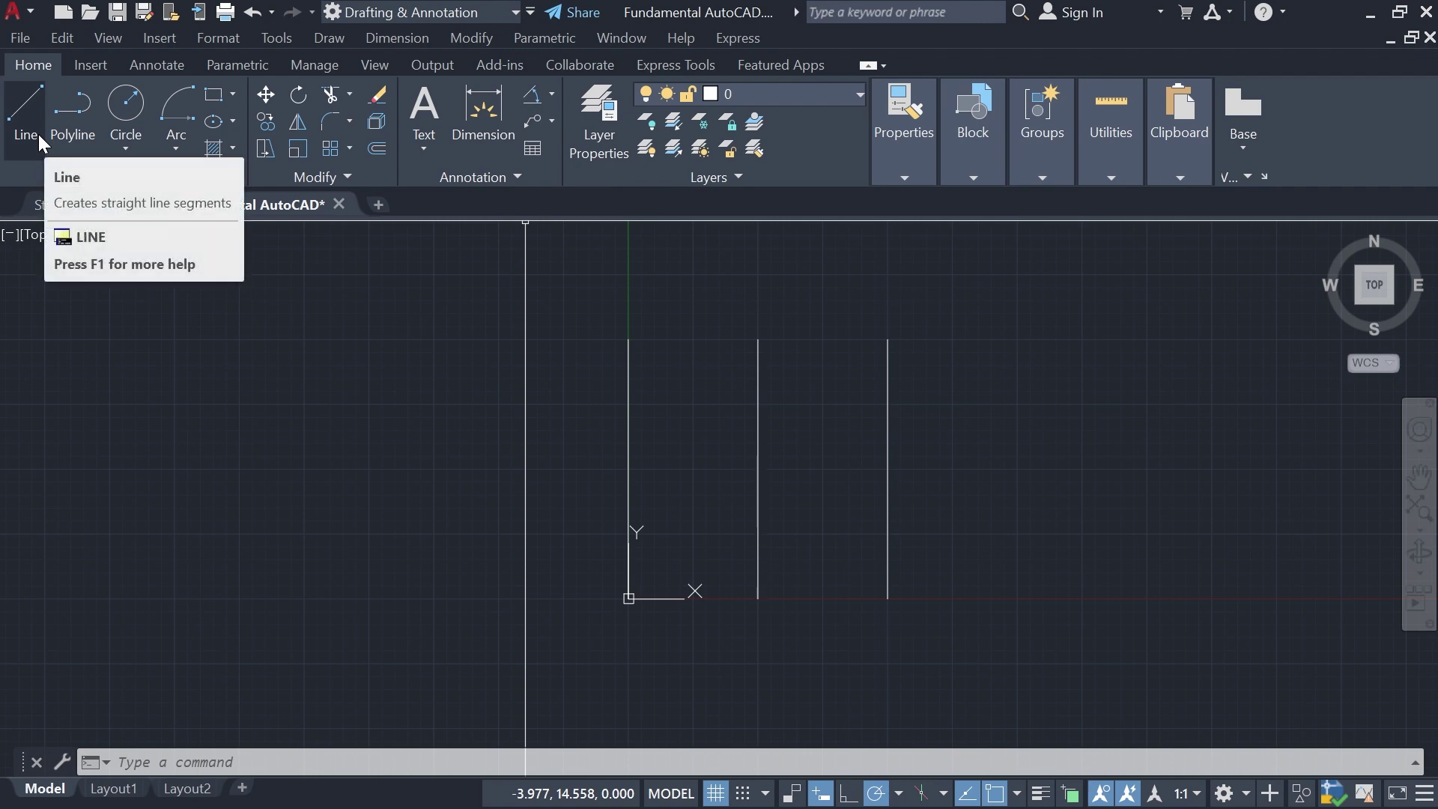
Step: Draw a Start, Center, End arc from the right line's top endpoint, centred on the middle line's top, to the left line's top
{"action": "left_click", "coordinate": [181, 130]}
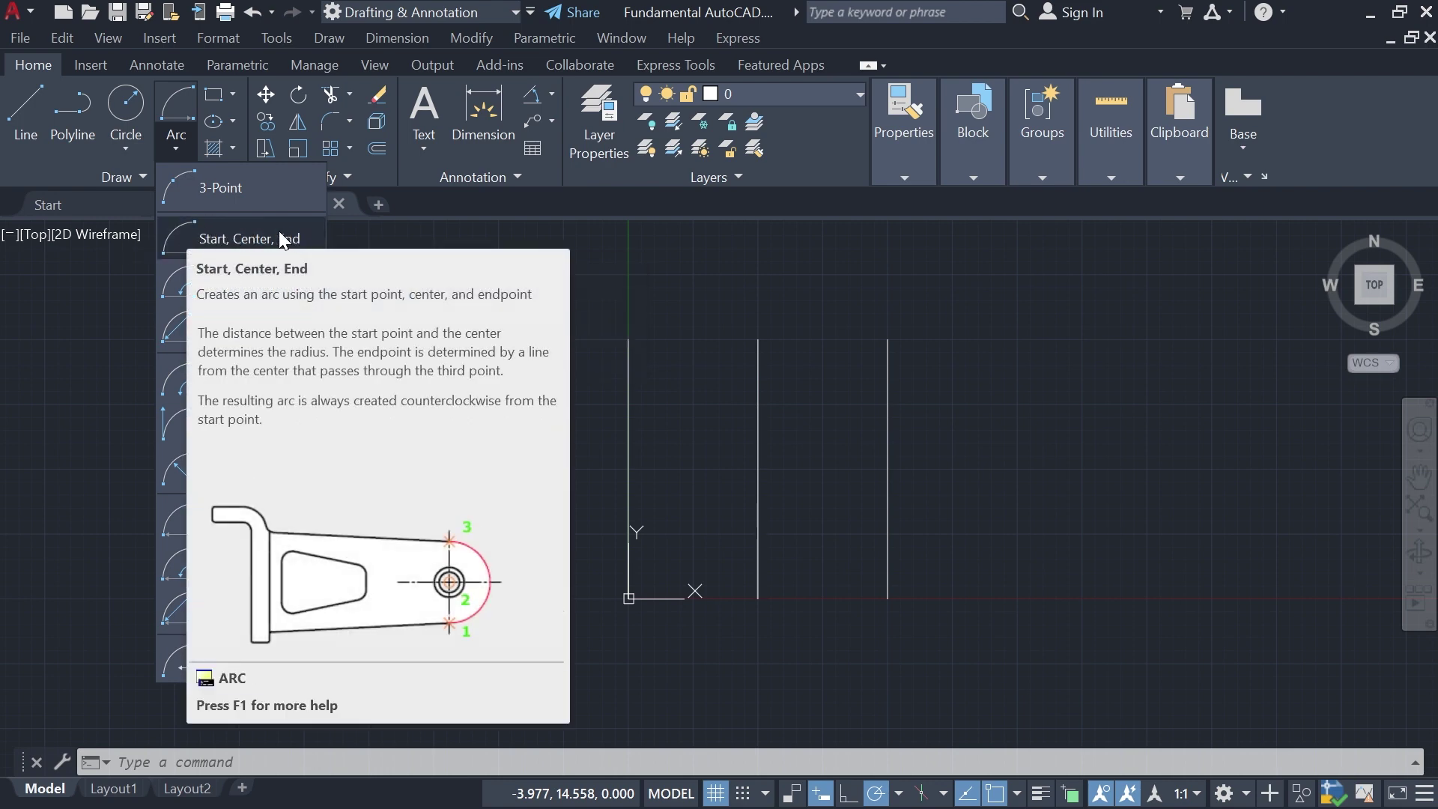
{"action": "left_click", "coordinate": [231, 236]}
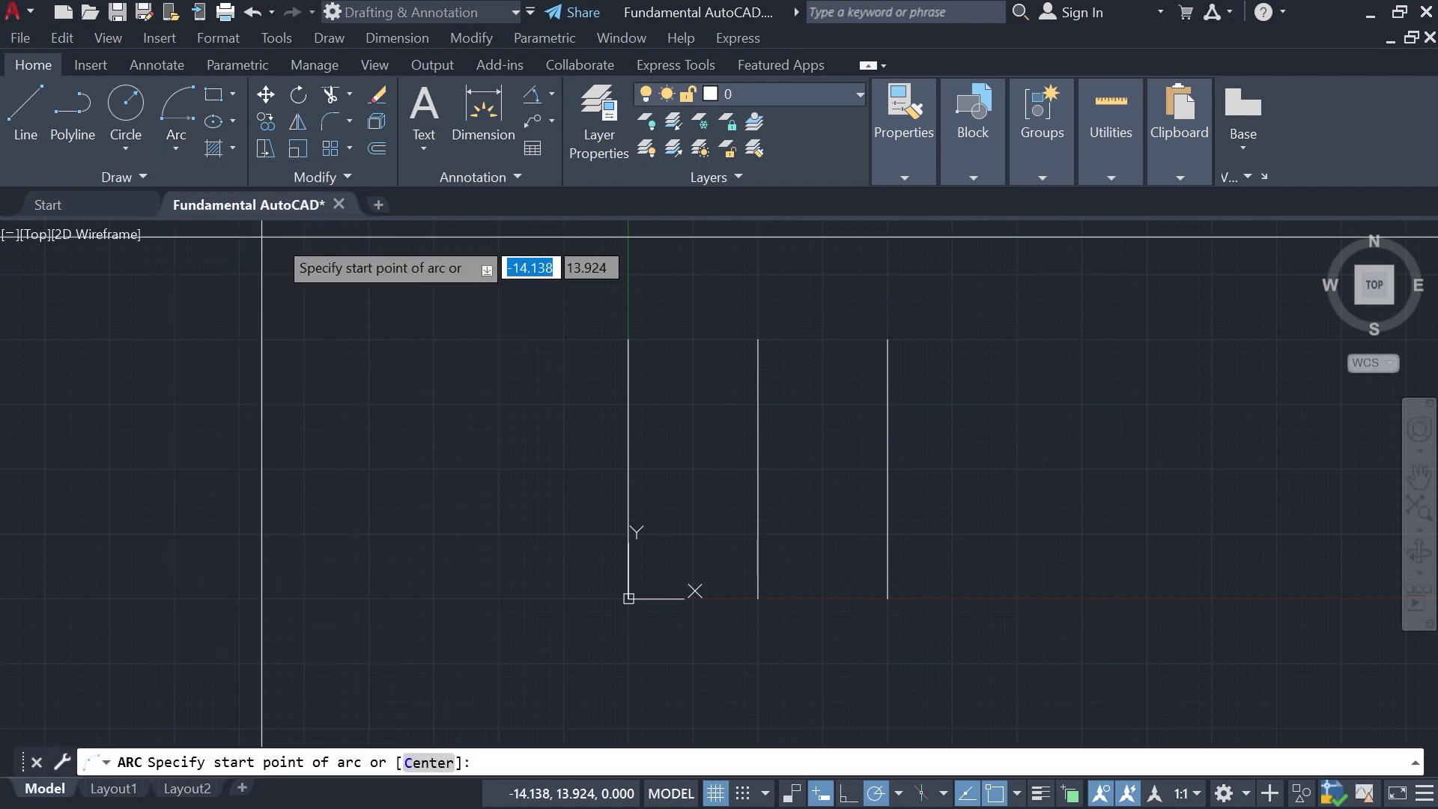
{"action": "left_click", "coordinate": [887, 340]}
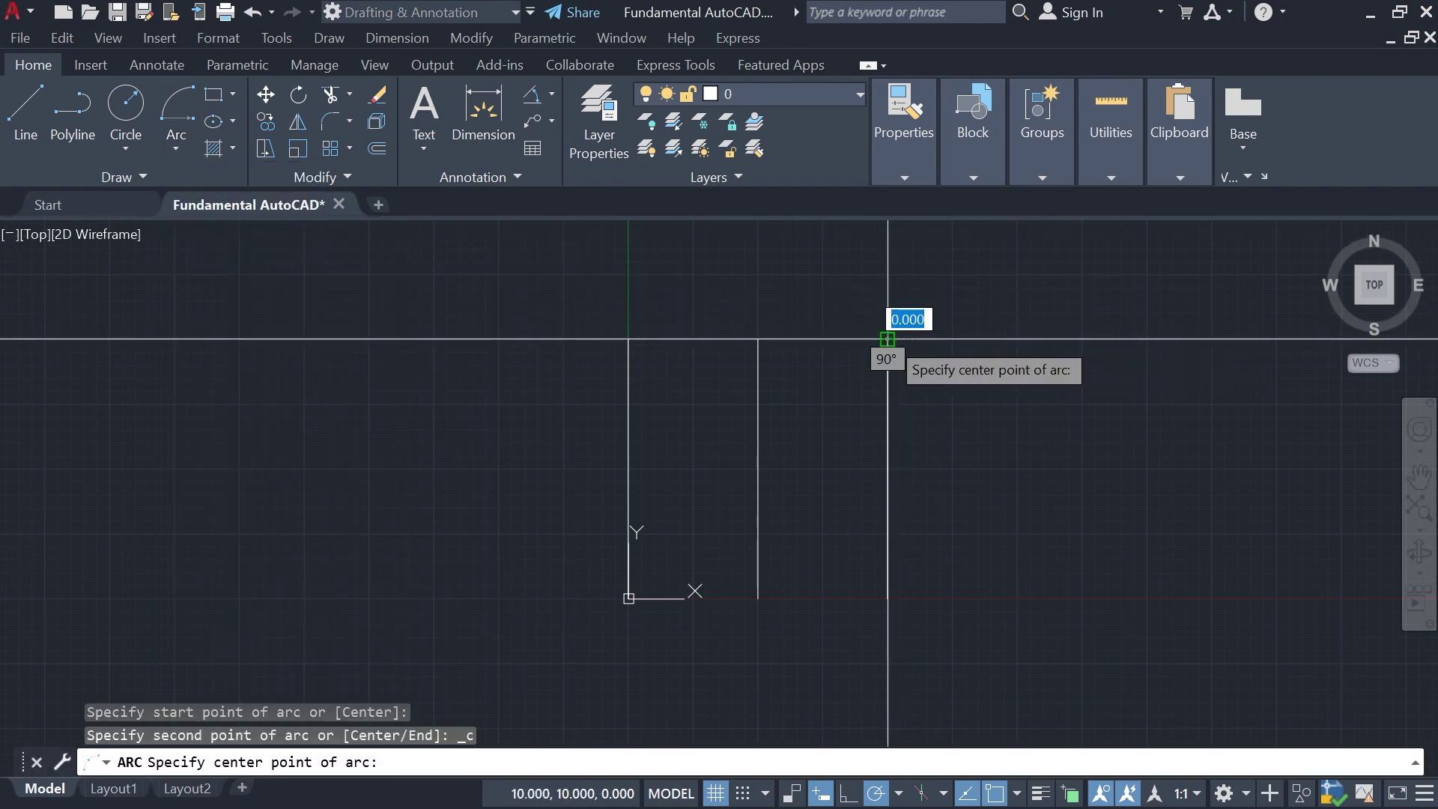
{"action": "left_click", "coordinate": [758, 339]}
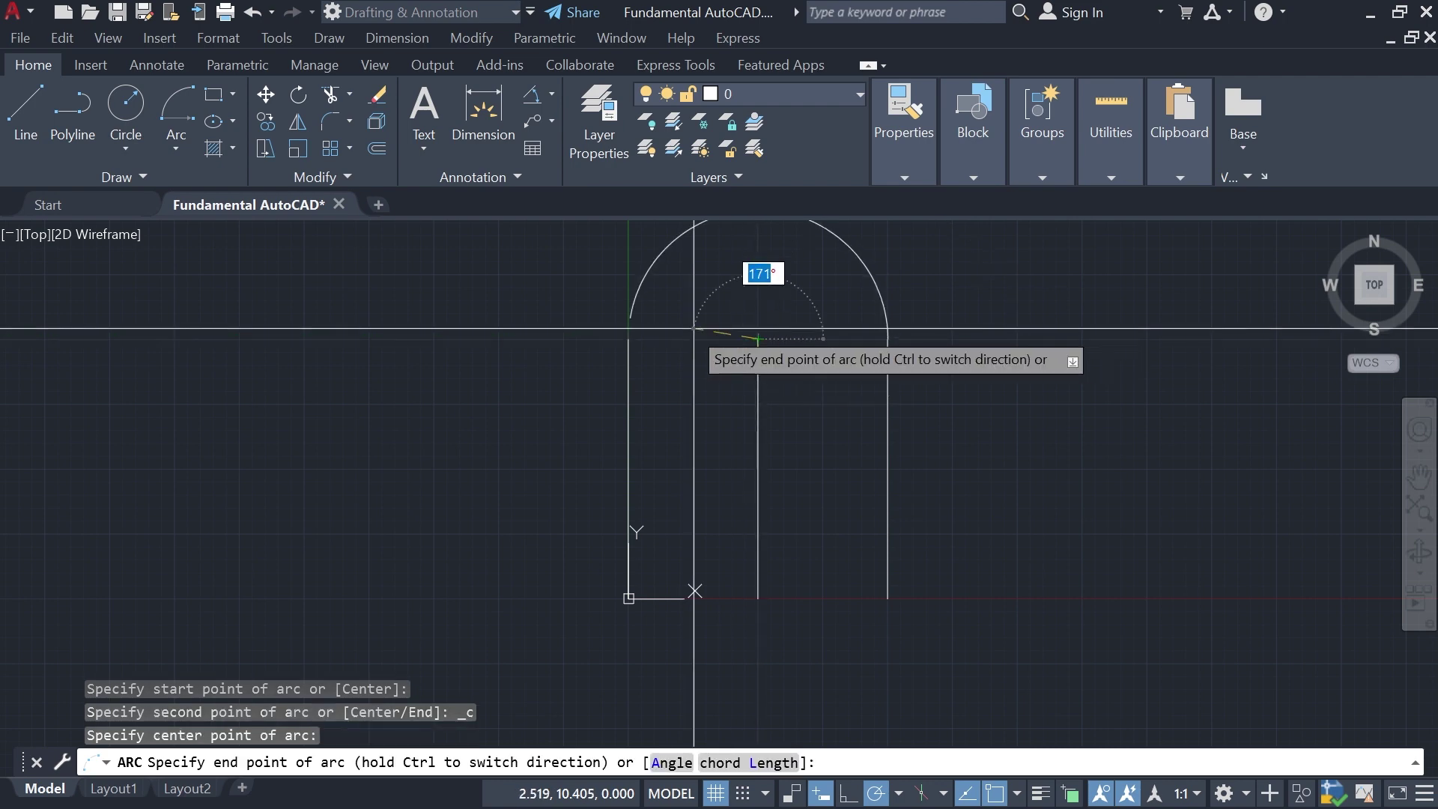
{"action": "left_click", "coordinate": [628, 340]}
Step: Erase the semicircular arc above the three vertical lines
{"action": "middle_click_drag", "start_coordinate": [927, 290], "coordinate": [924, 320]}
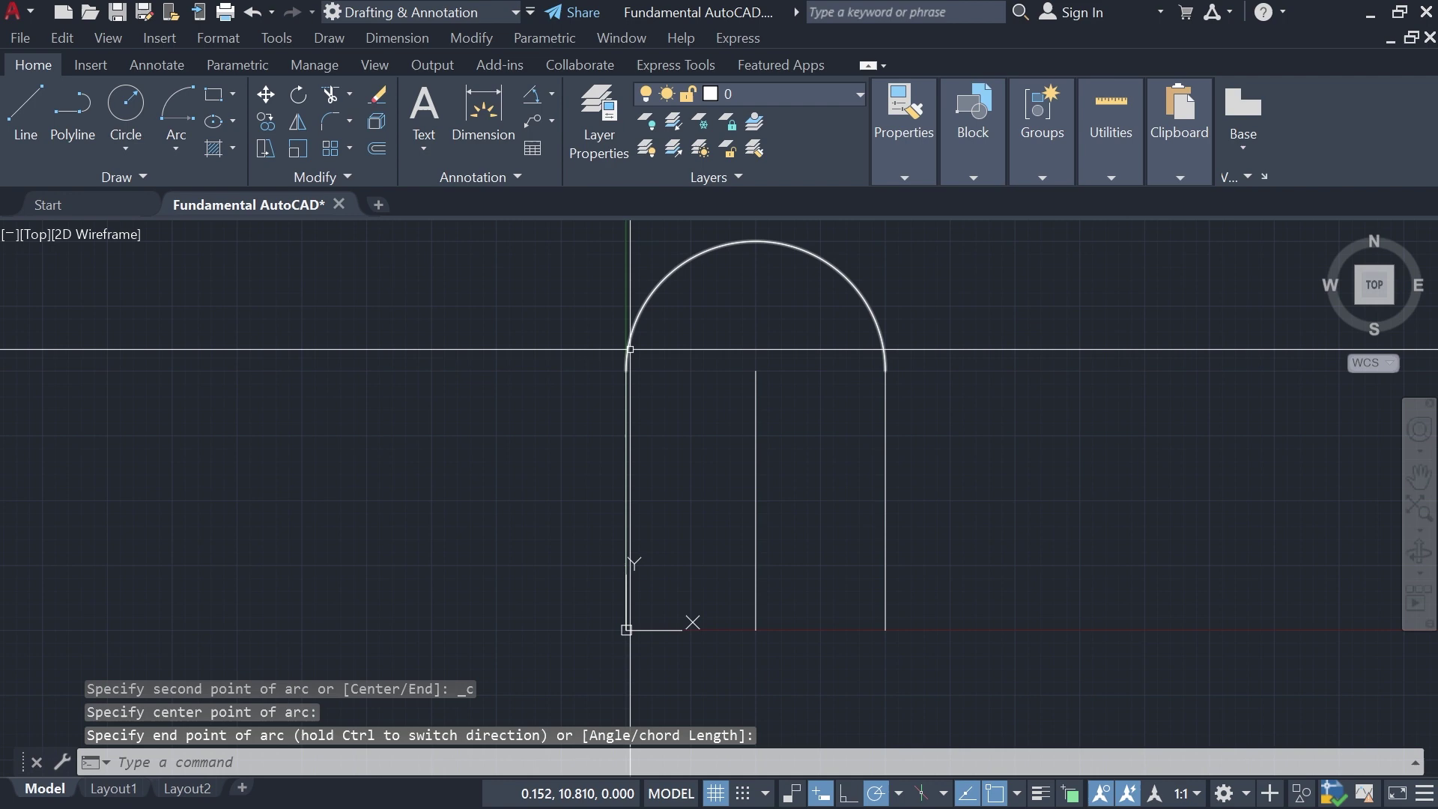
{"action": "left_click", "coordinate": [874, 250]}
{"action": "left_click", "coordinate": [817, 276]}
{"action": "key", "text": "Delete"}
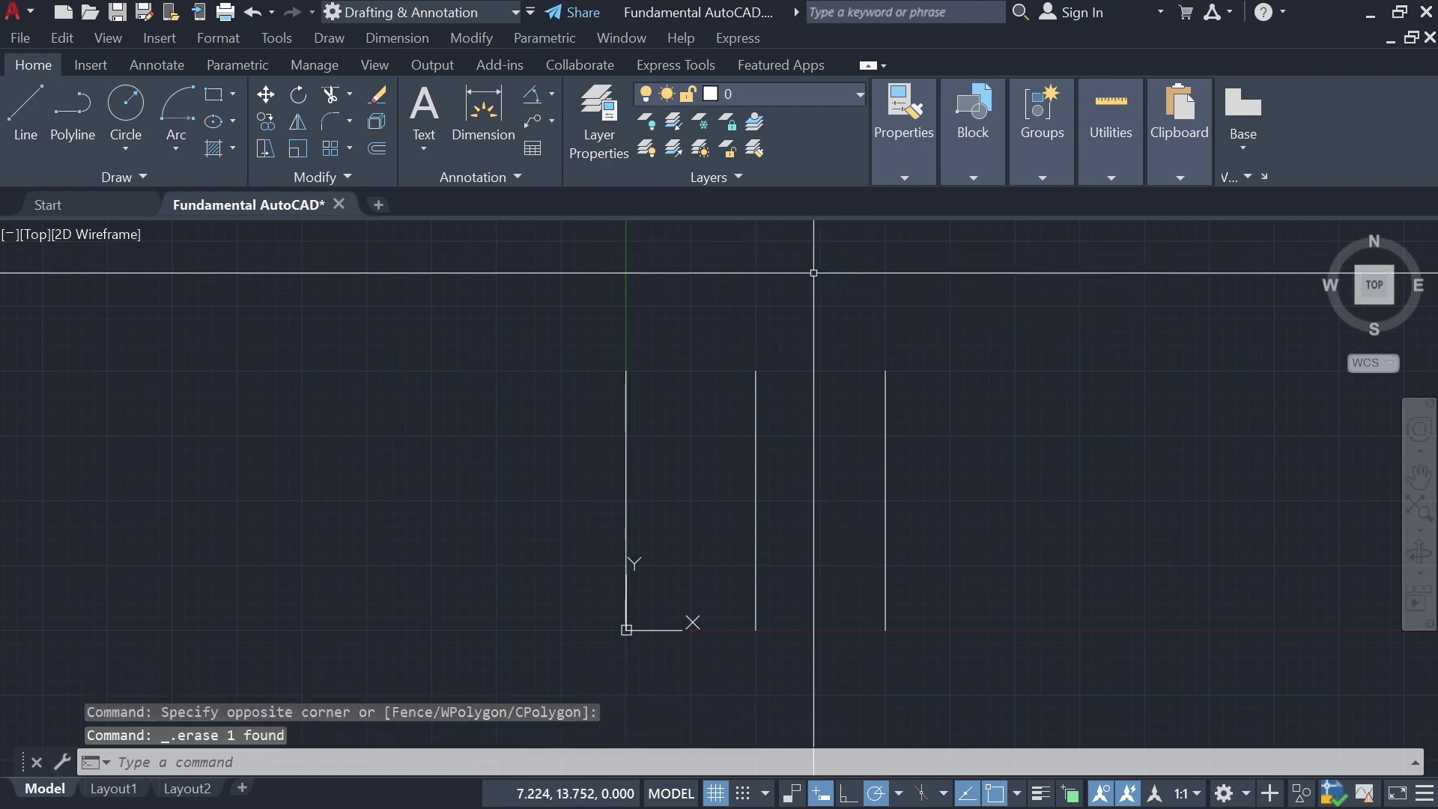
Step: Draw a Start, End, Radius arc from the right line's top endpoint to the left line's top with a radius of about 7.4
{"action": "left_click", "coordinate": [179, 141]}
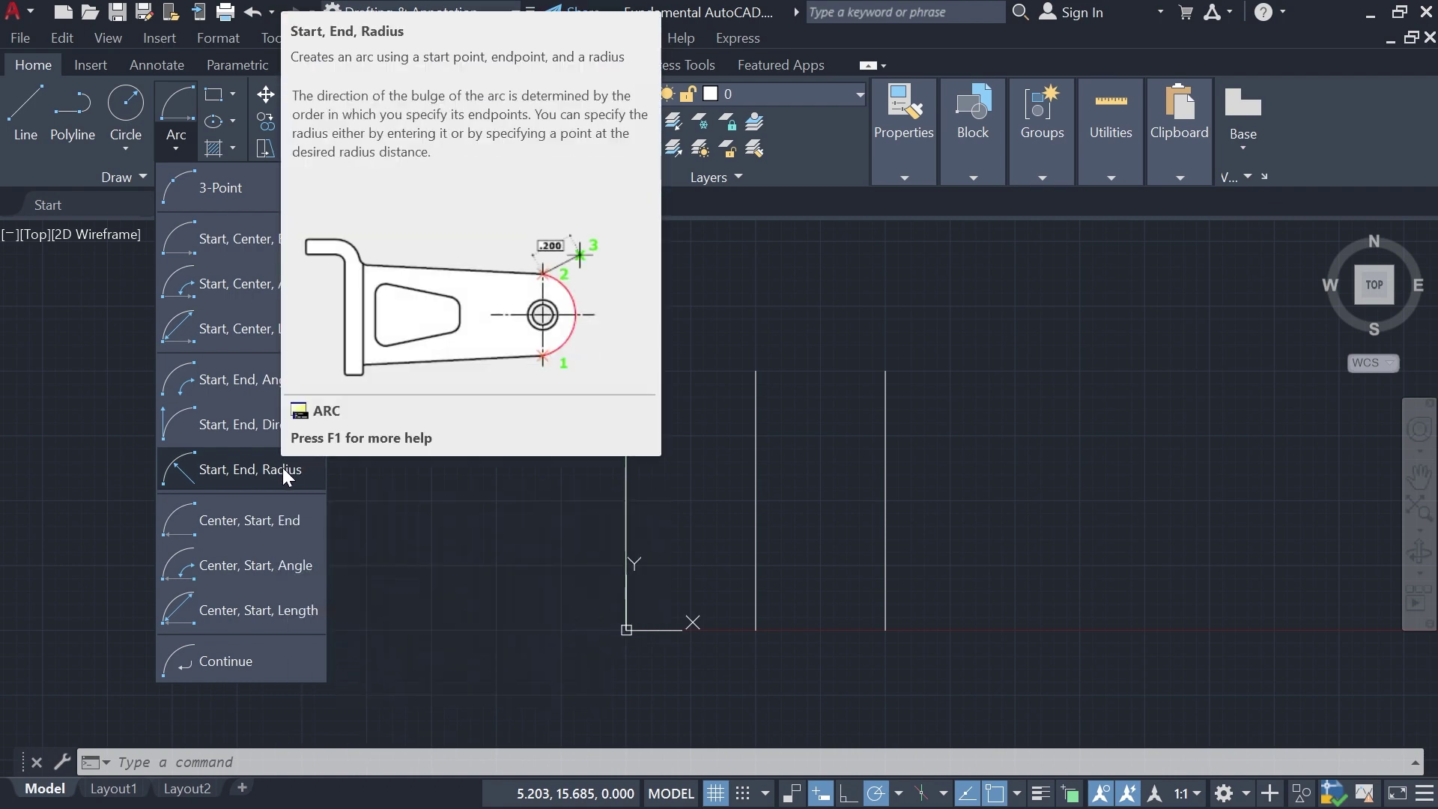
{"action": "left_click", "coordinate": [283, 467]}
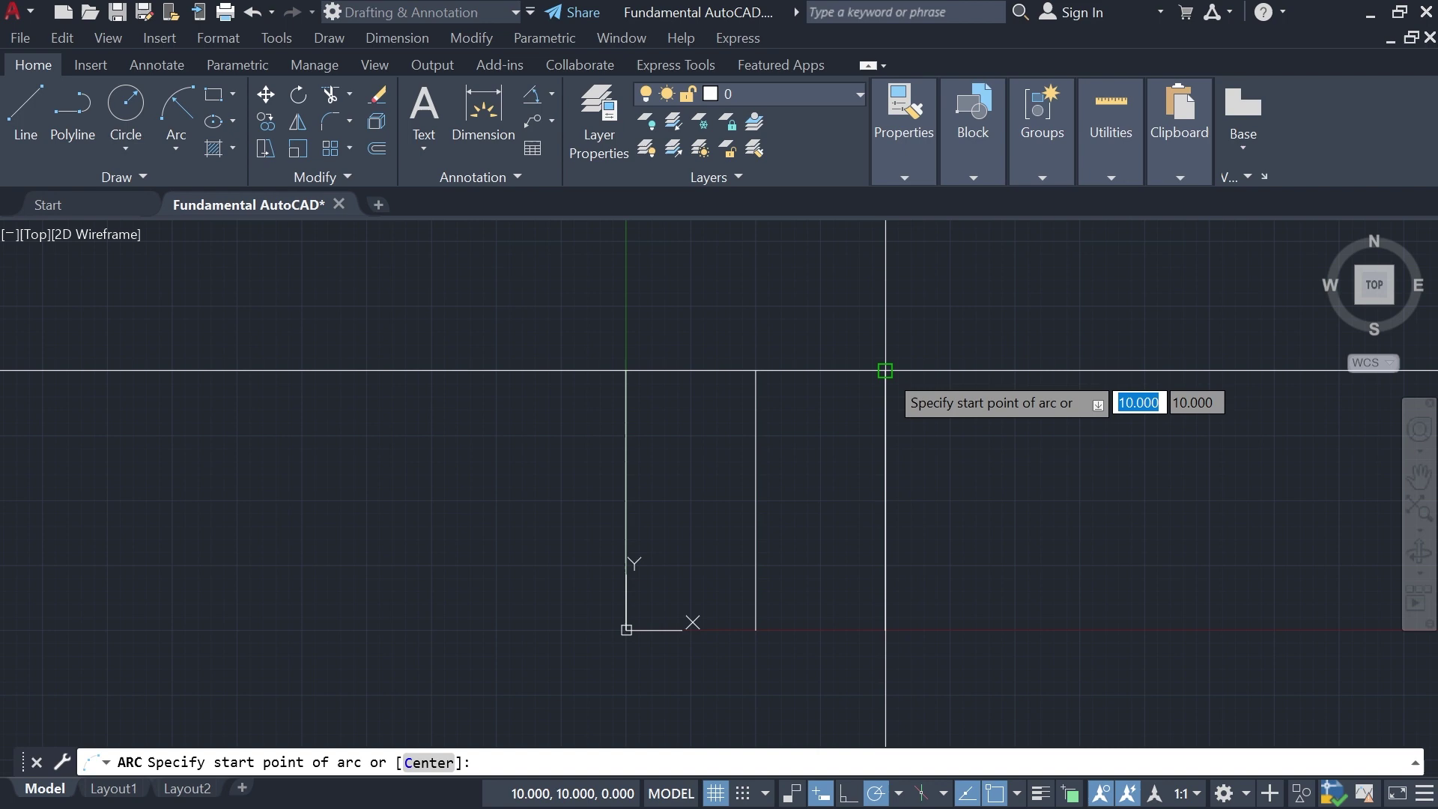
{"action": "left_click", "coordinate": [885, 370]}
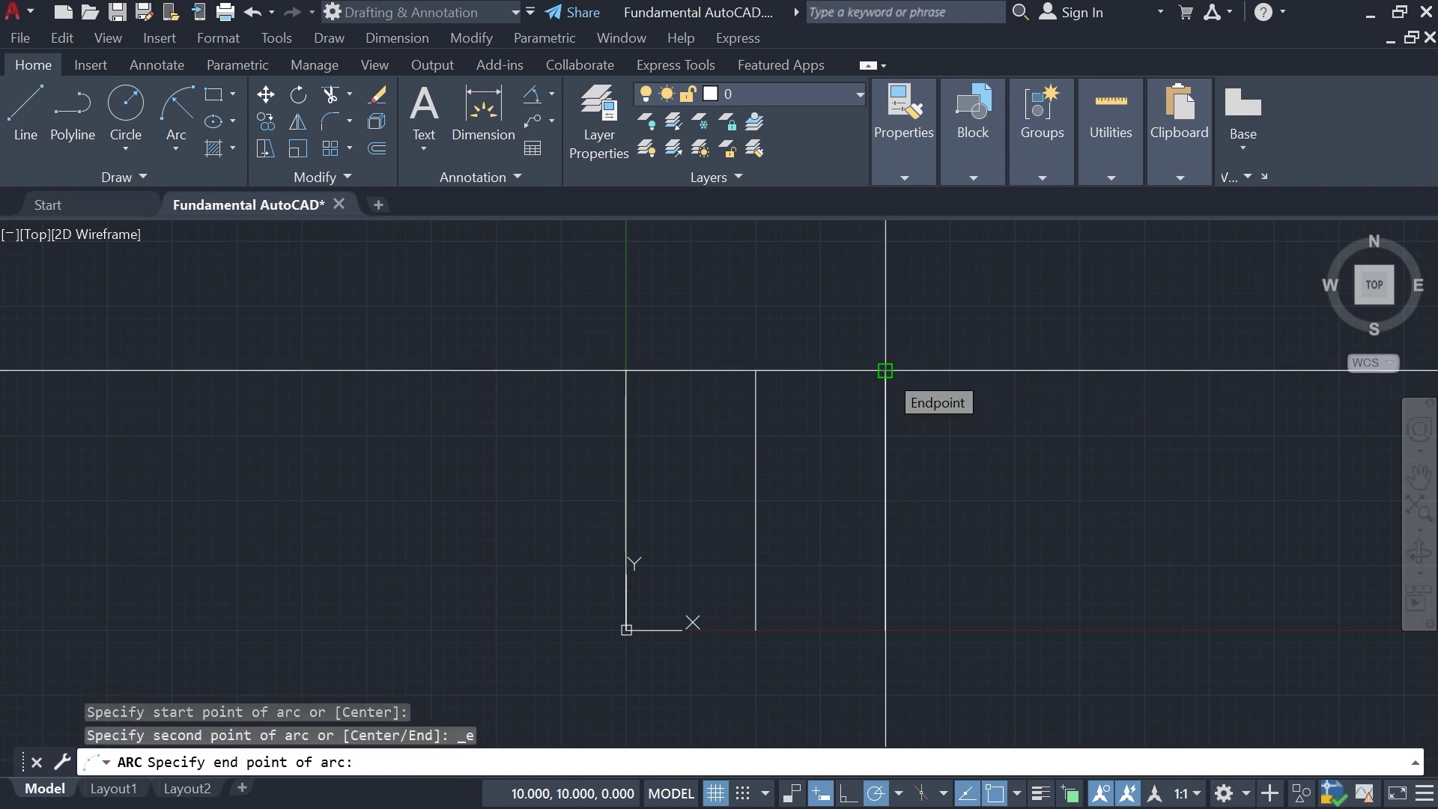
{"action": "left_click", "coordinate": [626, 370]}
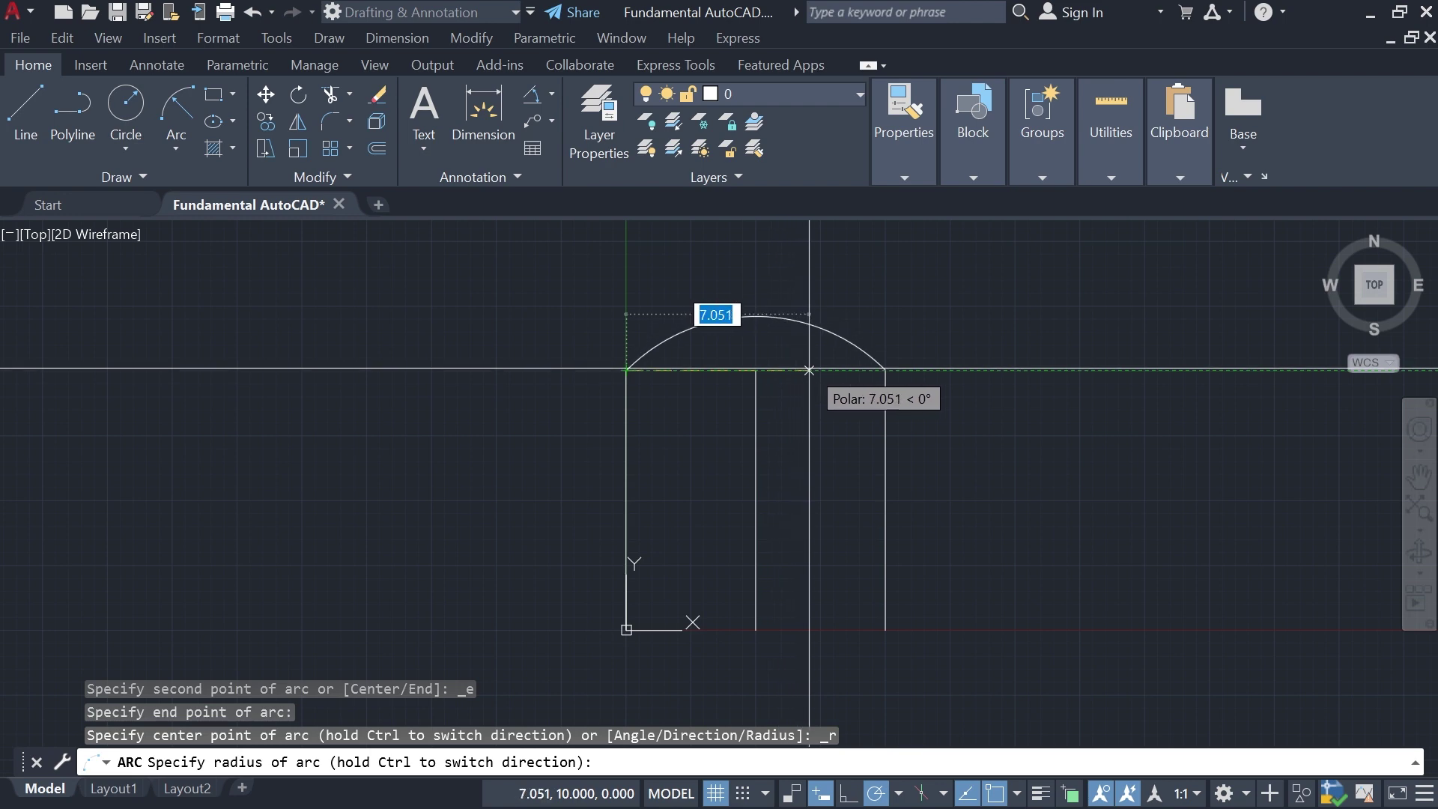
{"action": "left_click", "coordinate": [818, 370]}
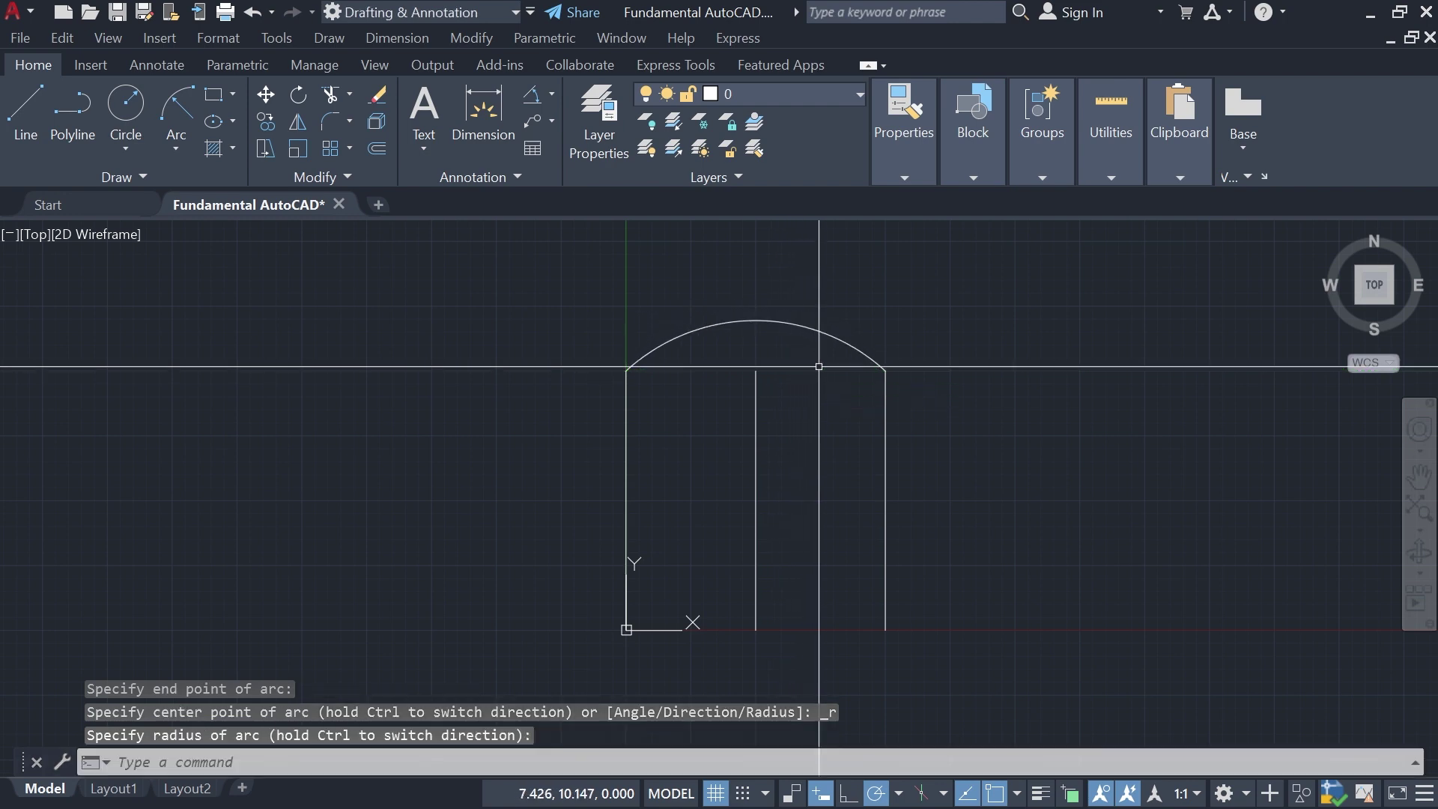
Step: Erase the shallow arc joining the tops of the outer vertical lines
{"action": "left_click", "coordinate": [905, 294]}
{"action": "left_click", "coordinate": [825, 319]}
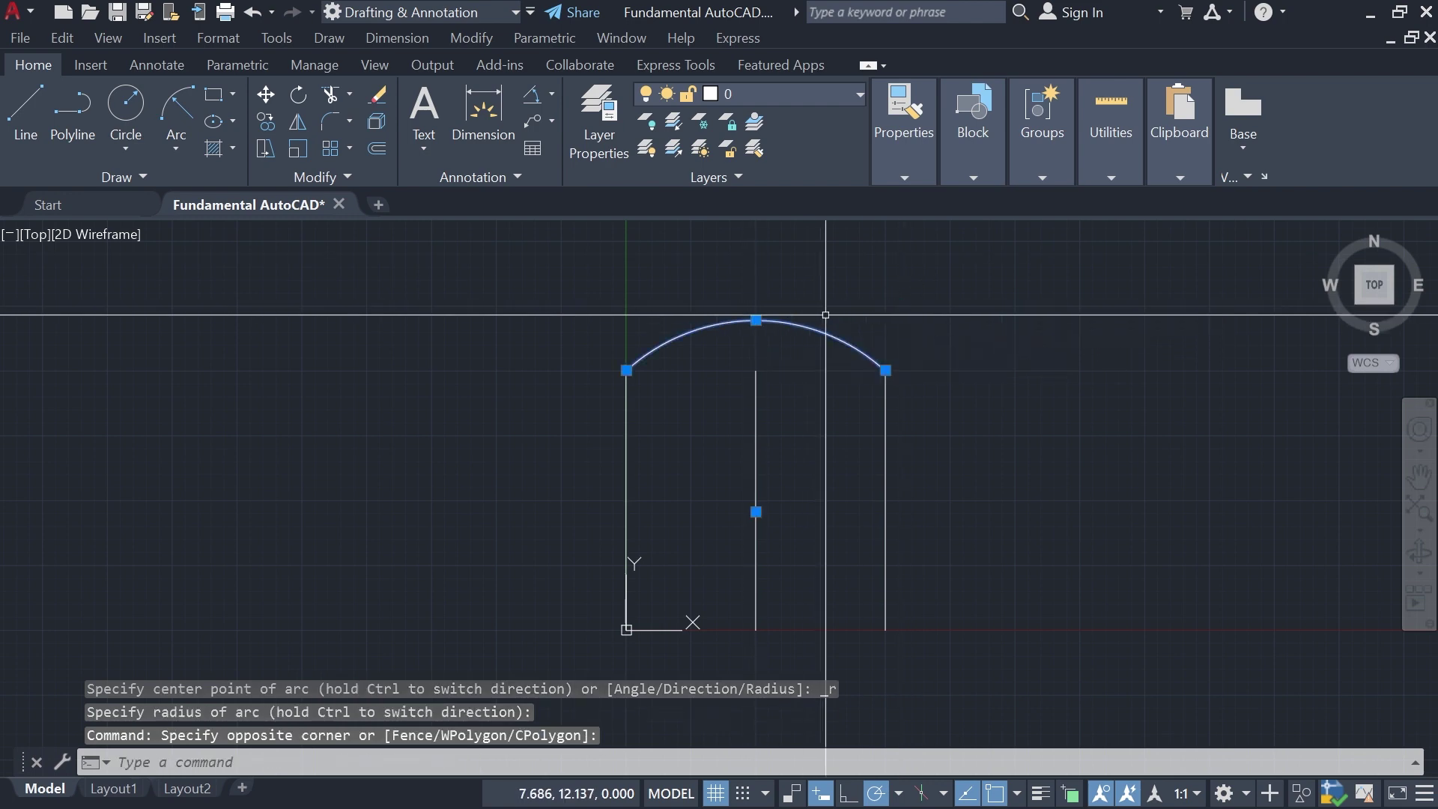
{"action": "key", "text": "Delete"}
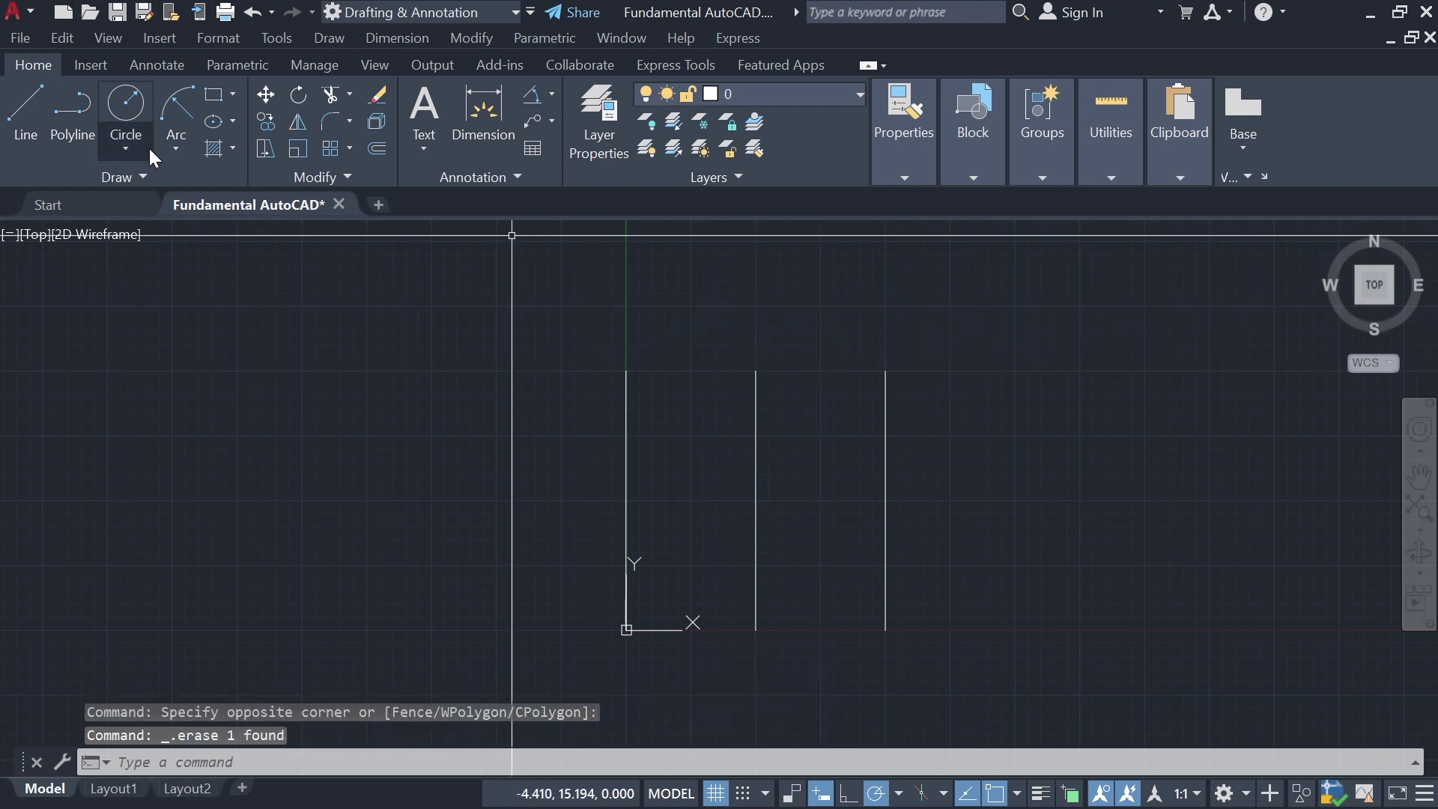
Step: Draw a Center, Start, End arc centred on the middle line's top, from the left line's top over to the right line's top, bulging upward
{"action": "key", "text": "ctrl+z"}
{"action": "left_click", "coordinate": [178, 142]}
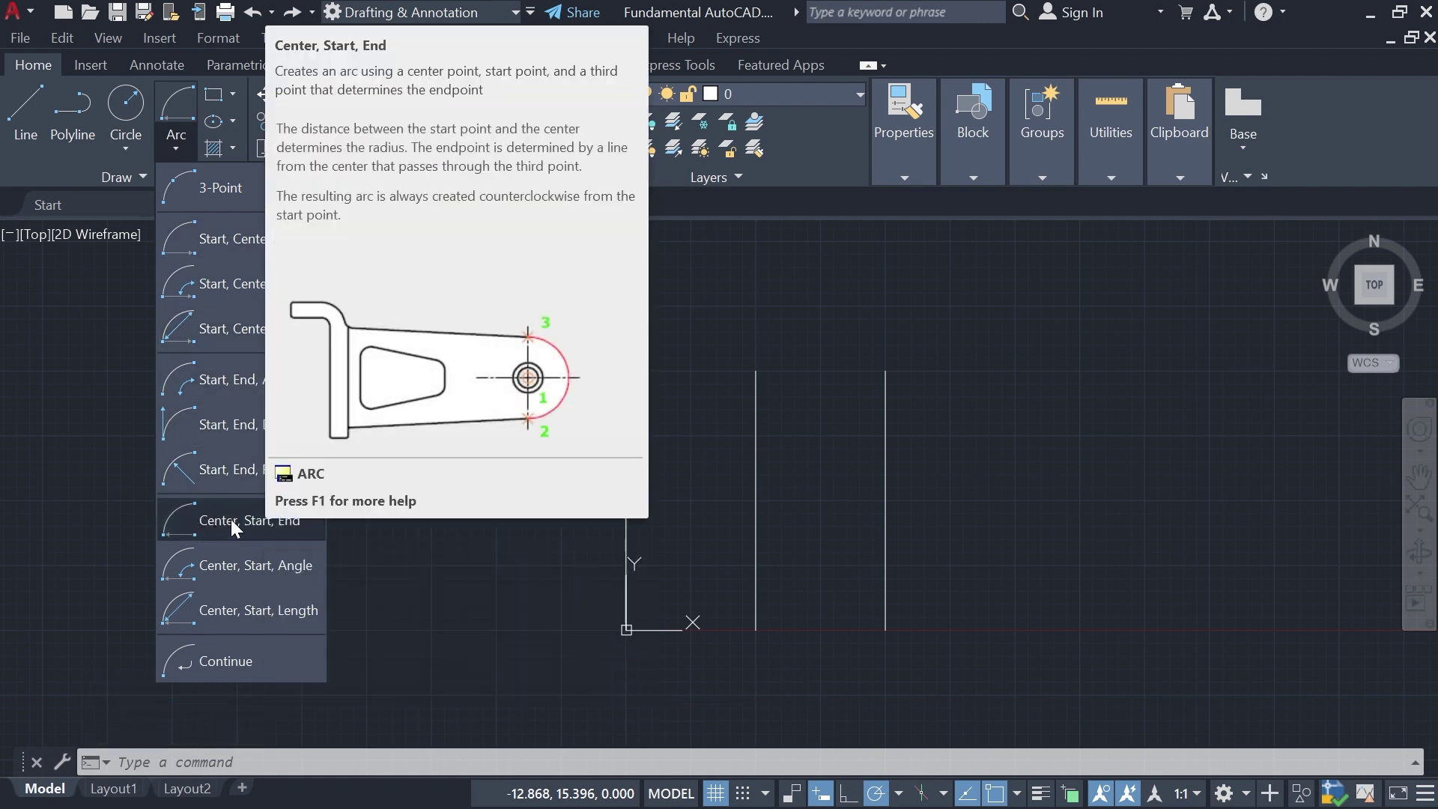
{"action": "left_click", "coordinate": [282, 523]}
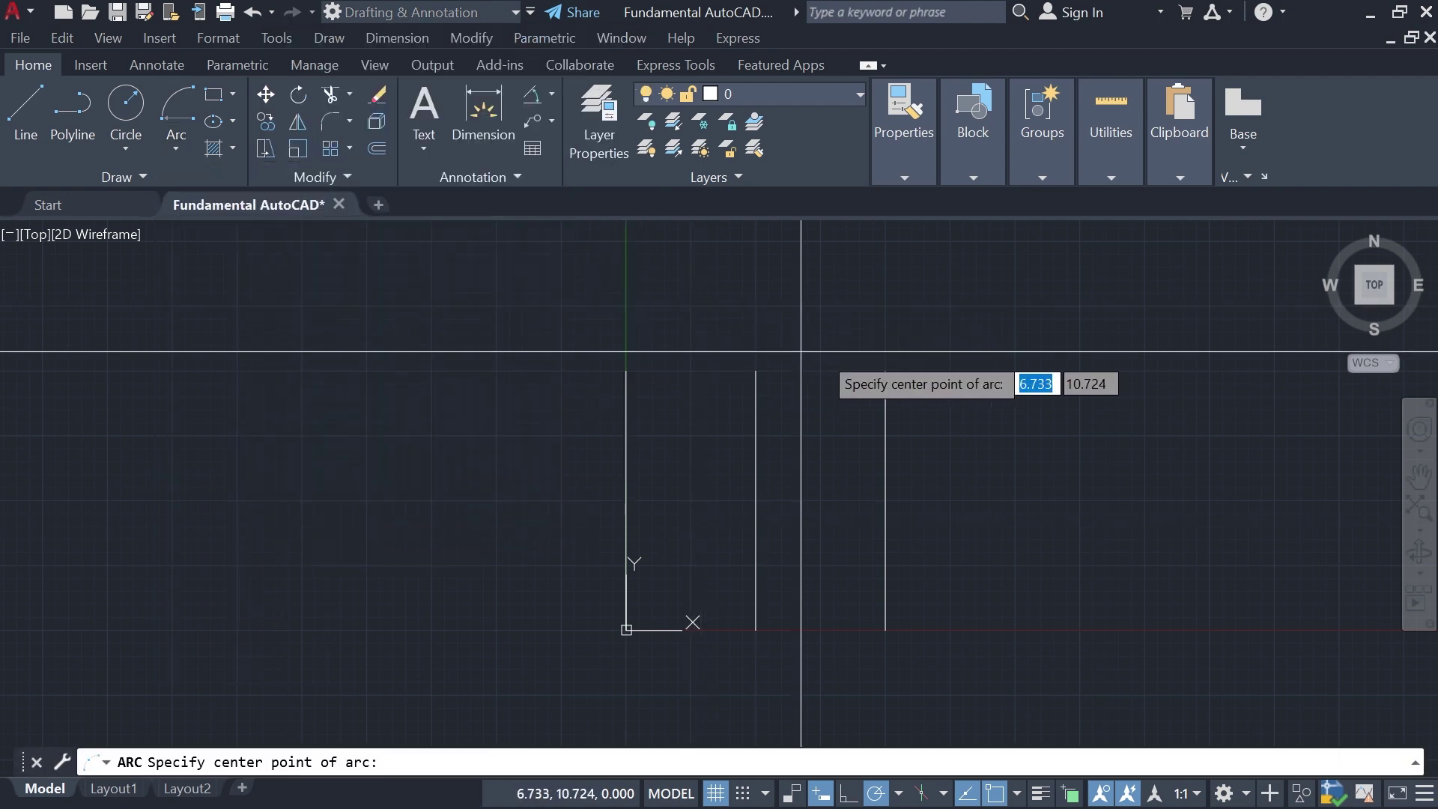
{"action": "left_click", "coordinate": [755, 370]}
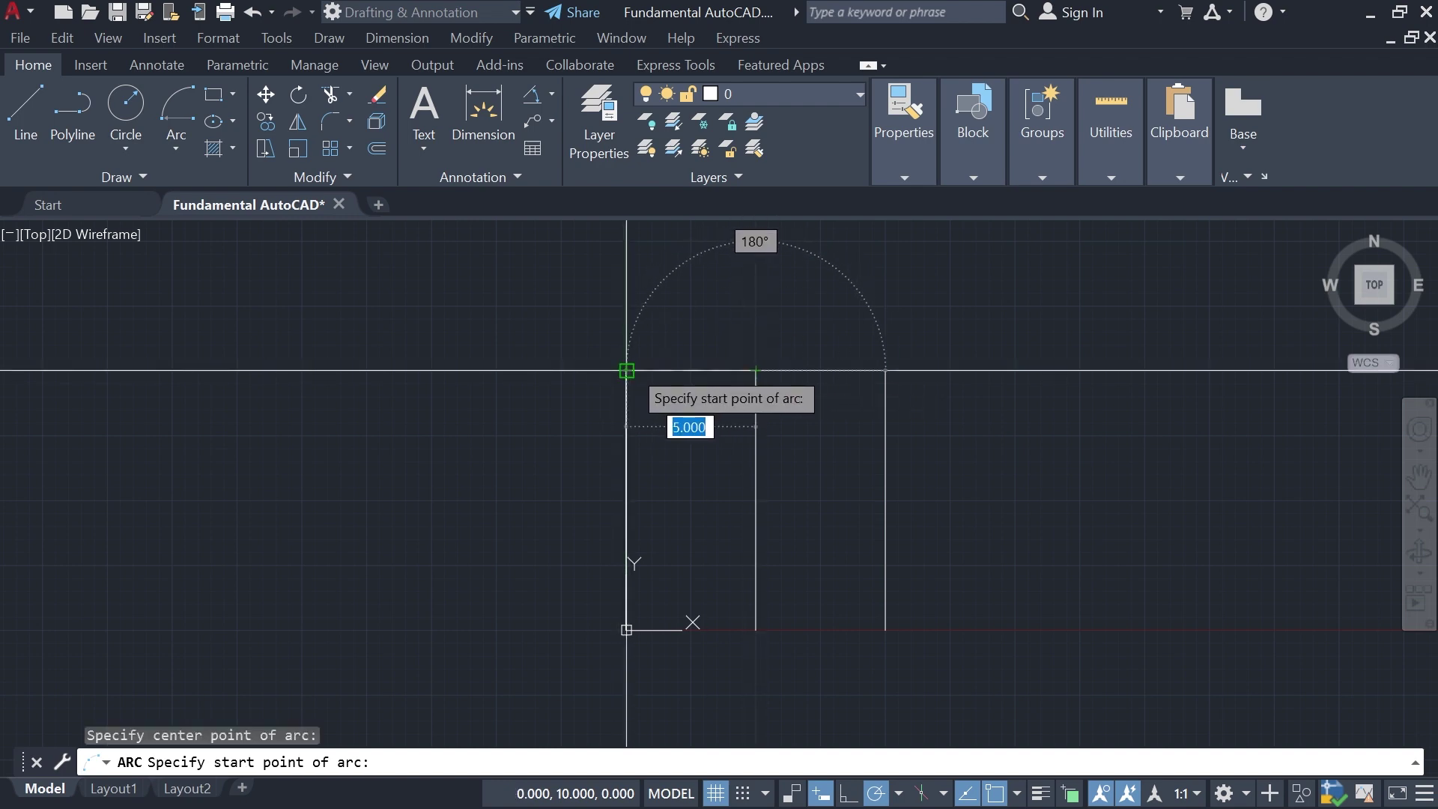
{"action": "left_click", "coordinate": [626, 370]}
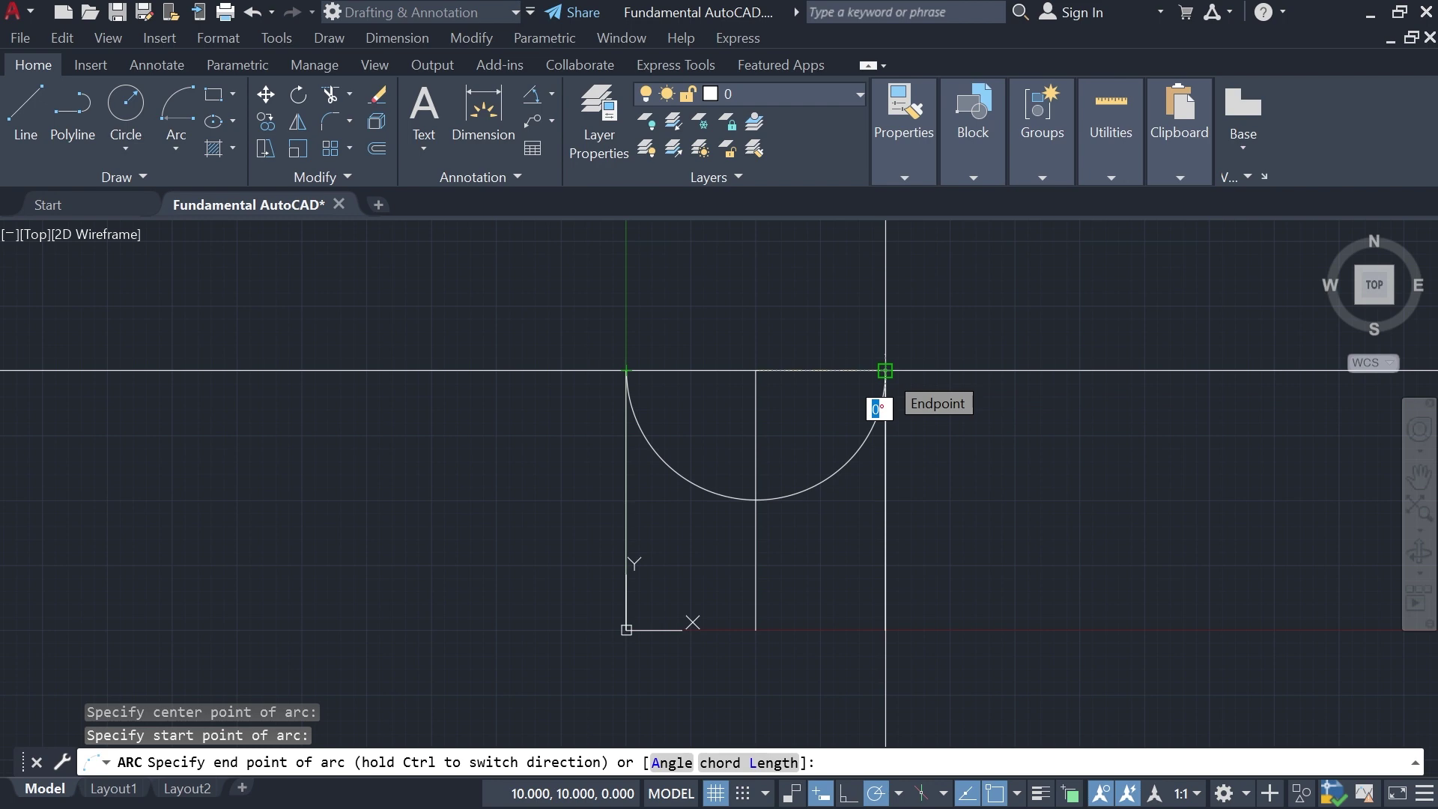
{"action": "key", "text": "ctrl"}
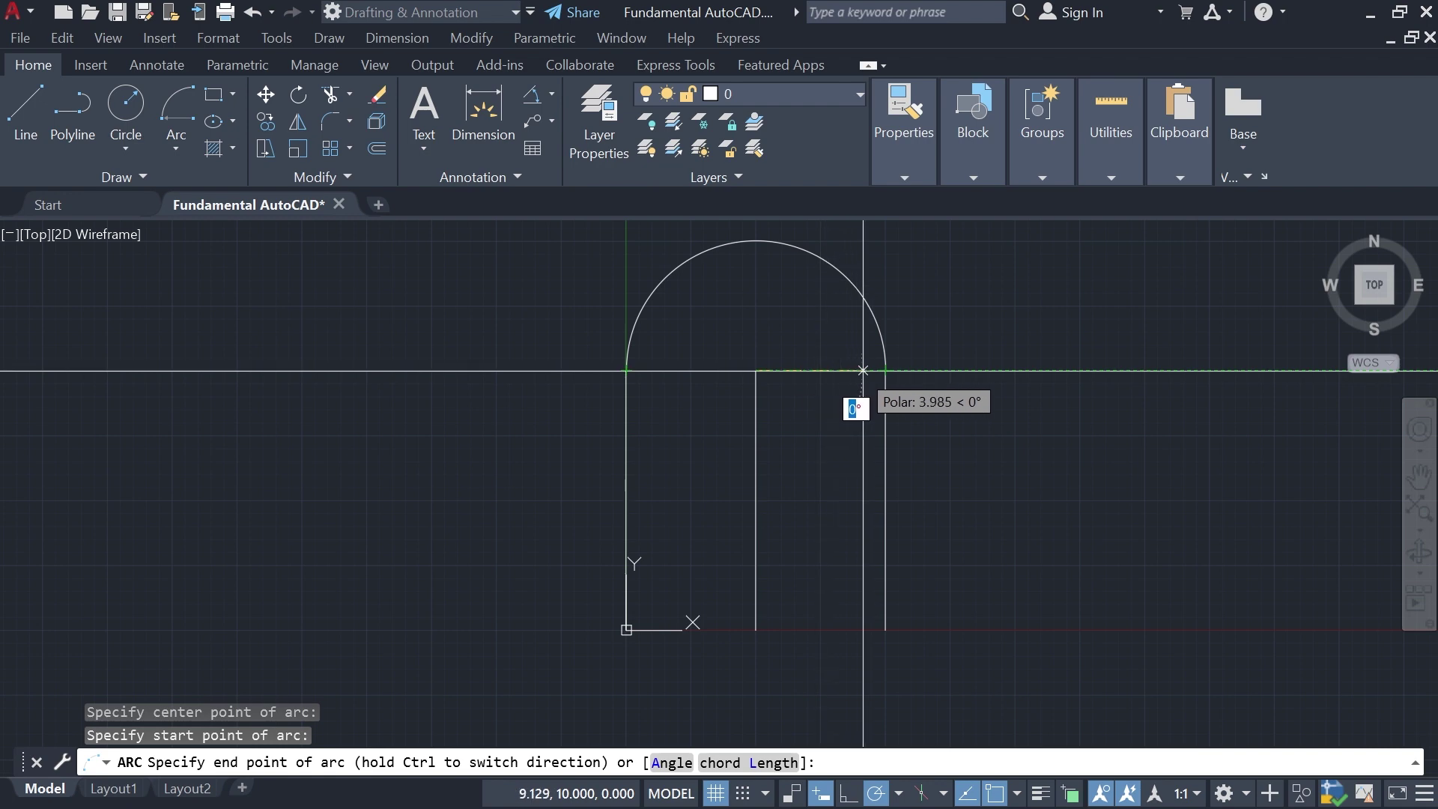
{"action": "left_click", "coordinate": [885, 370]}
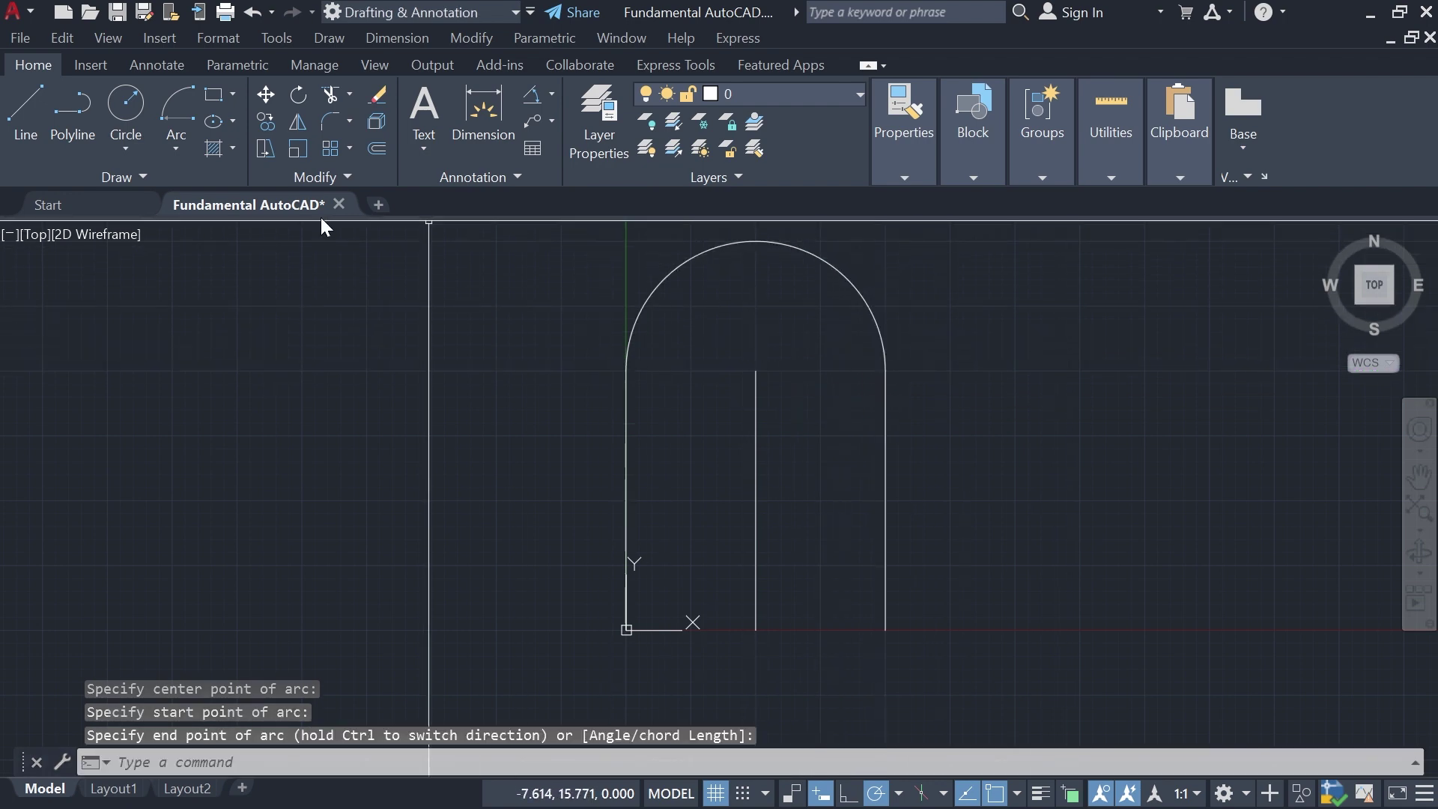
Step: Erase the arc together with the three vertical lines
{"action": "left_click", "coordinate": [178, 146]}
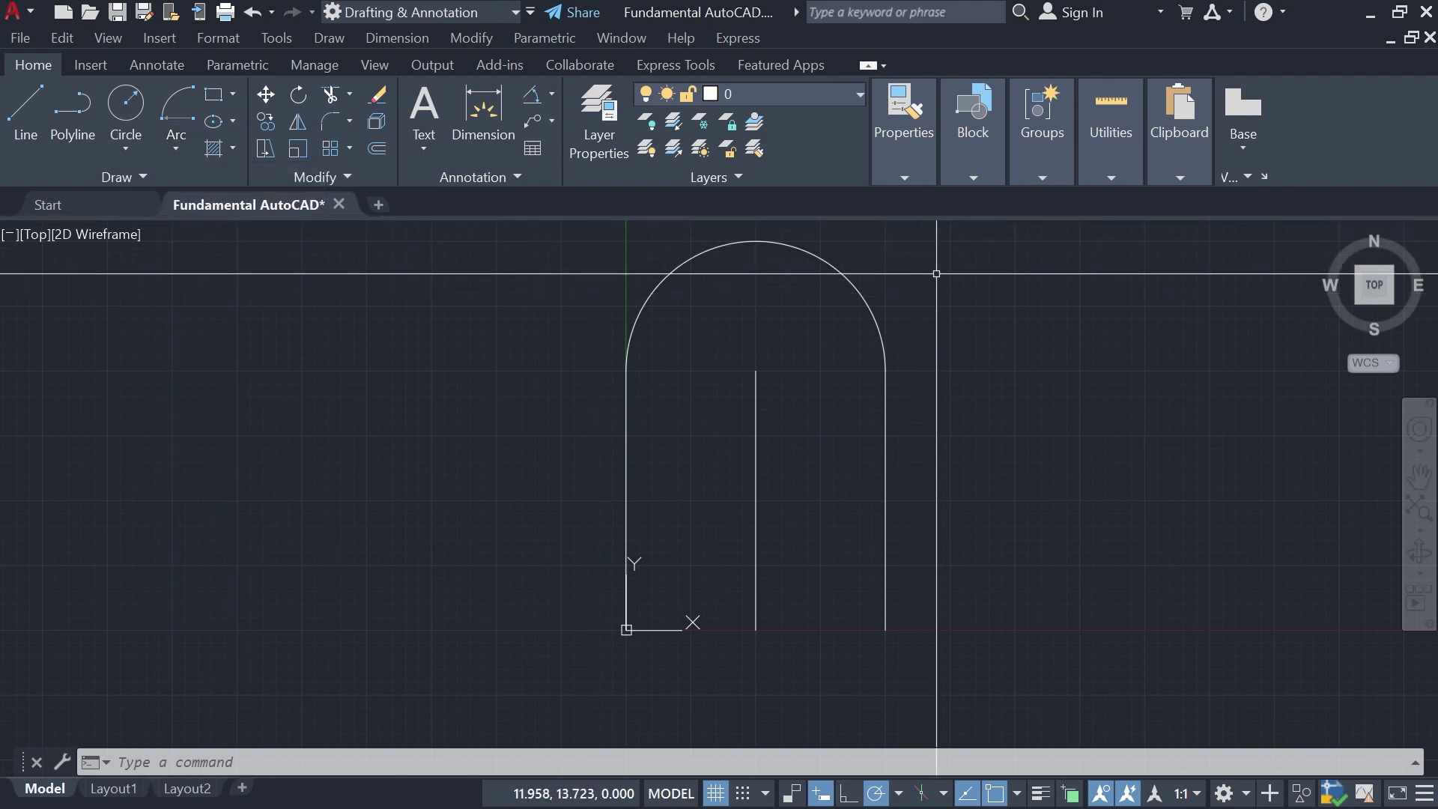
{"action": "left_click", "coordinate": [977, 226]}
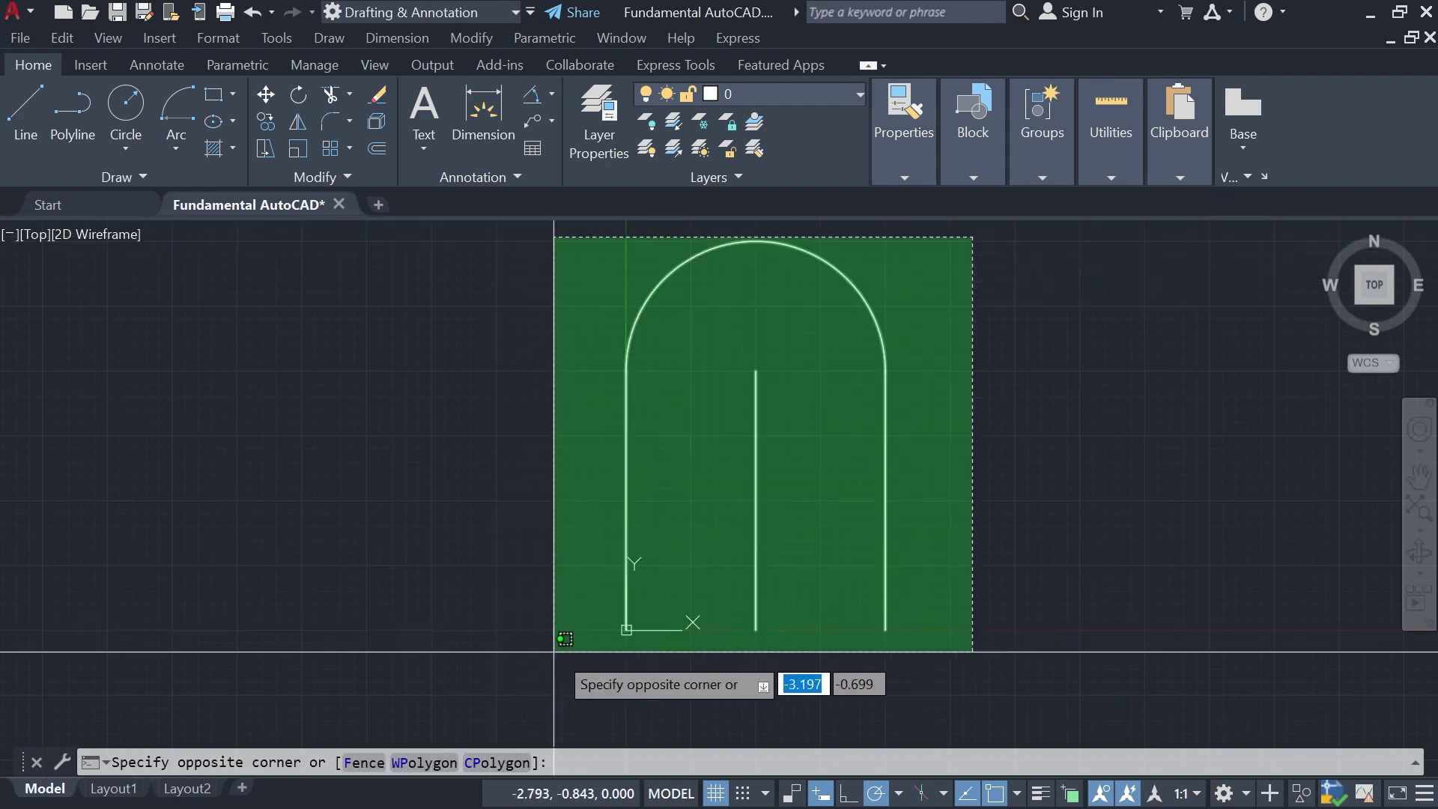
{"action": "left_click", "coordinate": [556, 711]}
{"action": "key", "text": "Delete"}
{"action": "middle_click_drag", "start_coordinate": [870, 404], "coordinate": [780, 366]}
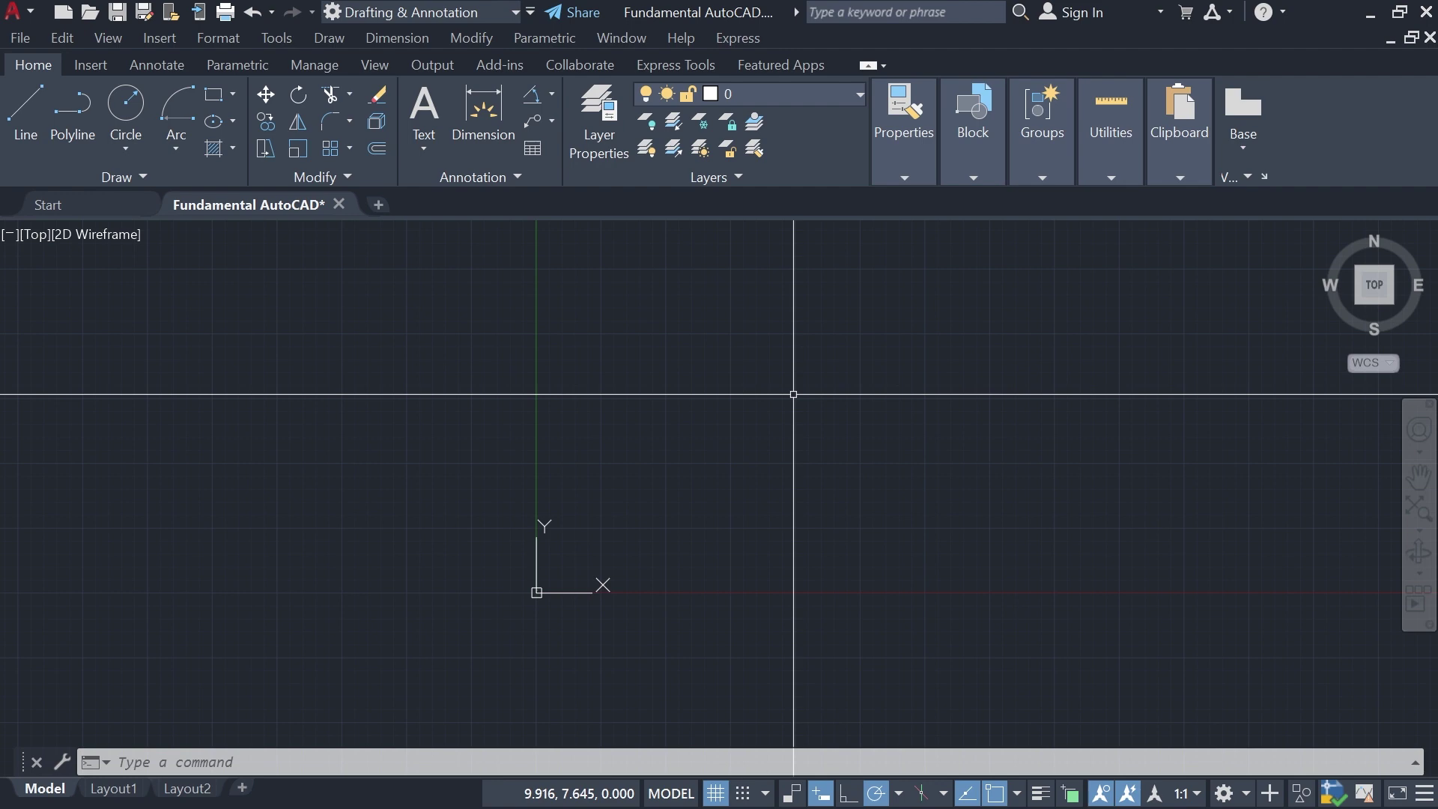
{"action": "key", "text": "Return"}
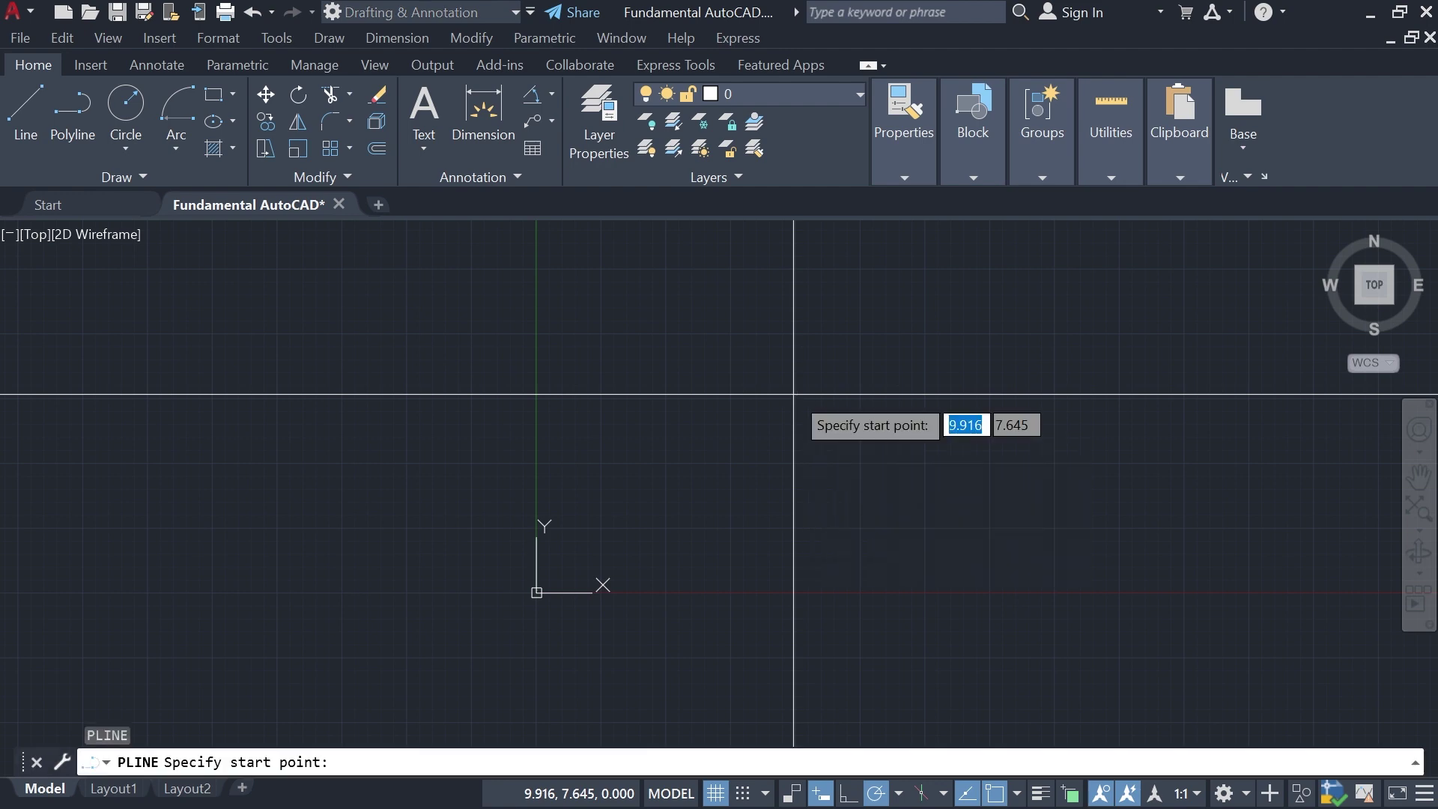
{"action": "key", "text": "Escape"}
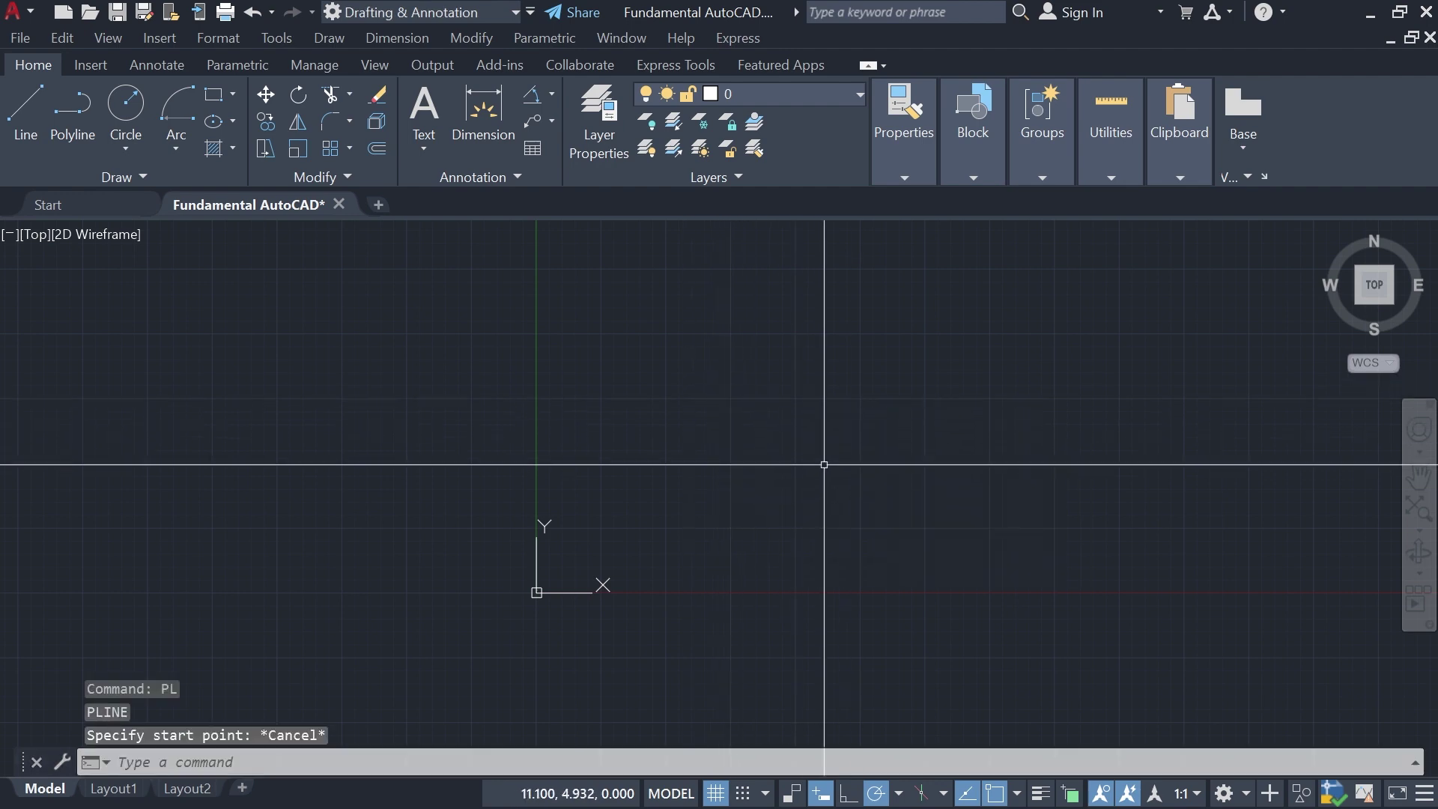
{"action": "middle_click_drag", "start_coordinate": [783, 473], "coordinate": [781, 473]}
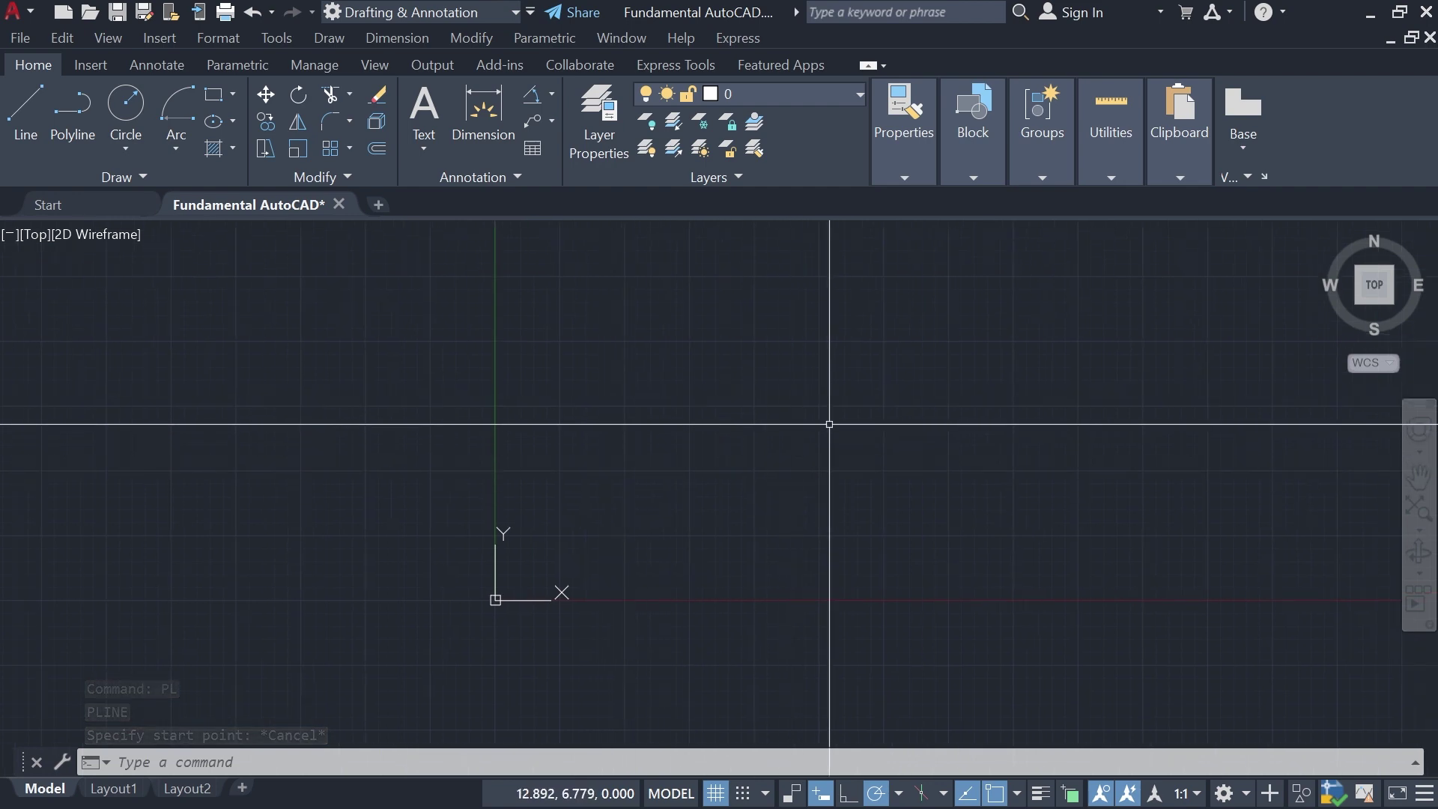
Step: Draw connected lines from 0,0: 10 units horizontally to the right and 10 units vertically up
{"action": "left_click", "coordinate": [25, 112]}
{"action": "type", "text": "0,0"}
{"action": "key", "text": "Return"}
{"action": "type", "text": "10"}
{"action": "key", "text": "Return"}
{"action": "type", "text": "10"}
{"action": "key", "text": "Return"}
{"action": "key", "text": "Escape"}
Step: Shift only the vertical line to the right by its midpoint grip, and undo the move
{"action": "middle_click_drag", "start_coordinate": [833, 396], "coordinate": [862, 370]}
{"action": "scroll", "coordinate": [862, 370], "scroll_direction": "down", "scroll_amount": 2}
{"action": "left_click", "coordinate": [862, 371]}
{"action": "scroll", "coordinate": [884, 414], "scroll_direction": "up", "scroll_amount": 2}
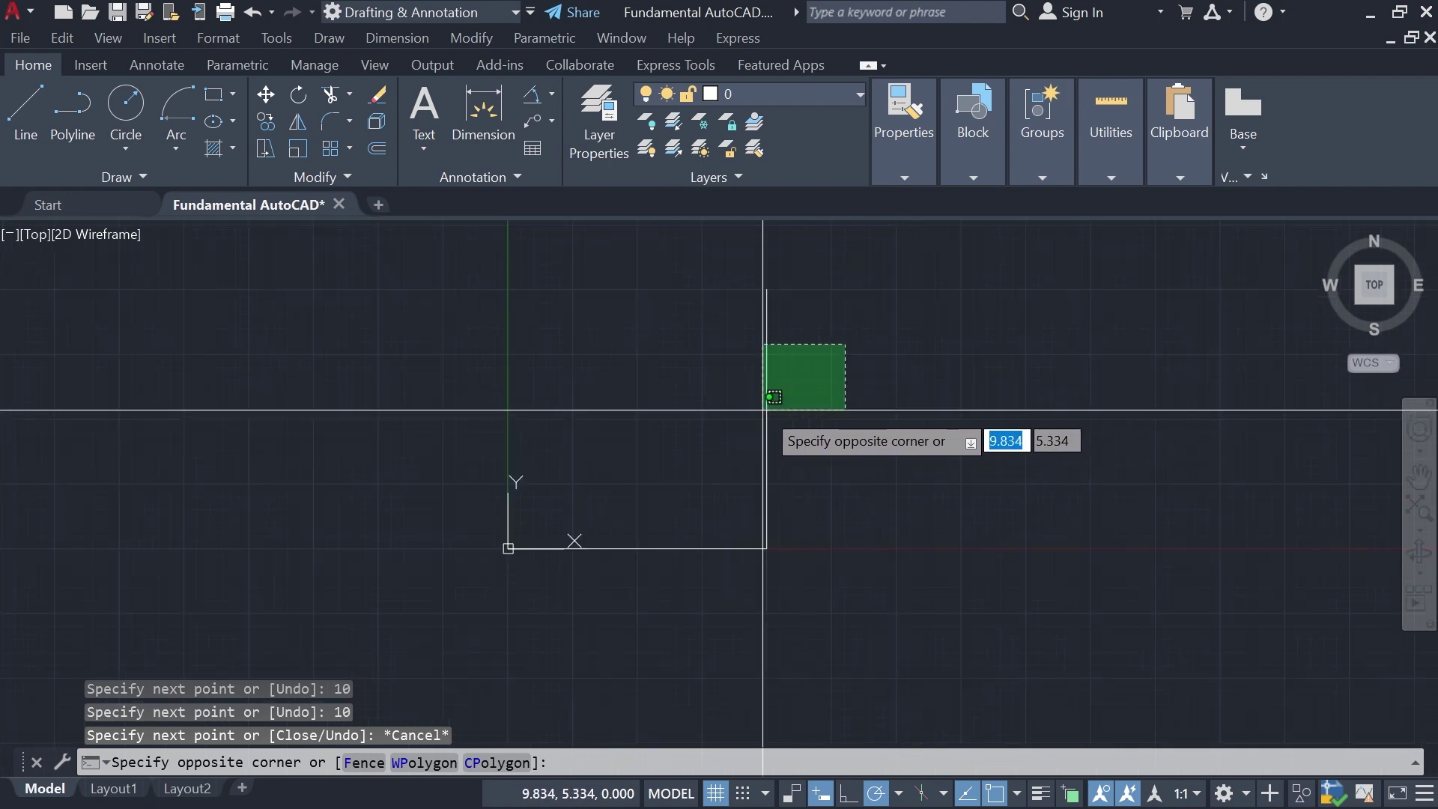
{"action": "left_click", "coordinate": [764, 409]}
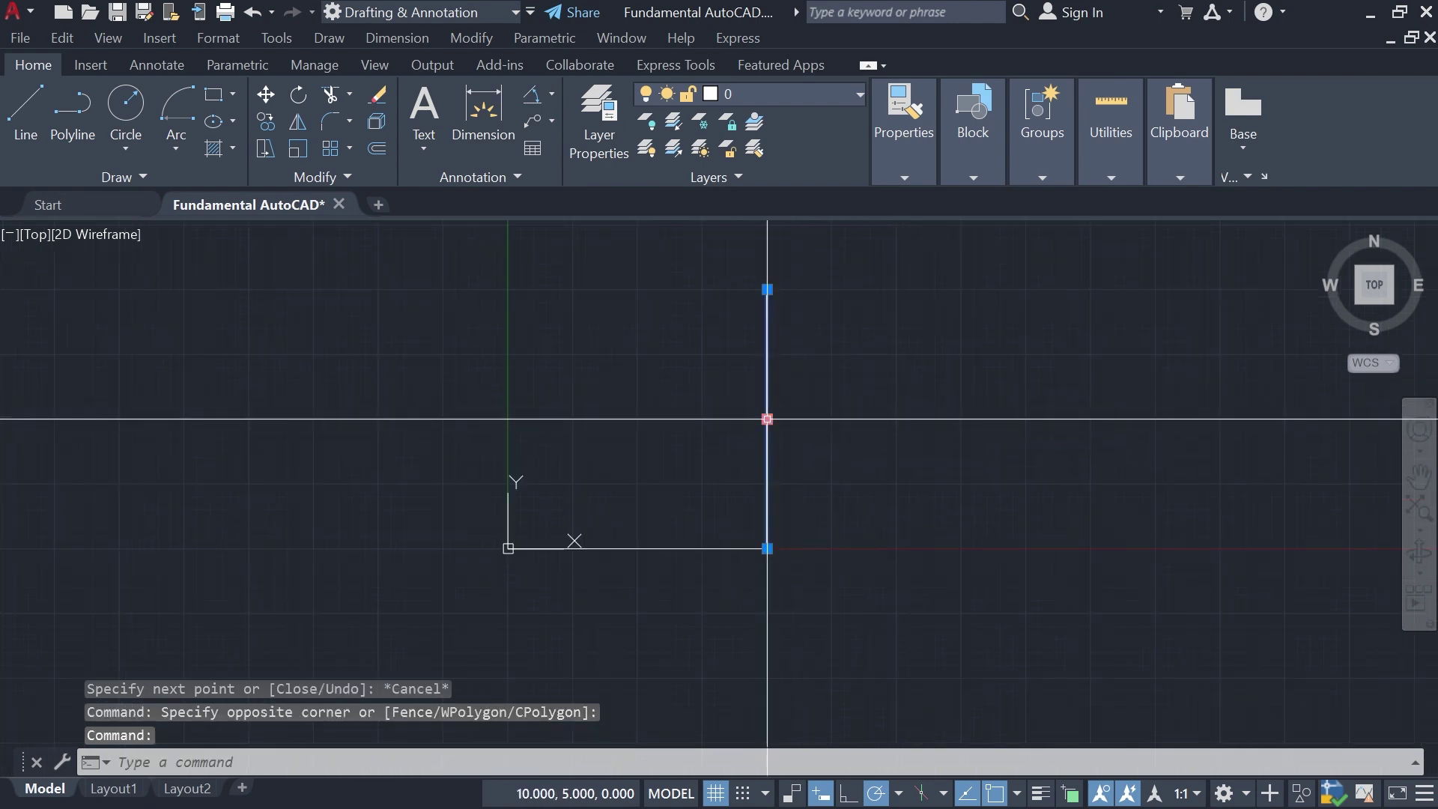
{"action": "left_click", "coordinate": [767, 418]}
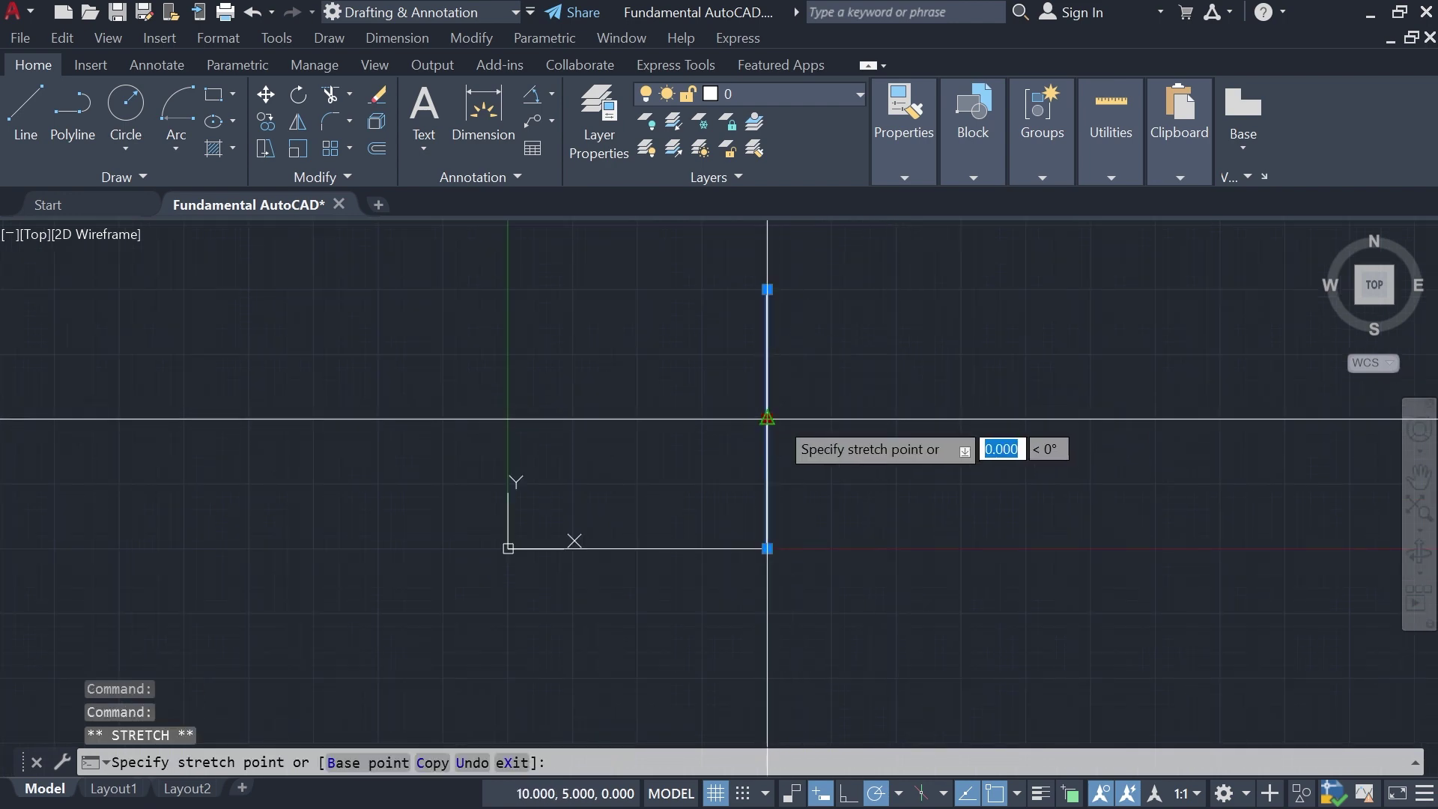
{"action": "left_click", "coordinate": [825, 419]}
{"action": "key", "text": "Escape"}
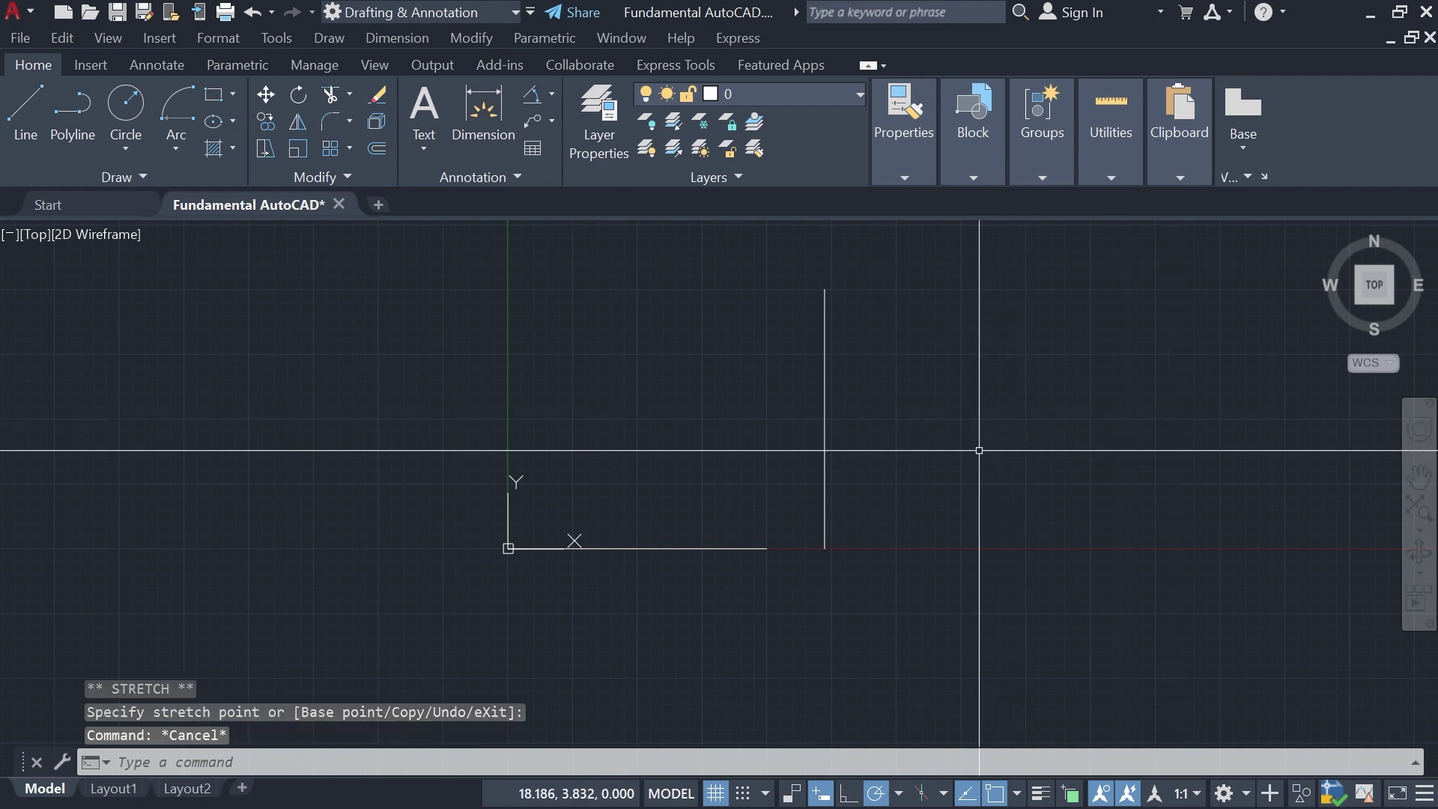
{"action": "key", "text": "ctrl+z"}
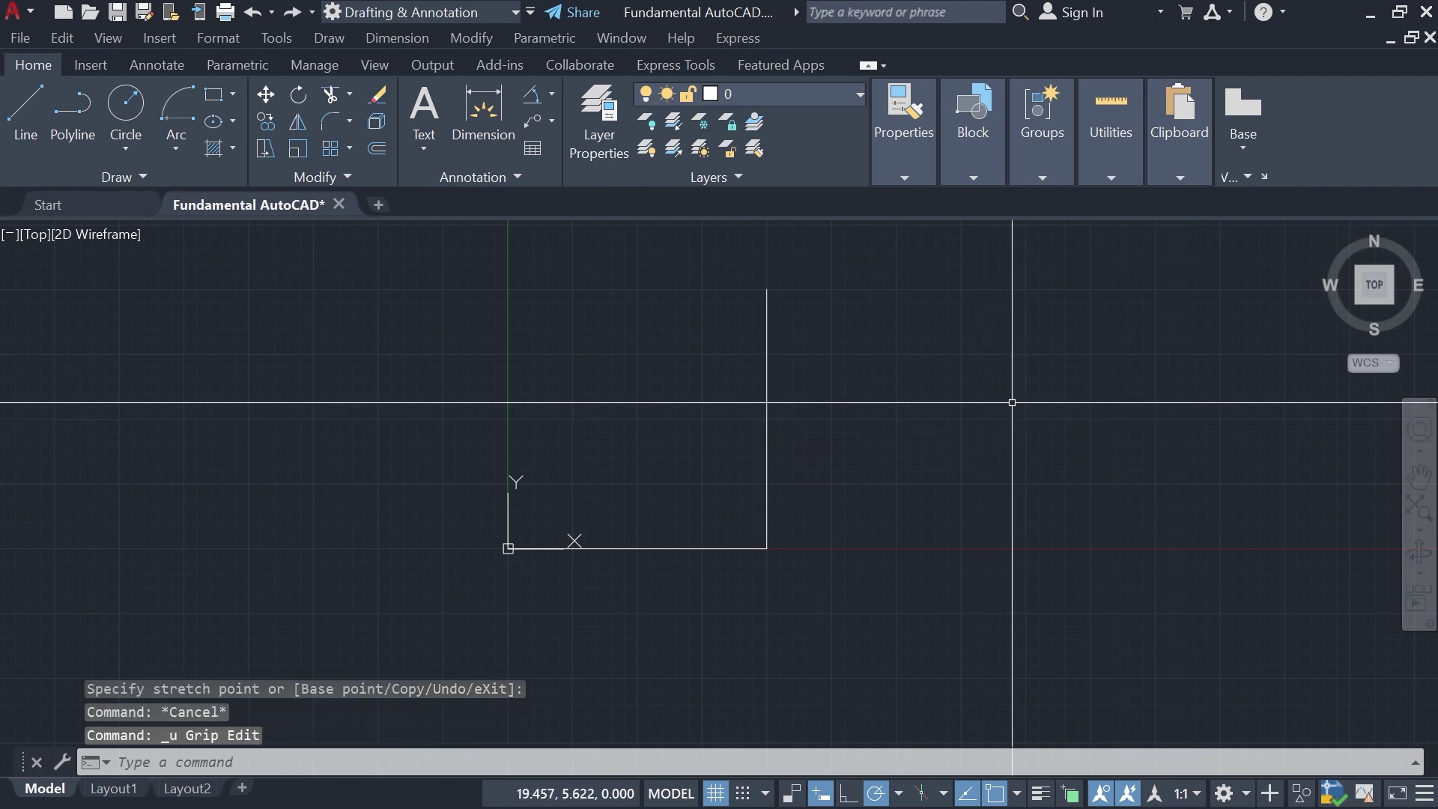
Step: Draw a polyline starting at 15,0 with a 10-unit segment to the right and a 10-unit segment up
{"action": "type", "text": "pl"}
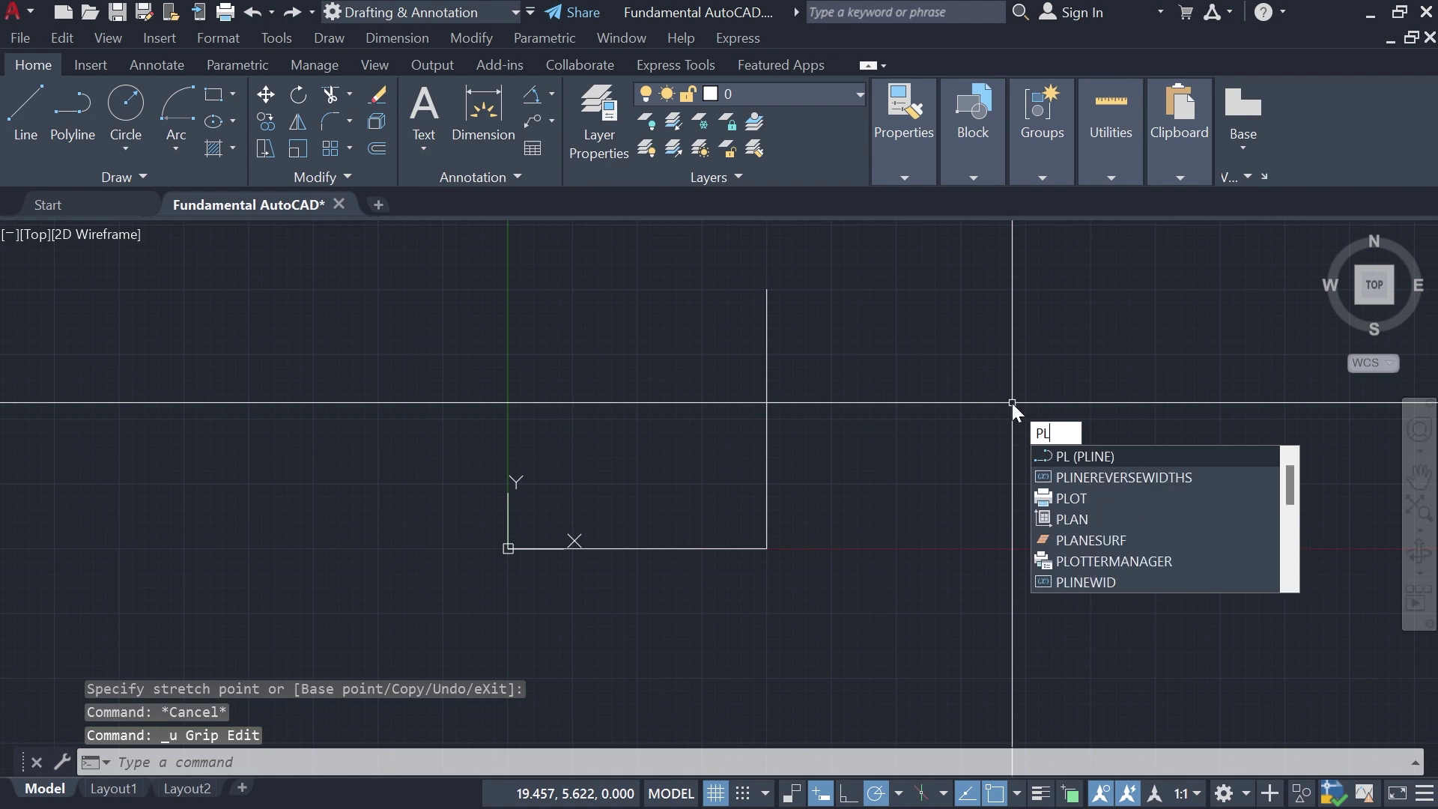
{"action": "key", "text": "Return"}
{"action": "middle_click_drag", "start_coordinate": [1011, 403], "coordinate": [821, 447]}
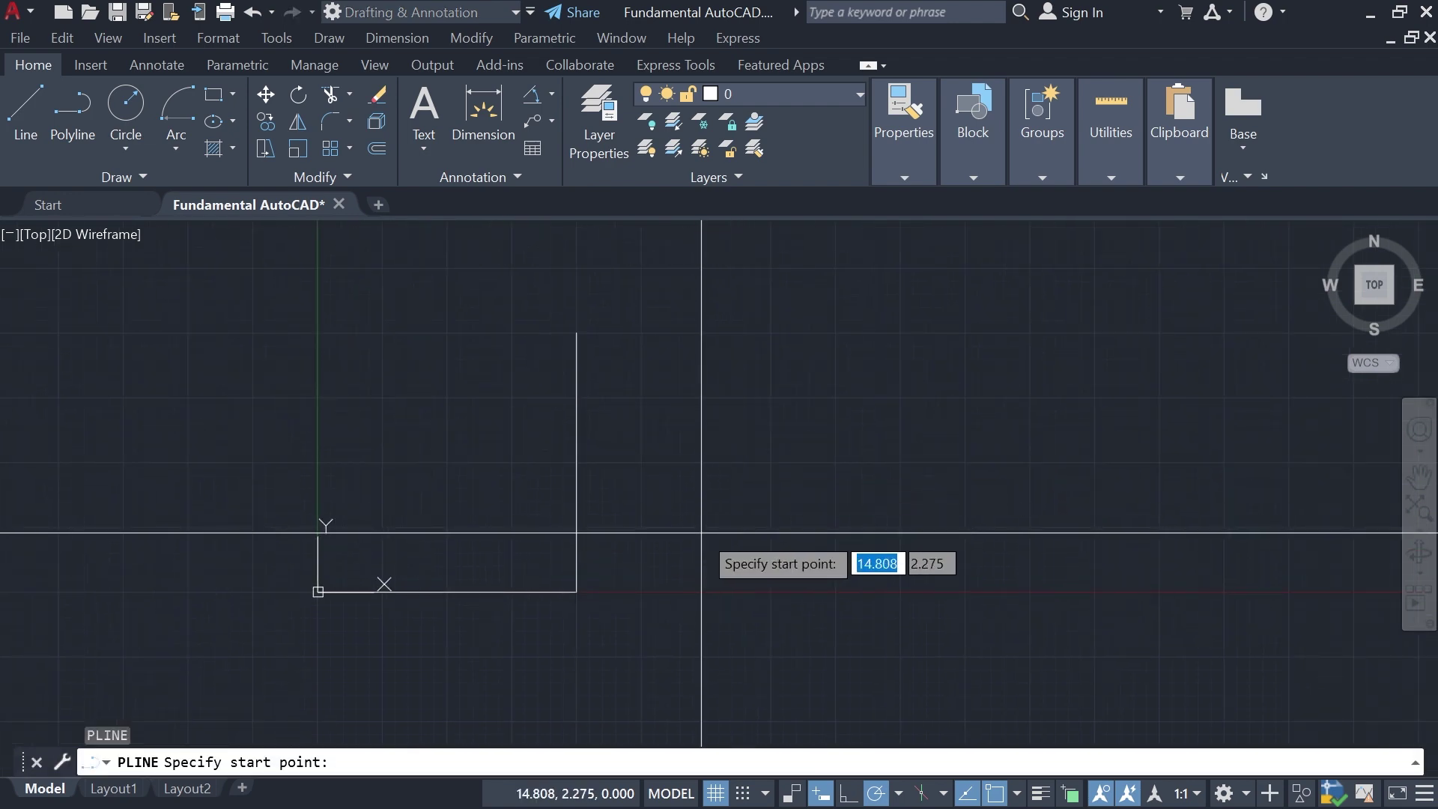
{"action": "key", "text": "Return"}
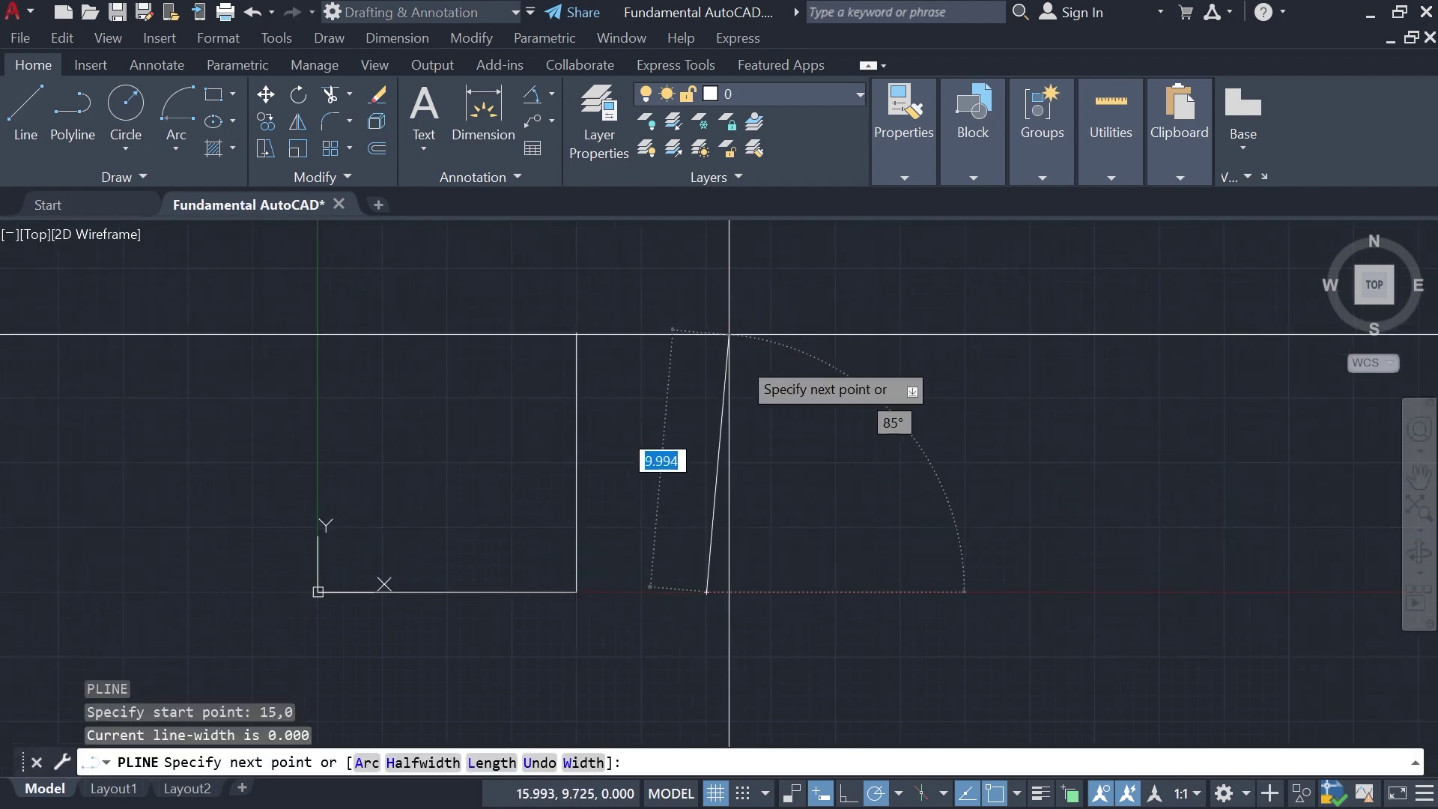
{"action": "type", "text": "10"}
{"action": "key", "text": "Return"}
{"action": "key", "text": "ctrl+z"}
{"action": "type", "text": "10"}
{"action": "key", "text": "Return"}
{"action": "type", "text": "10"}
{"action": "key", "text": "Return"}
{"action": "key", "text": "Escape"}
Step: Move the L-shaped polyline up and to the left using its corner as base point, and undo the move
{"action": "left_click", "coordinate": [1018, 418]}
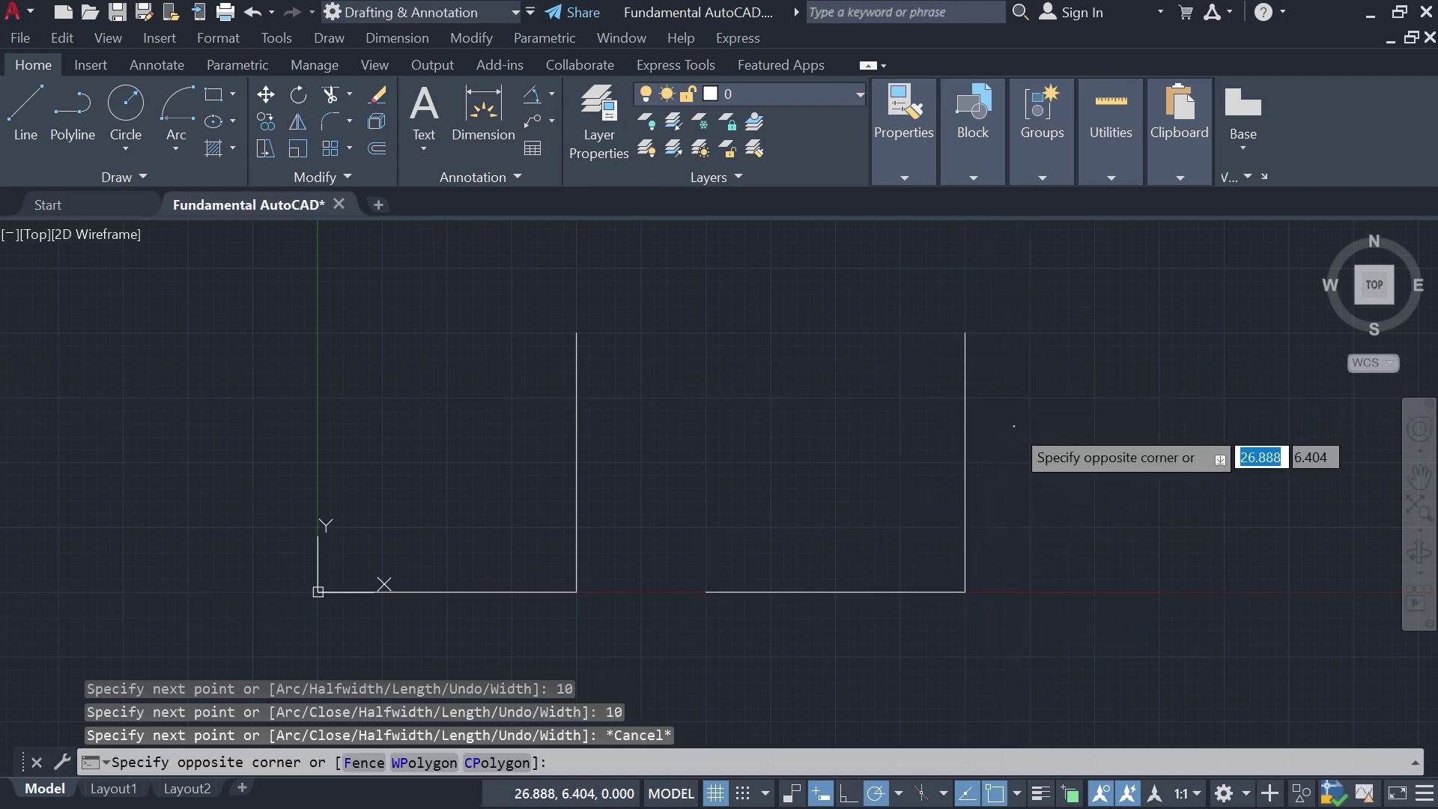
{"action": "left_click", "coordinate": [884, 578]}
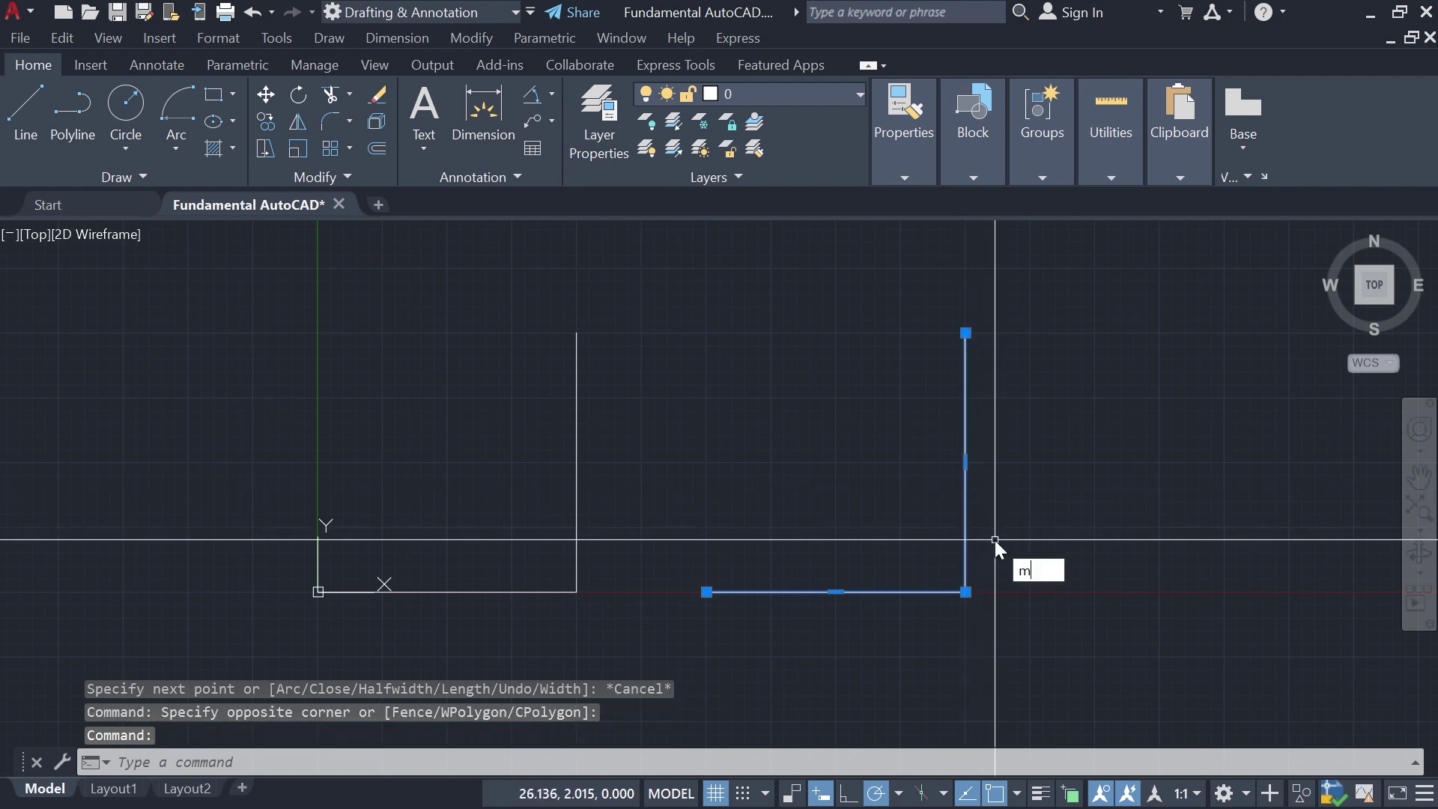
{"action": "key", "text": "Return"}
{"action": "left_click", "coordinate": [966, 591]}
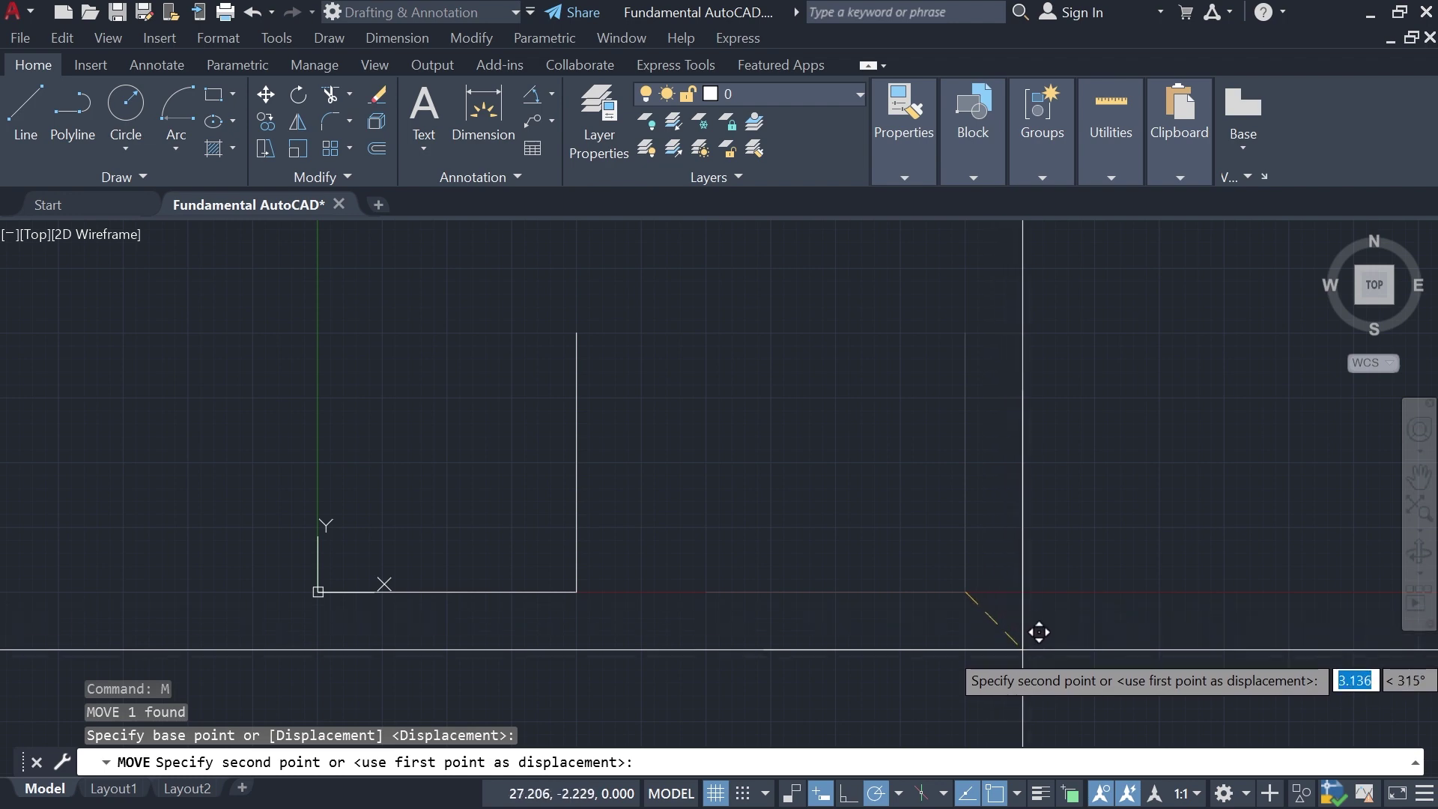
{"action": "left_click", "coordinate": [899, 524]}
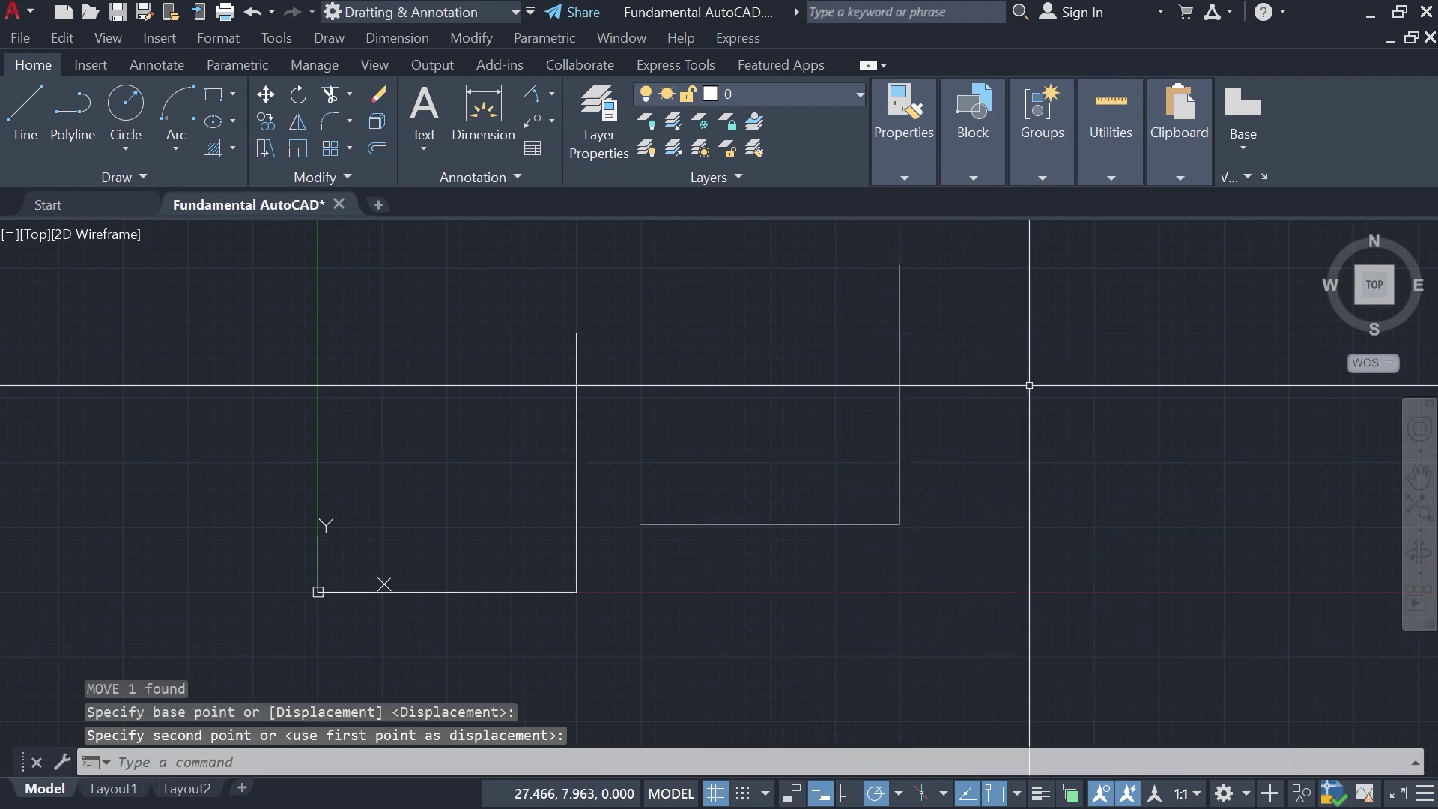
{"action": "key", "text": "ctrl+z"}
{"action": "middle_click_drag", "start_coordinate": [730, 498], "coordinate": [827, 462]}
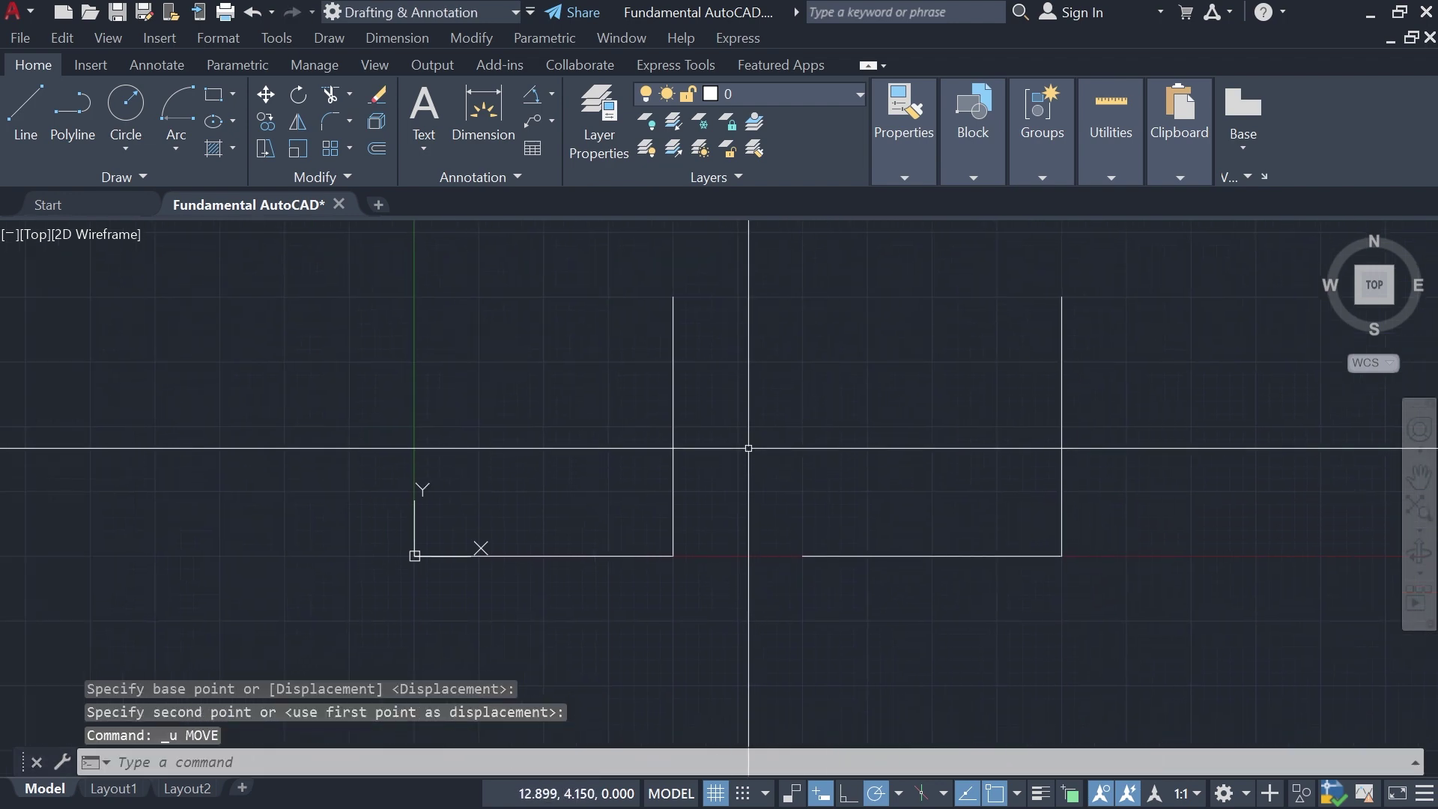
{"action": "left_click", "coordinate": [712, 516]}
{"action": "key", "text": "Escape"}
{"action": "middle_click_drag", "start_coordinate": [776, 463], "coordinate": [673, 500]}
{"action": "scroll", "coordinate": [673, 500], "scroll_direction": "down", "scroll_amount": 1}
{"action": "scroll", "coordinate": [729, 497], "scroll_direction": "up", "scroll_amount": 1}
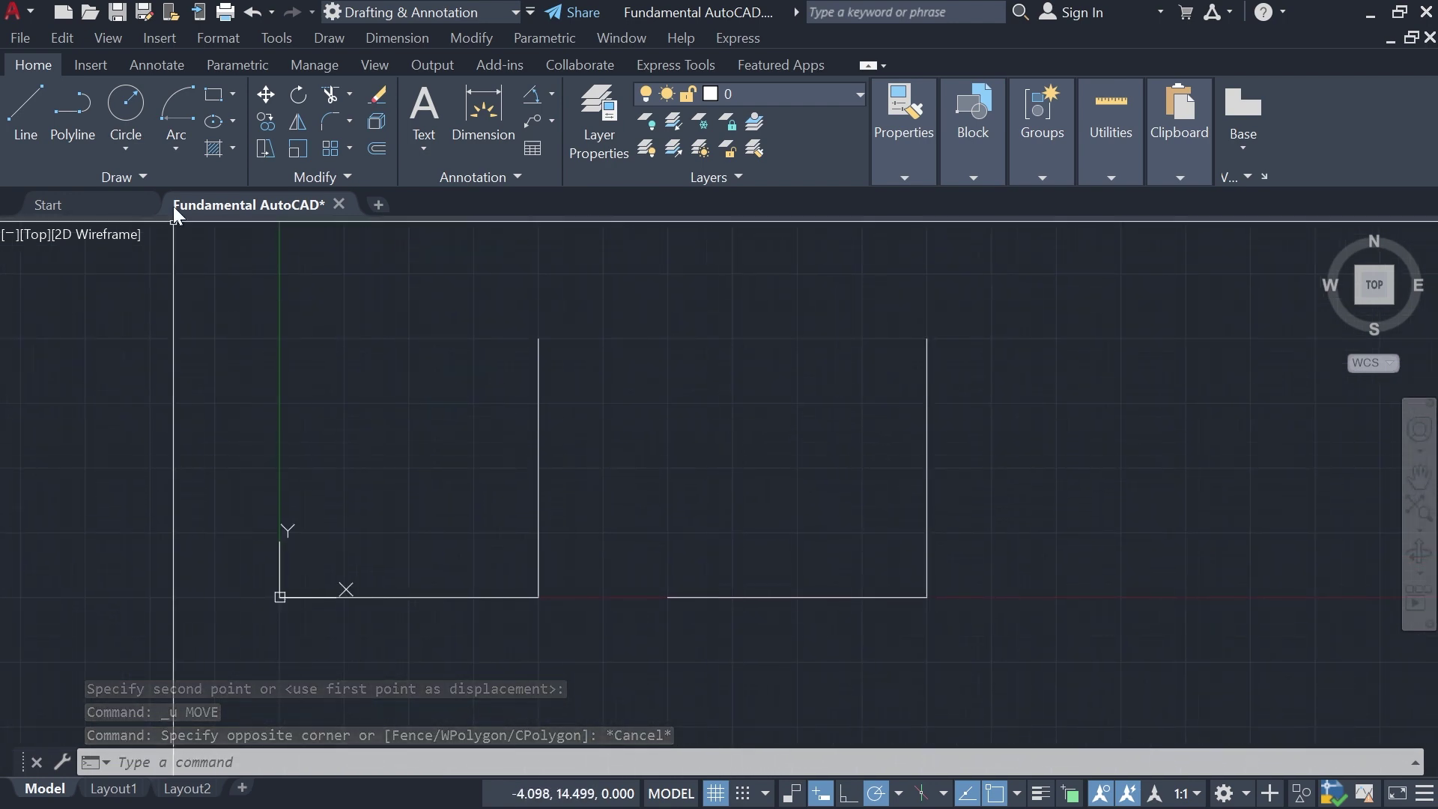
{"action": "left_click", "coordinate": [25, 136]}
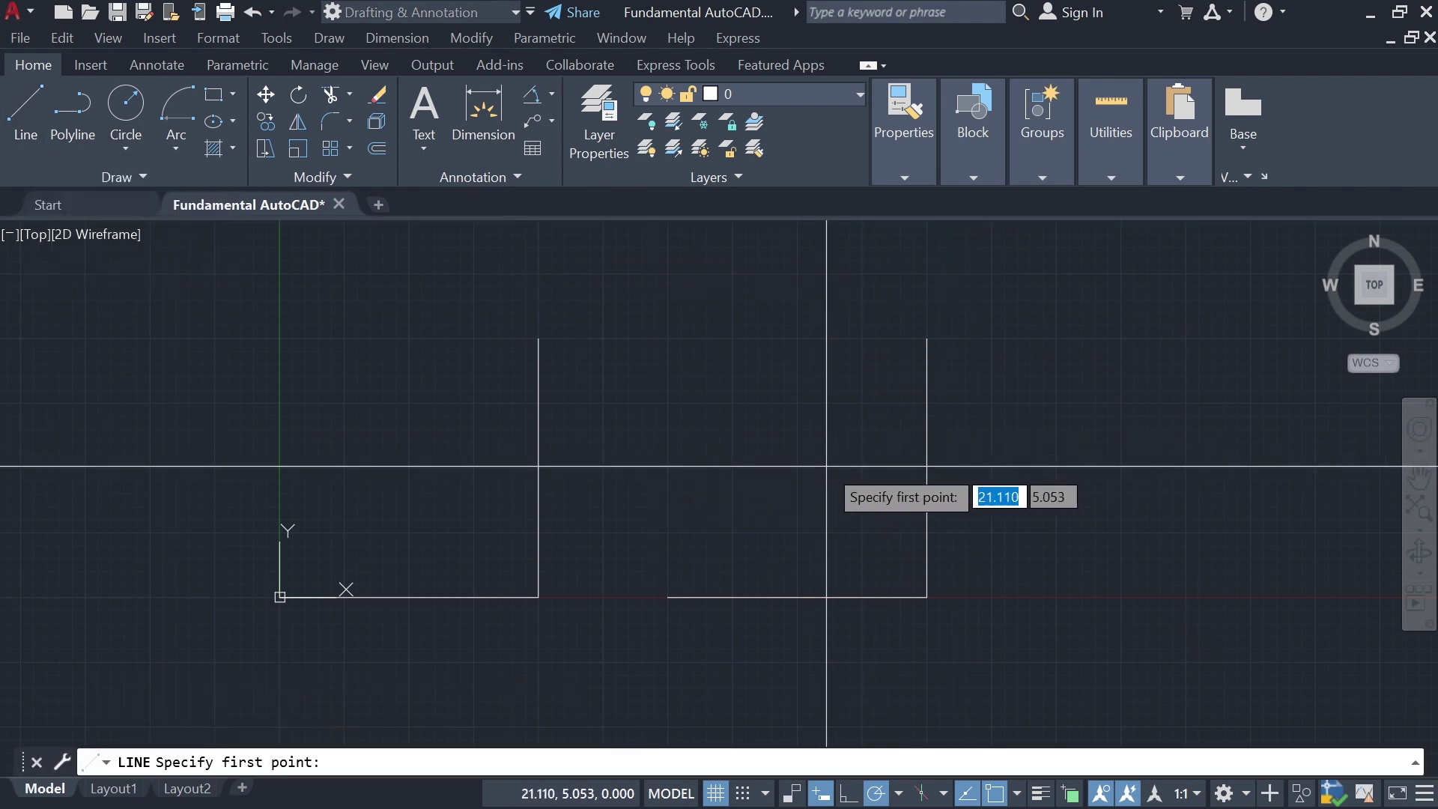
{"action": "key", "text": "Escape"}
{"action": "mouse_move", "coordinate": [613, 460]}
{"action": "middle_mouse_down"}
{"action": "mouse_move", "coordinate": [787, 356]}
{"action": "mouse_move", "coordinate": [762, 477]}
{"action": "middle_mouse_up"}
{"action": "scroll", "coordinate": [783, 367], "scroll_direction": "down", "scroll_amount": 1}
{"action": "left_click", "coordinate": [84, 135]}
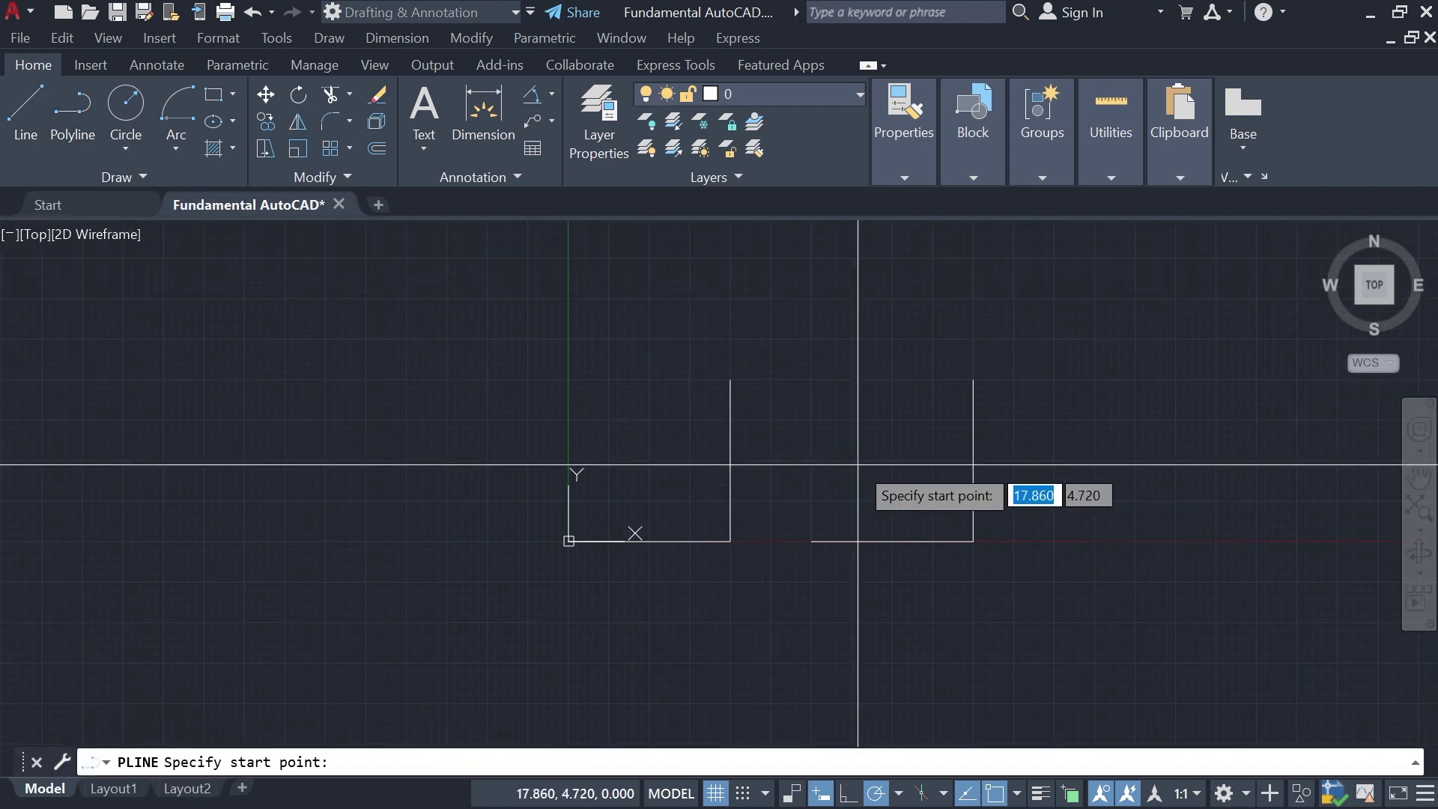
{"action": "key", "text": "Escape"}
Step: Erase both L-shapes, the two separate lines and the polyline
{"action": "left_click", "coordinate": [1090, 338]}
{"action": "left_click", "coordinate": [445, 616]}
{"action": "key", "text": "Delete"}
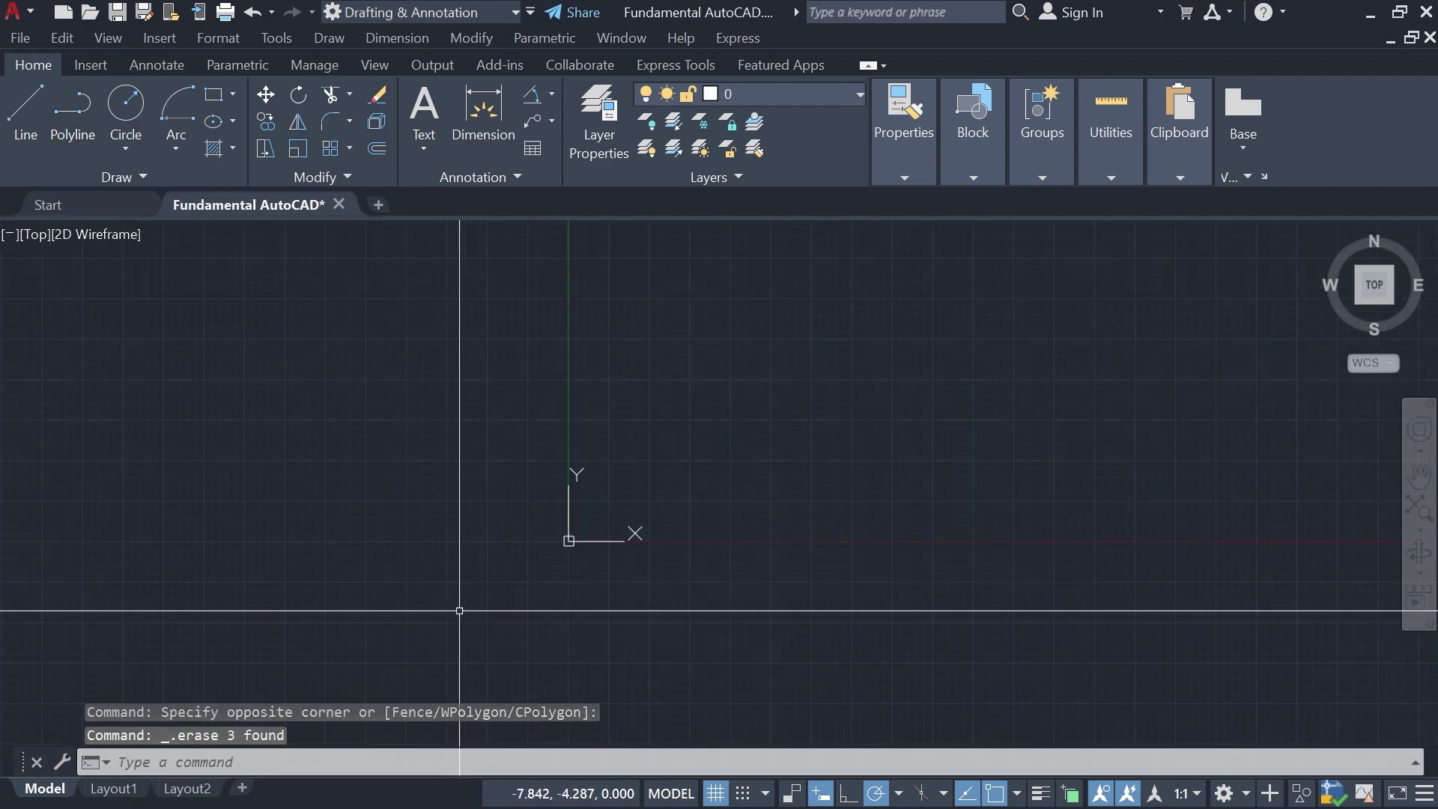
Step: Draw a closed square polyline from 0,0 with 10-unit sides going right, up and left, finishing with the Close option
{"action": "middle_click_drag", "start_coordinate": [824, 576], "coordinate": [832, 585]}
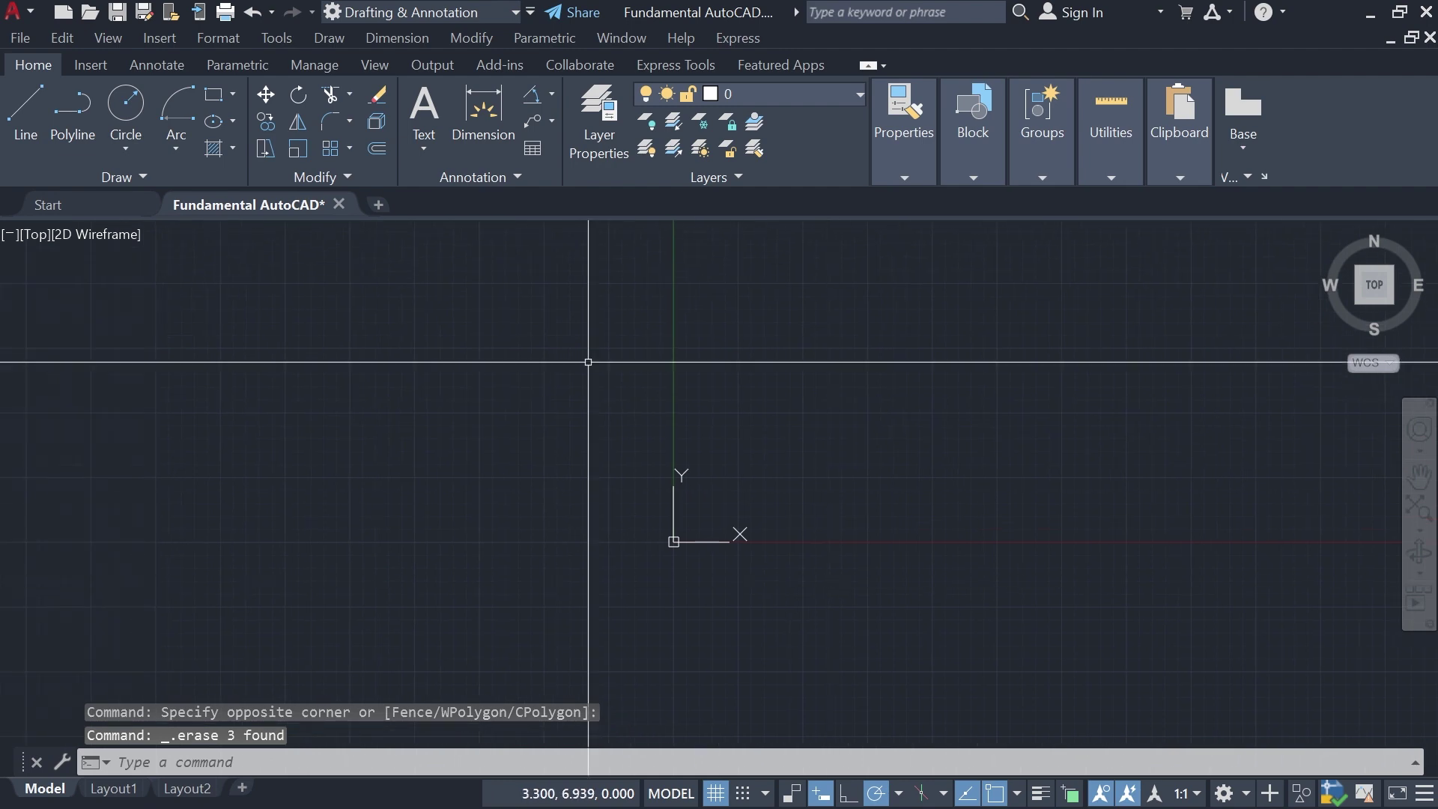
{"action": "left_click", "coordinate": [73, 123]}
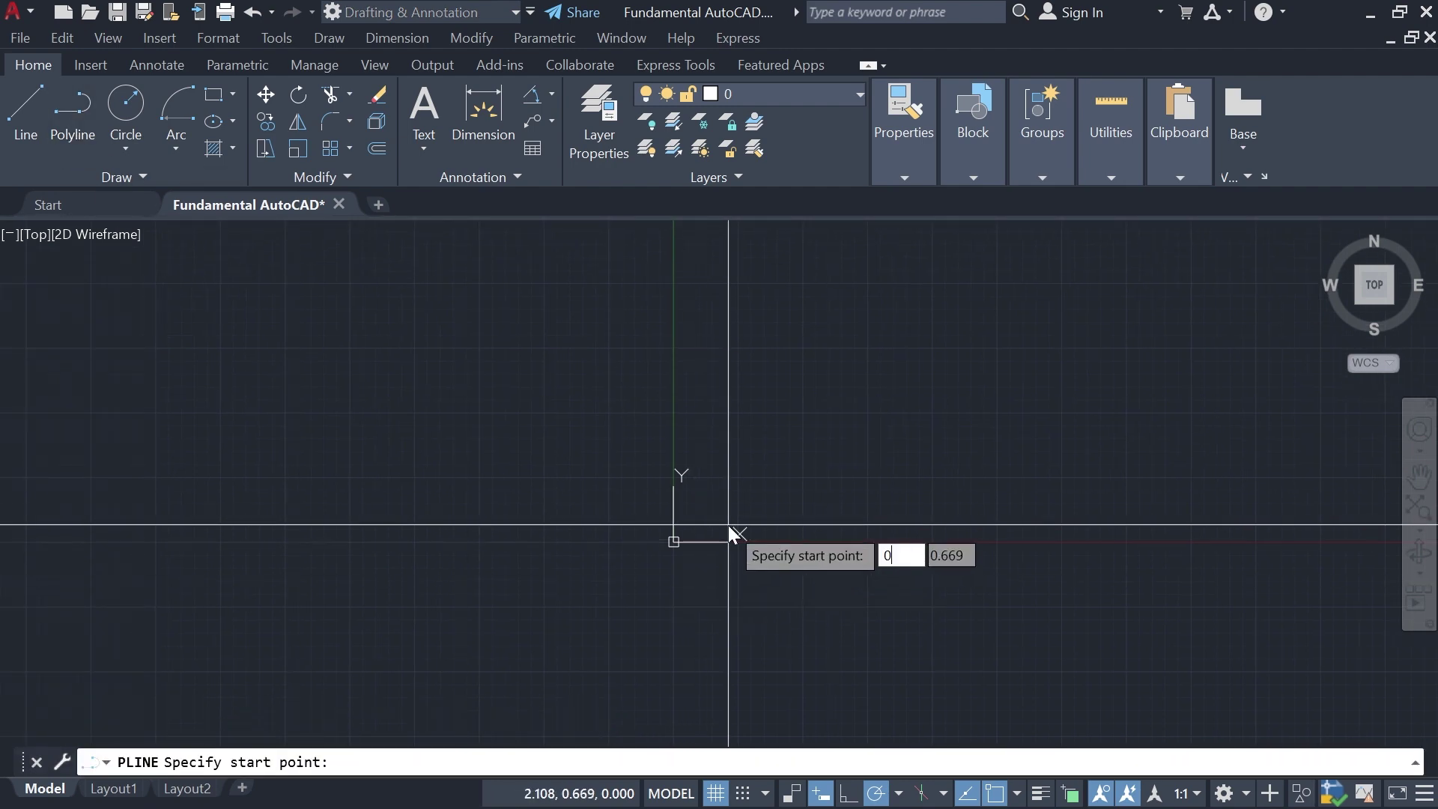
{"action": "key", "text": "Return"}
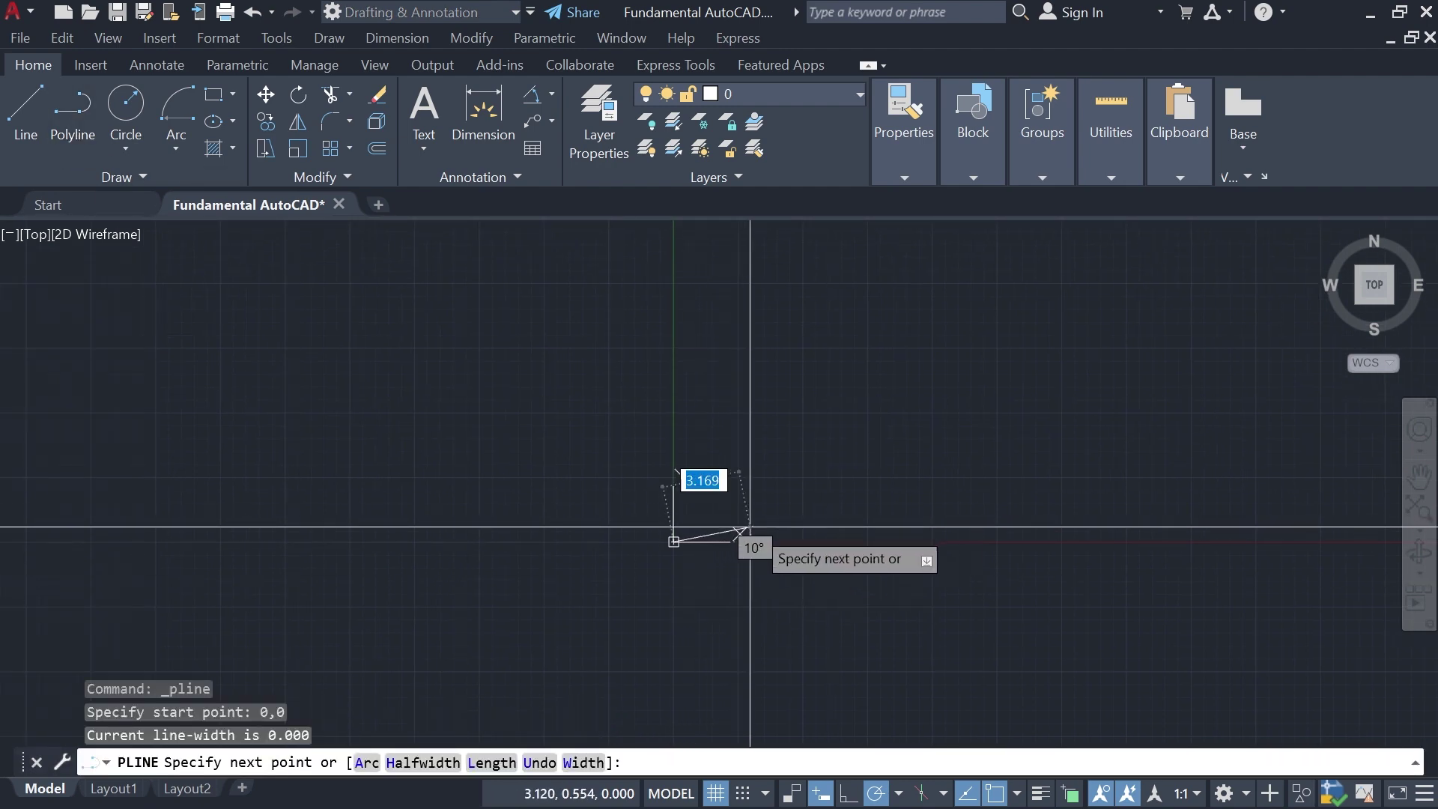
{"action": "type", "text": "10"}
{"action": "key", "text": "Return"}
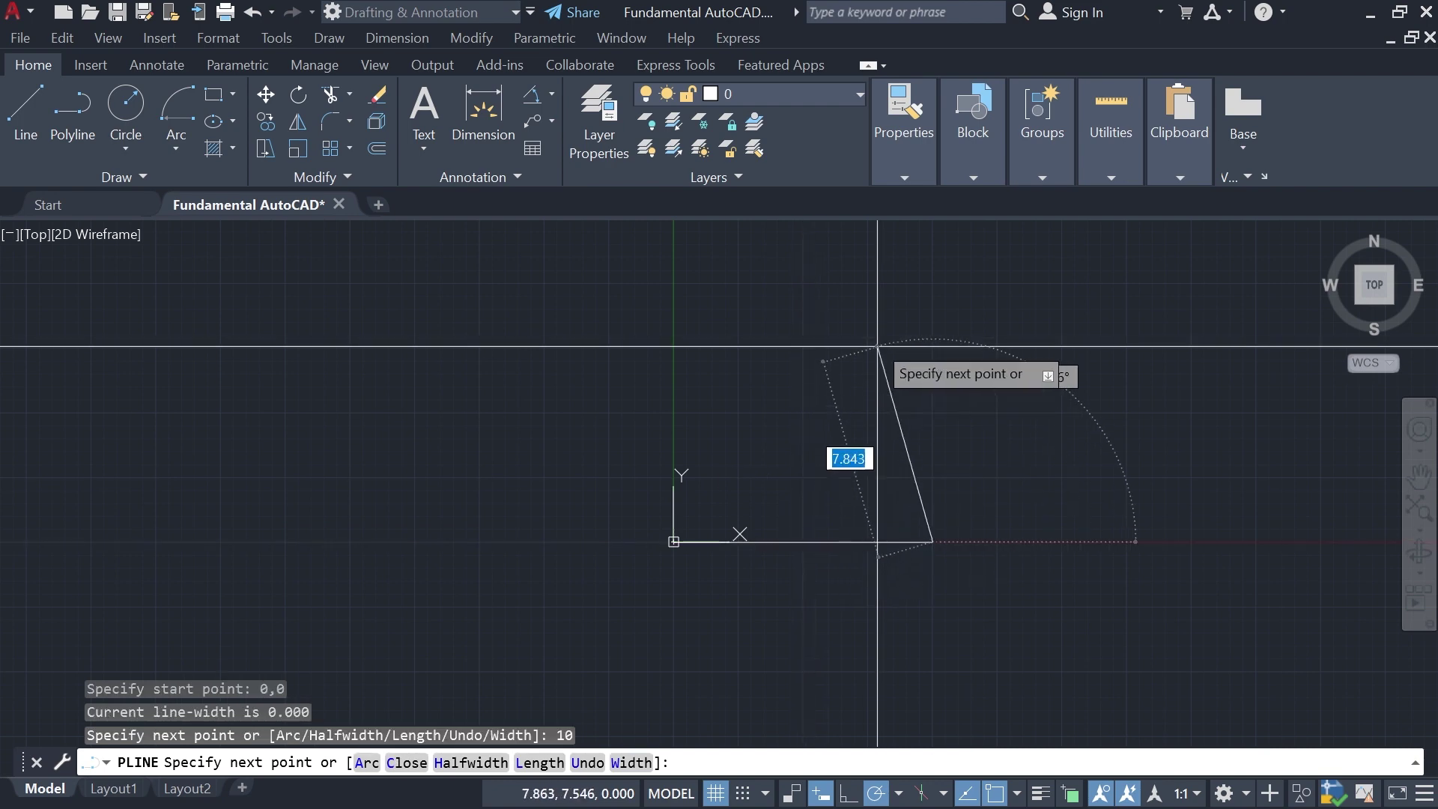
{"action": "type", "text": "10"}
{"action": "key", "text": "Return"}
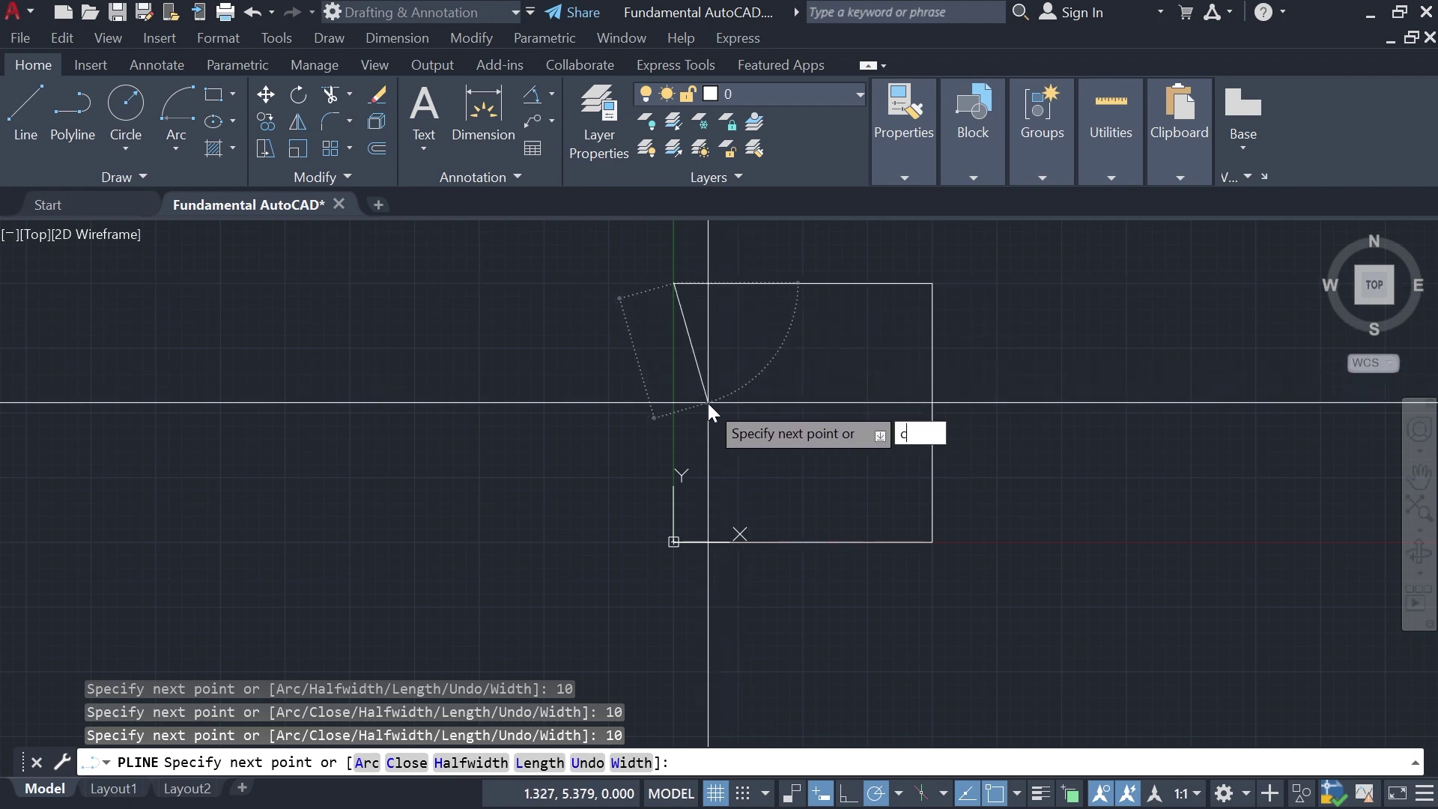
{"action": "key", "text": "Return"}
{"action": "middle_click_drag", "start_coordinate": [799, 412], "coordinate": [791, 421]}
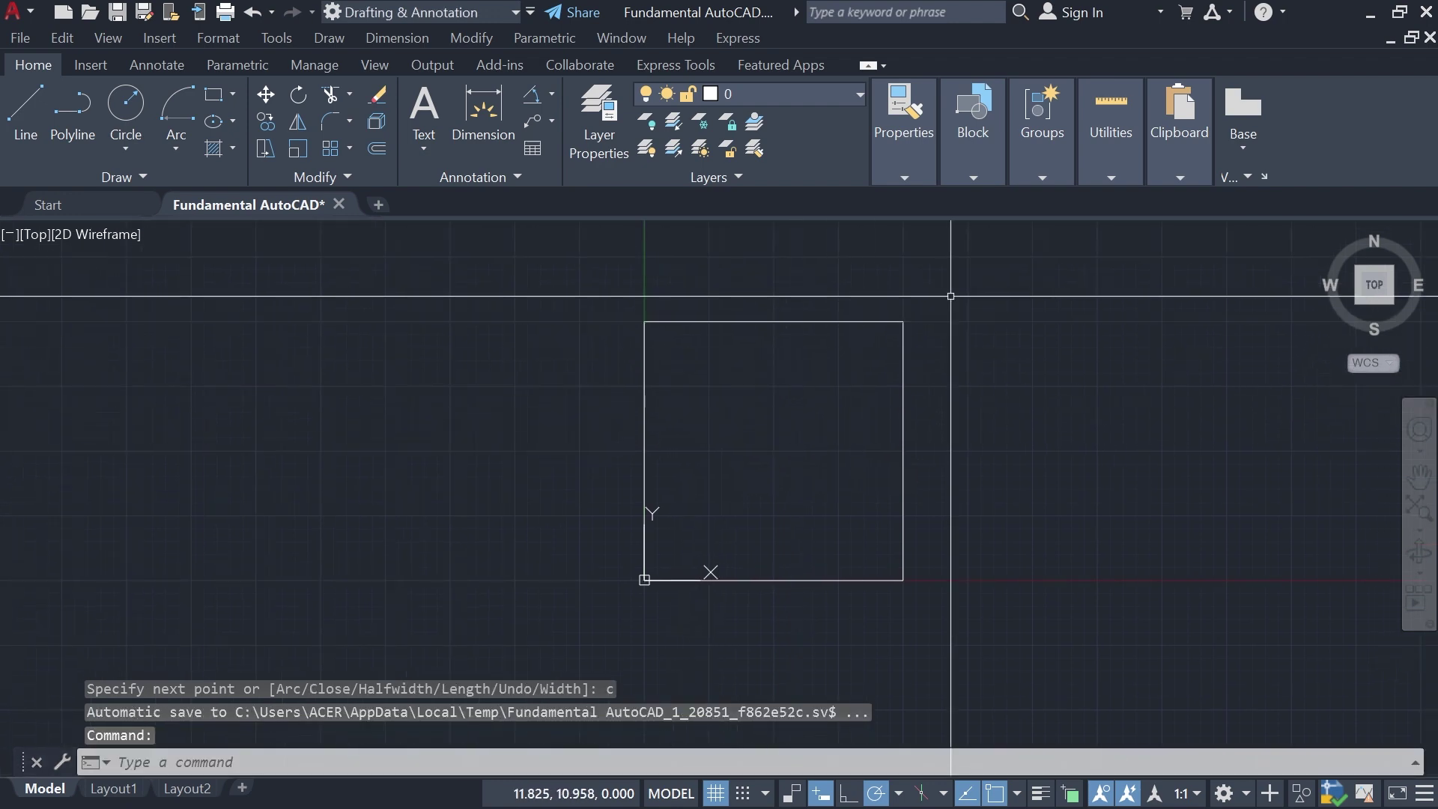
Step: Select the closed square polyline to check that it behaves as one object, and clear the selection
{"action": "left_click", "coordinate": [950, 298]}
{"action": "left_click", "coordinate": [865, 382]}
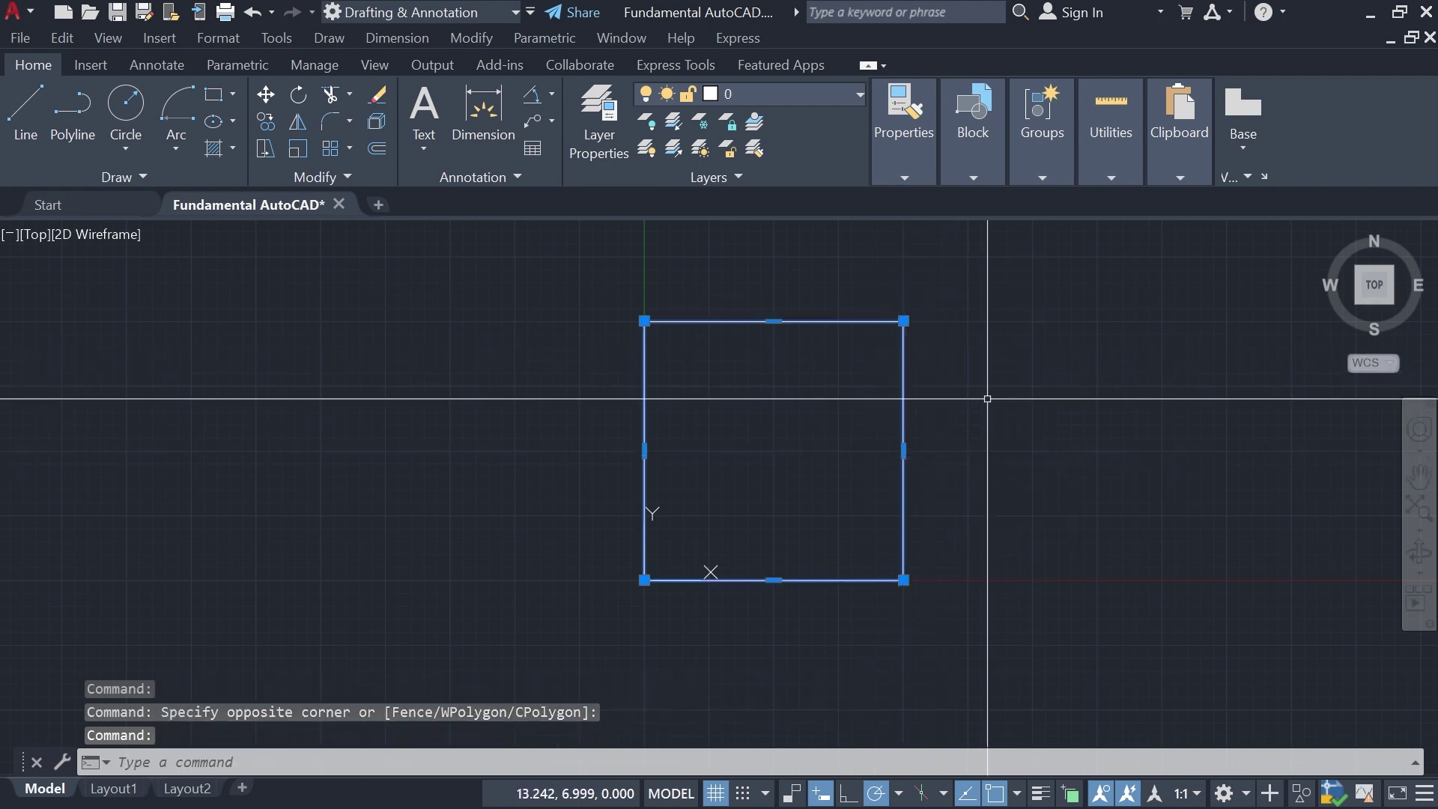
{"action": "left_click", "coordinate": [972, 378]}
{"action": "key", "text": "Escape"}
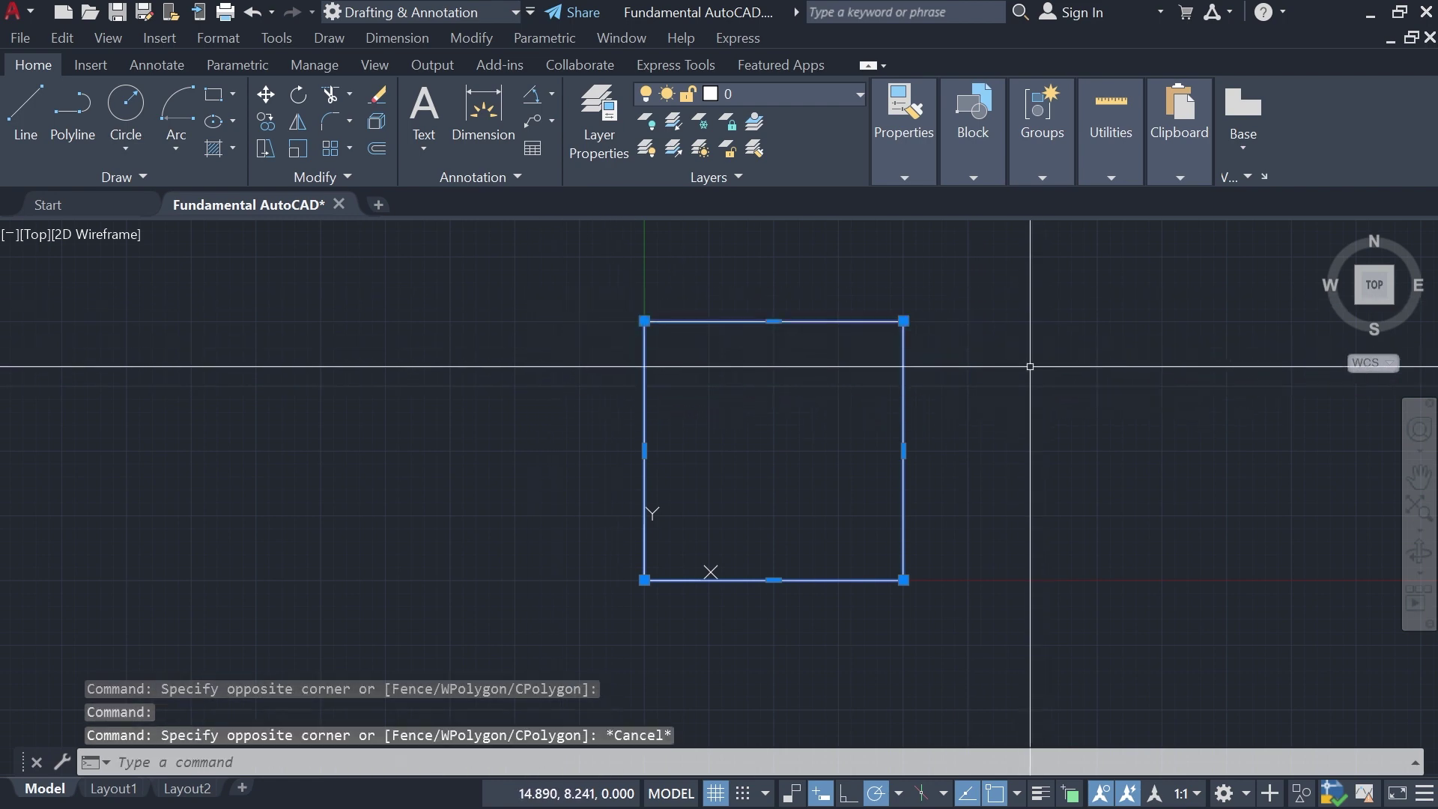
{"action": "middle_click_drag", "start_coordinate": [1027, 362], "coordinate": [845, 373]}
{"action": "mouse_move", "coordinate": [849, 439]}
{"action": "middle_mouse_down"}
{"action": "mouse_move", "coordinate": [1072, 411]}
{"action": "mouse_move", "coordinate": [862, 433]}
{"action": "middle_mouse_up"}
{"action": "key", "text": "Escape"}
{"action": "scroll", "coordinate": [931, 428], "scroll_direction": "down", "scroll_amount": 2}
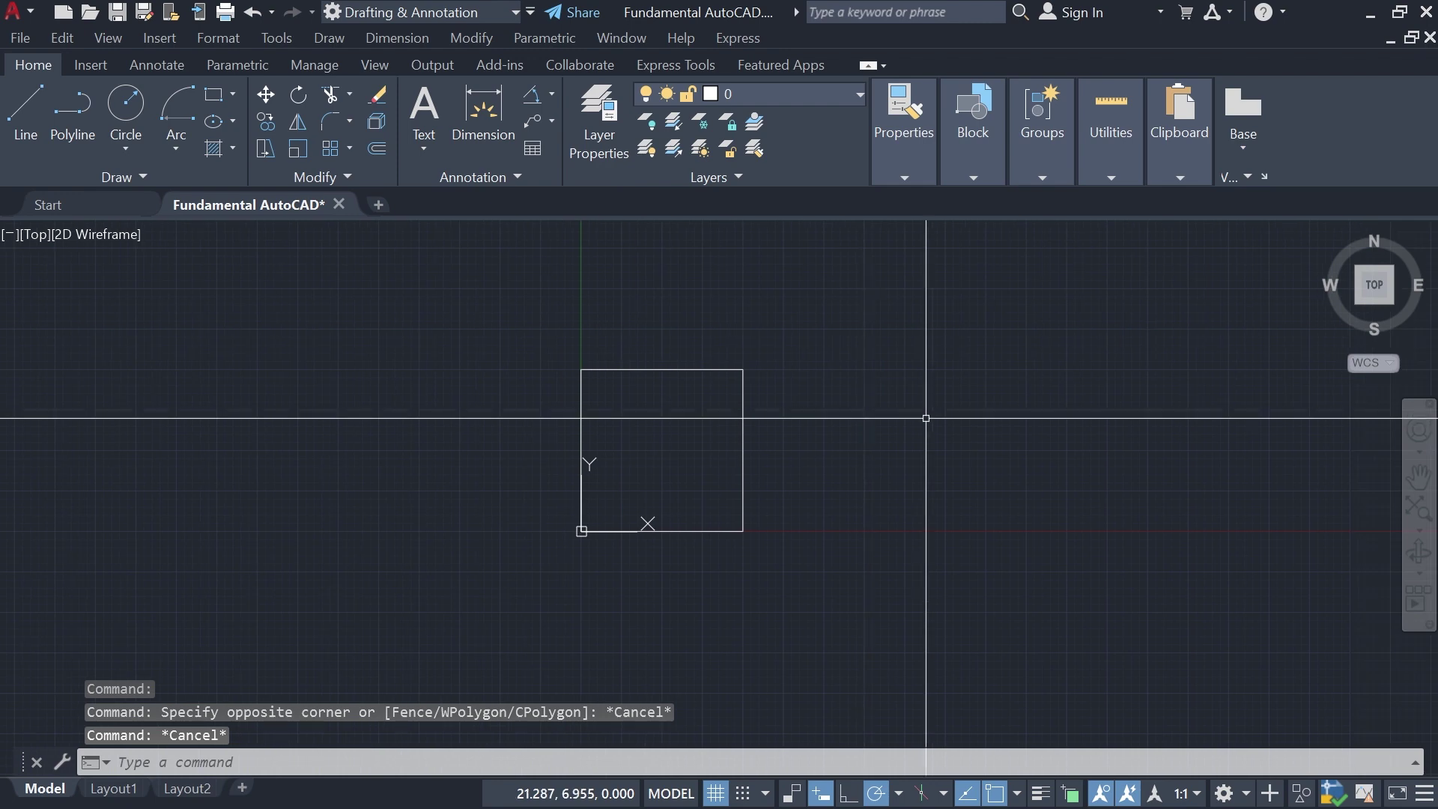
Step: Draw a freeform four-sided polyline beside the square, ending it on its own start point
{"action": "type", "text": "pl"}
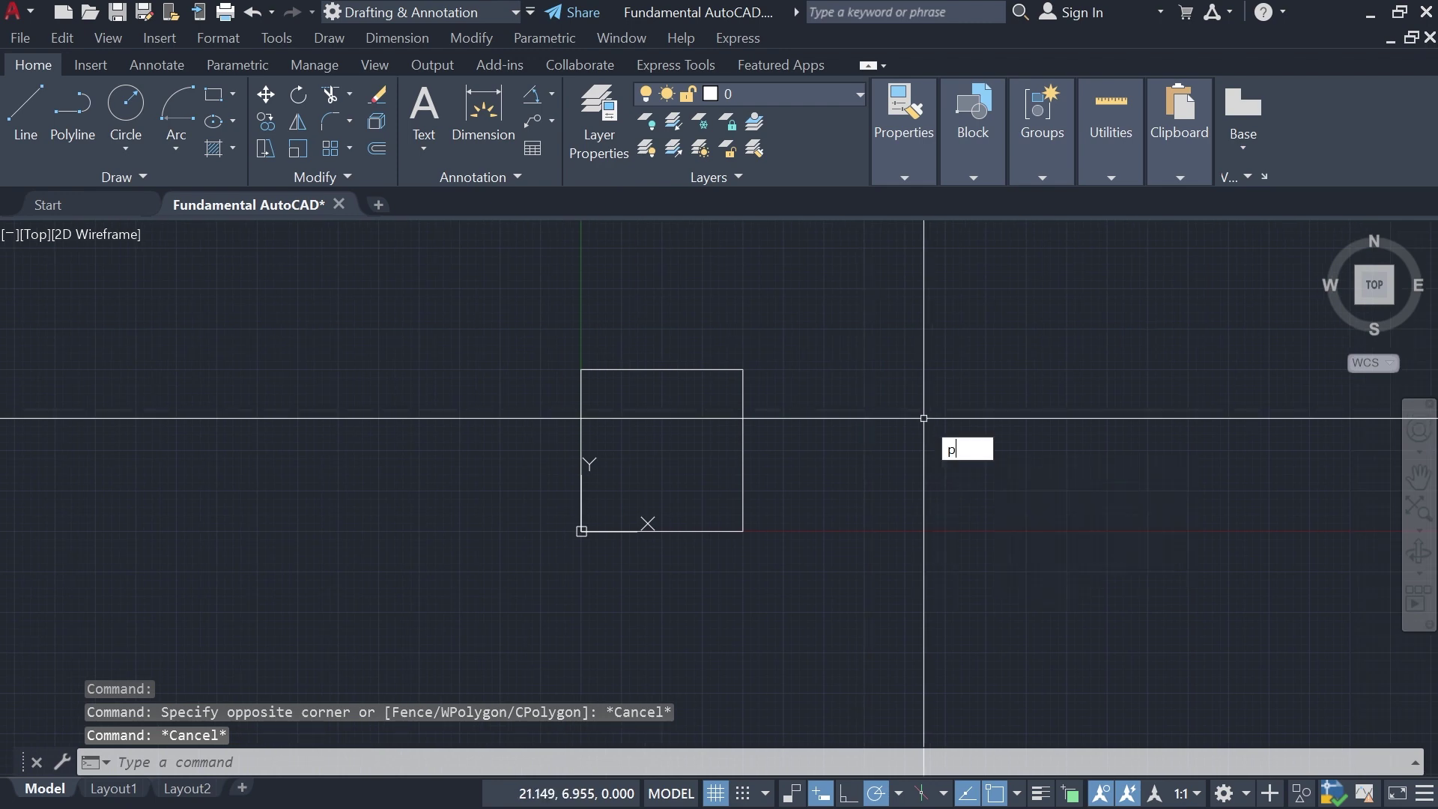
{"action": "key", "text": "Return"}
{"action": "left_click", "coordinate": [814, 531]}
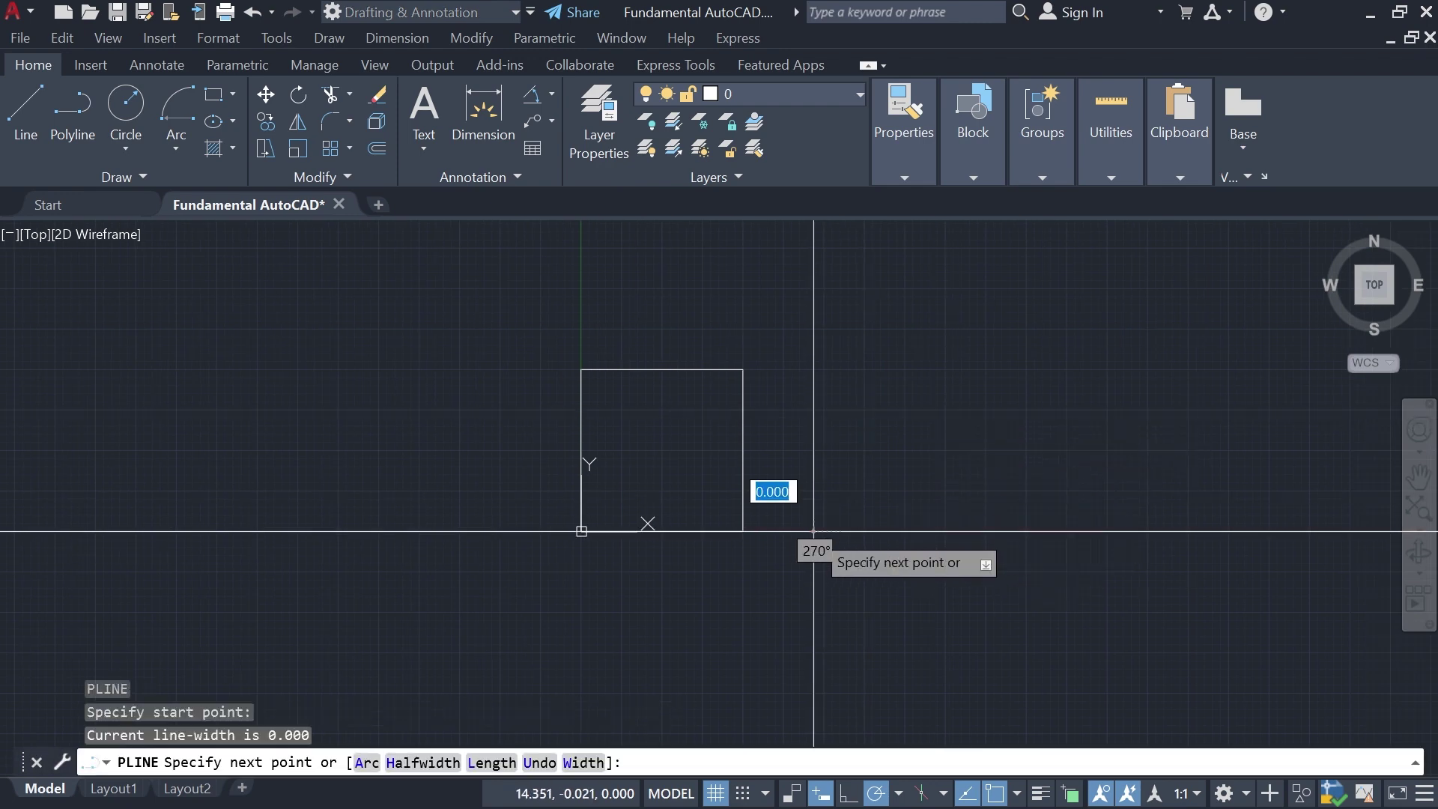
{"action": "left_click", "coordinate": [1037, 414]}
{"action": "left_click", "coordinate": [815, 243]}
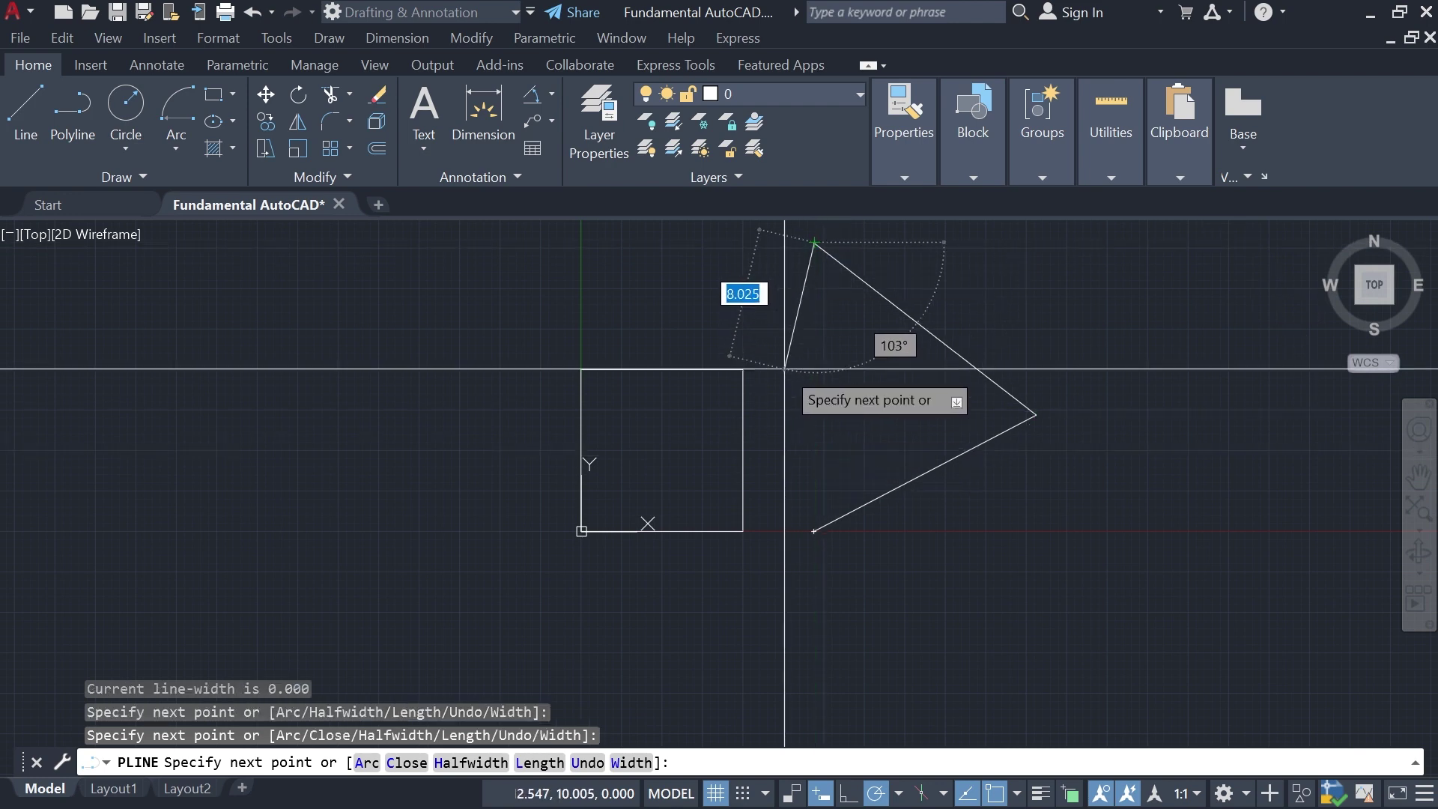
{"action": "left_click", "coordinate": [785, 368]}
{"action": "left_click", "coordinate": [814, 531]}
{"action": "key", "text": "Escape"}
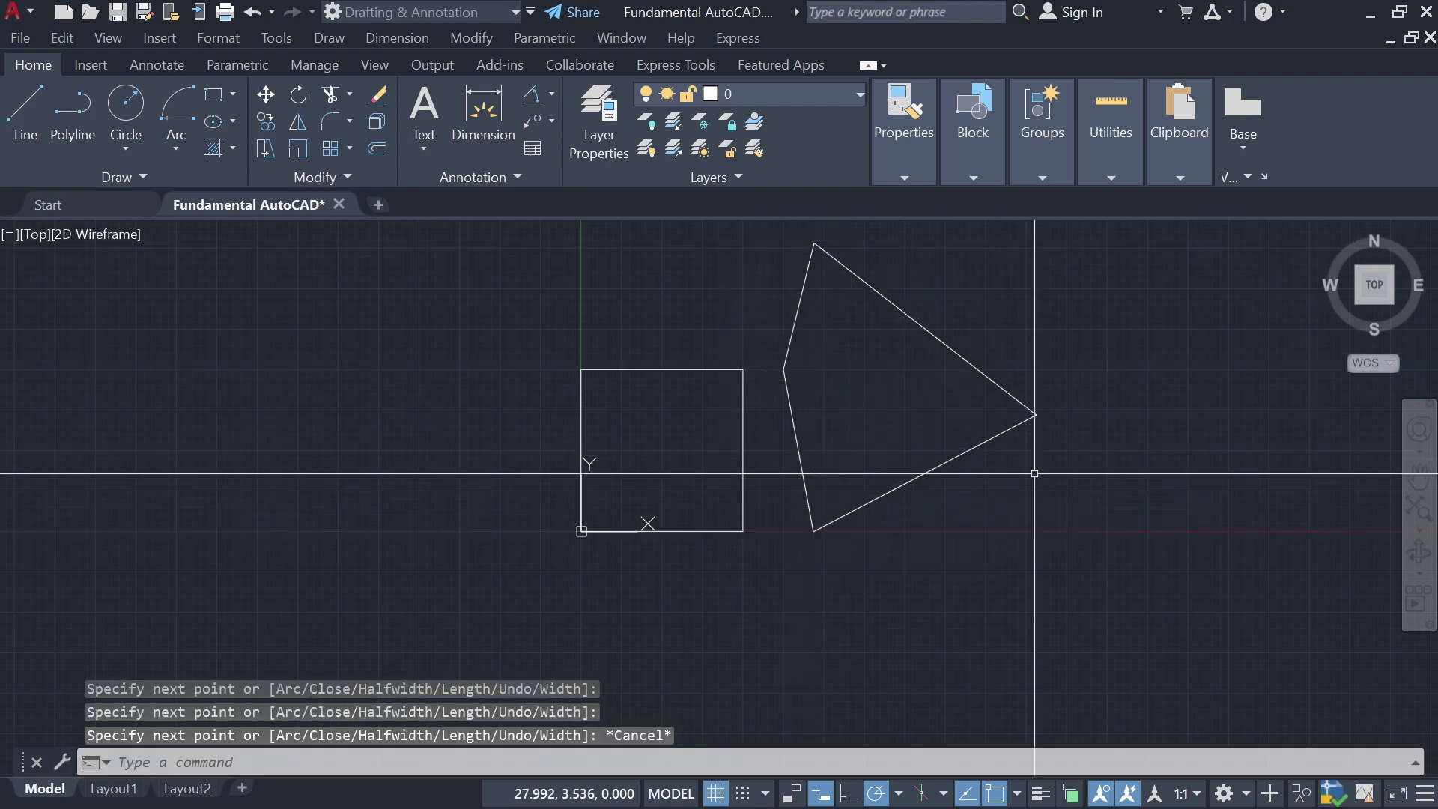
{"action": "scroll", "coordinate": [911, 371], "scroll_direction": "up", "scroll_amount": 2}
{"action": "scroll", "coordinate": [896, 370], "scroll_direction": "down", "scroll_amount": 2}
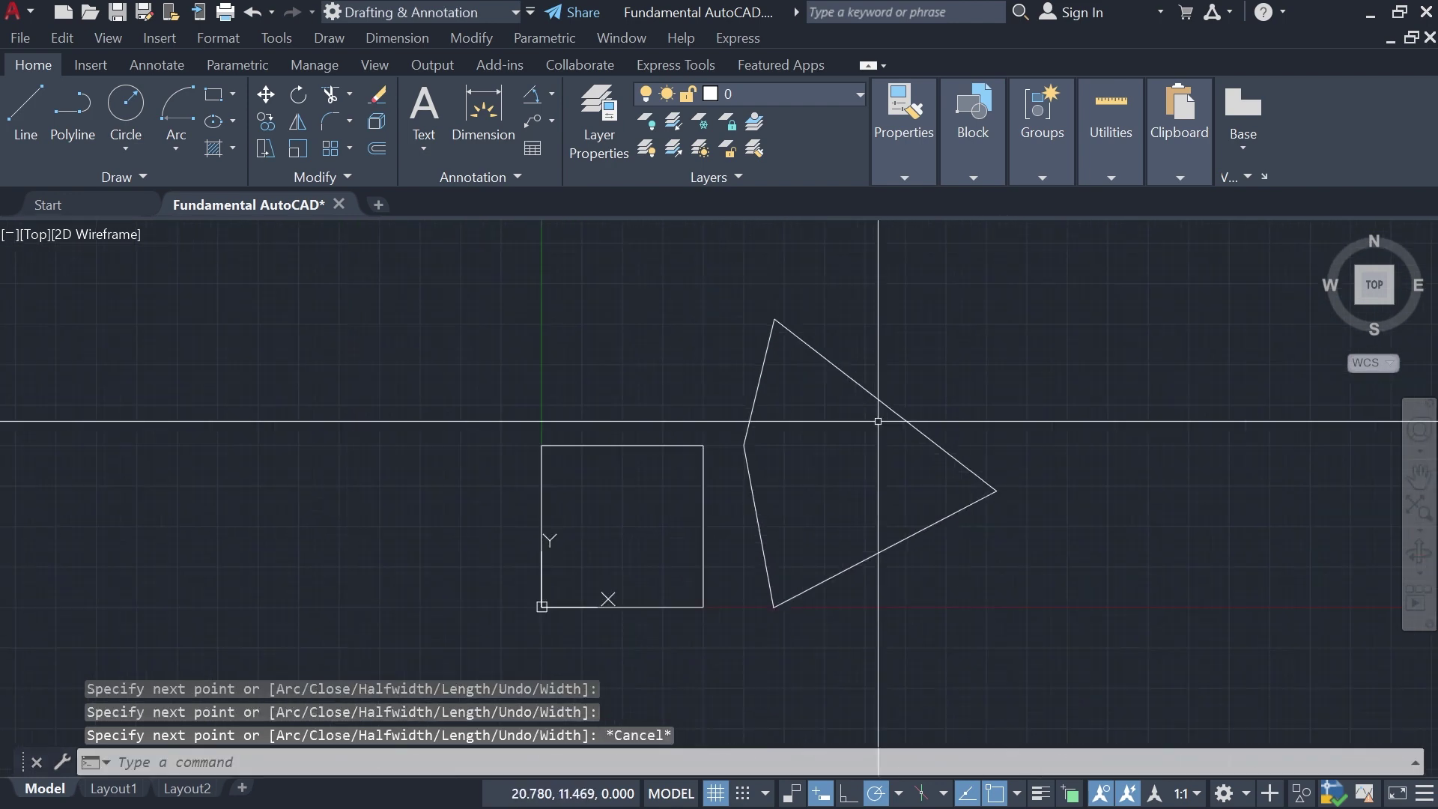
Step: Erase the freeform four-sided polyline and the square polyline
{"action": "left_click", "coordinate": [929, 415]}
{"action": "left_click", "coordinate": [902, 450]}
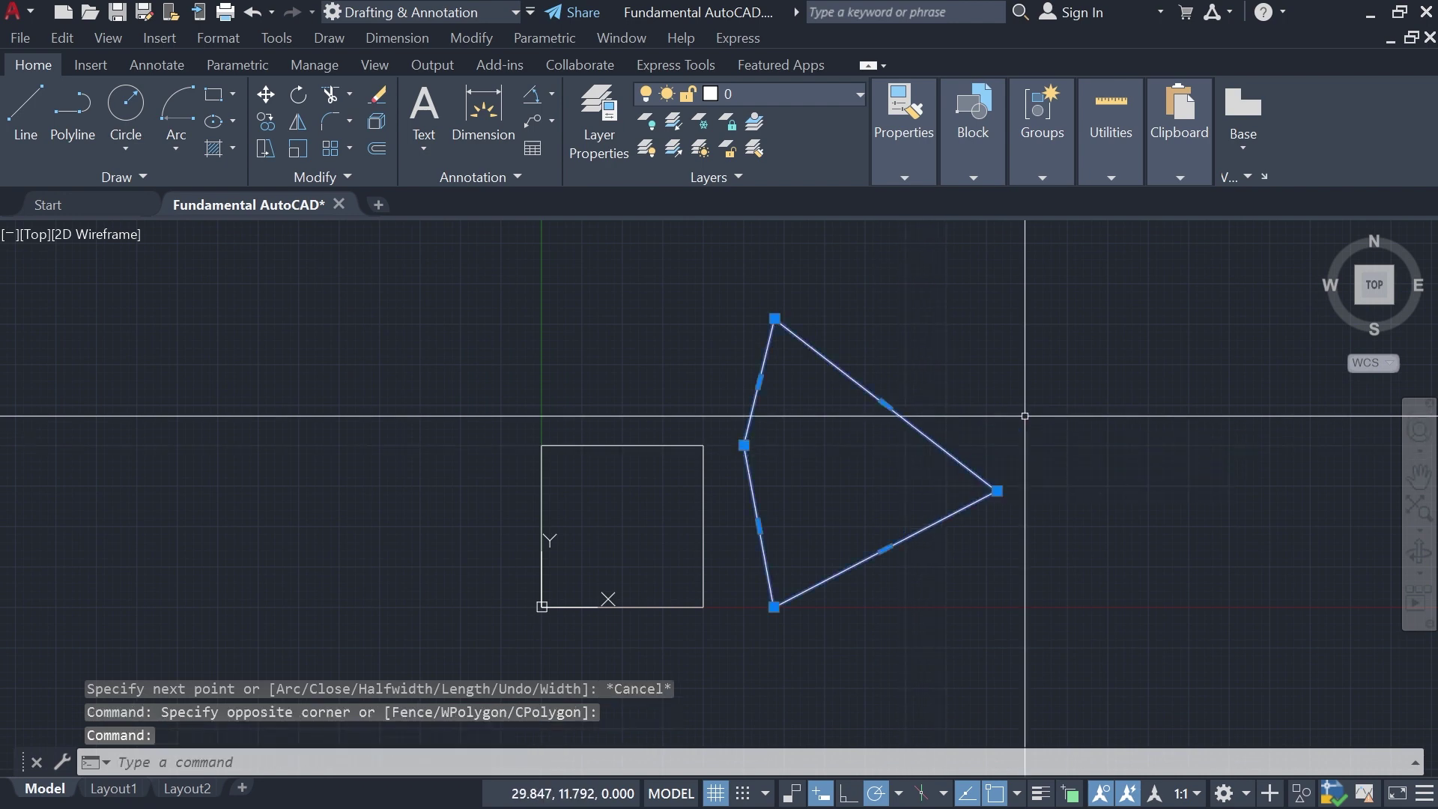
{"action": "key", "text": "Escape"}
{"action": "left_click", "coordinate": [764, 379]}
{"action": "left_click", "coordinate": [745, 376]}
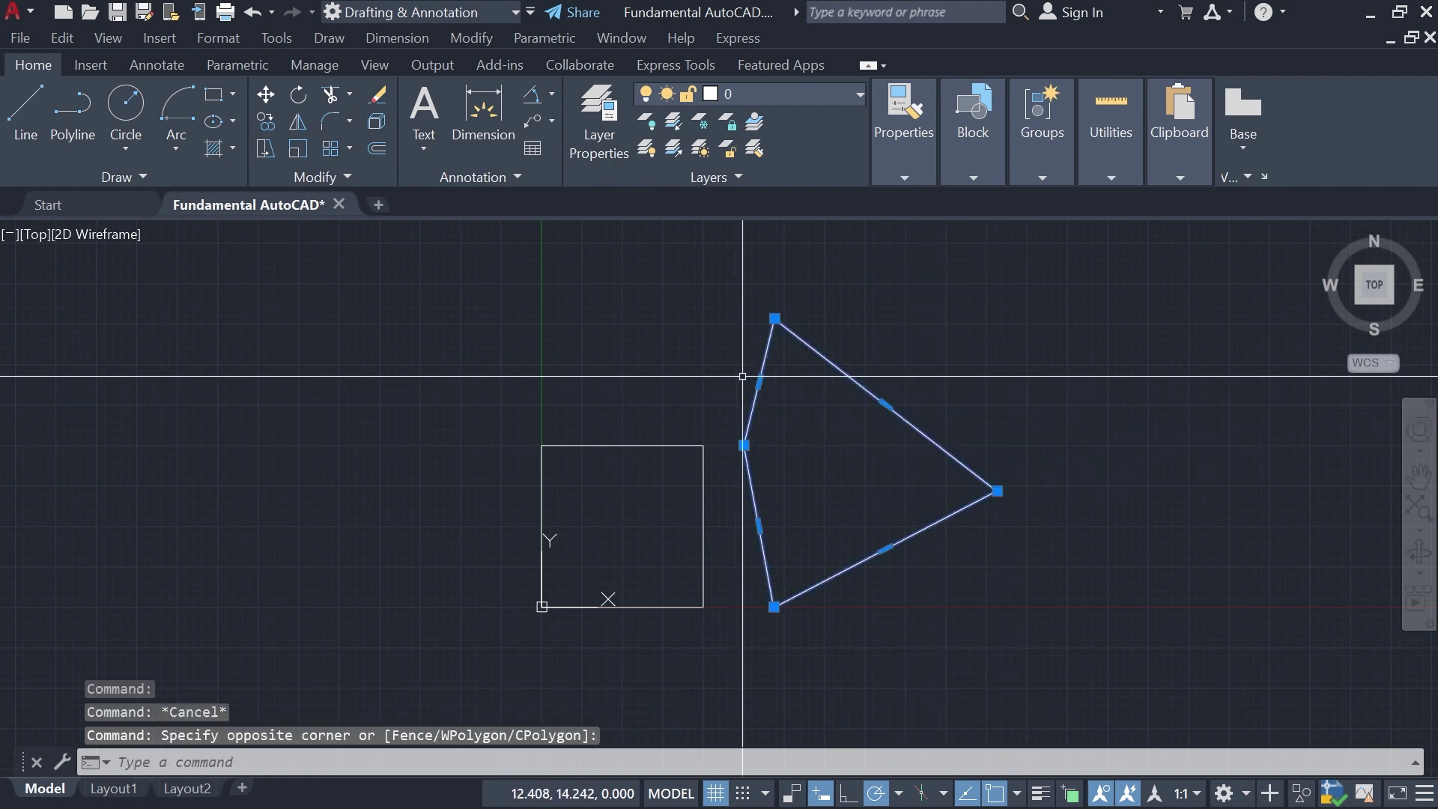
{"action": "key", "text": "Delete"}
{"action": "middle_click_drag", "start_coordinate": [827, 443], "coordinate": [930, 398]}
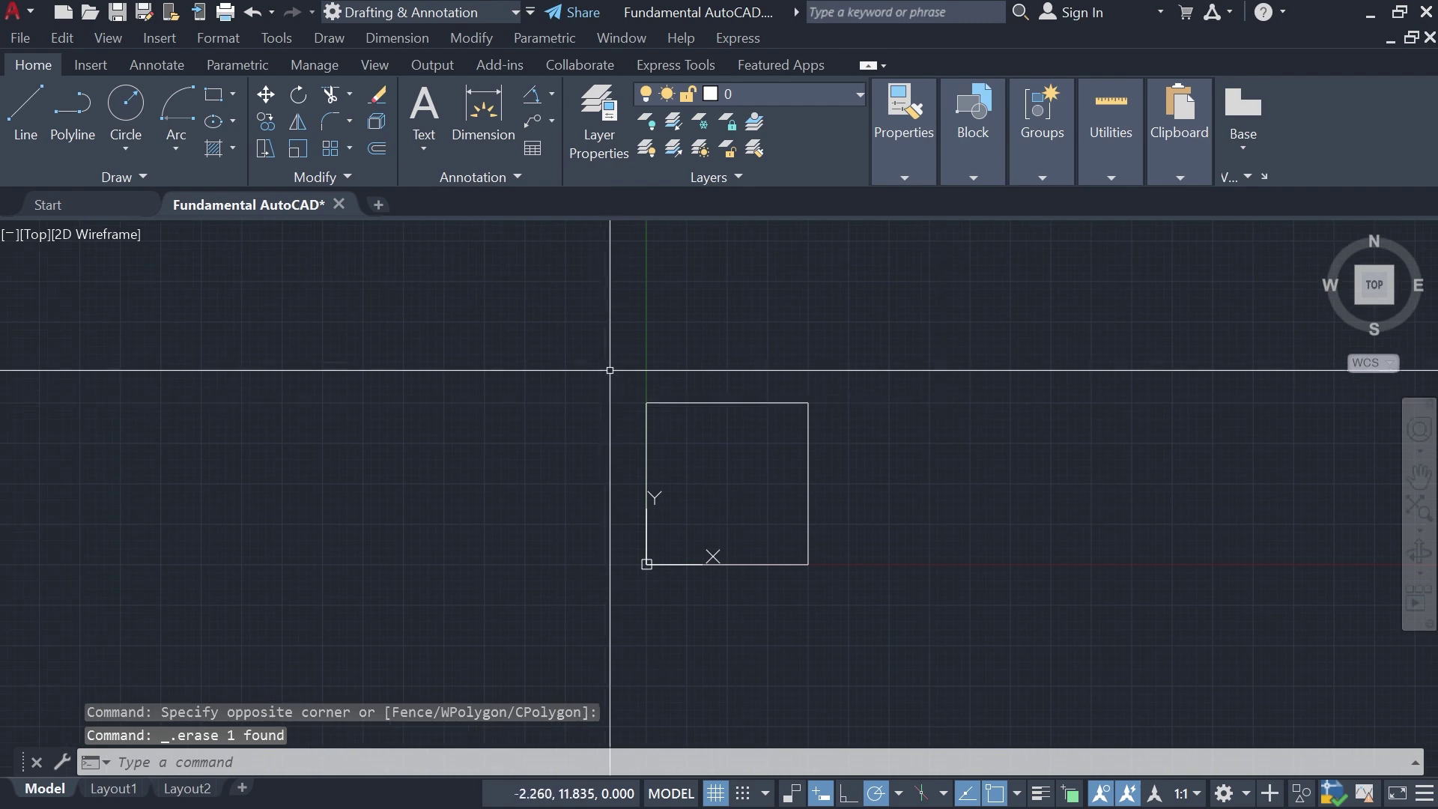
{"action": "left_click", "coordinate": [604, 360]}
{"action": "left_click", "coordinate": [888, 616]}
{"action": "key", "text": "Delete"}
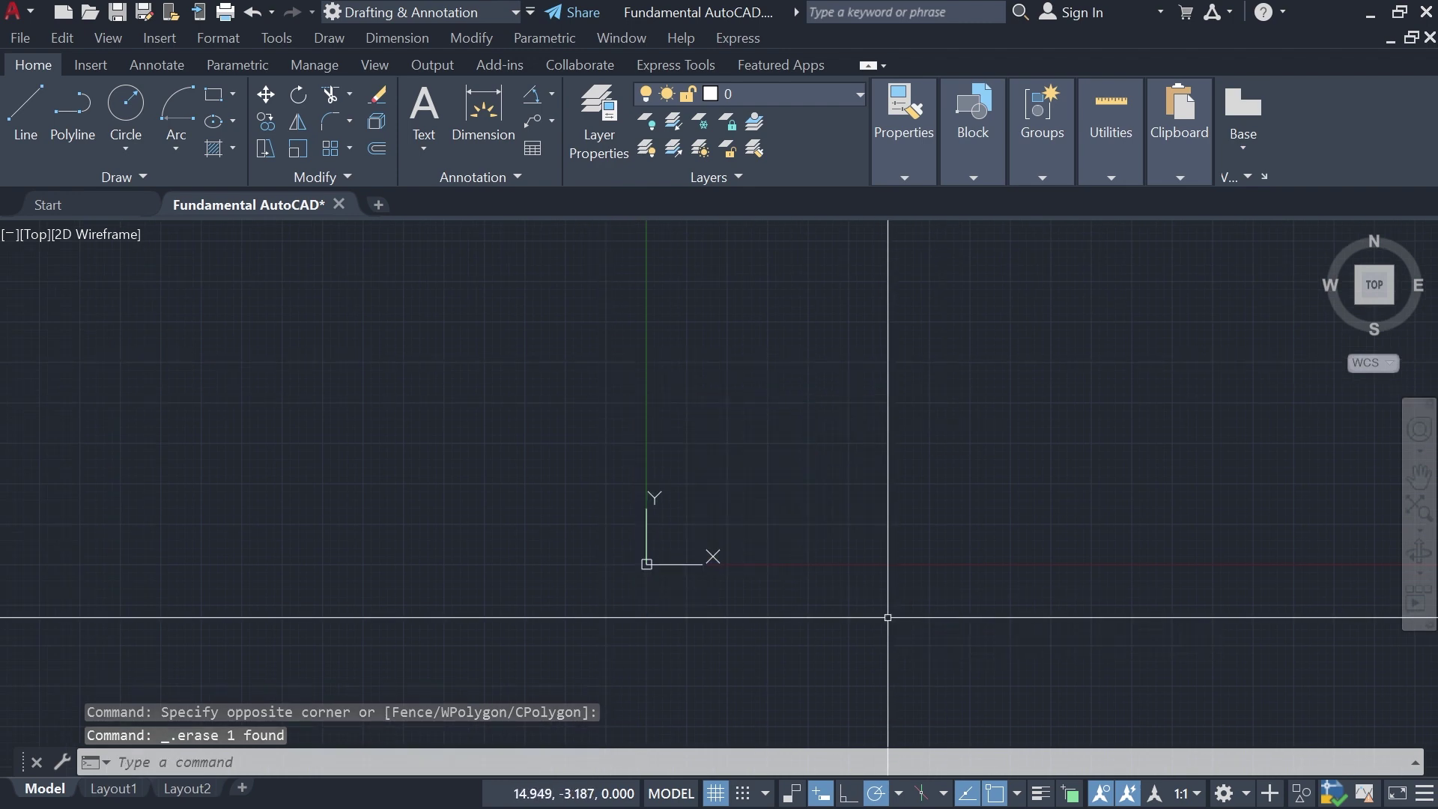
Step: Start a polyline at 0,0 with a horizontal 10-unit segment to the right
{"action": "middle_click_drag", "start_coordinate": [646, 631], "coordinate": [713, 578]}
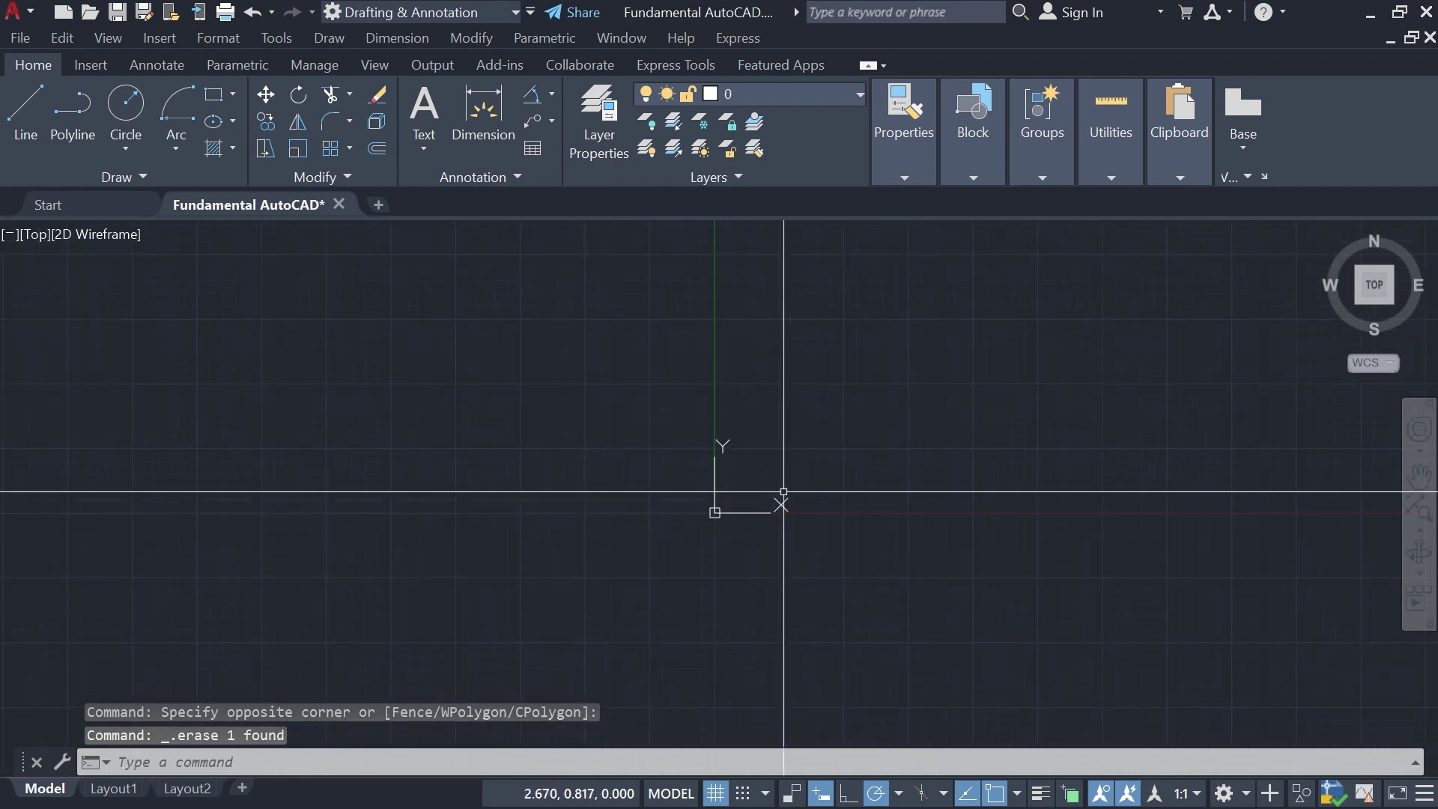
{"action": "mouse_move", "coordinate": [771, 507]}
{"action": "middle_mouse_down"}
{"action": "mouse_move", "coordinate": [755, 523]}
{"action": "mouse_move", "coordinate": [711, 371]}
{"action": "middle_mouse_up"}
{"action": "middle_click_drag", "start_coordinate": [738, 433], "coordinate": [772, 420]}
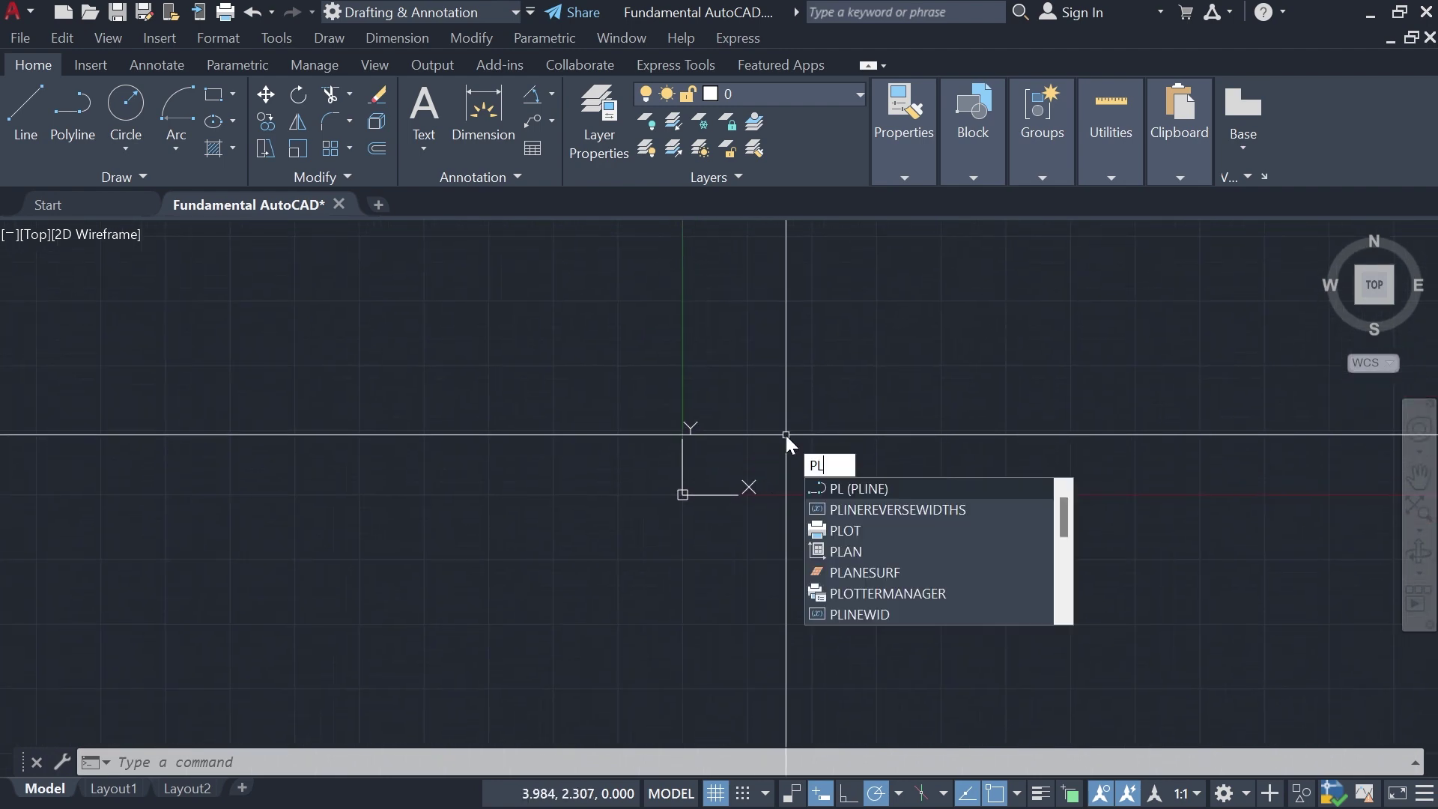
{"action": "key", "text": "Return"}
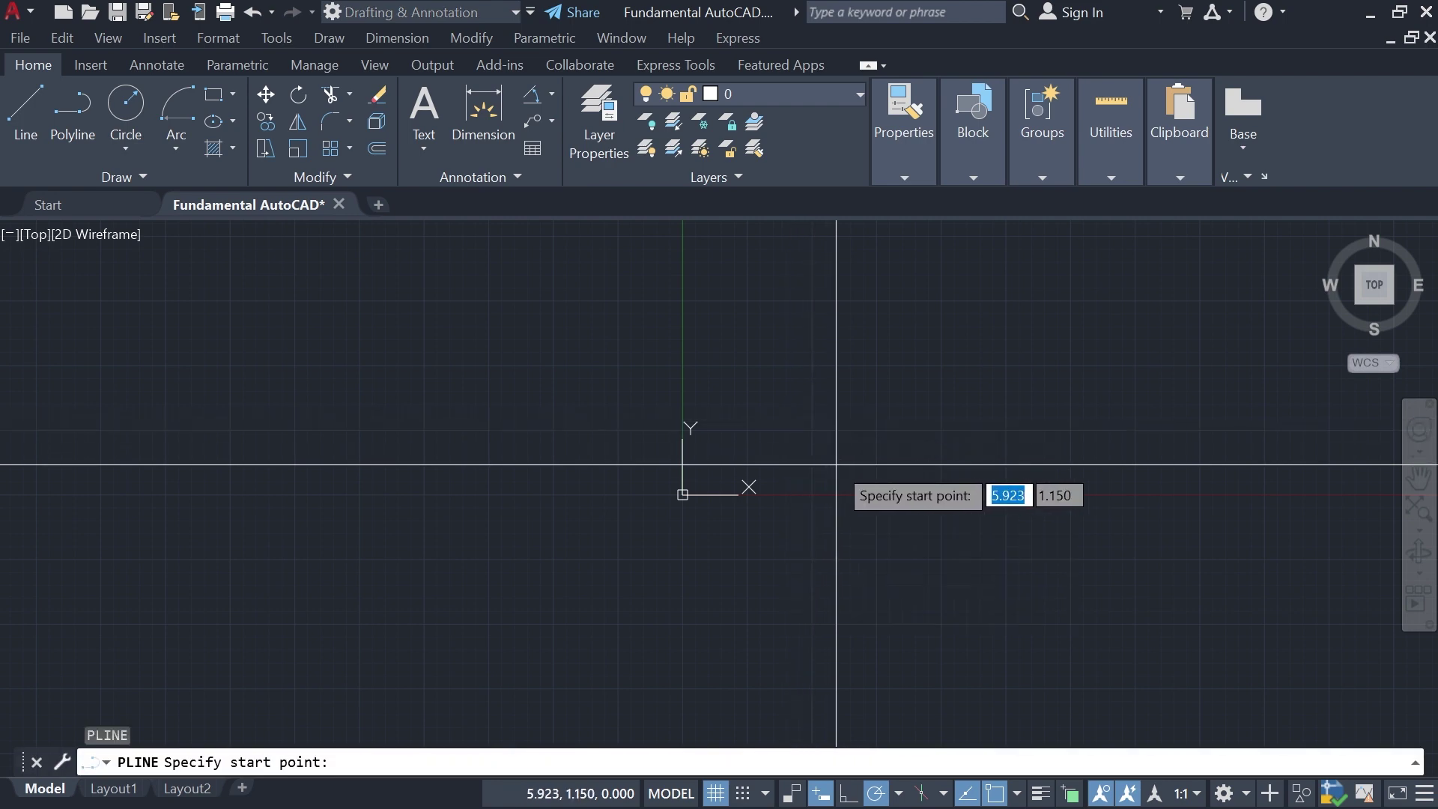
{"action": "type", "text": "0,0"}
{"action": "key", "text": "Return"}
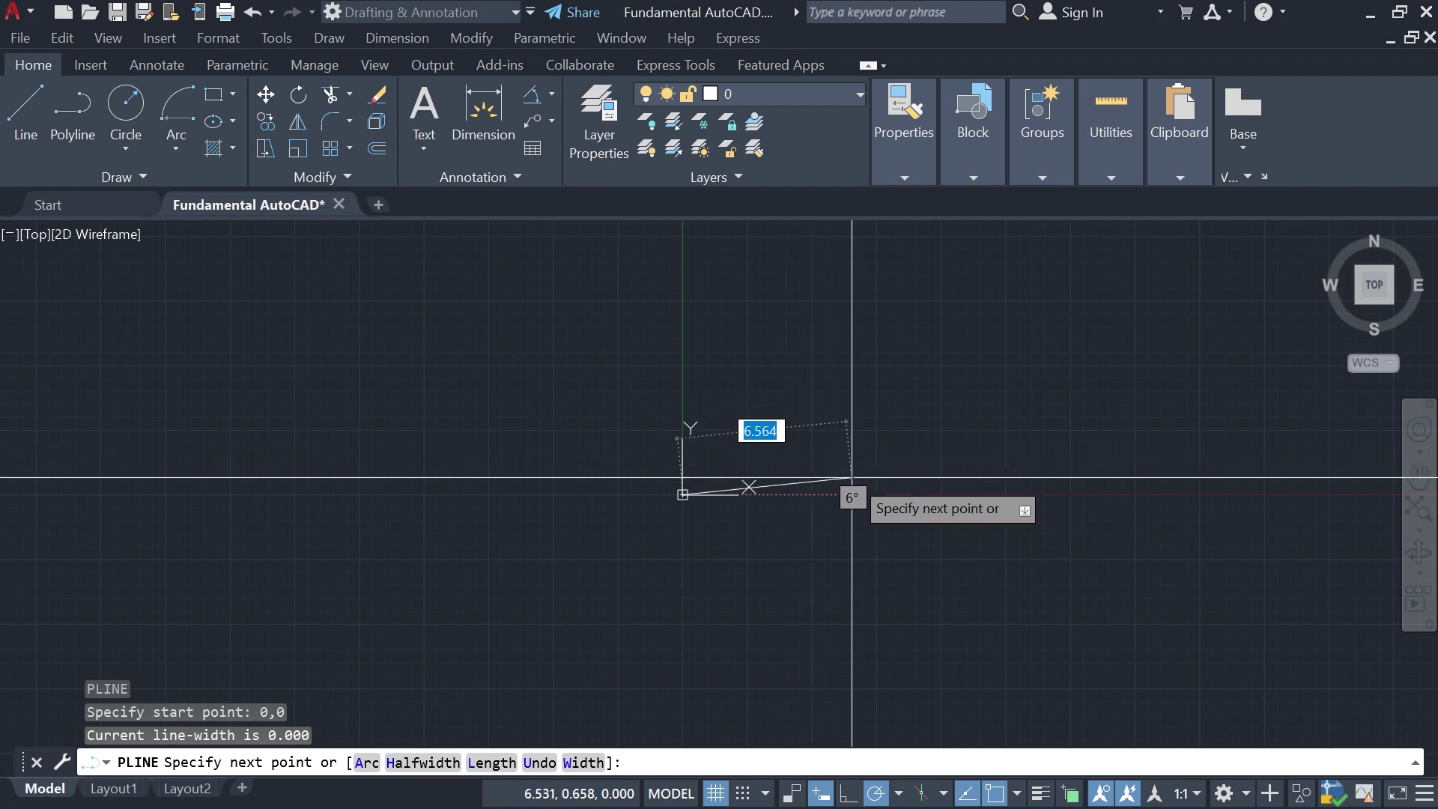
{"action": "type", "text": "10"}
{"action": "key", "text": "Return"}
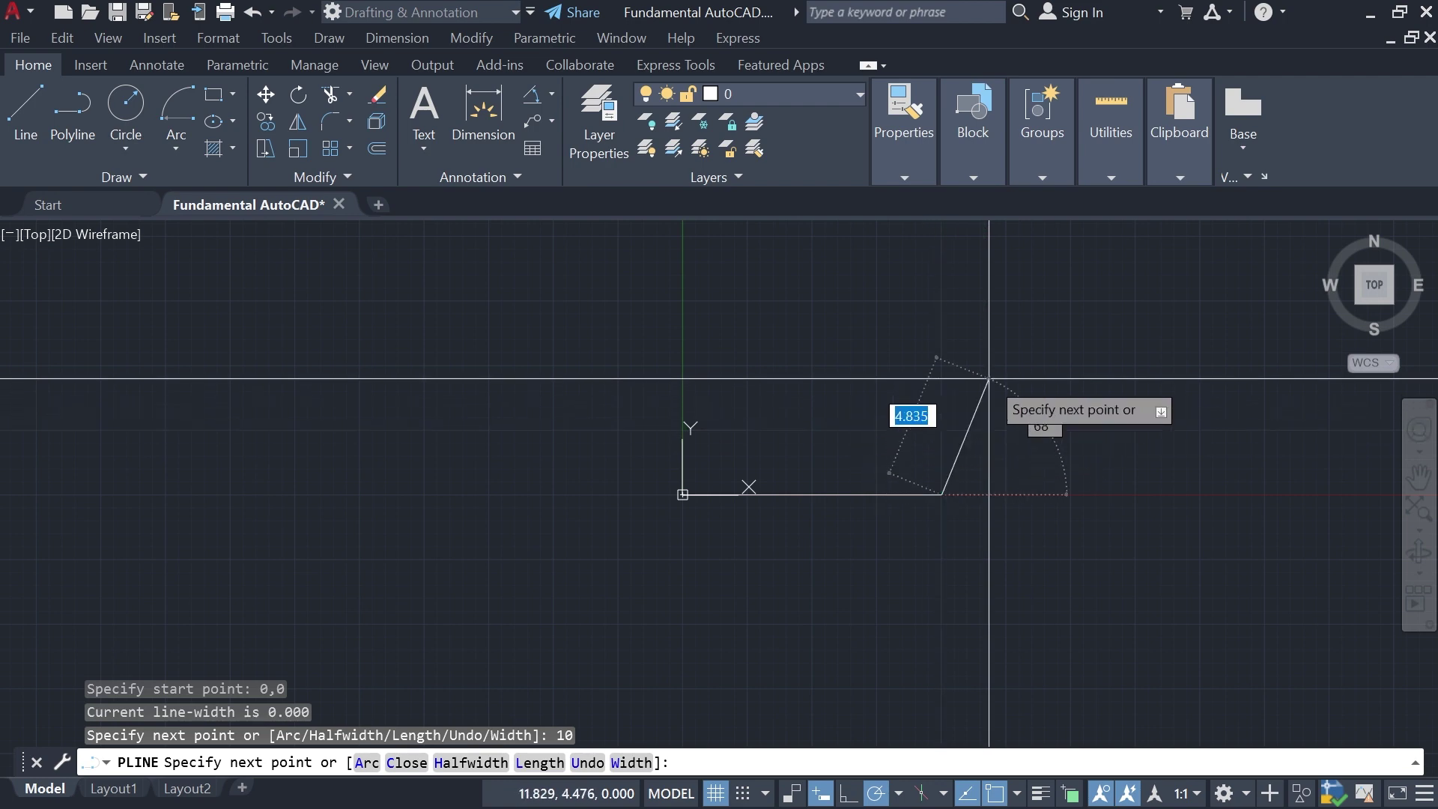
Step: Continue the polyline in Arc mode with three semicircles stacked vertically, the first two about 5.3 and 6 units across
{"action": "type", "text": "a"}
{"action": "key", "text": "Return"}
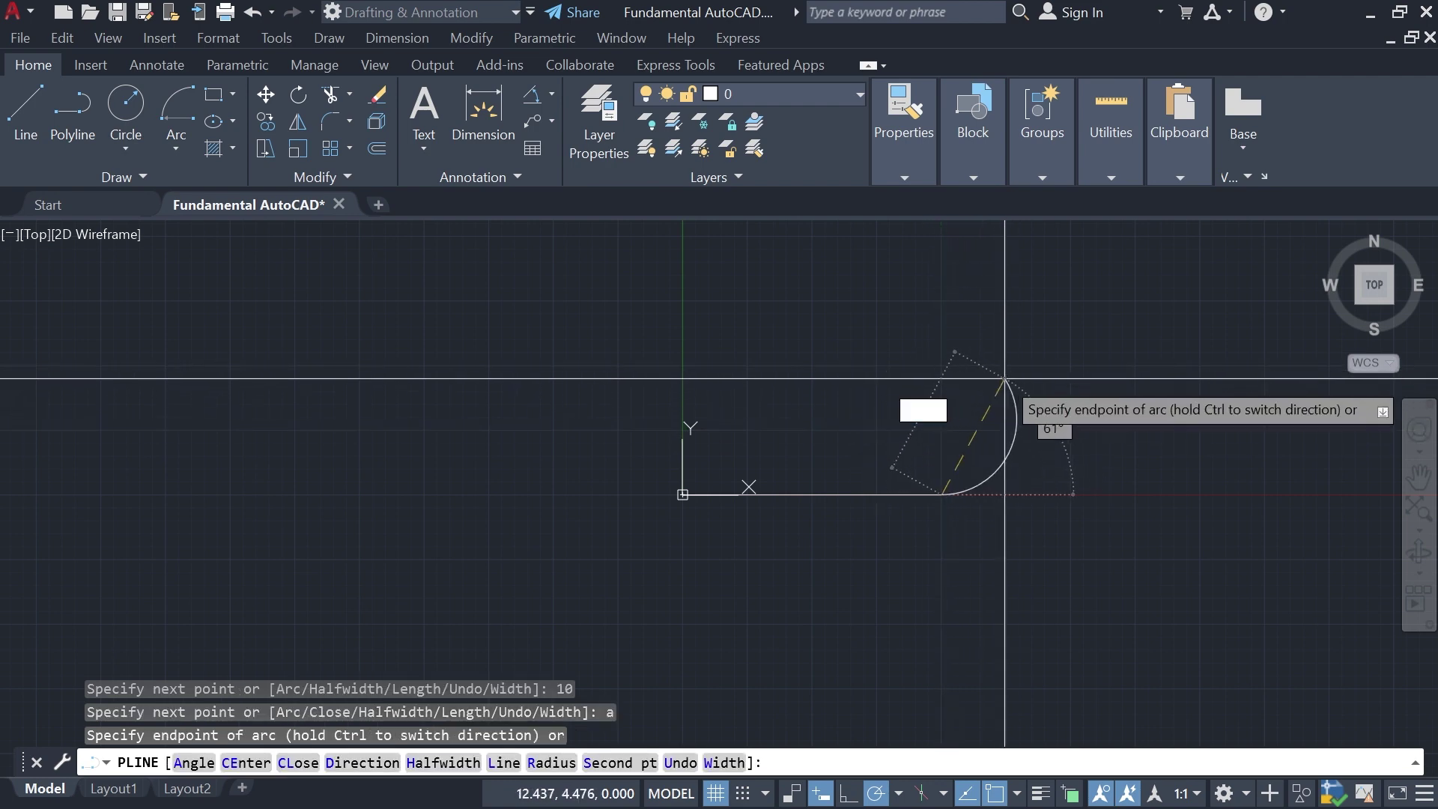
{"action": "left_click", "coordinate": [942, 359]}
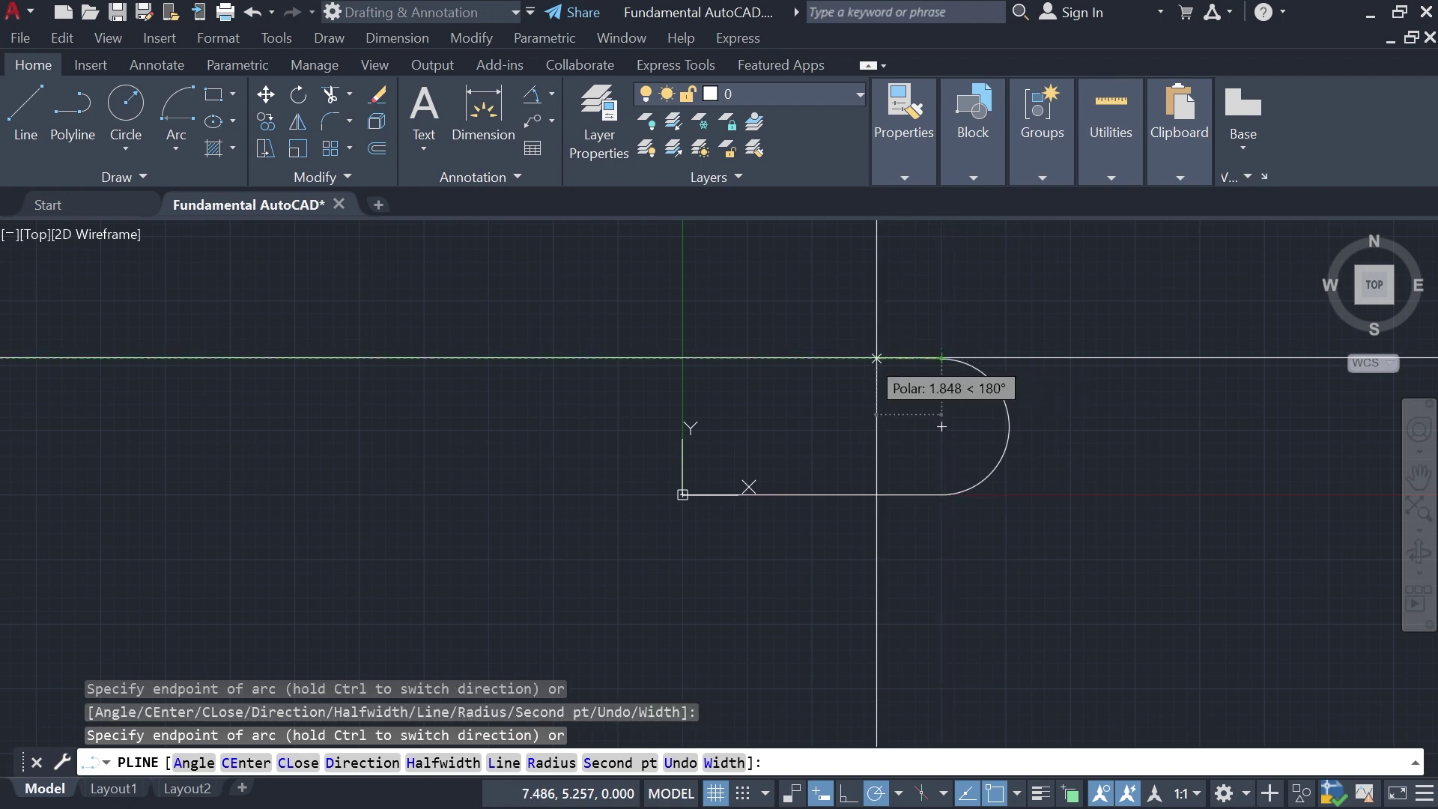
{"action": "middle_click_drag", "start_coordinate": [942, 280], "coordinate": [889, 384]}
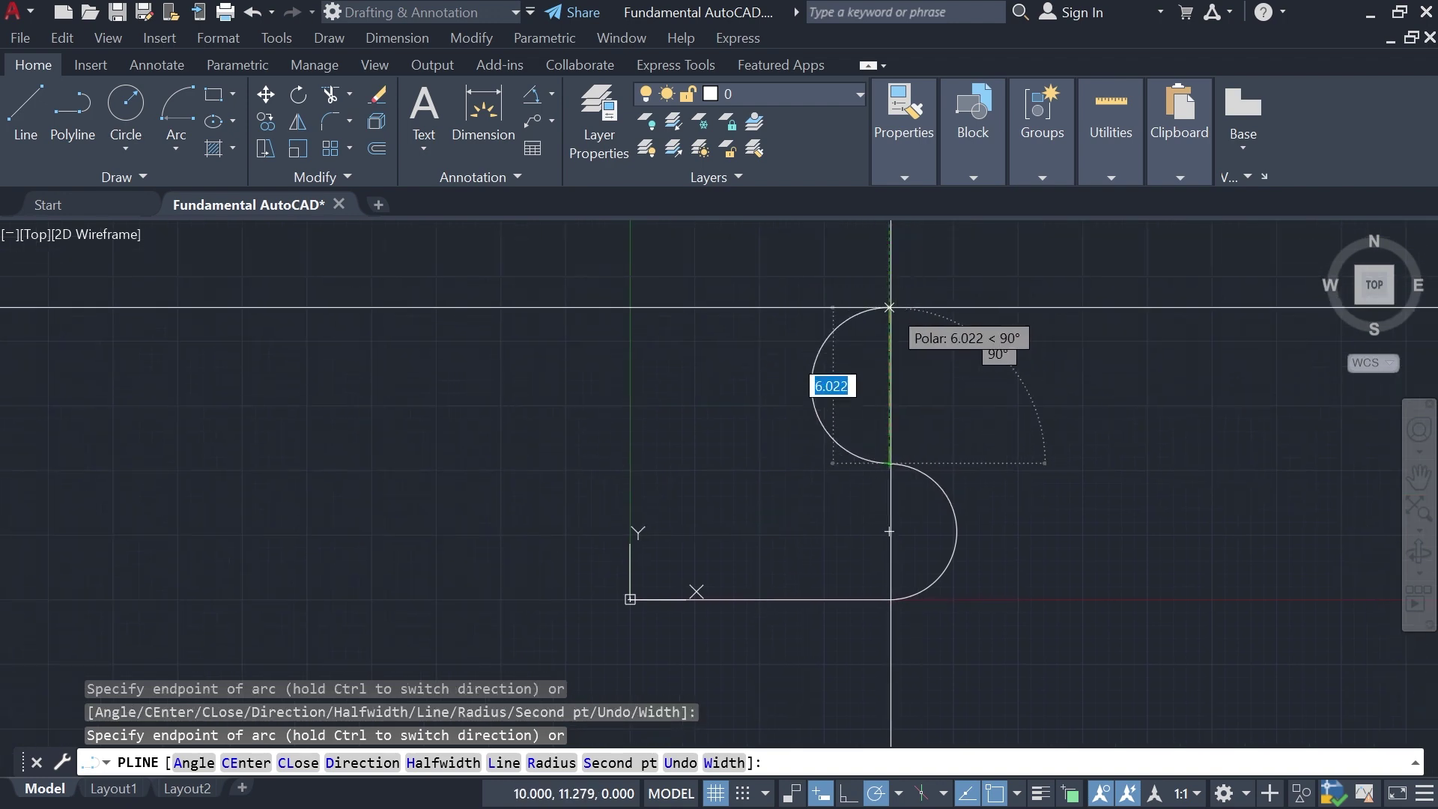
{"action": "left_click", "coordinate": [890, 307]}
{"action": "middle_click_drag", "start_coordinate": [1004, 225], "coordinate": [961, 365]}
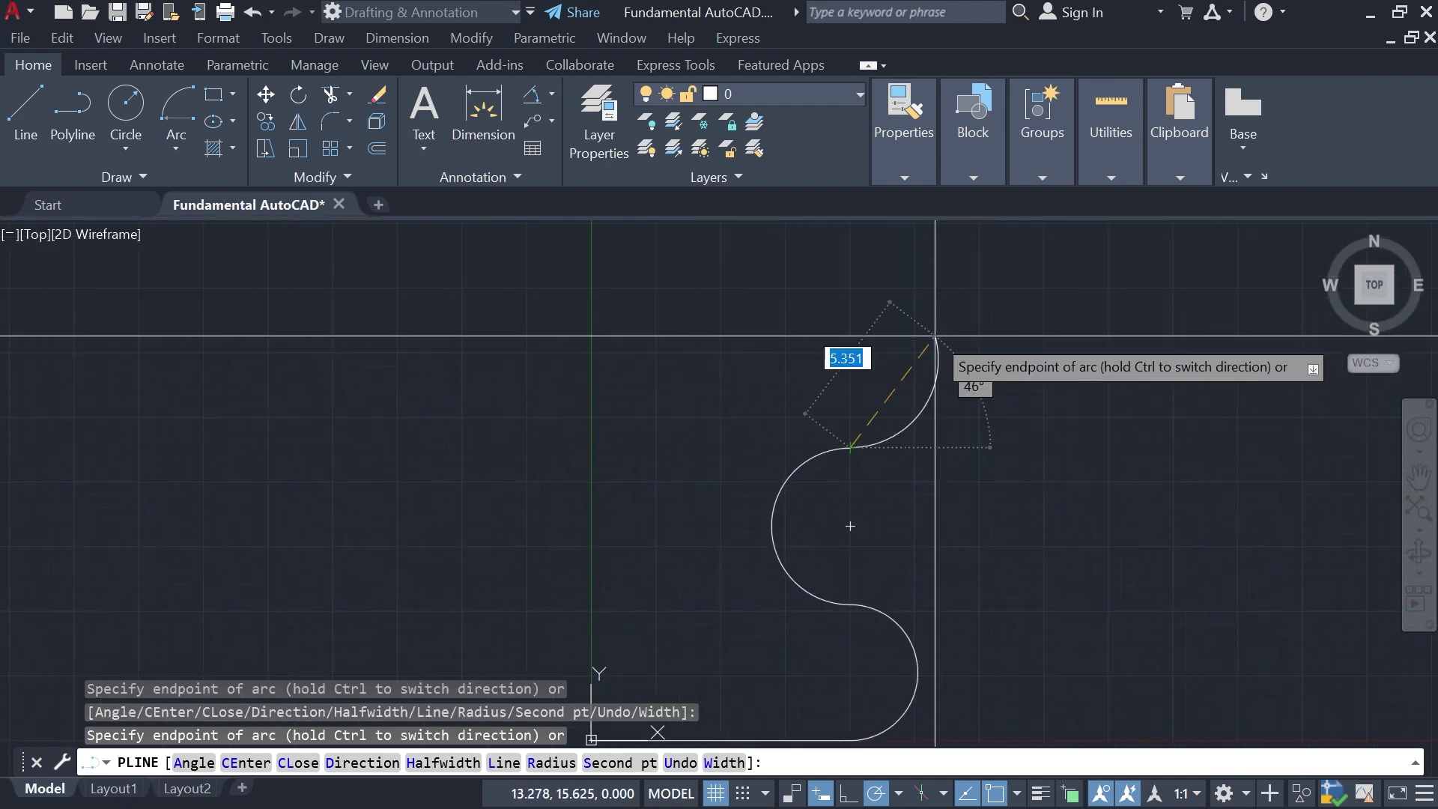
{"action": "left_click", "coordinate": [850, 293]}
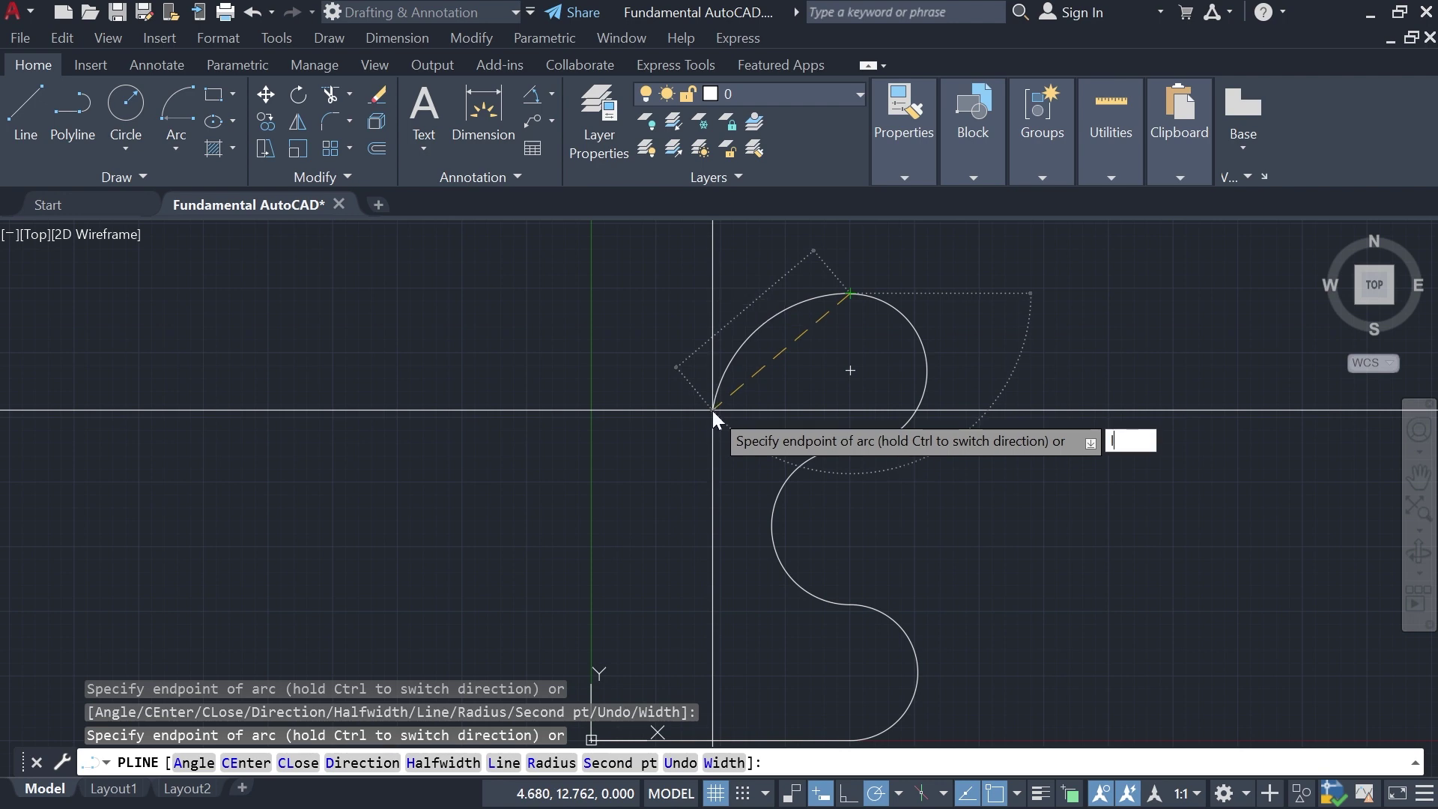
Step: Return the polyline to Line mode, add a horizontal segment from the top arc to directly above the origin, and finish the polyline
{"action": "type", "text": "l"}
{"action": "key", "text": "Return"}
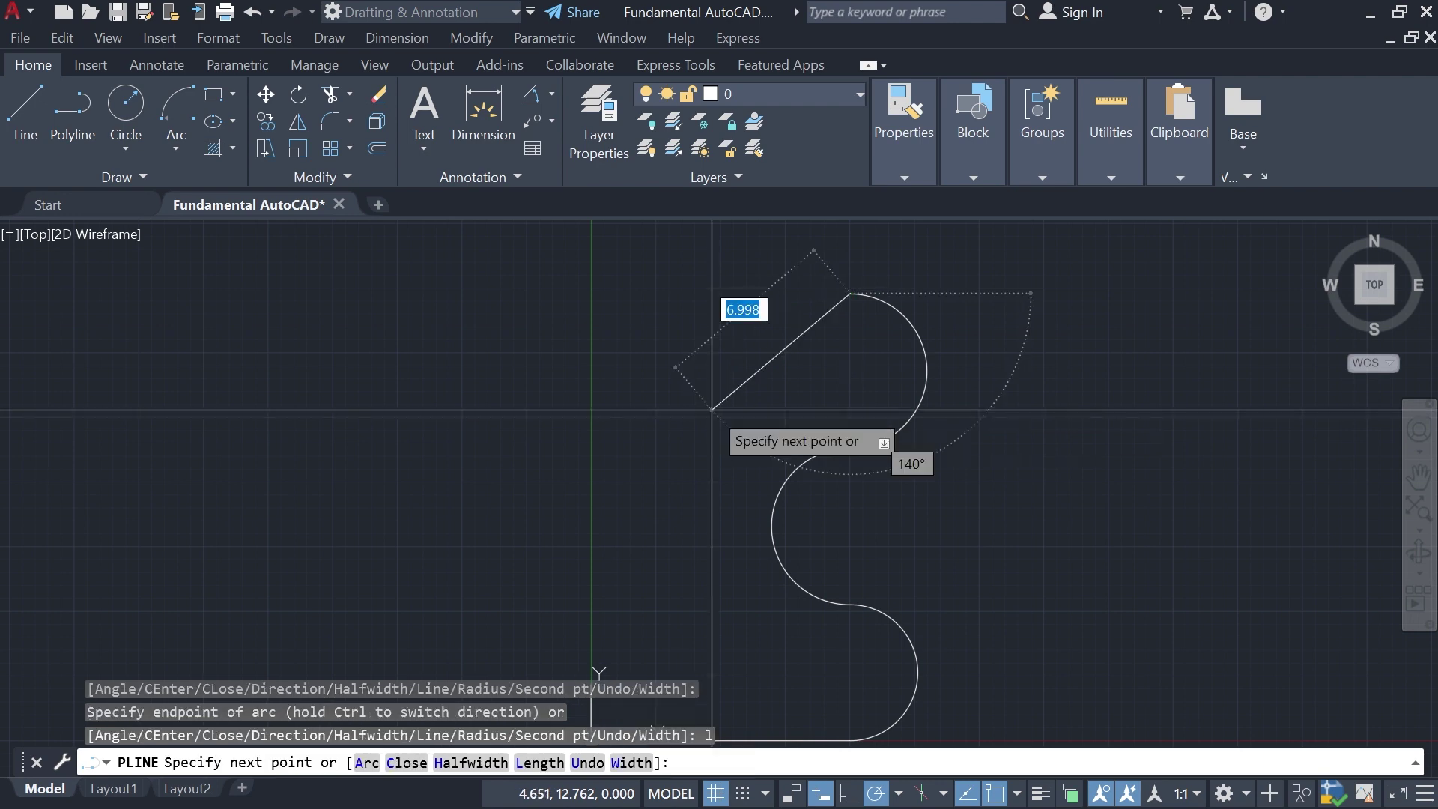
{"action": "left_click", "coordinate": [591, 293]}
{"action": "scroll", "coordinate": [642, 446], "scroll_direction": "down", "scroll_amount": 2}
{"action": "scroll", "coordinate": [653, 490], "scroll_direction": "up", "scroll_amount": 1}
{"action": "scroll", "coordinate": [643, 466], "scroll_direction": "up", "scroll_amount": 2}
{"action": "scroll", "coordinate": [673, 536], "scroll_direction": "down", "scroll_amount": 2}
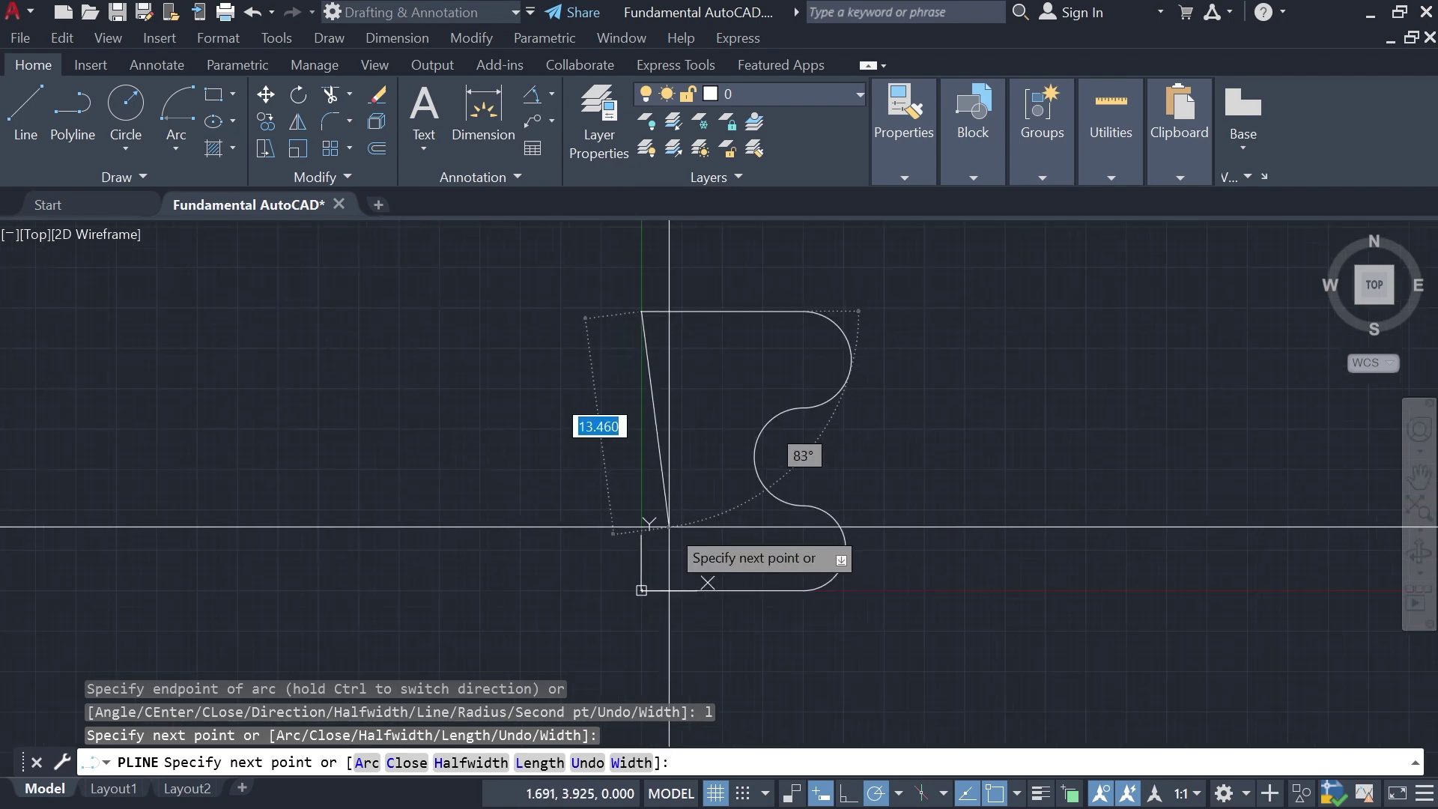
{"action": "scroll", "coordinate": [674, 524], "scroll_direction": "up", "scroll_amount": 2}
{"action": "scroll", "coordinate": [675, 473], "scroll_direction": "down", "scroll_amount": 2}
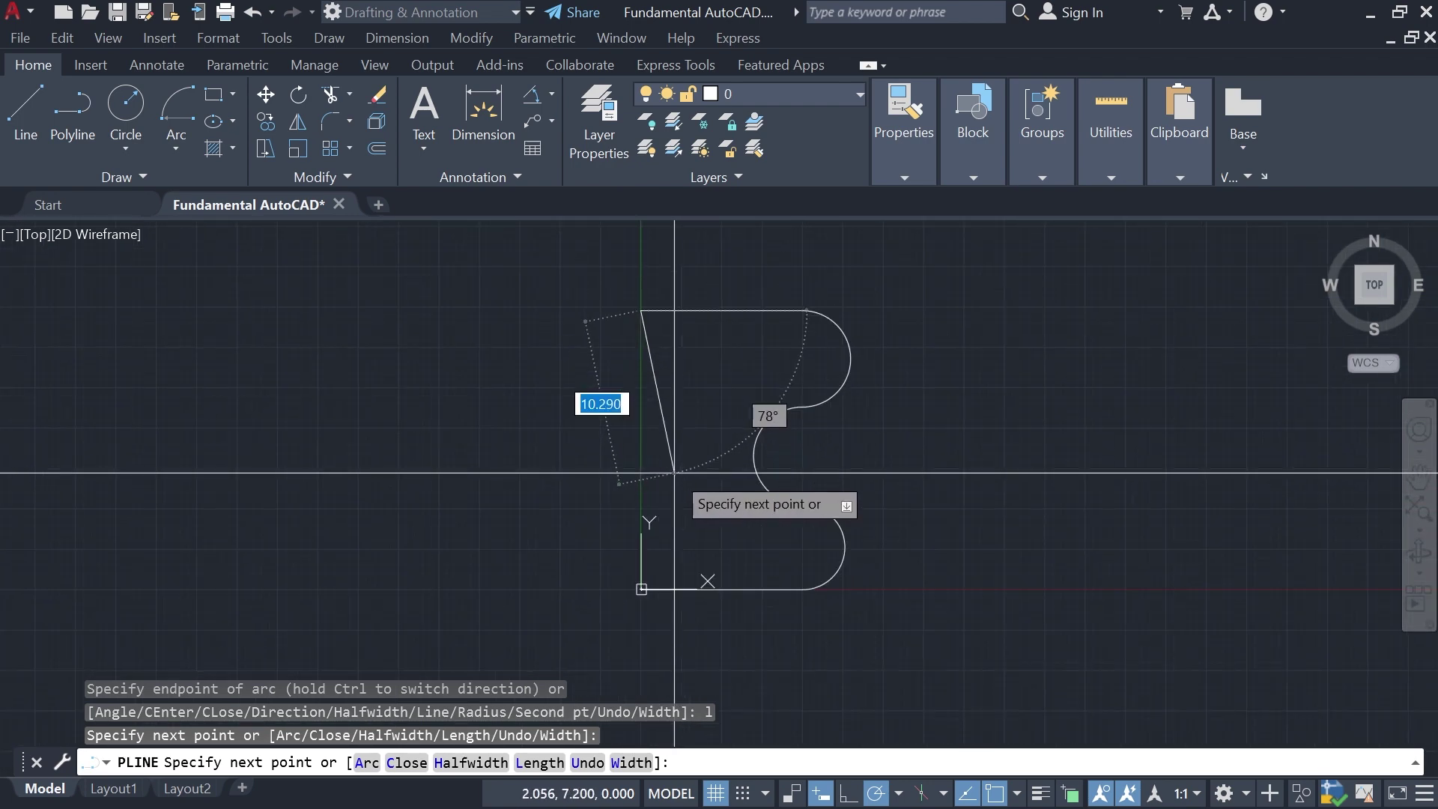
{"action": "key", "text": "Return"}
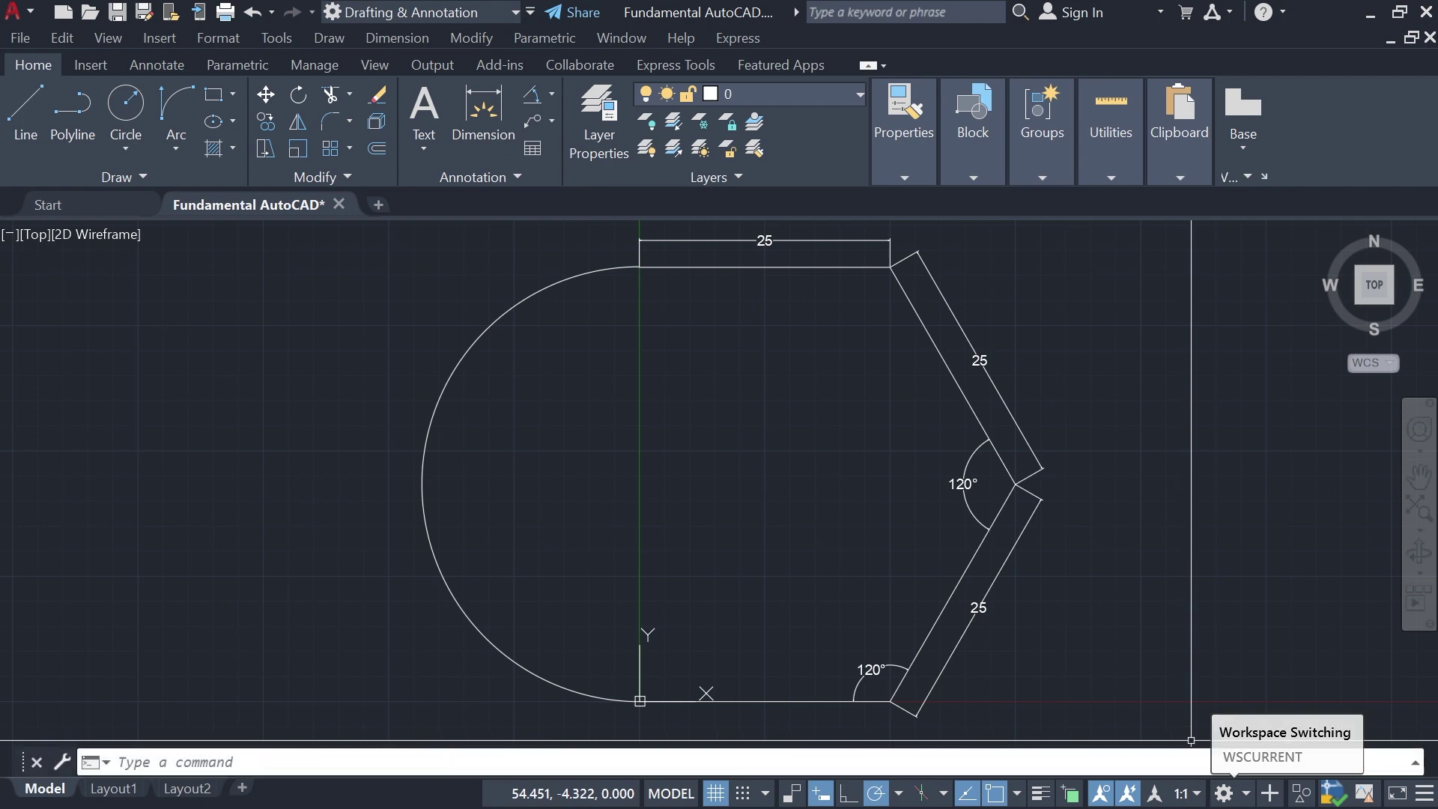
Step: Start a line on the X axis to the right of the dimensioned figure and draw a horizontal 25-unit segment to the right
{"action": "scroll", "coordinate": [1148, 659], "scroll_direction": "down", "scroll_amount": 3}
{"action": "mouse_move", "coordinate": [1149, 659]}
{"action": "middle_mouse_down"}
{"action": "mouse_move", "coordinate": [931, 606]}
{"action": "mouse_move", "coordinate": [748, 587]}
{"action": "mouse_move", "coordinate": [931, 602]}
{"action": "middle_mouse_up"}
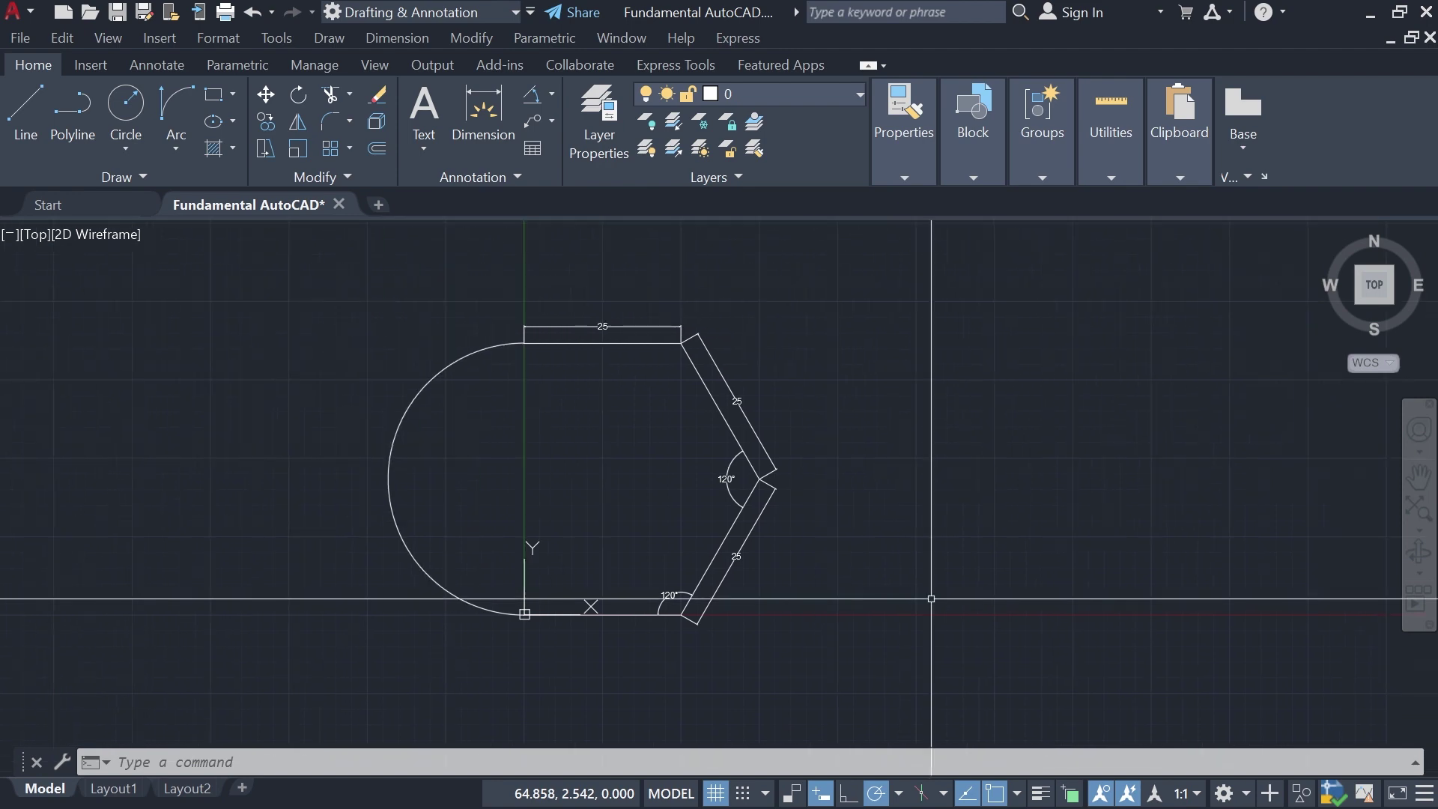
{"action": "key", "text": "l"}
{"action": "key", "text": "Return"}
{"action": "middle_click_drag", "start_coordinate": [857, 600], "coordinate": [827, 597]}
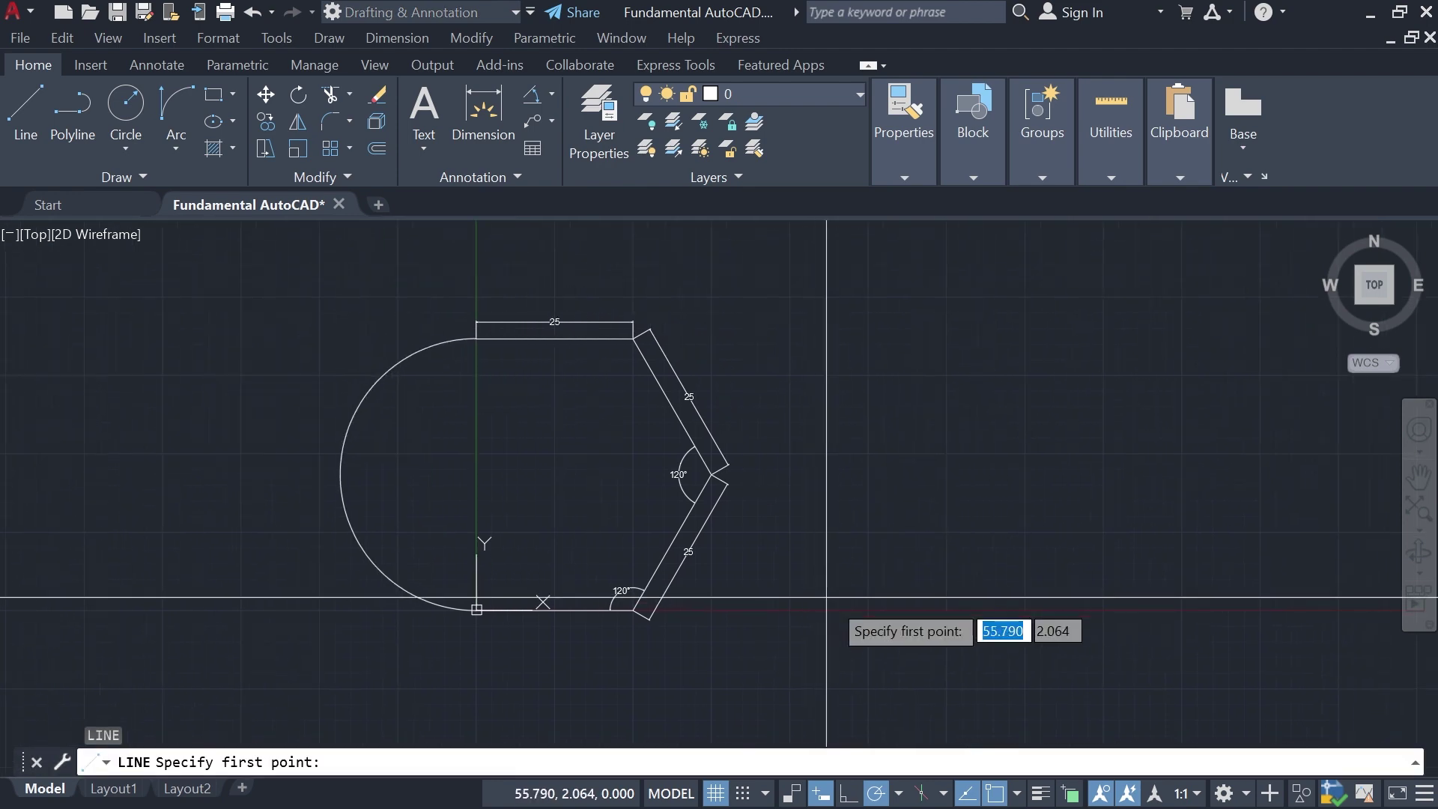
{"action": "left_click", "coordinate": [889, 610]}
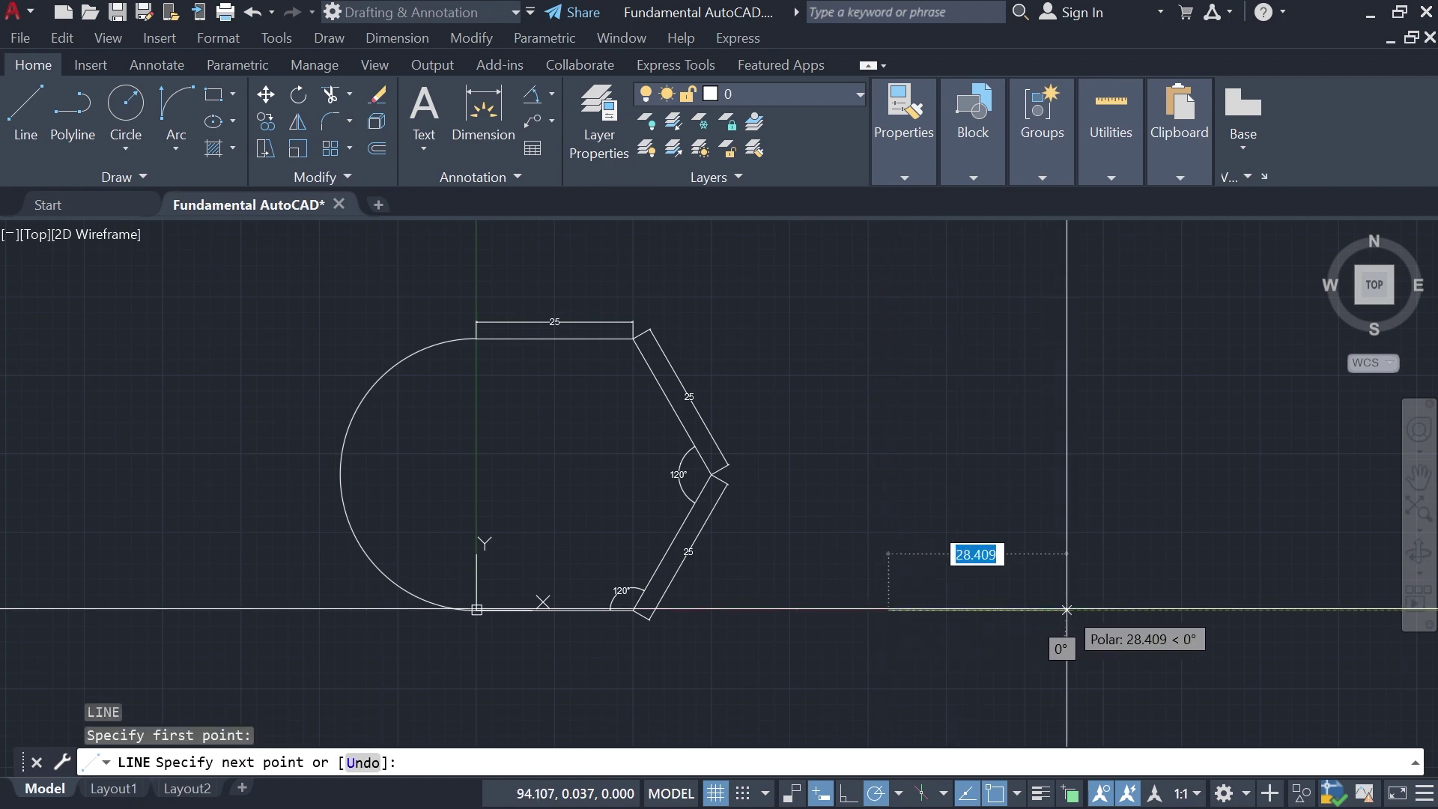
{"action": "type", "text": "25"}
{"action": "key", "text": "Return"}
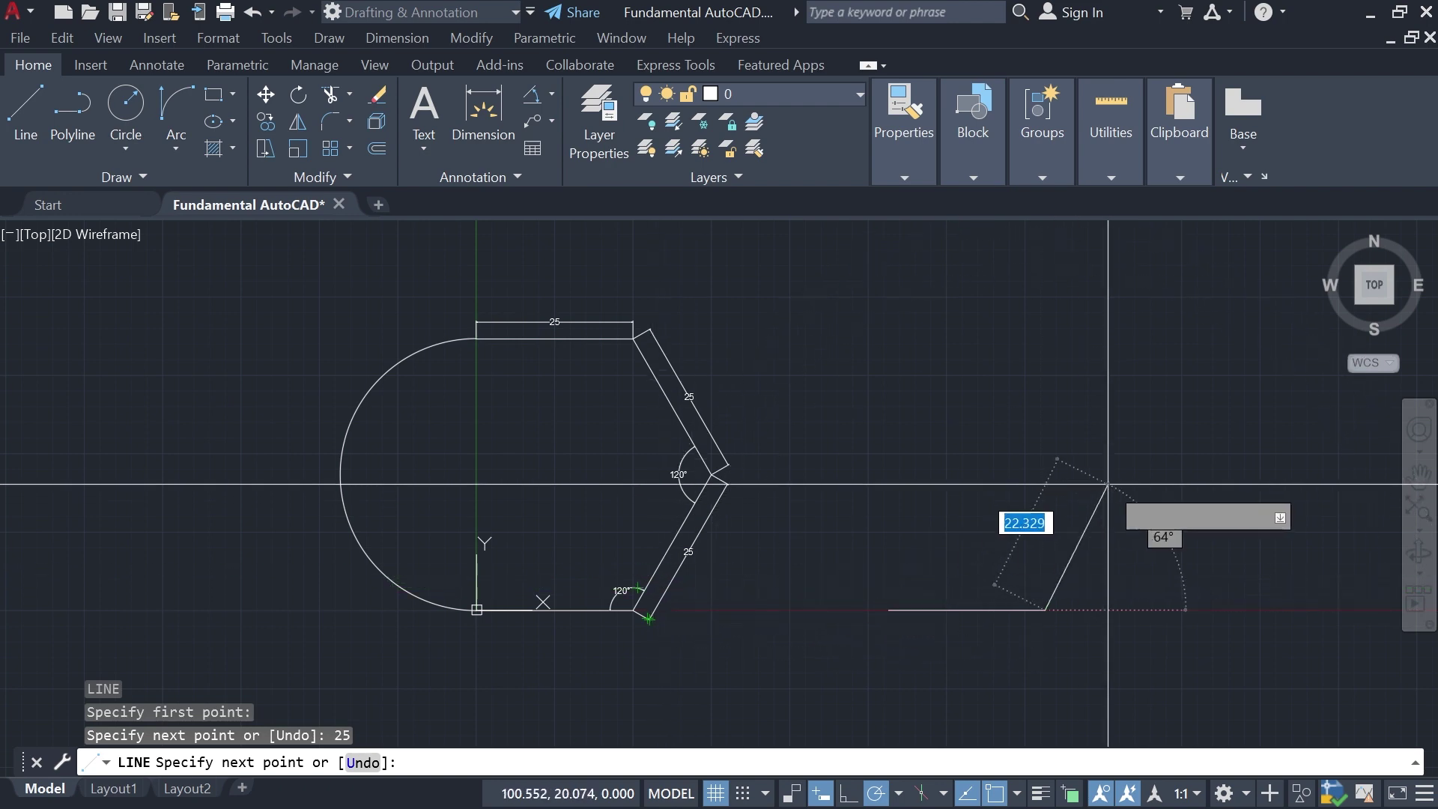
Step: Add a 25-unit line segment at an angle of 60° using the <60 angle override
{"action": "type", "text": "60"}
{"action": "key", "text": "Return"}
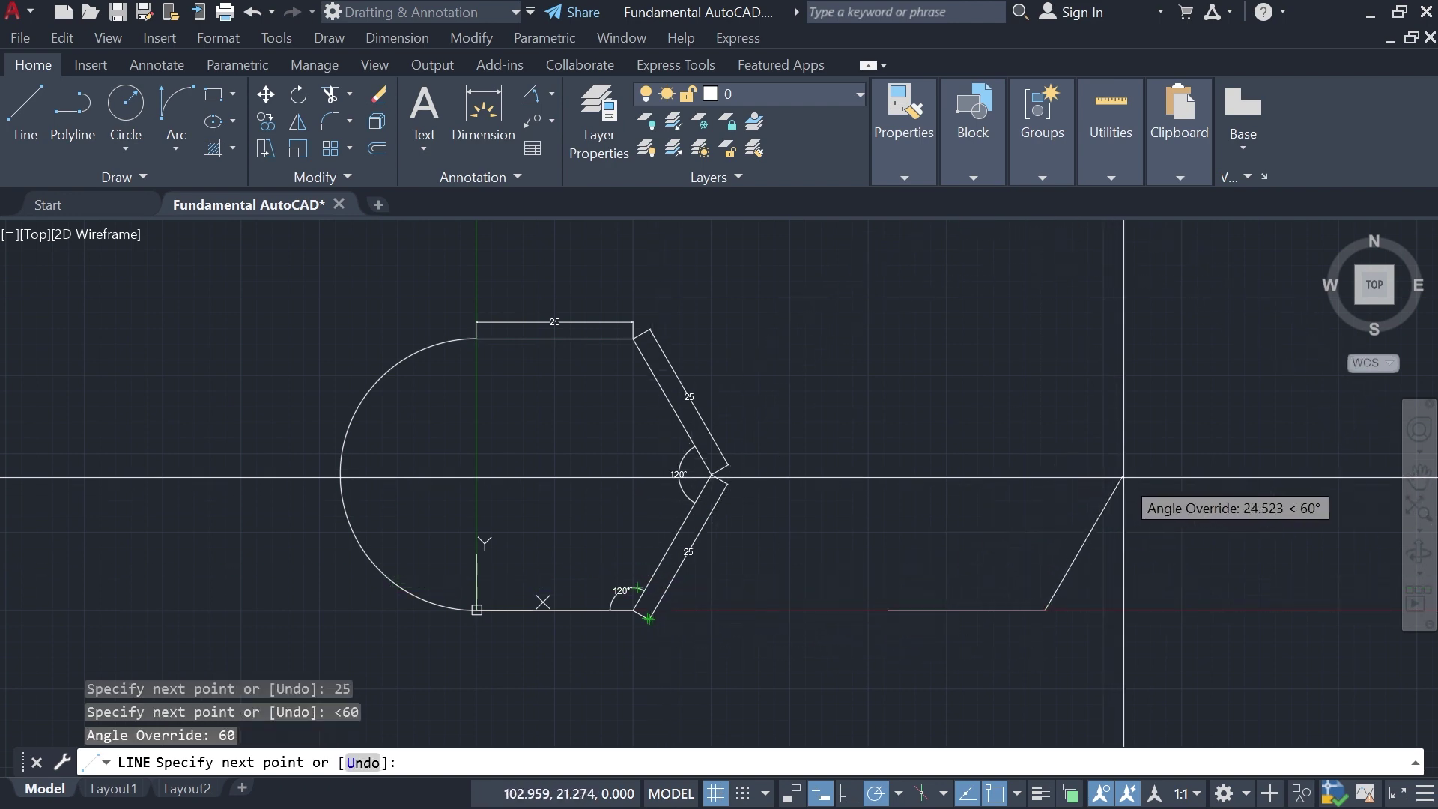
{"action": "type", "text": "25"}
{"action": "key", "text": "Return"}
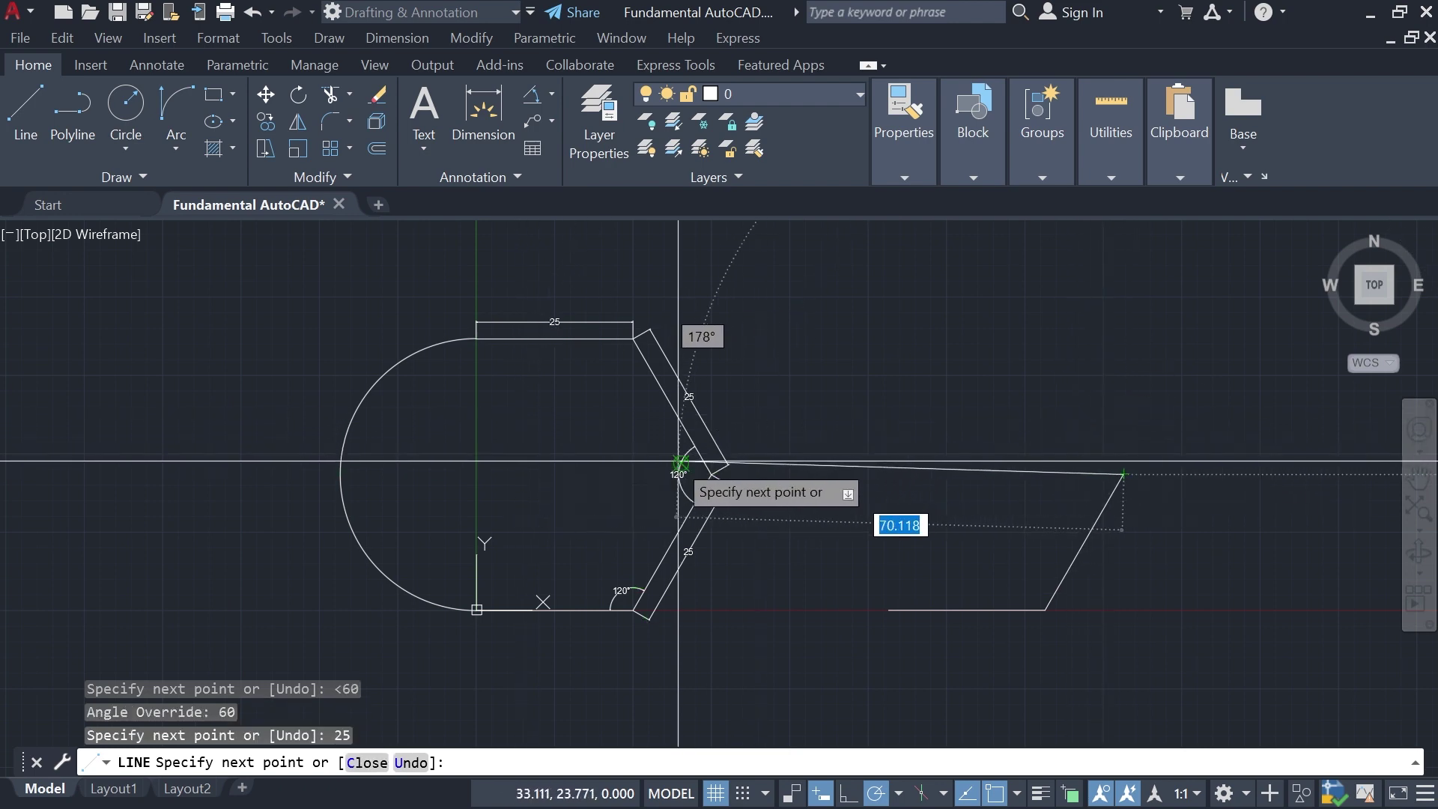
Step: Add a 25-unit line segment at an angle of 120° using the <120 angle override
{"action": "scroll", "coordinate": [671, 459], "scroll_direction": "up", "scroll_amount": 2}
{"action": "scroll", "coordinate": [706, 449], "scroll_direction": "down", "scroll_amount": 2}
{"action": "scroll", "coordinate": [749, 449], "scroll_direction": "up", "scroll_amount": 2}
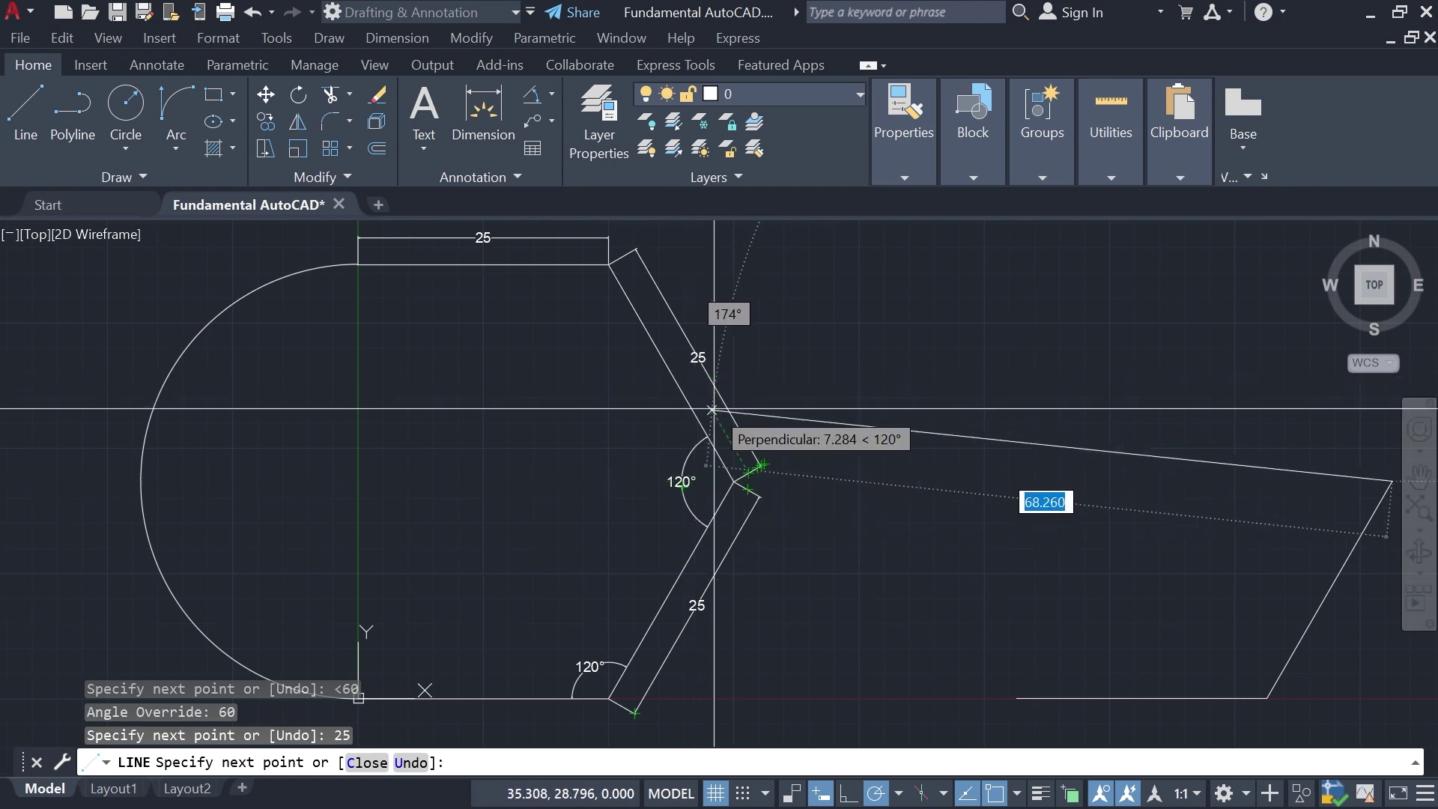
{"action": "scroll", "coordinate": [929, 379], "scroll_direction": "down", "scroll_amount": 2}
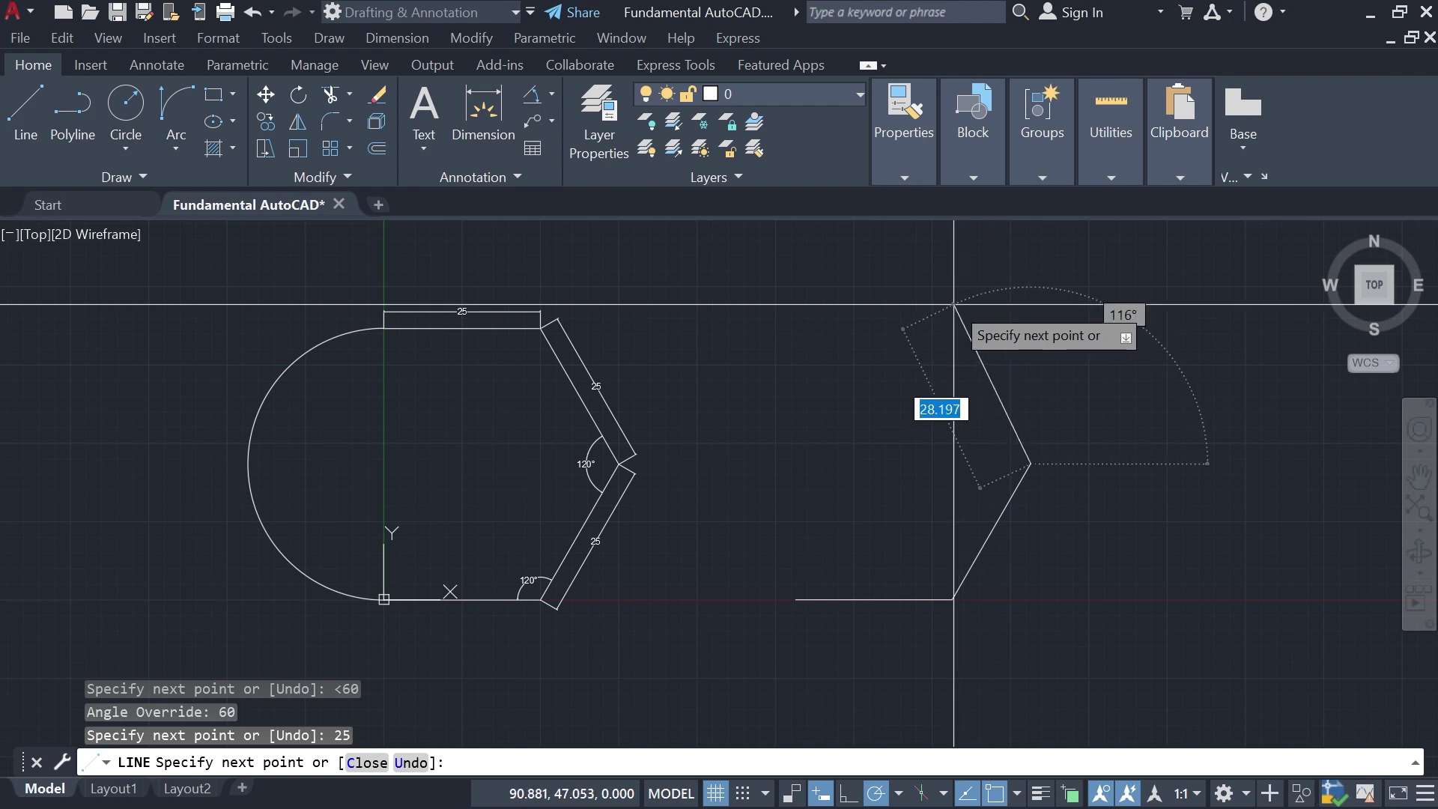
{"action": "key", "text": "Return"}
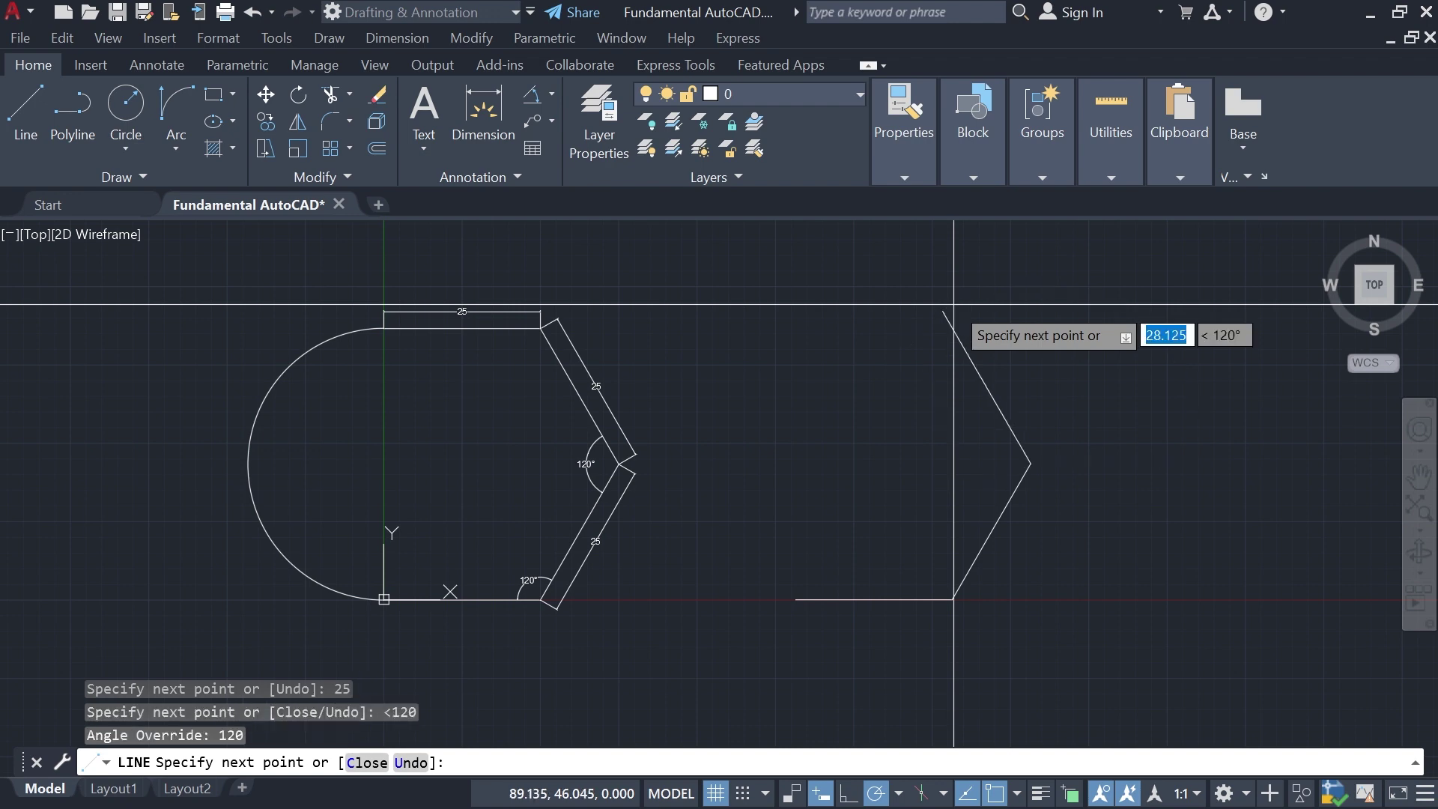
{"action": "type", "text": "2"}
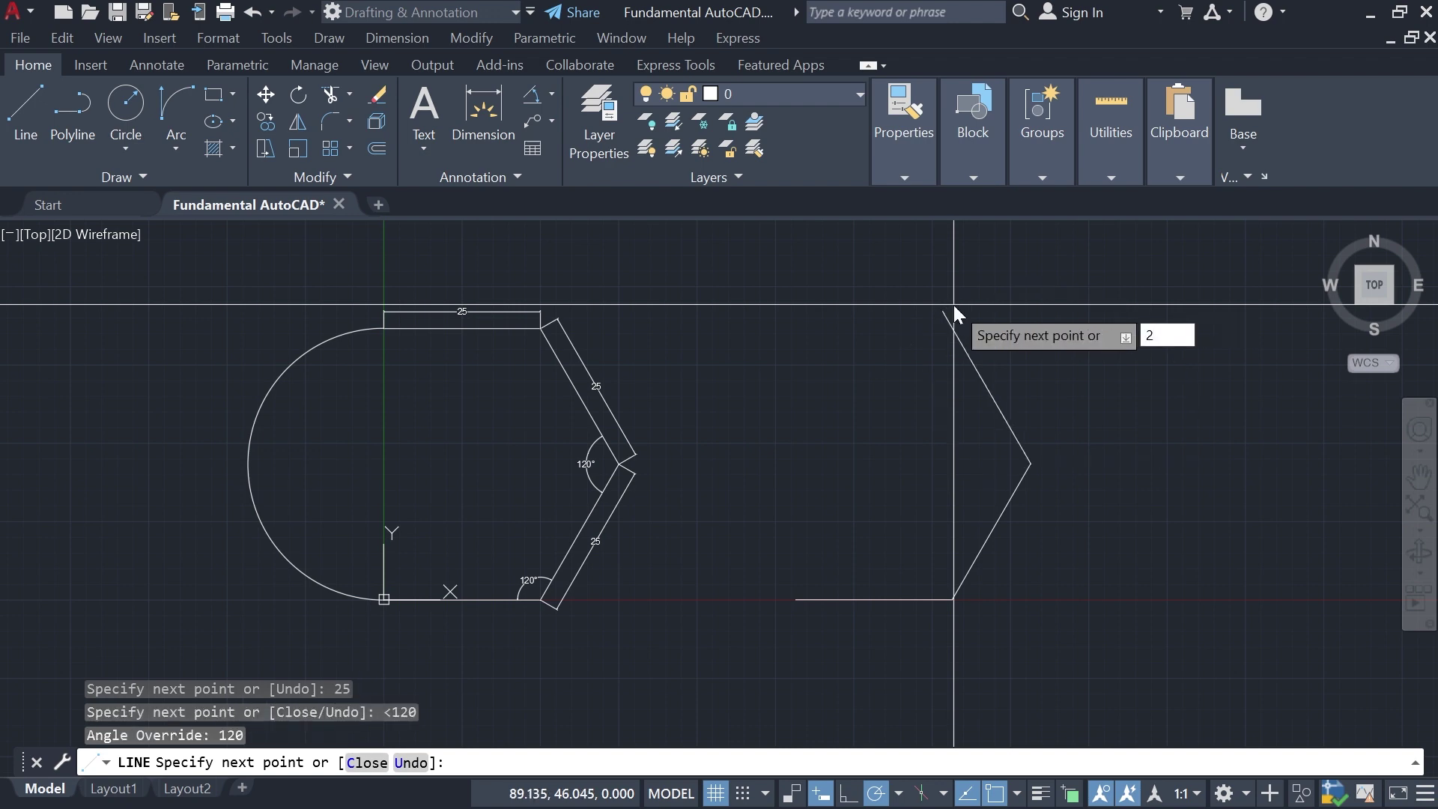
{"action": "type", "text": "5"}
{"action": "key", "text": "Return"}
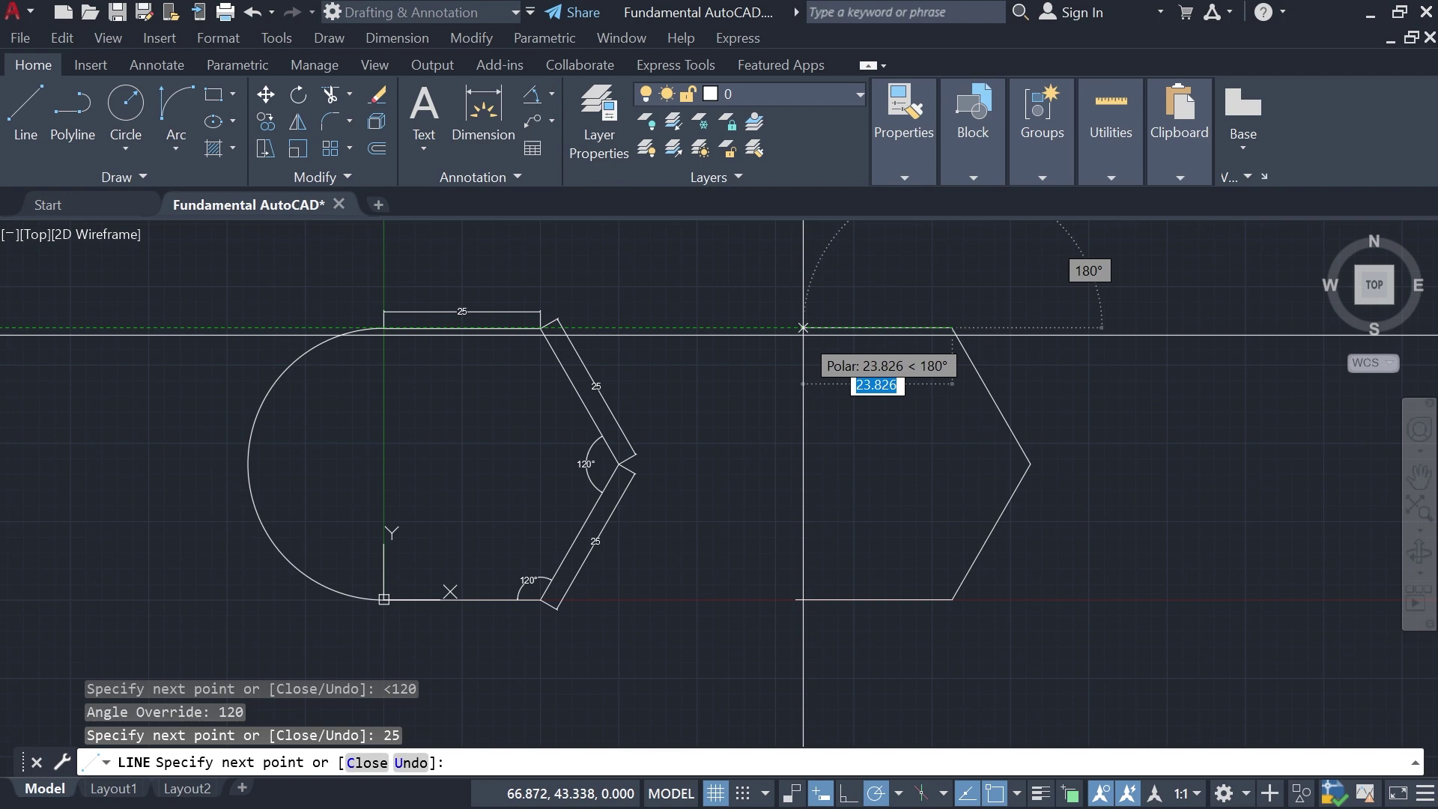
Step: Add a horizontal 25-unit segment to the left along the top of the figure and end the line
{"action": "type", "text": "25"}
{"action": "key", "text": "Return"}
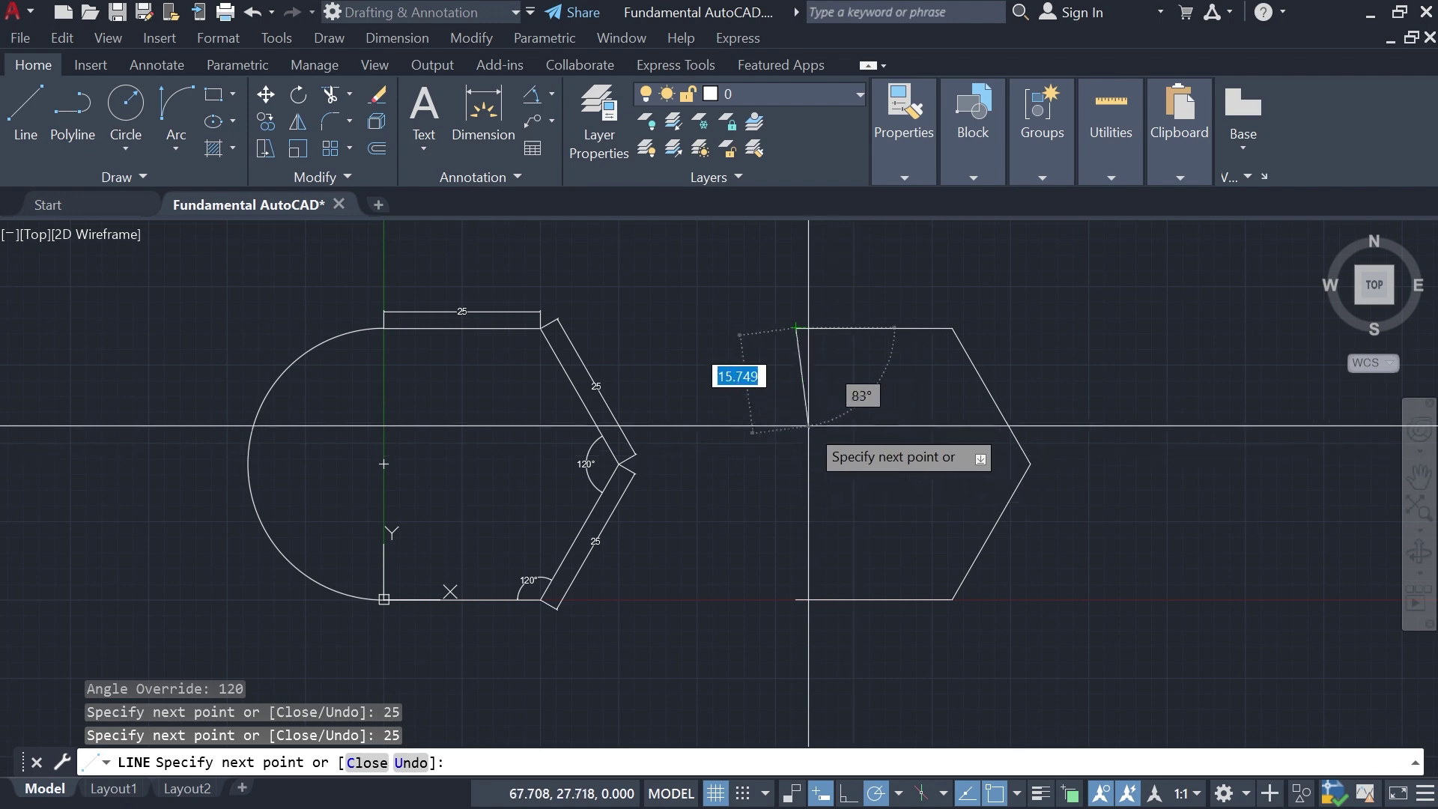
{"action": "key", "text": "Escape"}
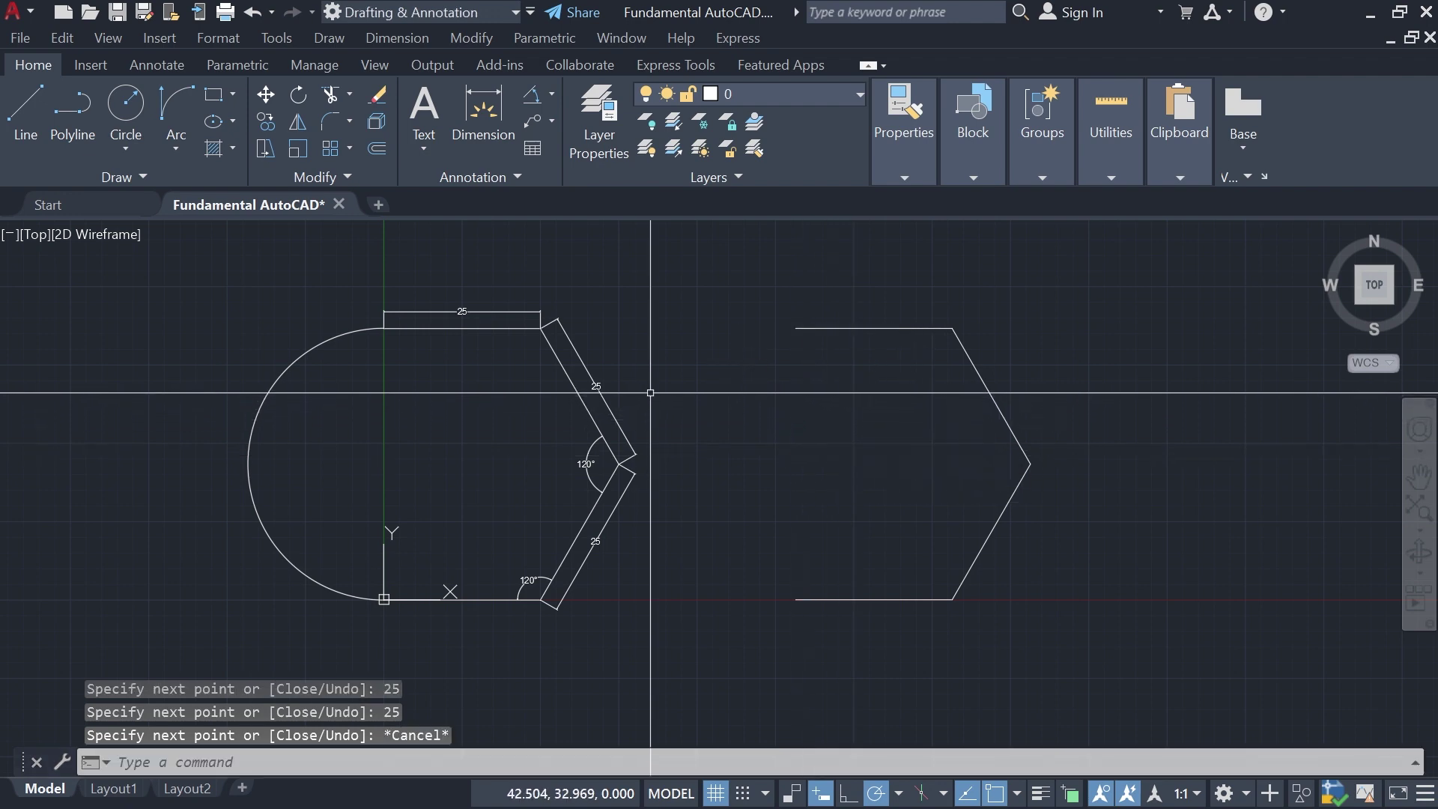
{"action": "left_click", "coordinate": [178, 138]}
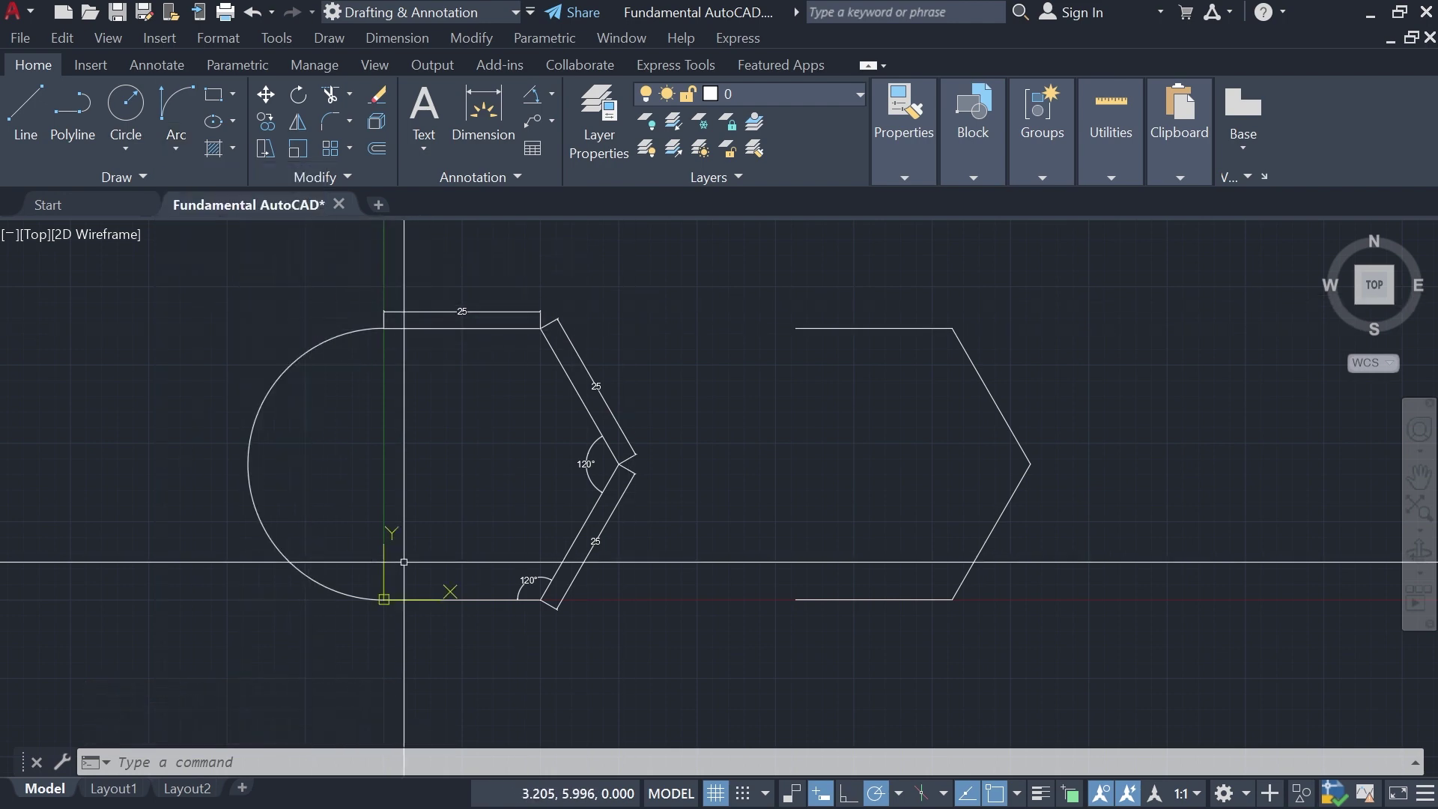
{"action": "left_click", "coordinate": [797, 328]}
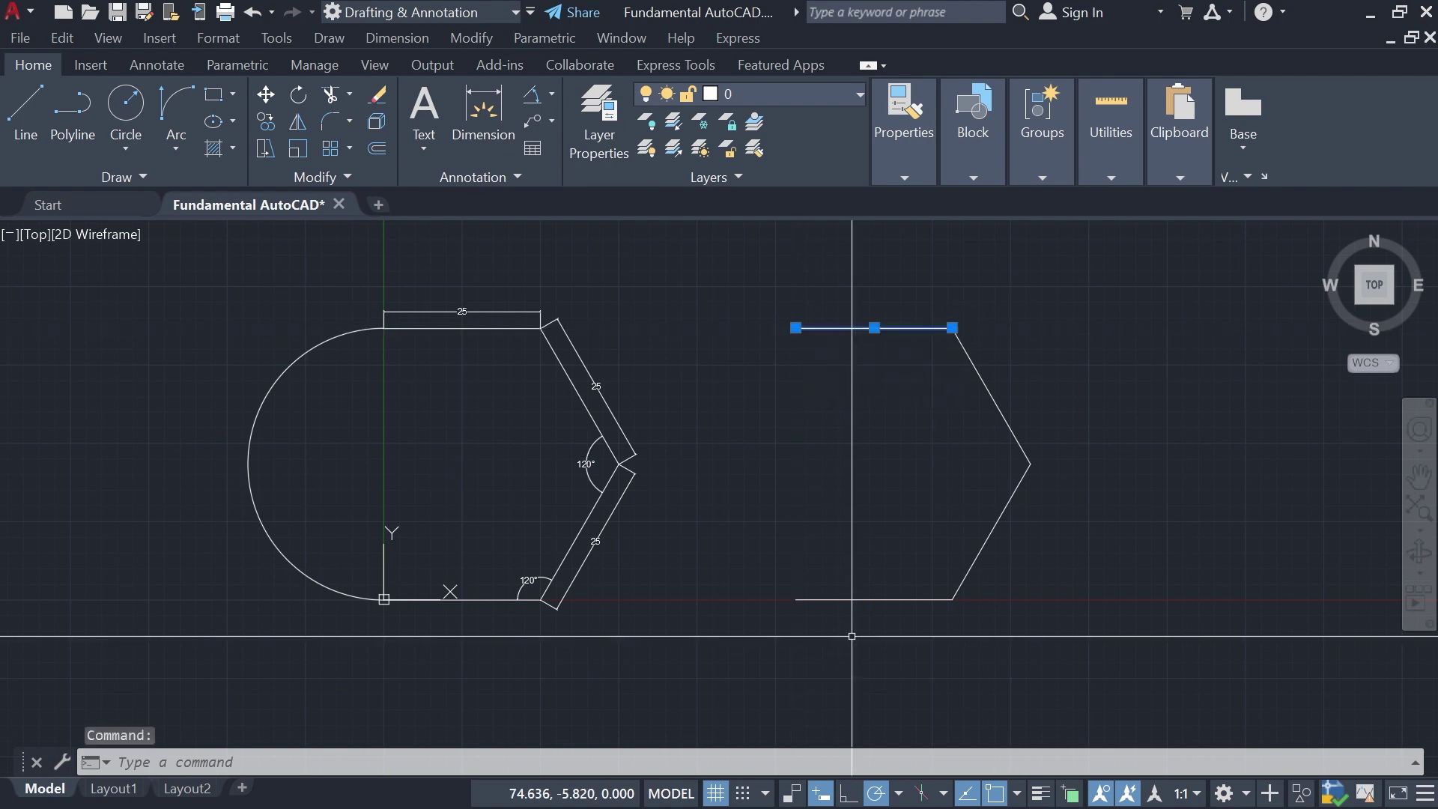
{"action": "key", "text": "Escape"}
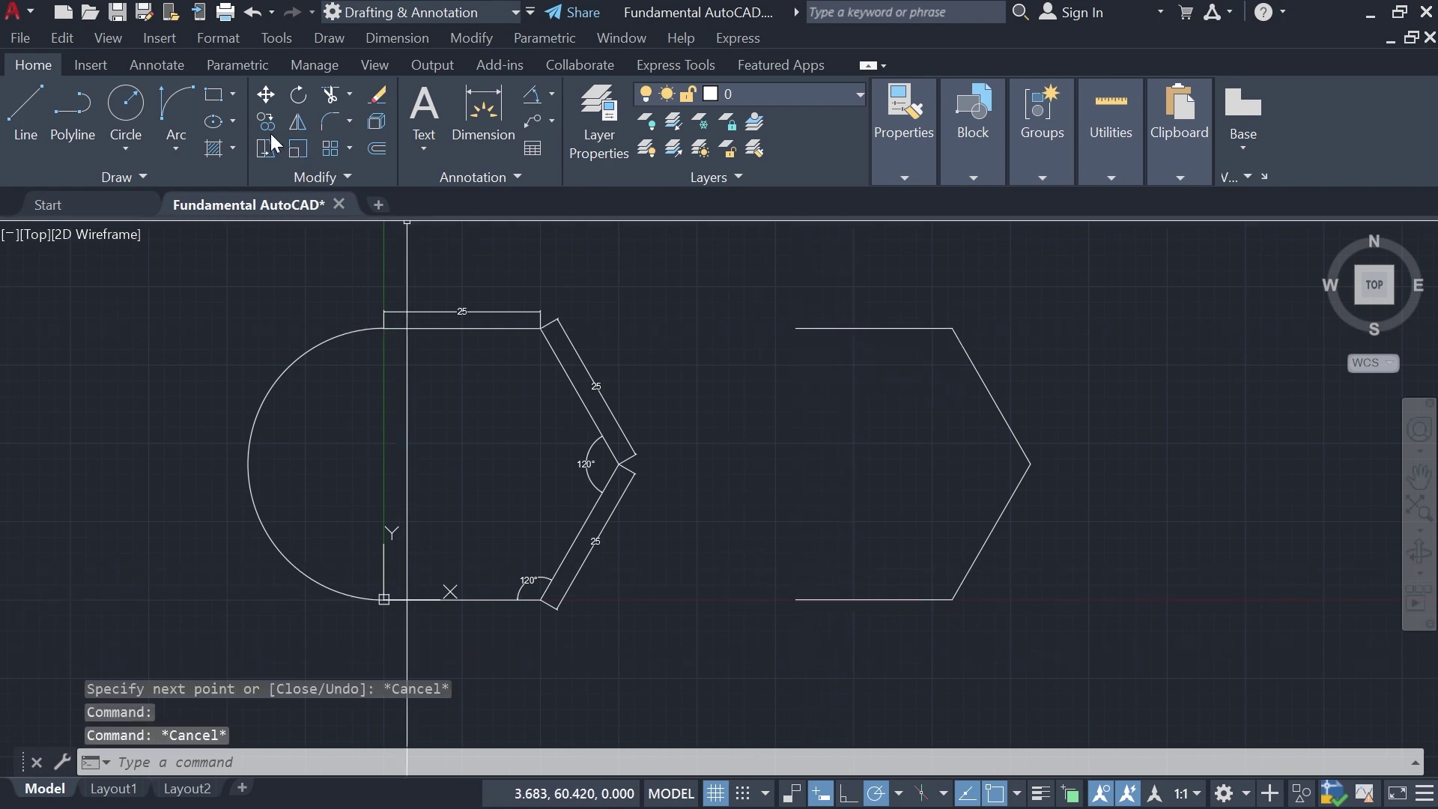
Step: Close the open side with a Start, End, Direction arc from the upper line's free end to the lower one's, starting tangent to the left
{"action": "left_click", "coordinate": [184, 138]}
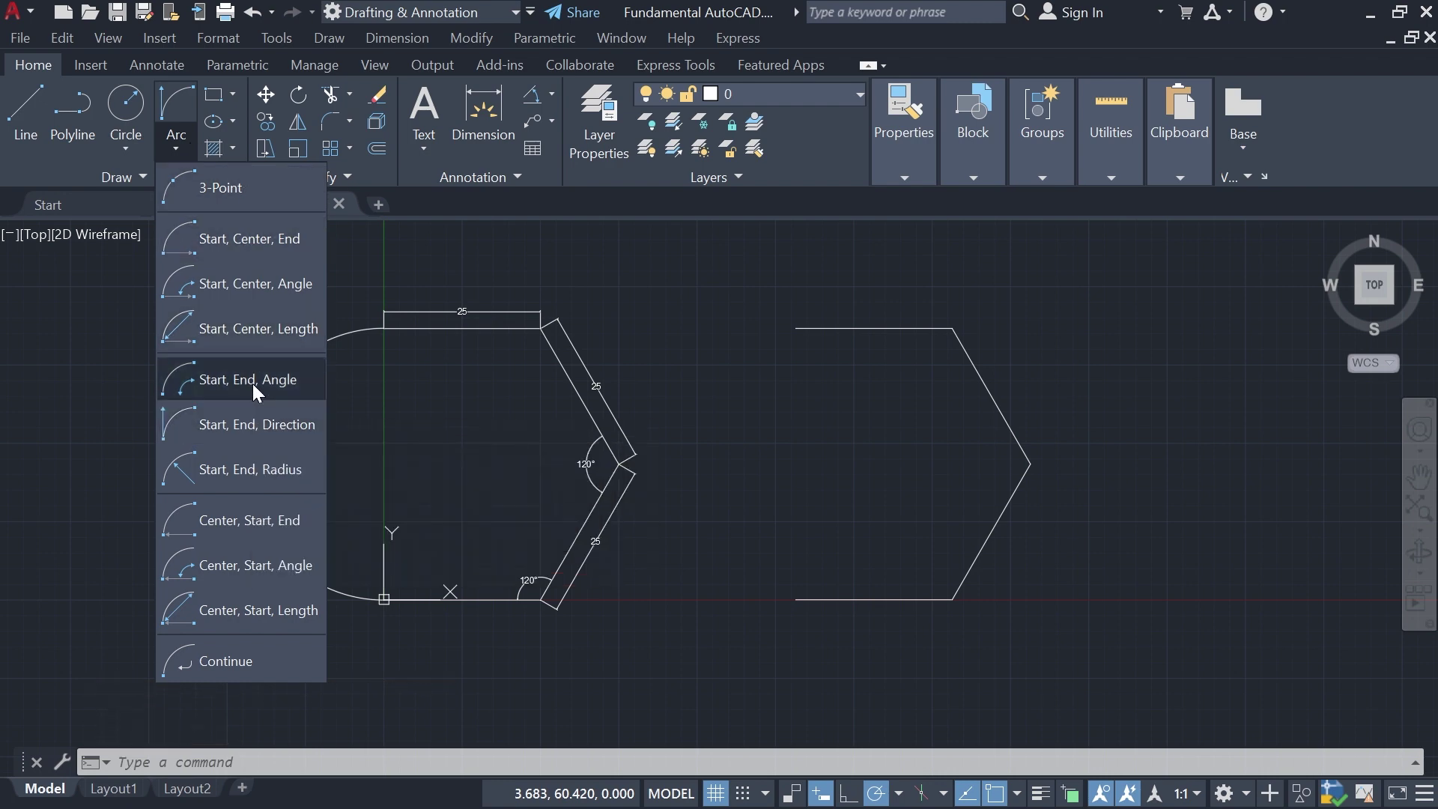
{"action": "left_click", "coordinate": [265, 423]}
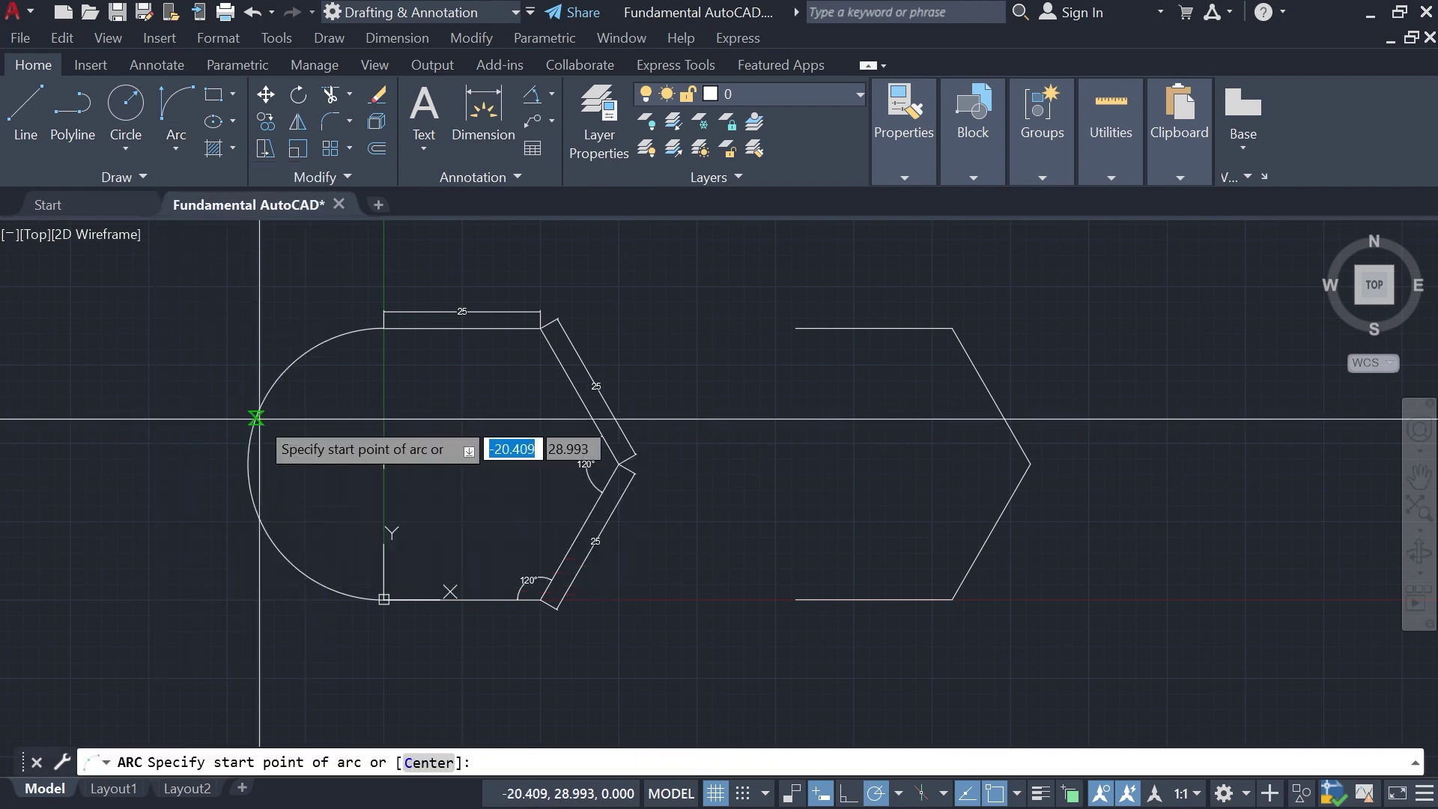
{"action": "left_click", "coordinate": [795, 328]}
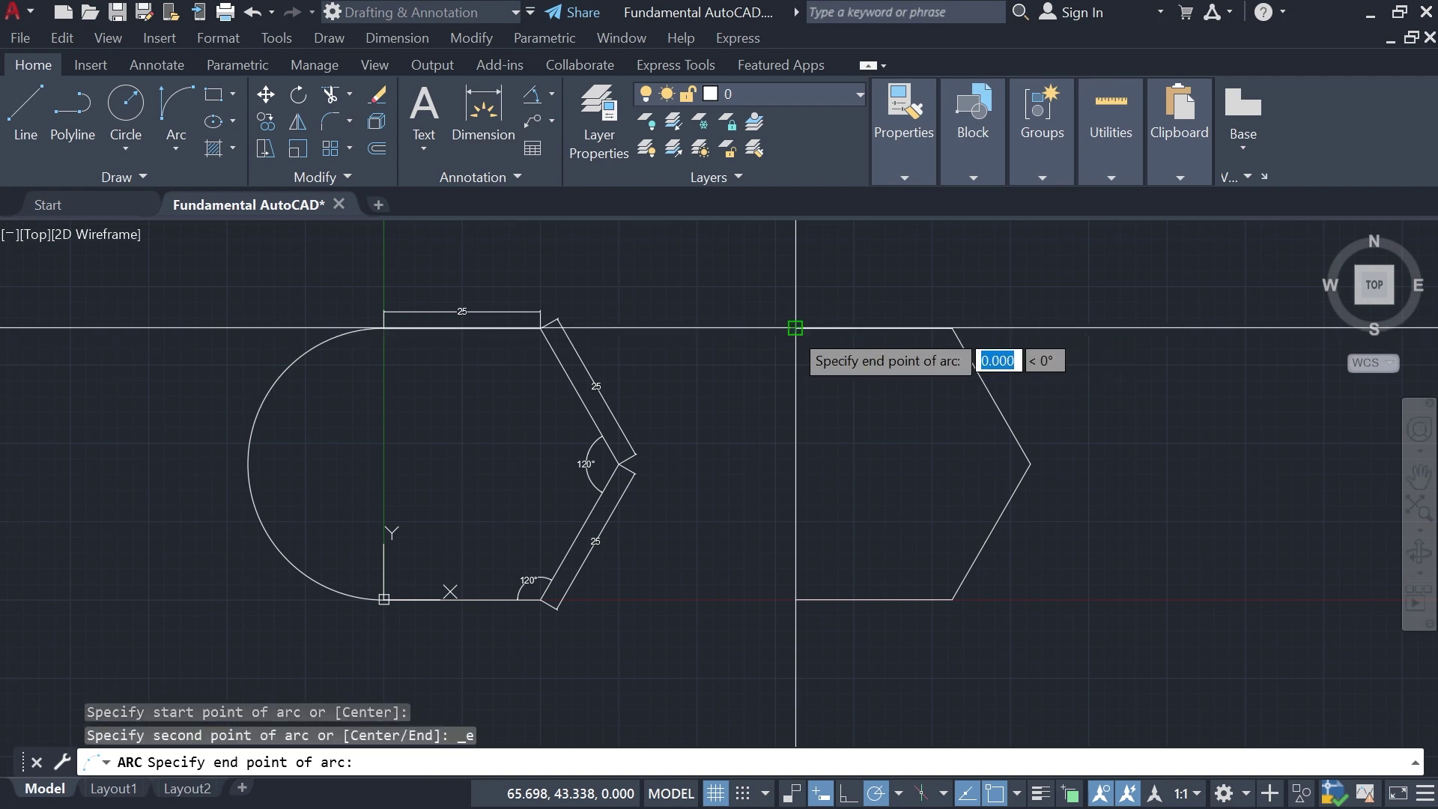
{"action": "left_click", "coordinate": [795, 599]}
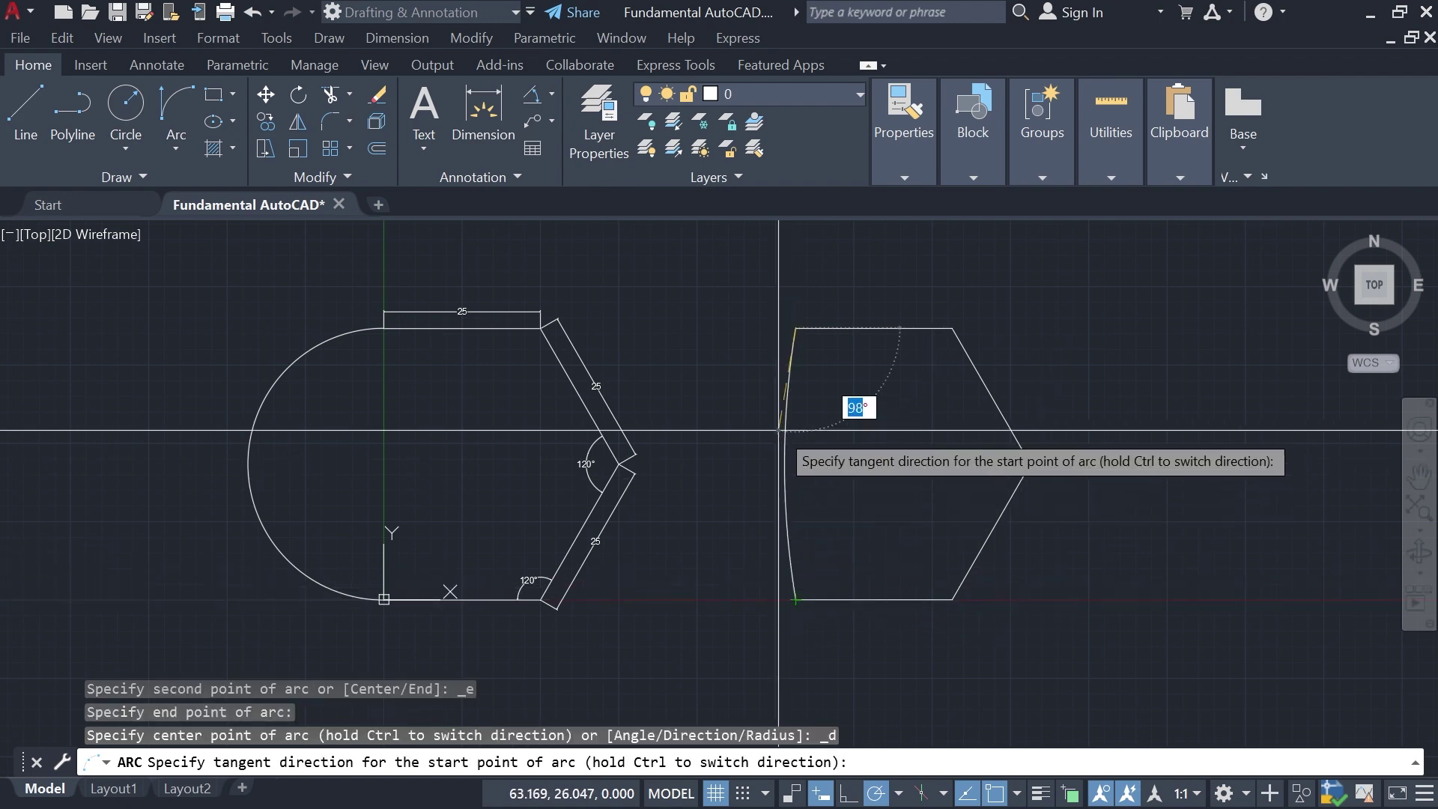
{"action": "left_click", "coordinate": [755, 328]}
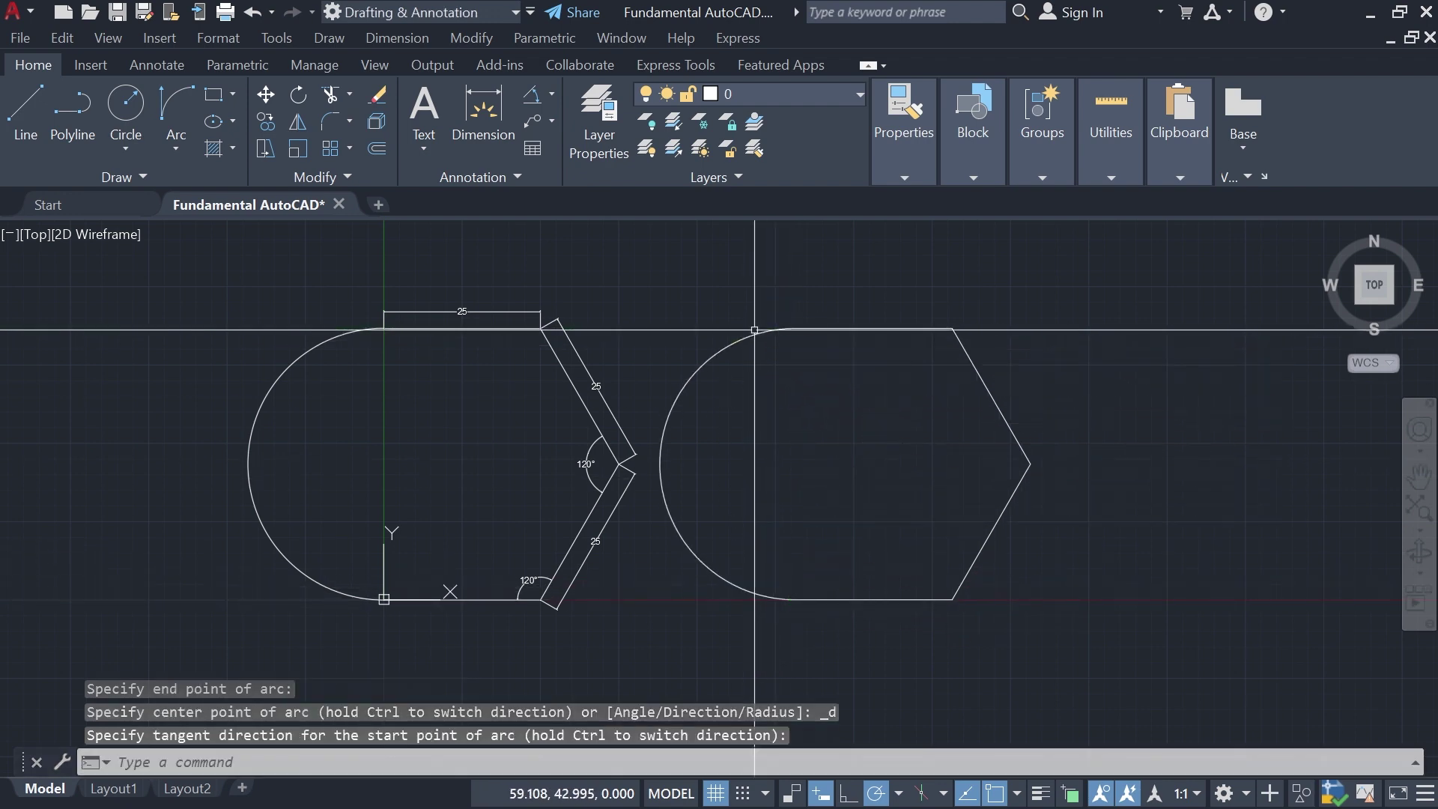
{"action": "middle_click_drag", "start_coordinate": [833, 404], "coordinate": [941, 413]}
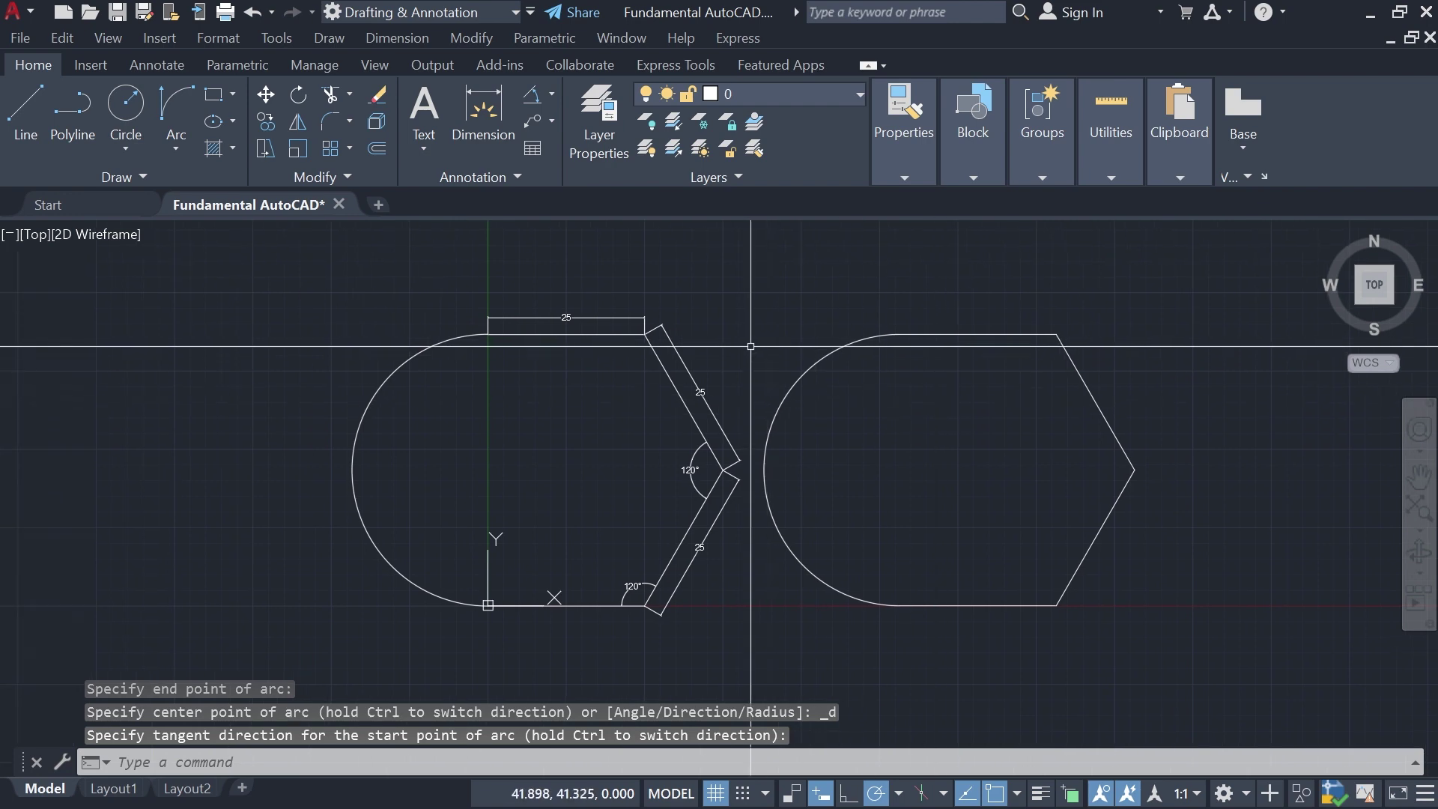